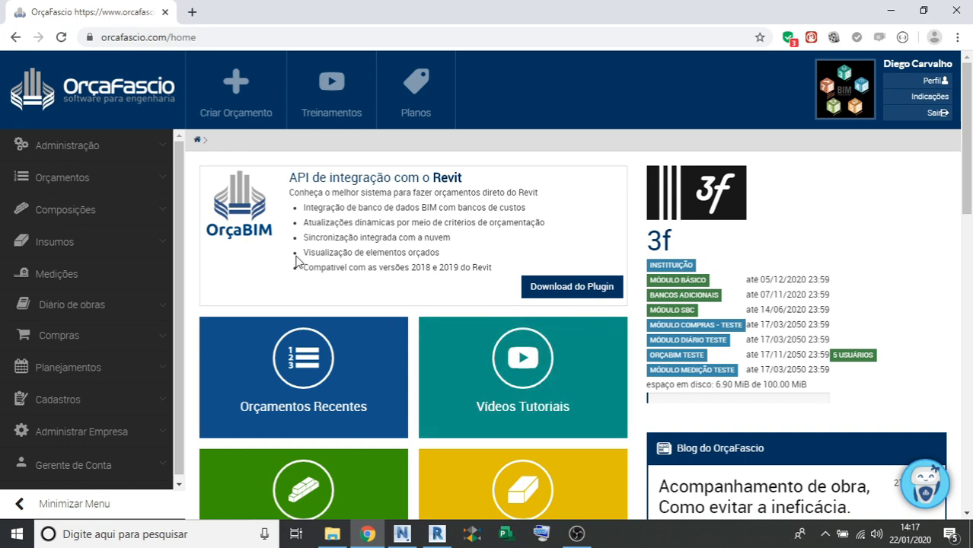
Search the budget list for "apresen planejamento" and open the budget for Implantação Geral - Residencial Resort Burle Marx.
{"action": "left_click", "coordinate": [147, 181]}
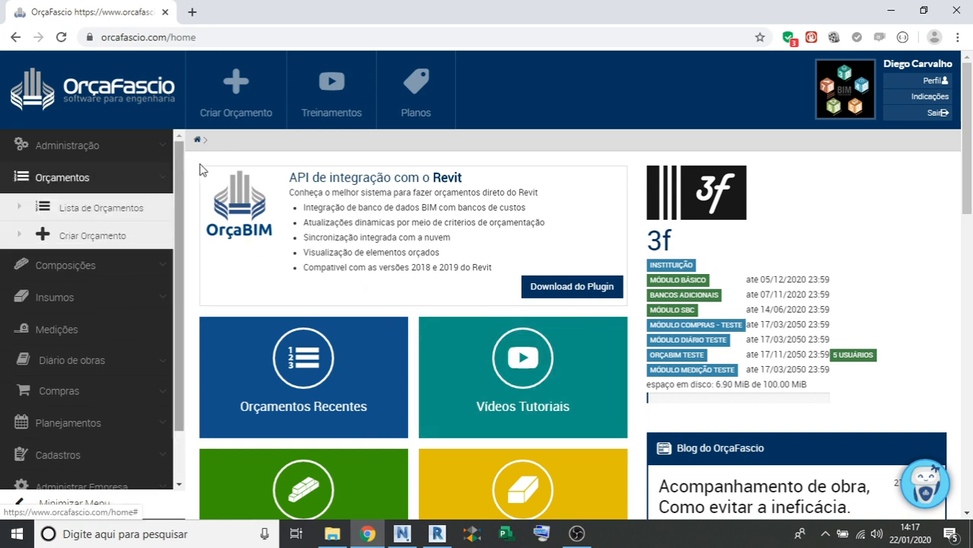
{"action": "left_click", "coordinate": [151, 210]}
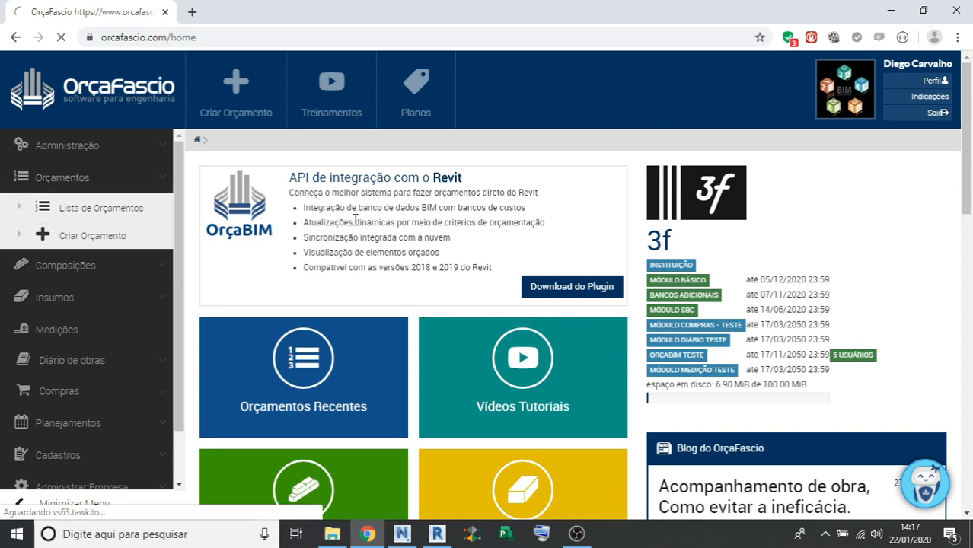
{"action": "left_click", "coordinate": [704, 180]}
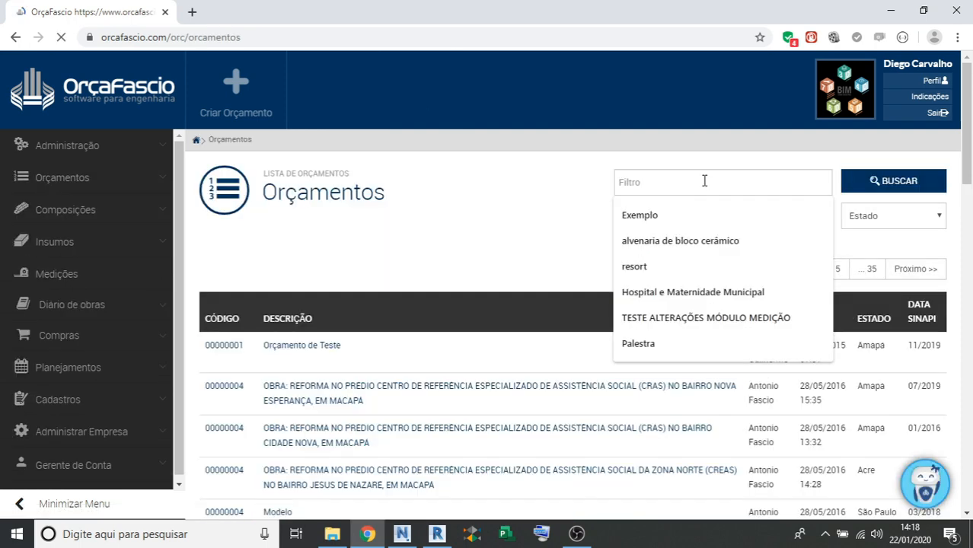
{"action": "type", "text": "a"}
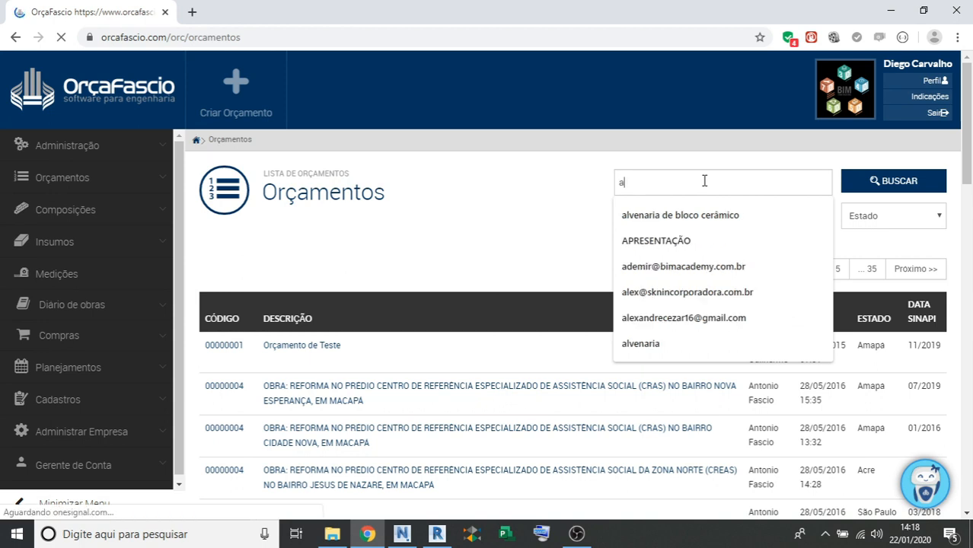
{"action": "type", "text": "presen"}
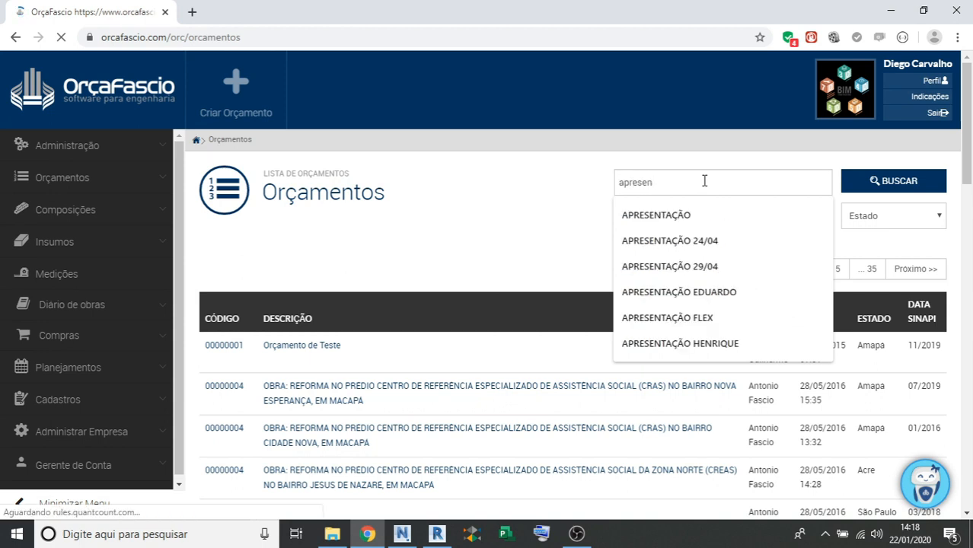
{"action": "key", "text": "Down"}
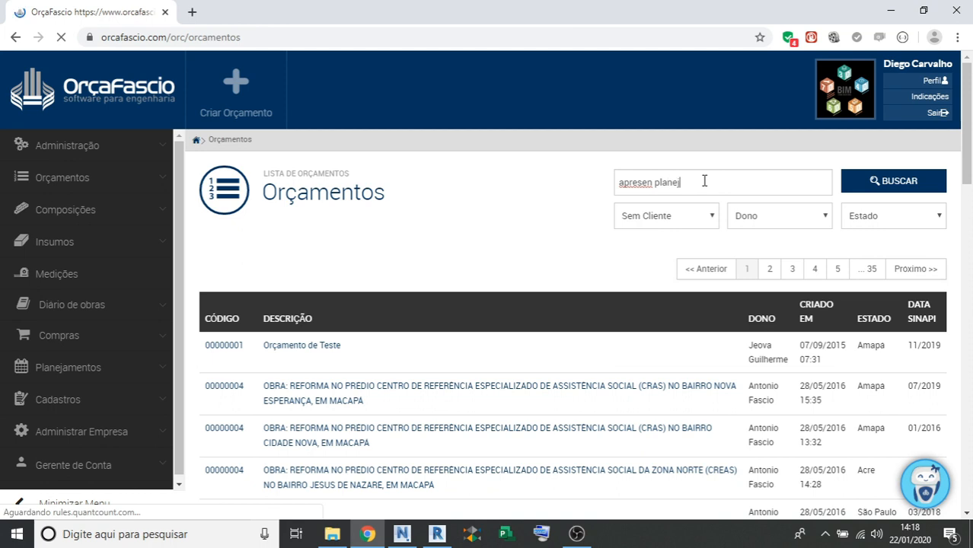
{"action": "key", "text": "Return"}
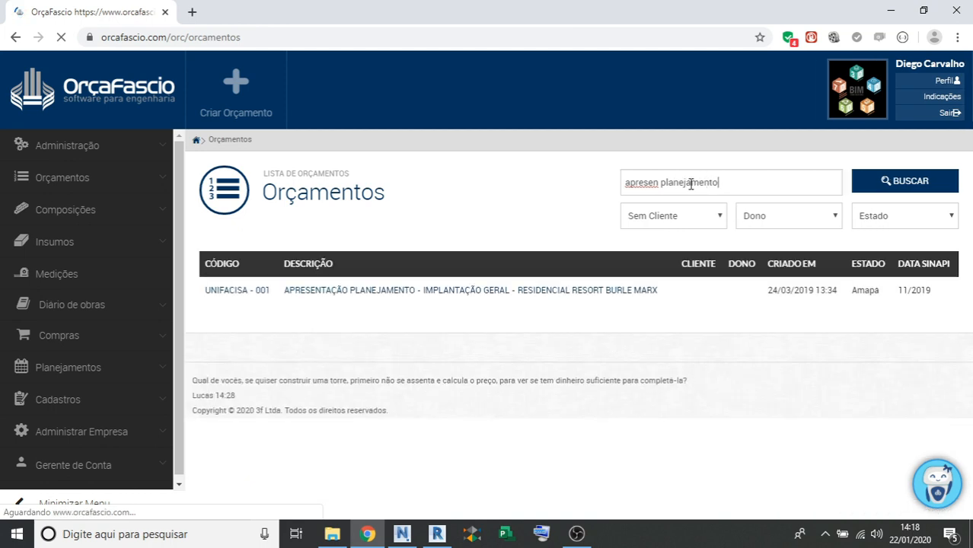
{"action": "left_click", "coordinate": [446, 293]}
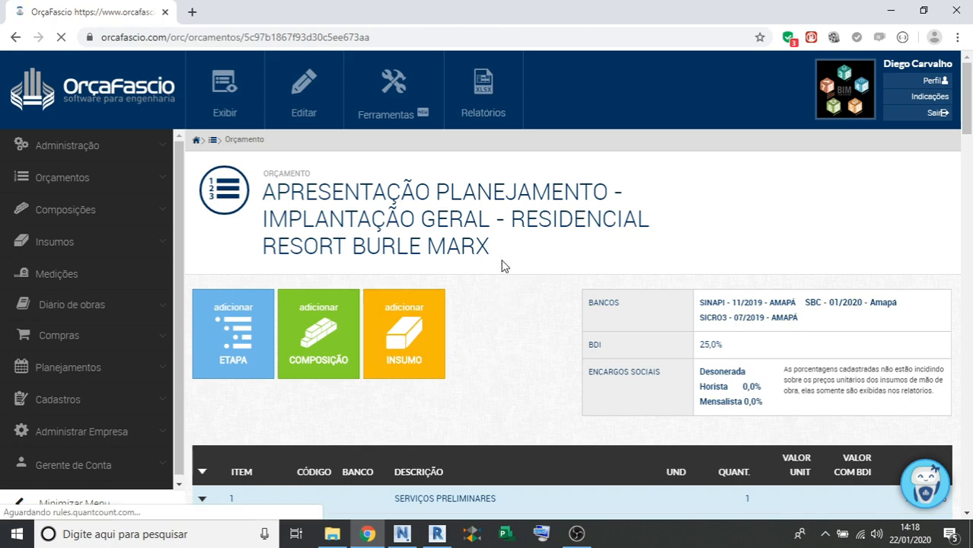
Switch to Revit, show the Orçafascio add-in's budget commands for the resort model, and return to the online budget.
{"action": "left_click", "coordinate": [437, 534]}
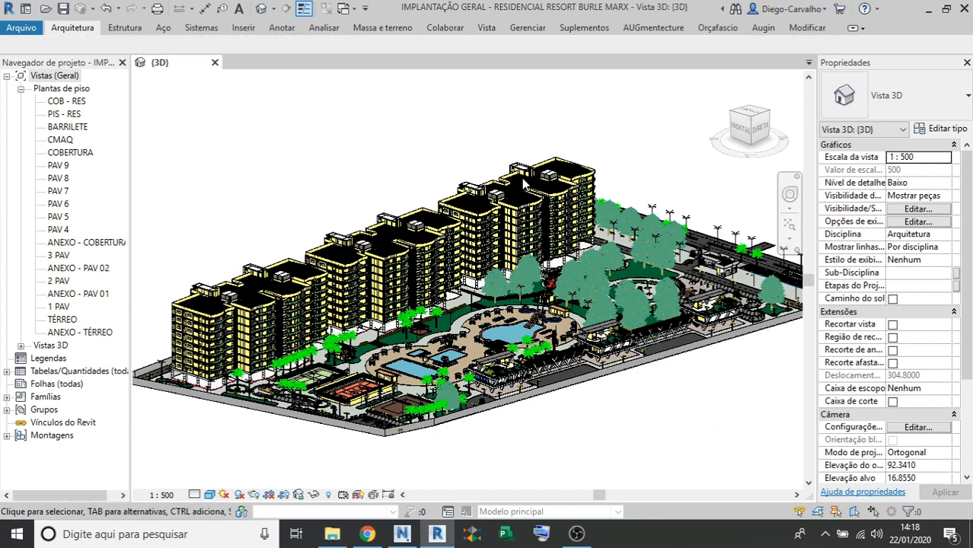
{"action": "left_click", "coordinate": [730, 31]}
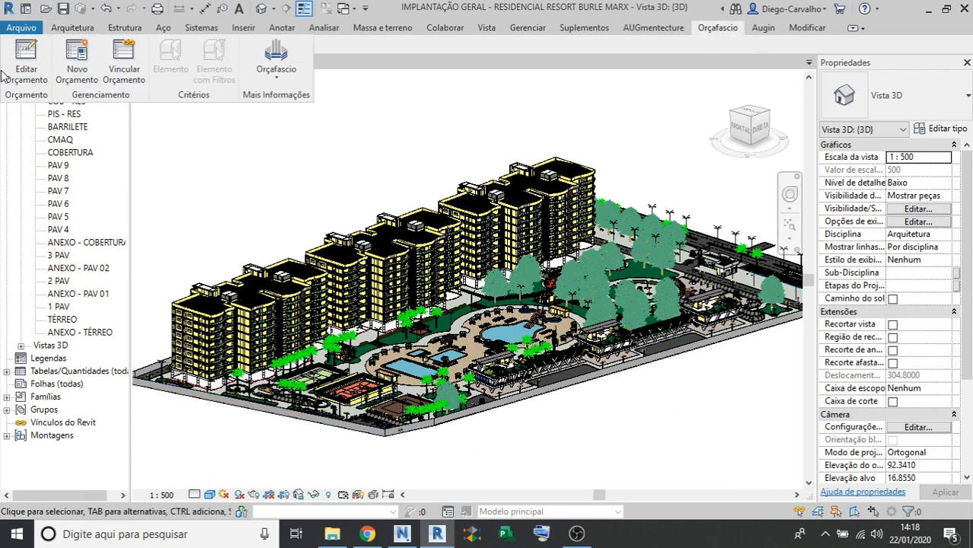
{"action": "left_click", "coordinate": [26, 65]}
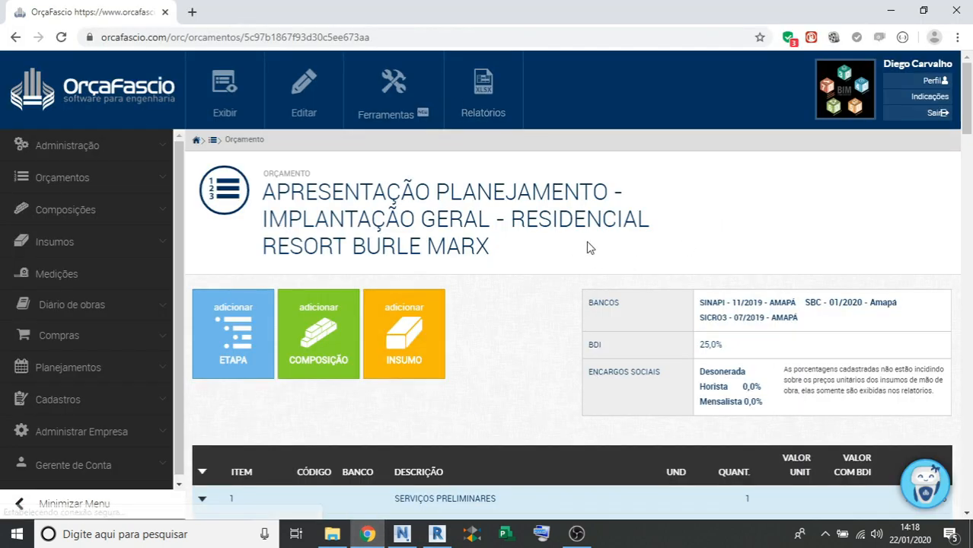
Examine the budget's stages, SINAPI compositions and quantities down to the grand total, and return to the beginning.
{"action": "scroll", "coordinate": [581, 226], "scroll_direction": "down", "scroll_amount": 2}
{"action": "scroll", "coordinate": [529, 260], "scroll_direction": "down", "scroll_amount": 1}
{"action": "left_click_drag", "start_coordinate": [969, 149], "coordinate": [972, 234]}
{"action": "mouse_move", "coordinate": [513, 288]}
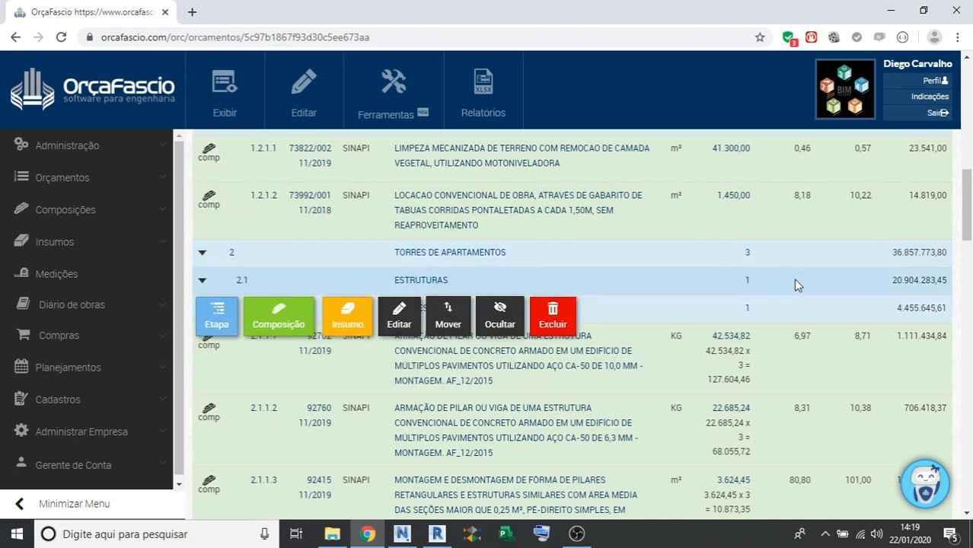
{"action": "scroll", "coordinate": [838, 259], "scroll_direction": "down", "scroll_amount": 2}
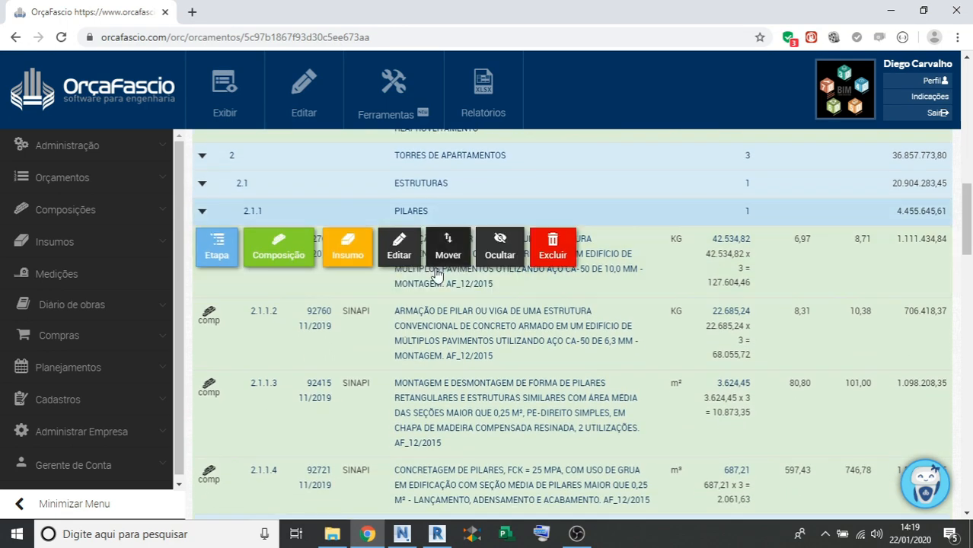
{"action": "scroll", "coordinate": [838, 290], "scroll_direction": "down", "scroll_amount": 5}
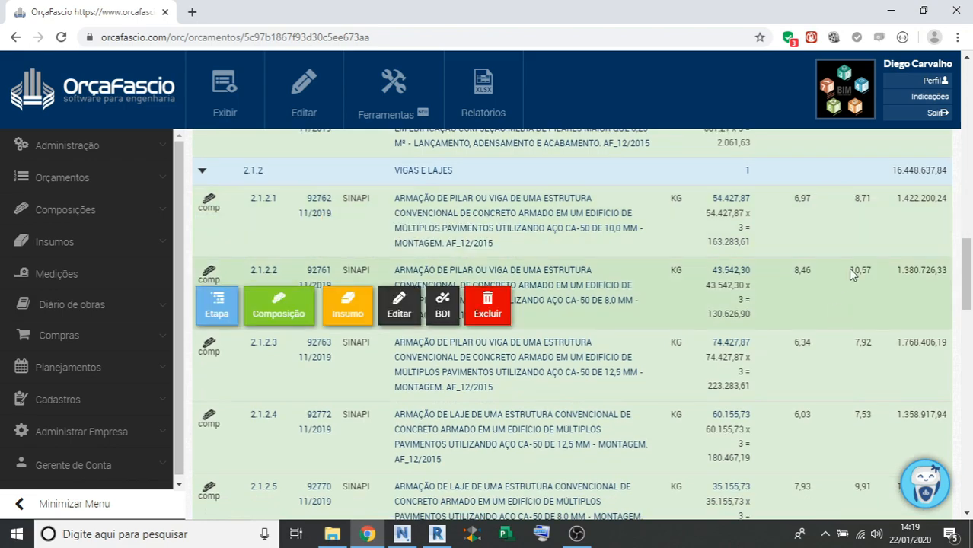
{"action": "left_click_drag", "start_coordinate": [965, 299], "coordinate": [971, 432]}
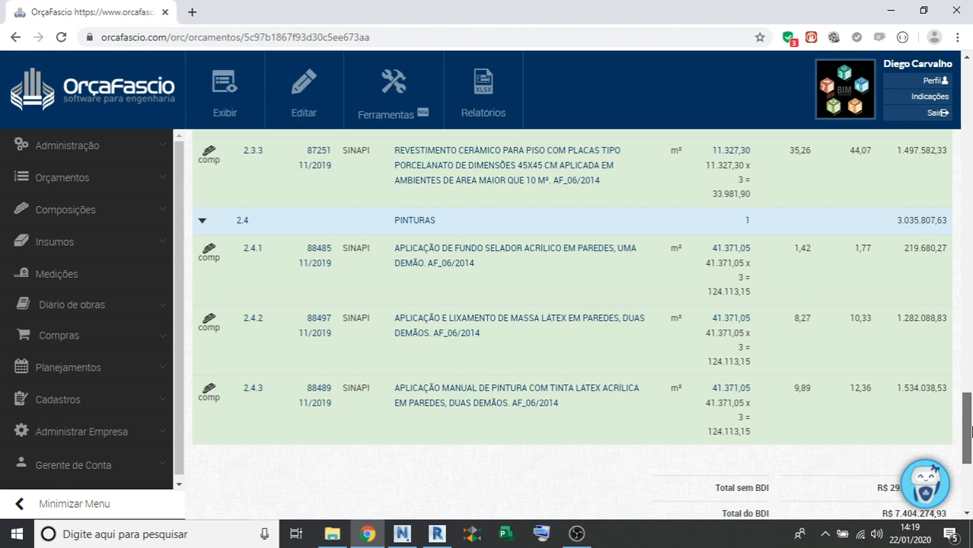
{"action": "left_click_drag", "start_coordinate": [970, 432], "coordinate": [970, 462]}
{"action": "mouse_move", "coordinate": [761, 245]}
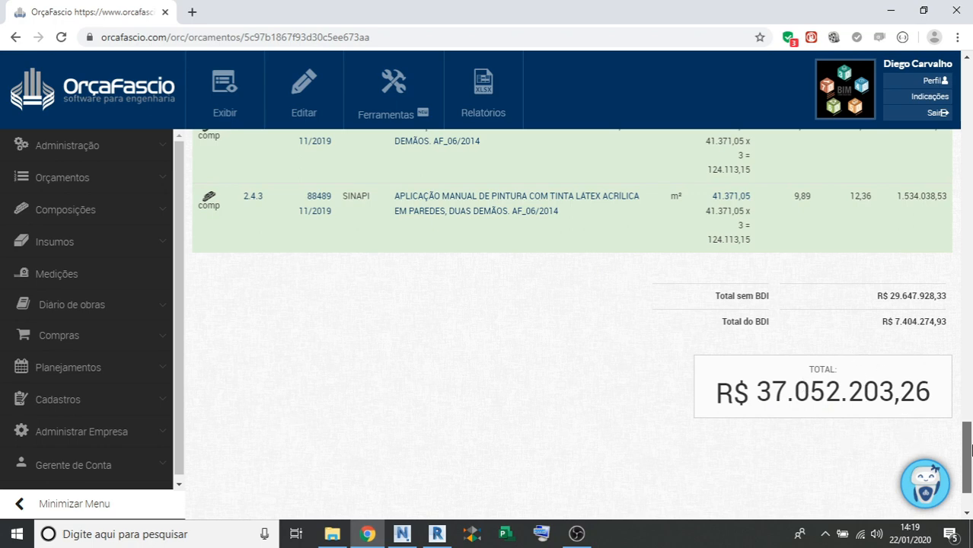
{"action": "left_click_drag", "start_coordinate": [971, 449], "coordinate": [970, 419]}
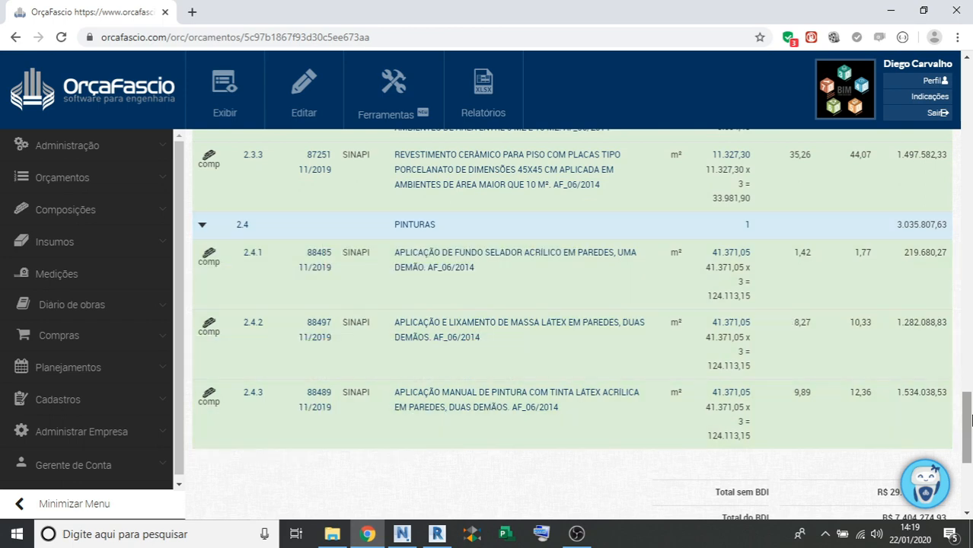
{"action": "mouse_move", "coordinate": [798, 439]}
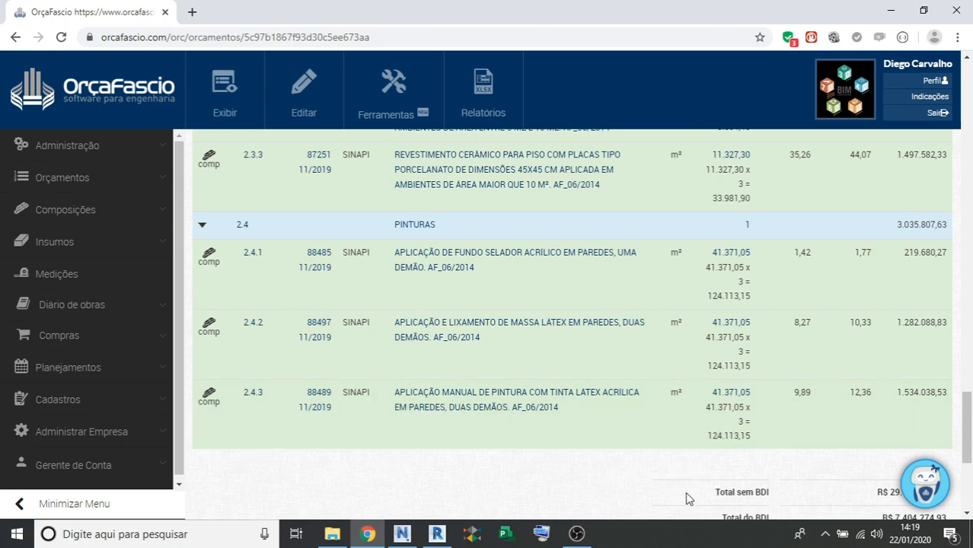
{"action": "left_click_drag", "start_coordinate": [971, 436], "coordinate": [967, 106]}
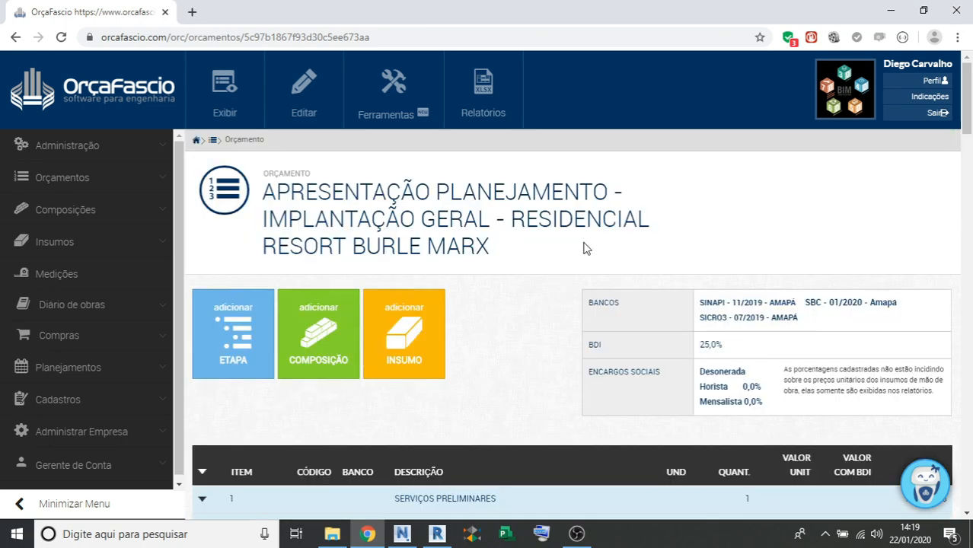
Review the budget's tools and the compositions under Serviços Preliminares, and return to the budget header.
{"action": "scroll", "coordinate": [584, 201], "scroll_direction": "down", "scroll_amount": 3}
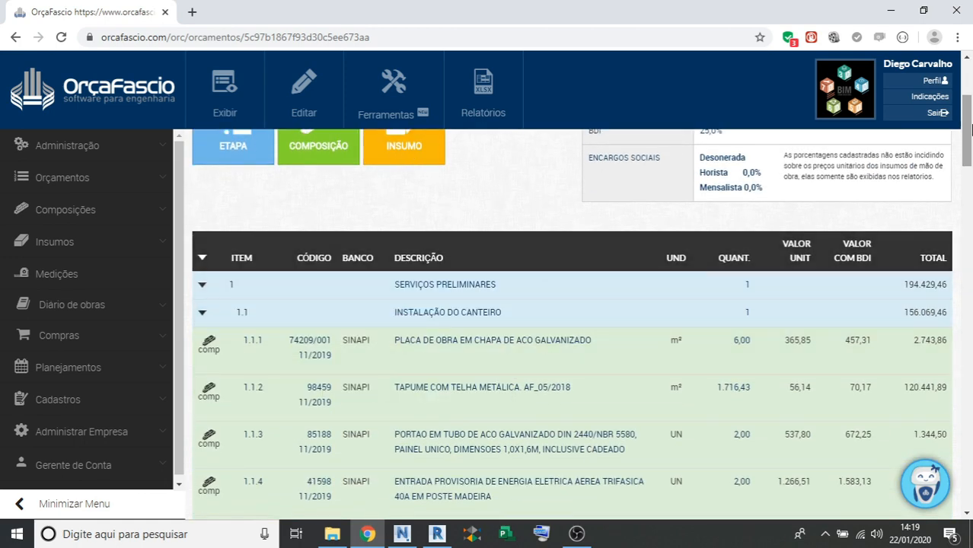
{"action": "left_click_drag", "start_coordinate": [966, 125], "coordinate": [966, 95]}
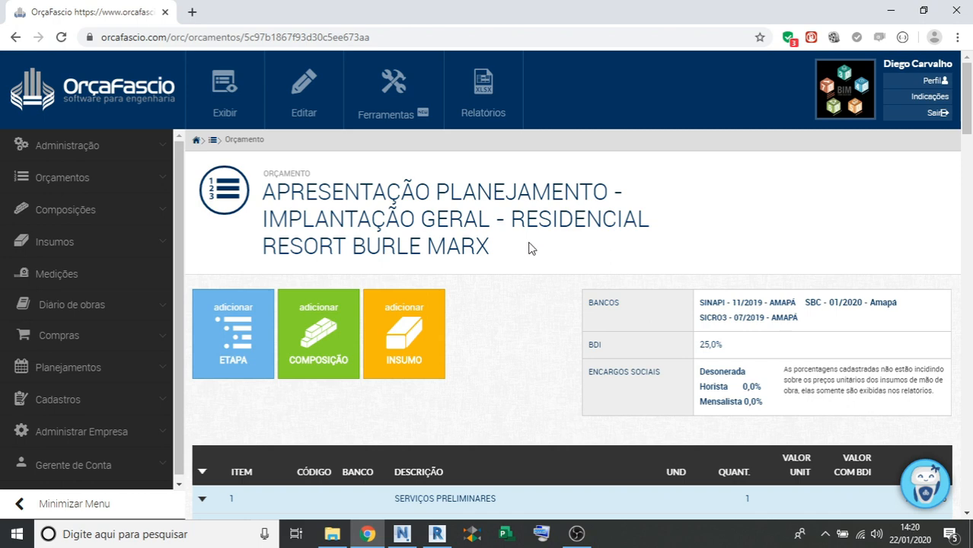
{"action": "left_click", "coordinate": [420, 114]}
{"action": "scroll", "coordinate": [510, 225], "scroll_direction": "down", "scroll_amount": 4}
{"action": "scroll", "coordinate": [431, 251], "scroll_direction": "down", "scroll_amount": 1}
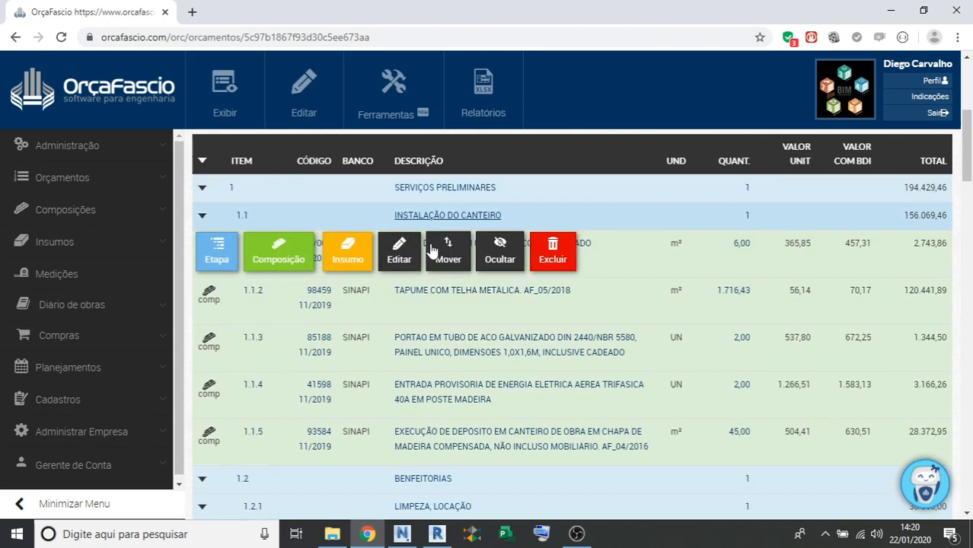
{"action": "scroll", "coordinate": [432, 252], "scroll_direction": "down", "scroll_amount": 4}
{"action": "scroll", "coordinate": [452, 272], "scroll_direction": "up", "scroll_amount": 5}
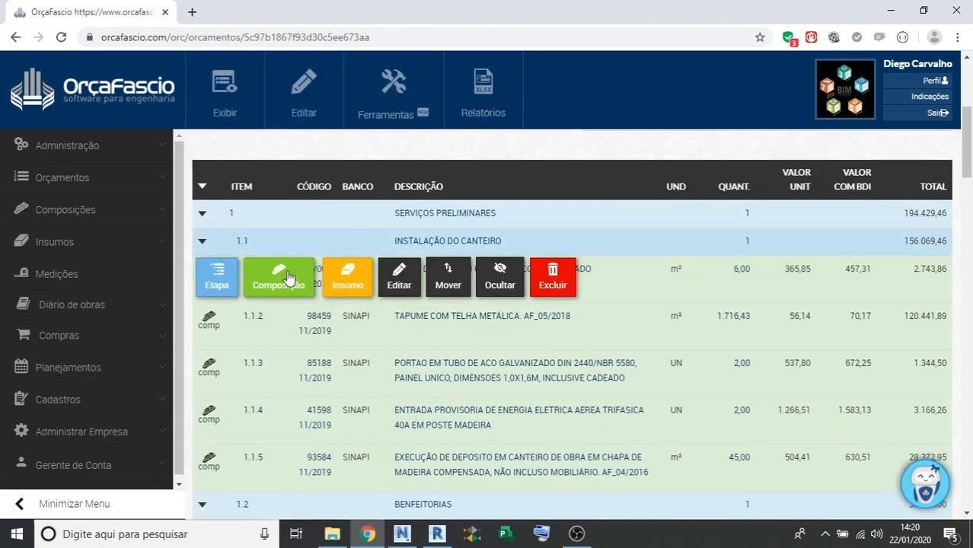
{"action": "scroll", "coordinate": [467, 387], "scroll_direction": "up", "scroll_amount": 2}
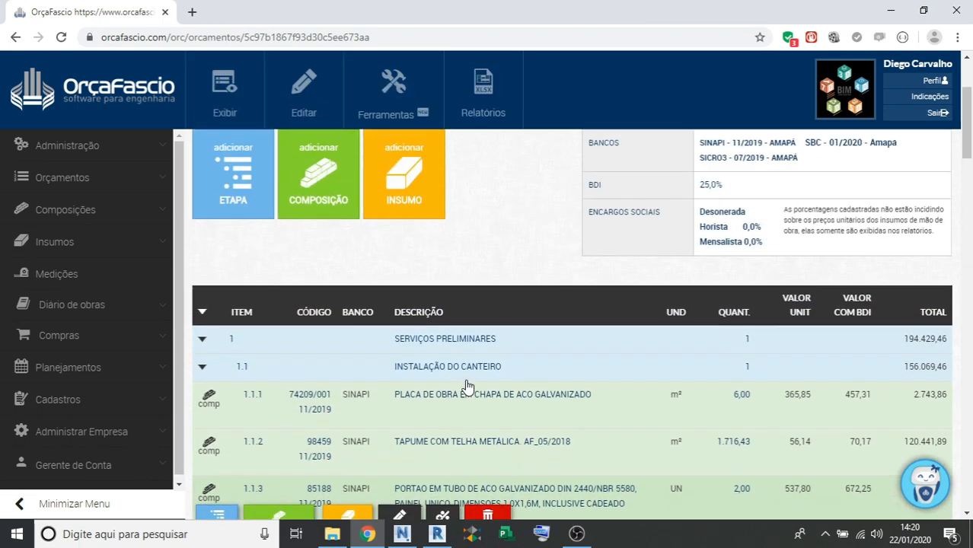
{"action": "scroll", "coordinate": [467, 386], "scroll_direction": "up", "scroll_amount": 2}
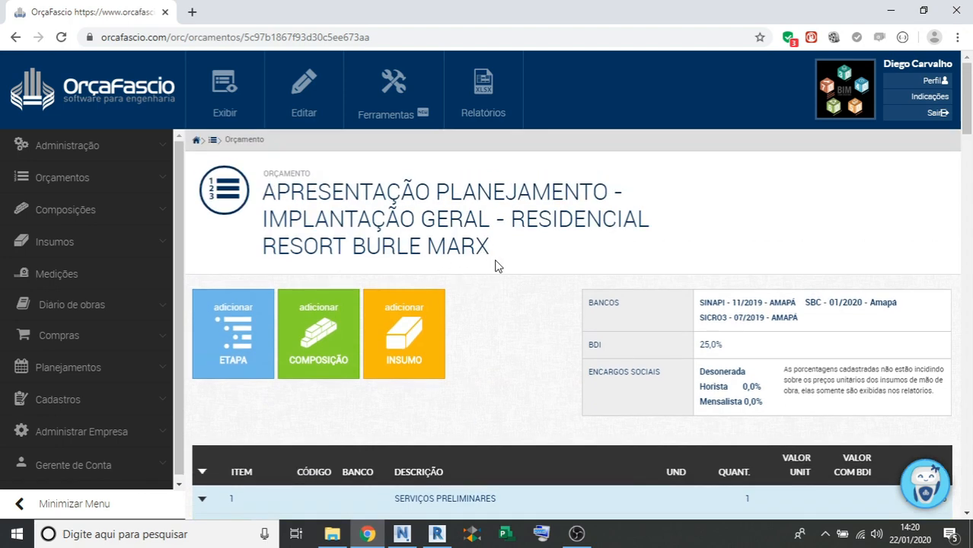
Open the compositions search page in a separate browser tab and switch to it.
{"action": "left_click", "coordinate": [143, 220]}
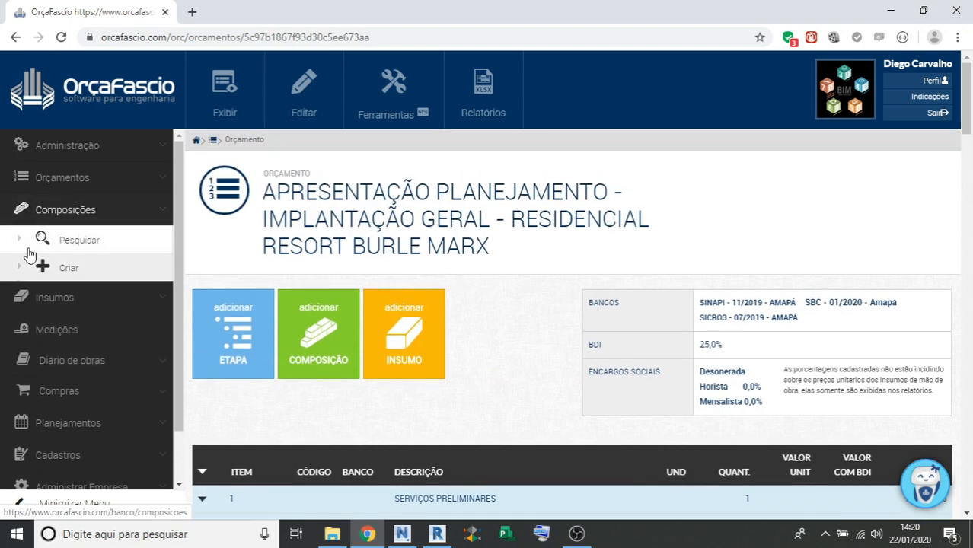
{"action": "right_click", "coordinate": [26, 244]}
{"action": "left_click", "coordinate": [34, 254]}
{"action": "left_click", "coordinate": [284, 6]}
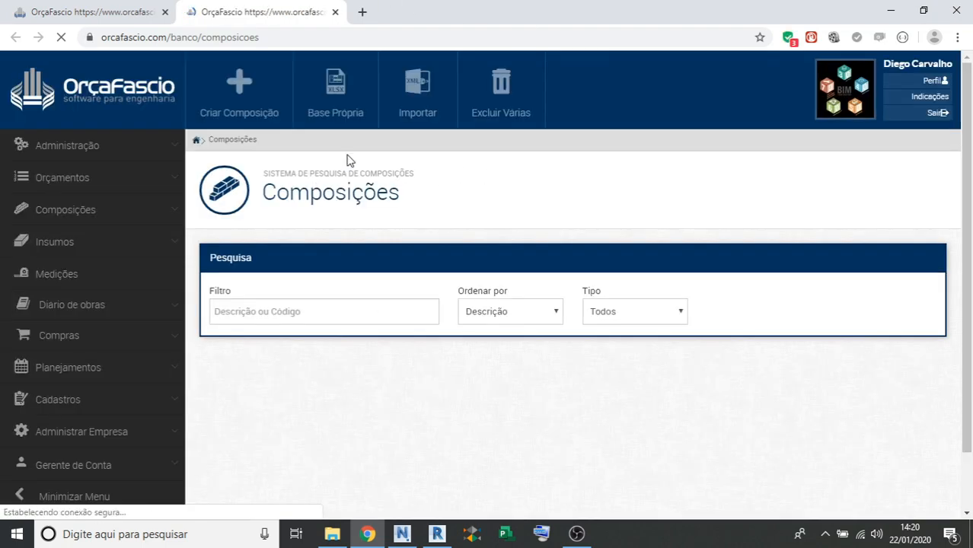
Open the Excel import for own compositions and review its file, price source and first and last item row fields.
{"action": "left_click", "coordinate": [421, 113]}
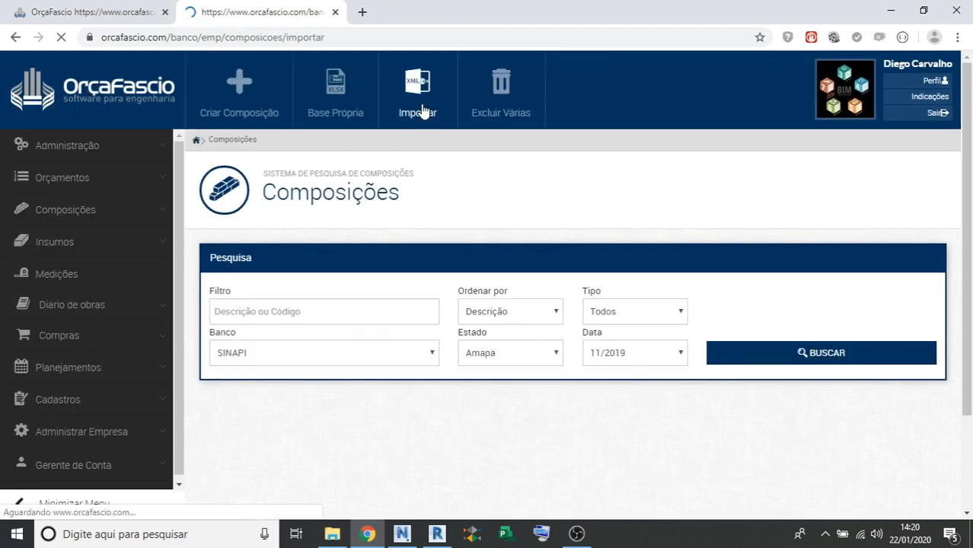
{"action": "scroll", "coordinate": [513, 294], "scroll_direction": "down", "scroll_amount": 1}
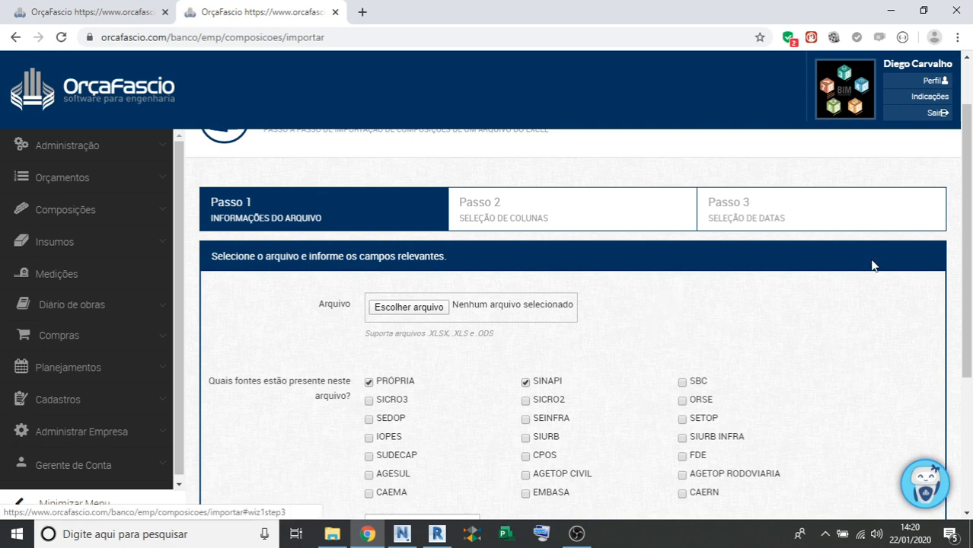
{"action": "scroll", "coordinate": [721, 289], "scroll_direction": "down", "scroll_amount": 3}
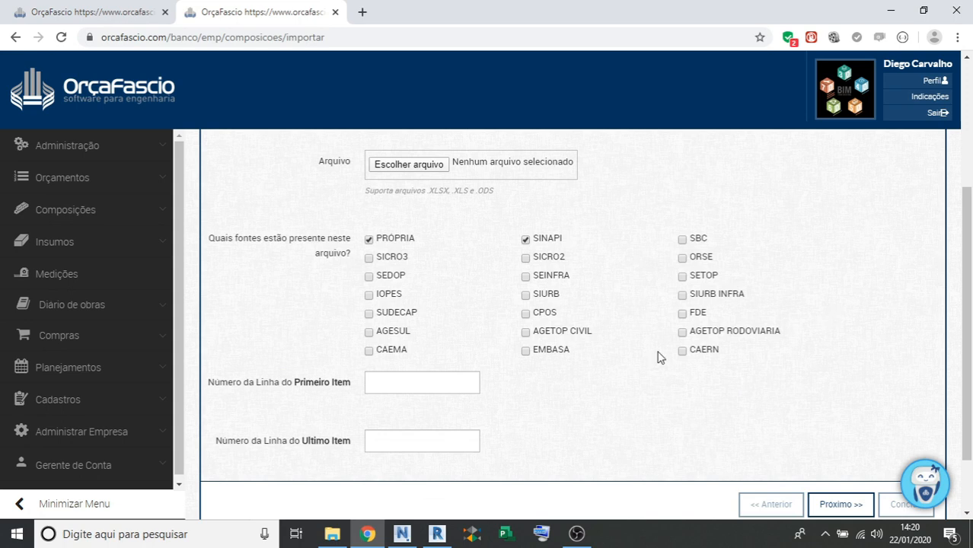
{"action": "scroll", "coordinate": [780, 360], "scroll_direction": "up", "scroll_amount": 3}
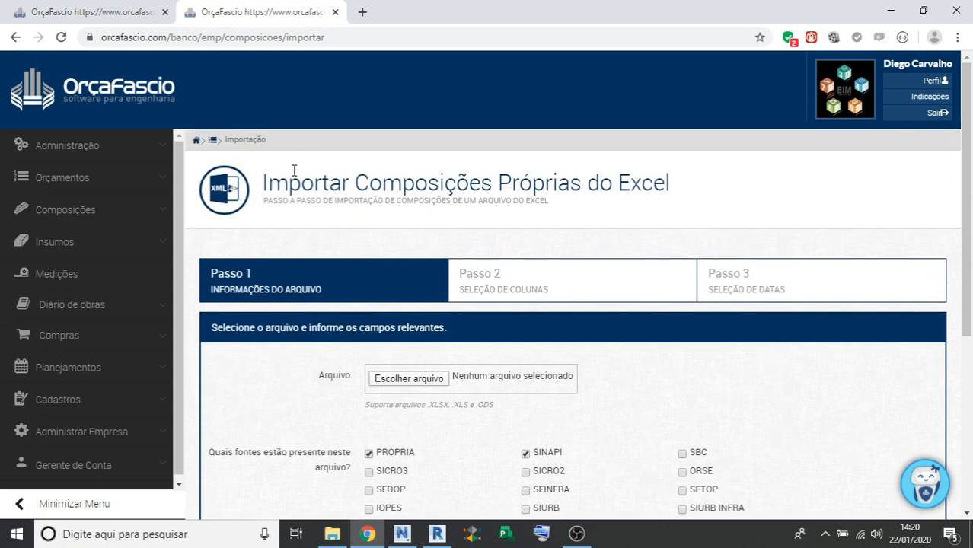
Return to the resort budget, close the composition import tab, and collapse the Composições options.
{"action": "left_click", "coordinate": [140, 214]}
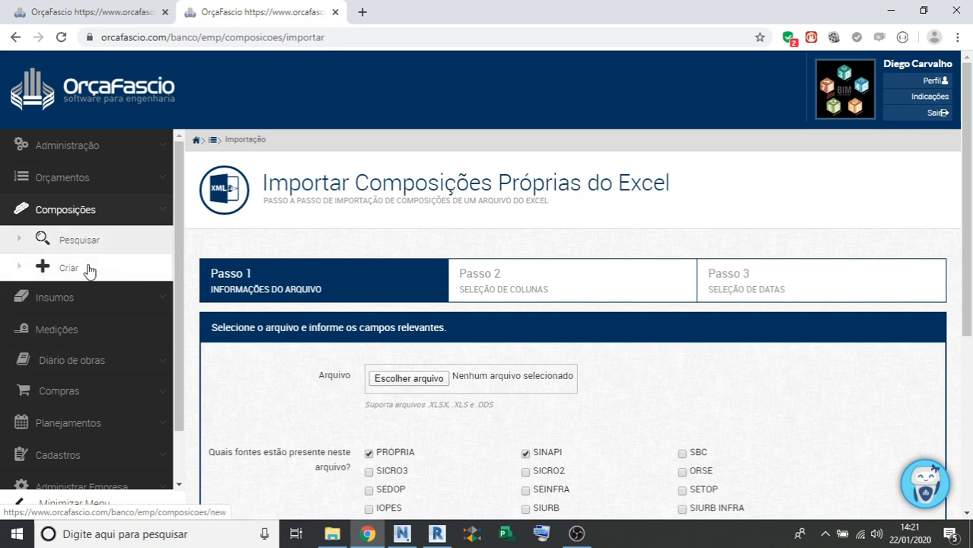
{"action": "left_click", "coordinate": [109, 213]}
{"action": "left_click", "coordinate": [145, 11]}
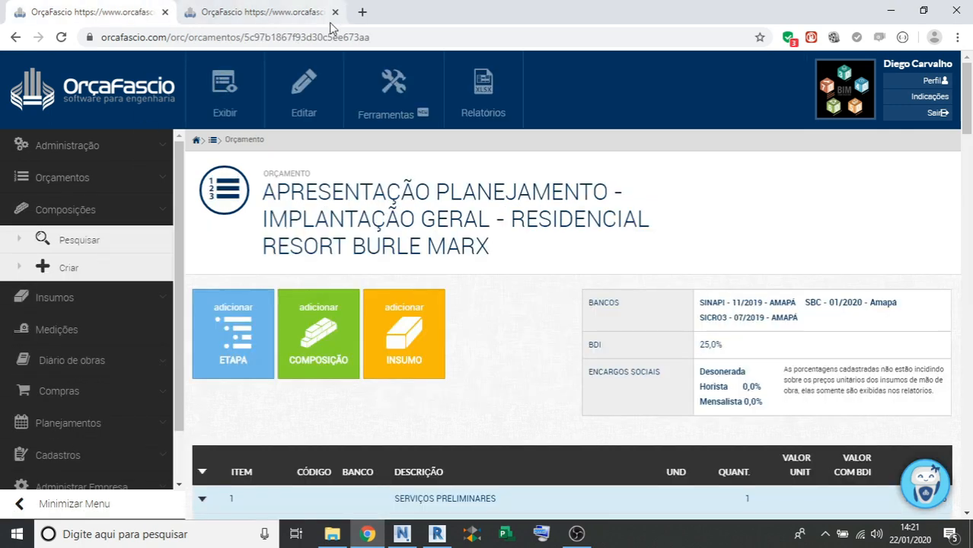
{"action": "left_click", "coordinate": [335, 12]}
{"action": "left_click", "coordinate": [144, 211]}
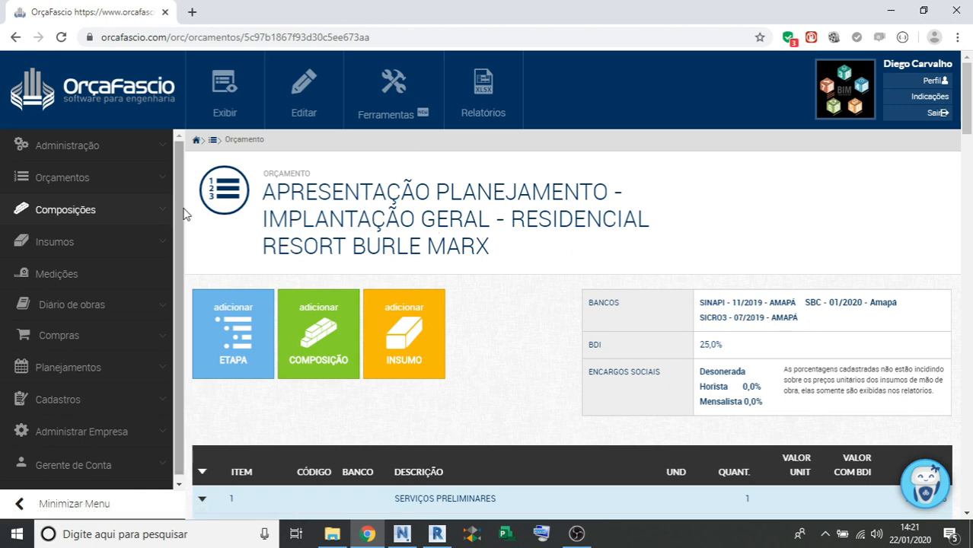
{"action": "left_click_drag", "start_coordinate": [183, 210], "coordinate": [181, 237]}
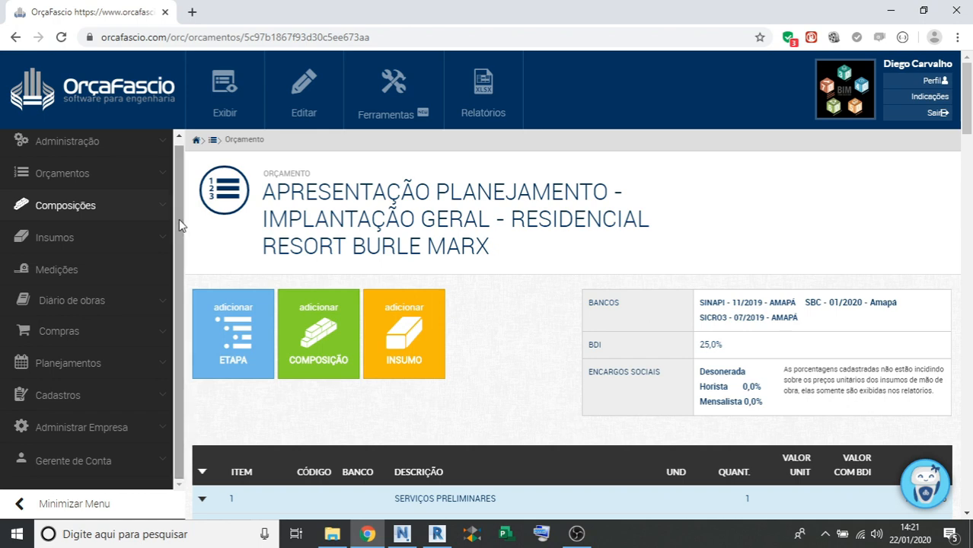
Open the list of registered works (Obras) and start creating a new work.
{"action": "left_click", "coordinate": [48, 397]}
{"action": "scroll", "coordinate": [87, 354], "scroll_direction": "down", "scroll_amount": 1}
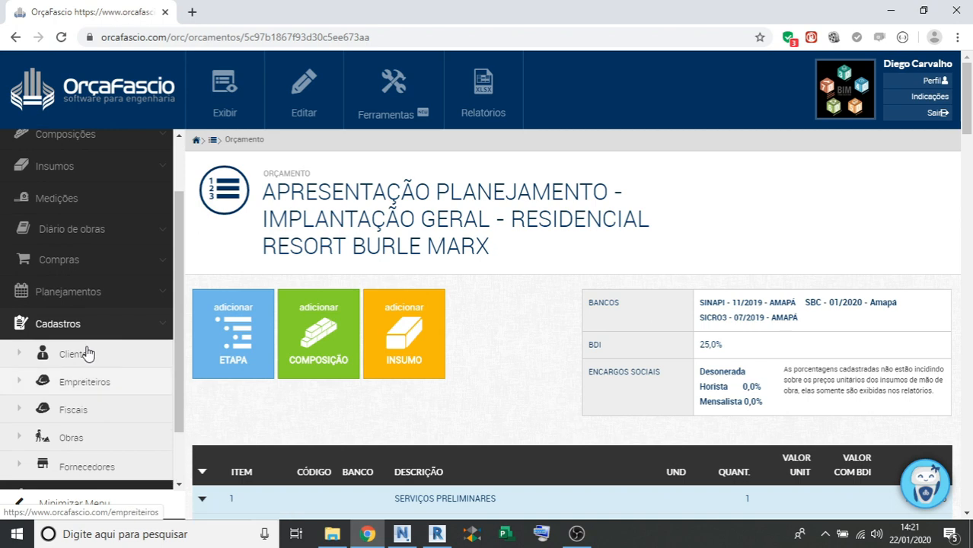
{"action": "left_click", "coordinate": [87, 435]}
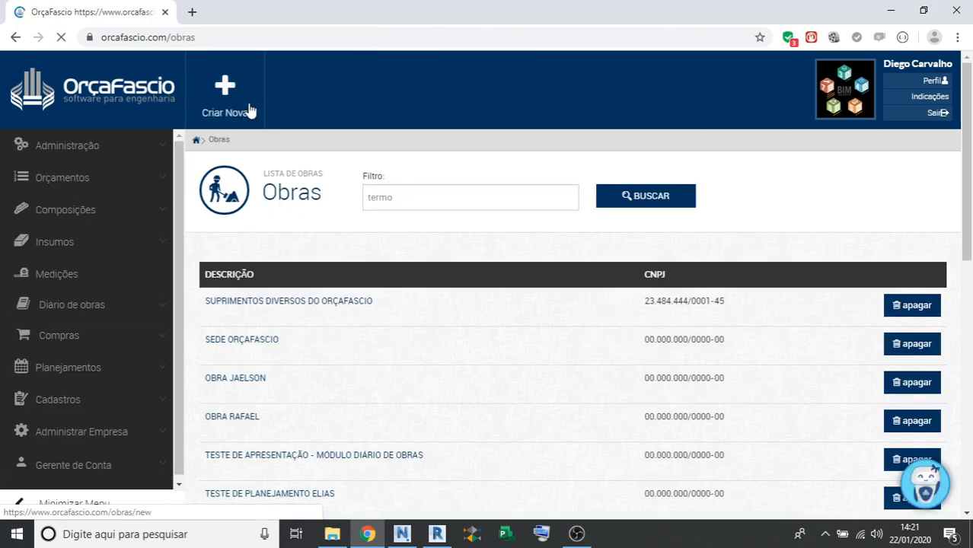
{"action": "left_click", "coordinate": [249, 111]}
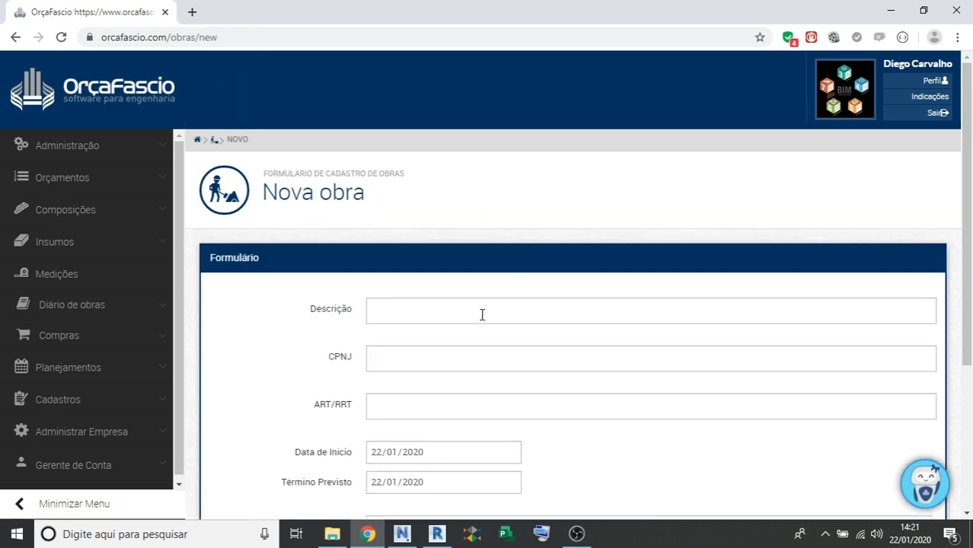
Set the new work's description to "APRESENTAÇÃO PLANEJAMANENTO".
{"action": "left_click", "coordinate": [435, 310]}
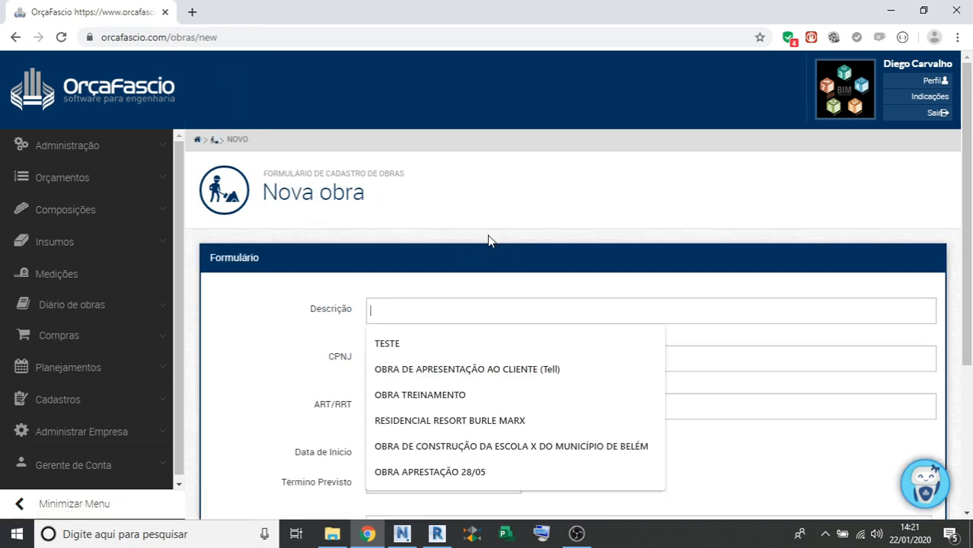
{"action": "type", "text": "apre"}
{"action": "key", "text": "BackSpace"}
{"action": "key", "text": "BackSpace"}
{"action": "key", "text": "BackSpace"}
{"action": "key", "text": "BackSpace"}
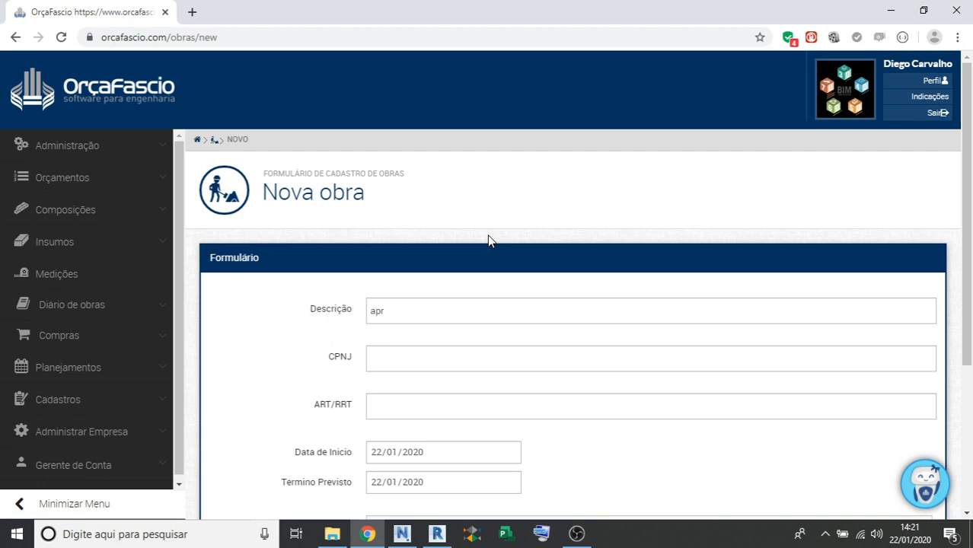
{"action": "type", "text": "APRESENTAÇÃO PLANEJAMANENTO"}
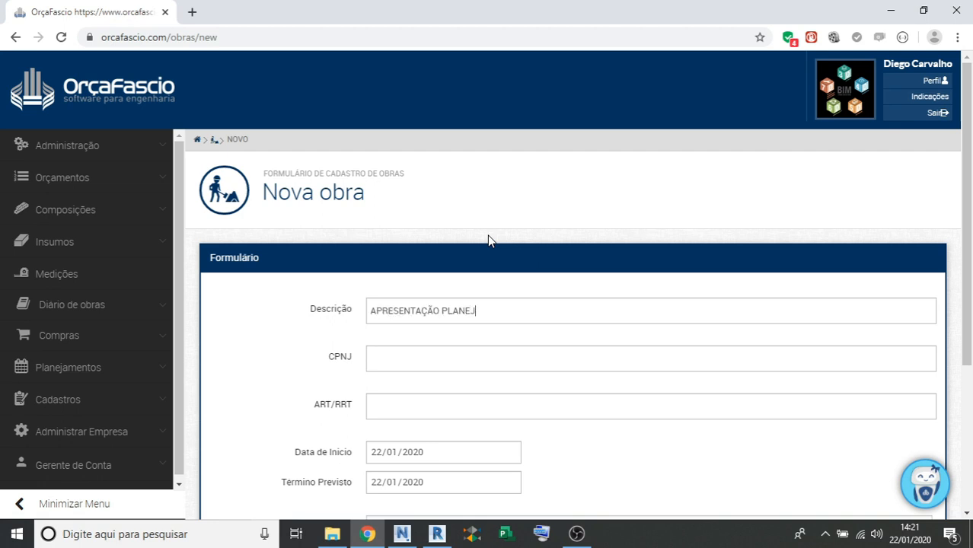
Fill in the new work's company registration number (CNPJ) from the stored suggestion and enter its ART/RRT number.
{"action": "left_click", "coordinate": [432, 368]}
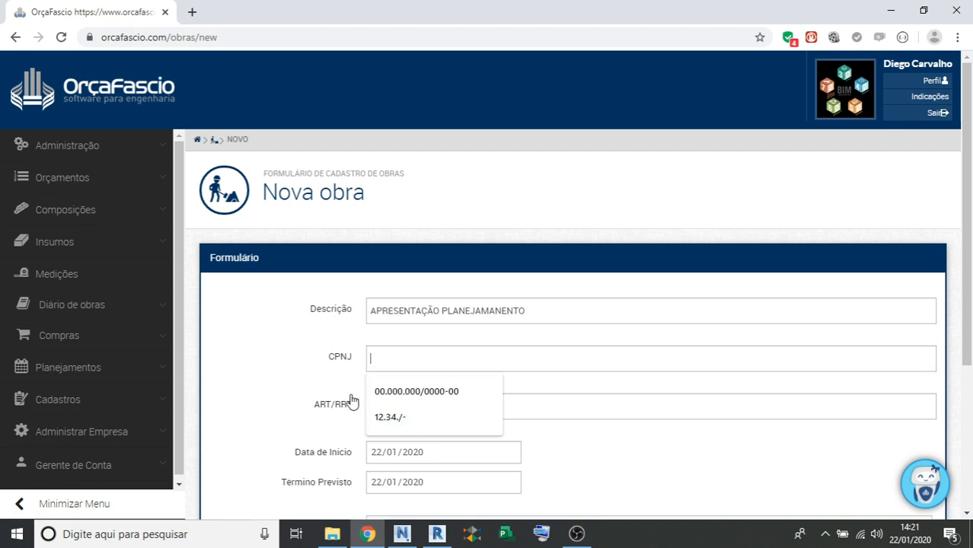
{"action": "left_click", "coordinate": [442, 392]}
{"action": "scroll", "coordinate": [562, 357], "scroll_direction": "down", "scroll_amount": 1}
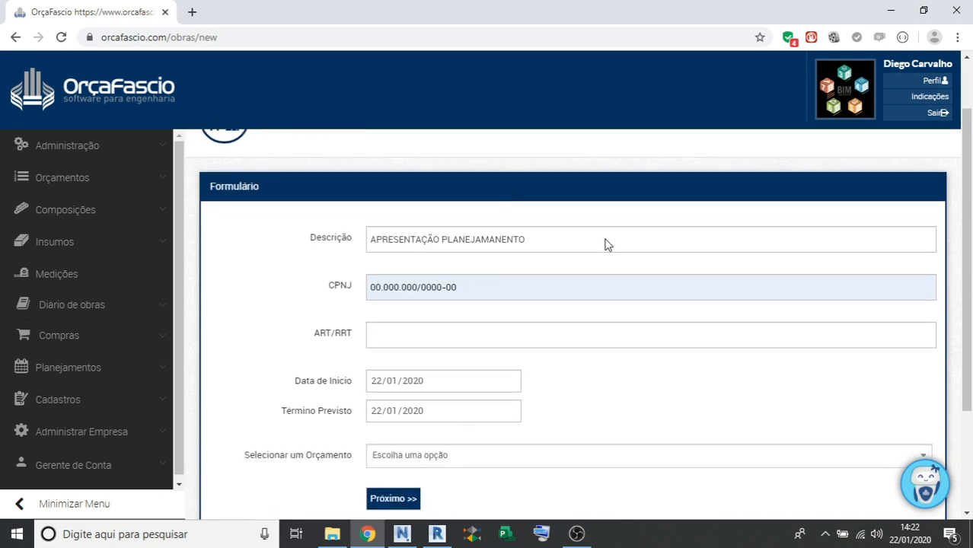
{"action": "left_click", "coordinate": [458, 336]}
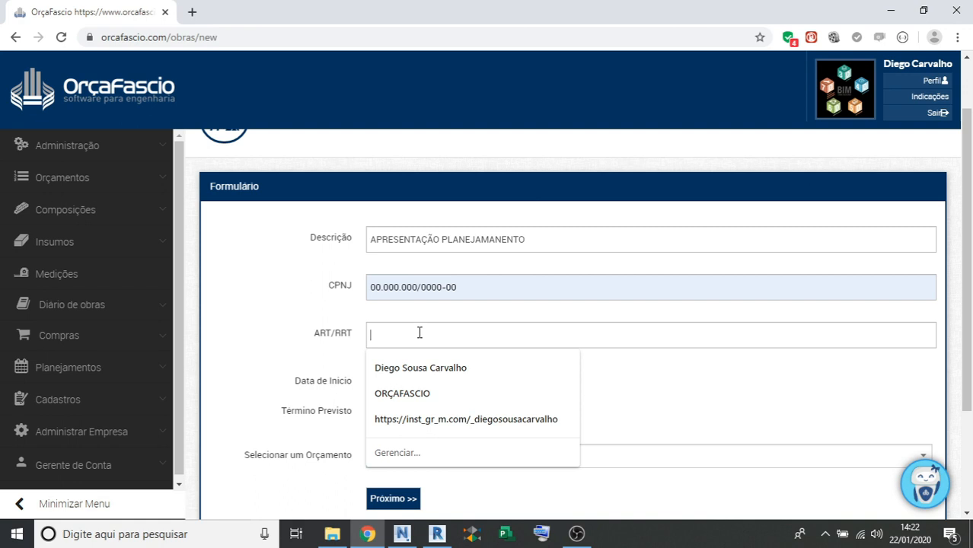
{"action": "type", "text": "123456789"}
{"action": "scroll", "coordinate": [684, 359], "scroll_direction": "down", "scroll_amount": 1}
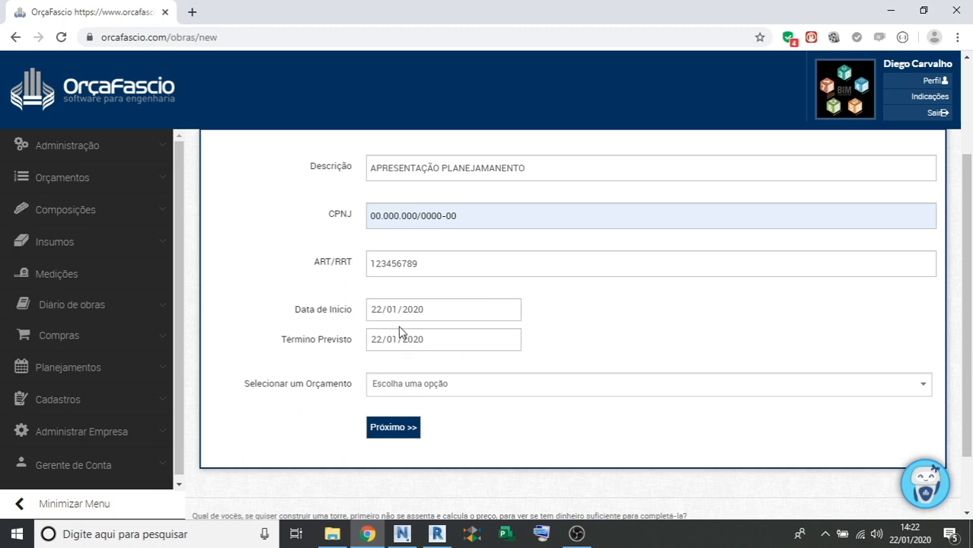
Link the budget "APRESENTAÇÃO PLANEJAMENTO - IMPLANTAÇÃO GERAL - RESIDENCIAL RESORT BURLE MARX" to the work and continue to its address form.
{"action": "scroll", "coordinate": [457, 350], "scroll_direction": "down", "scroll_amount": 1}
{"action": "left_click", "coordinate": [500, 314]}
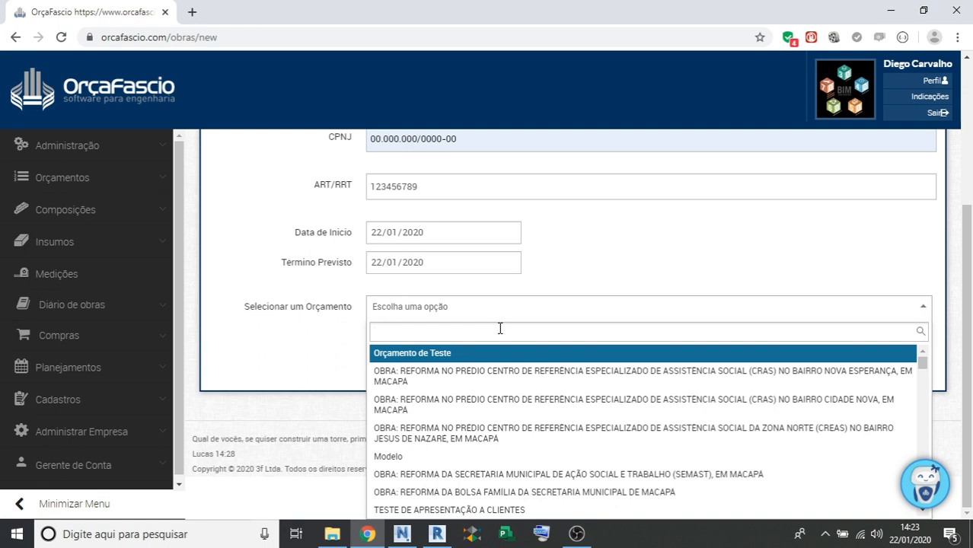
{"action": "type", "text": "PRESENTAÇÃO"}
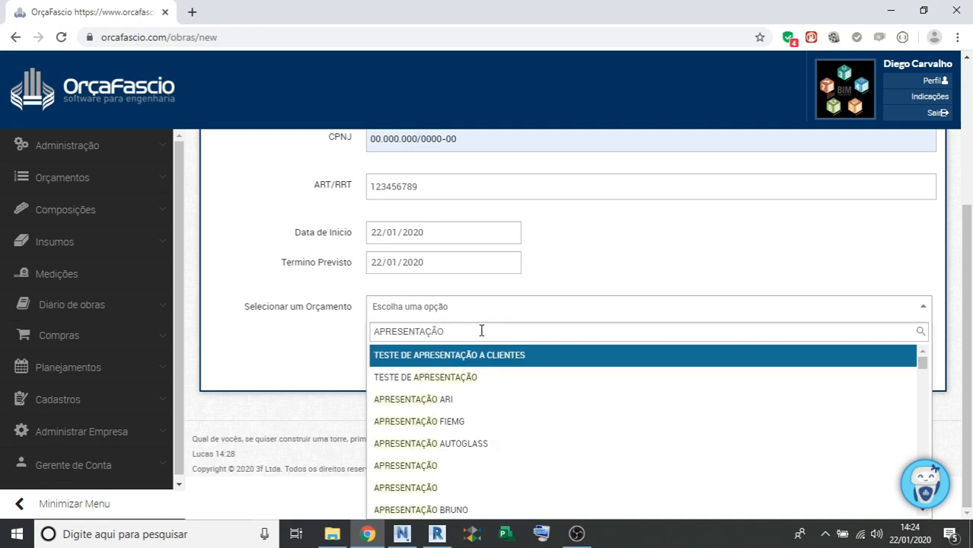
{"action": "type", "text": " PLA"}
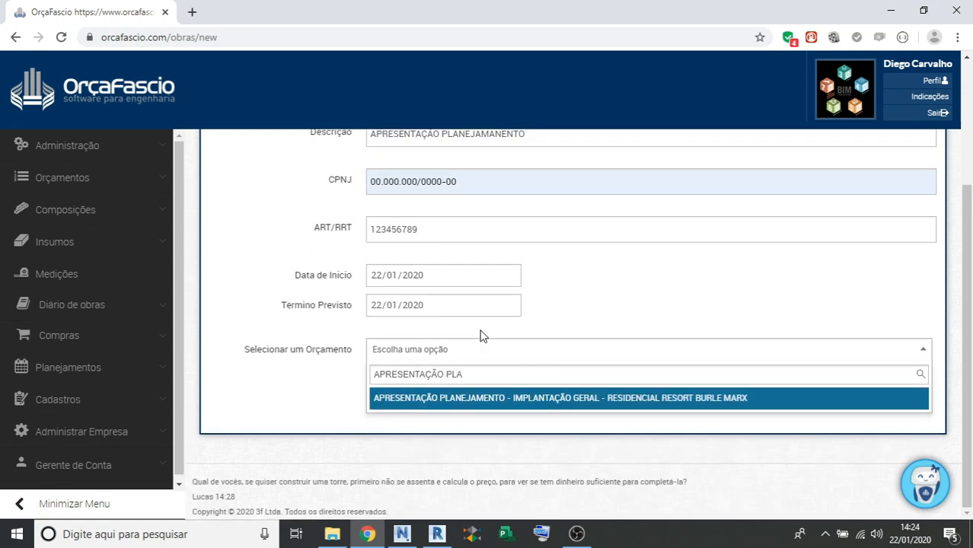
{"action": "key", "text": "Return"}
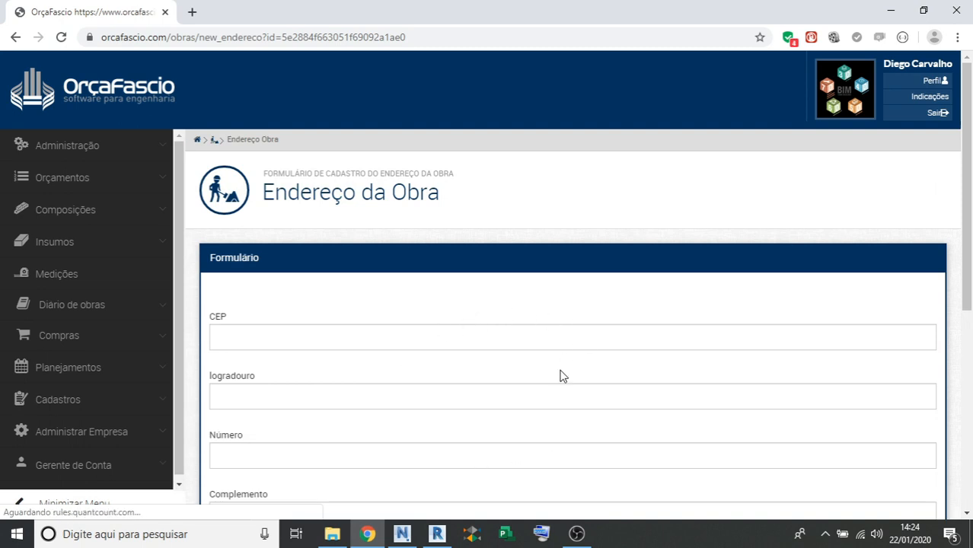
Fill in the work's address with a stored postal code and street number, and continue to the inspector selection.
{"action": "scroll", "coordinate": [379, 334], "scroll_direction": "down", "scroll_amount": 1}
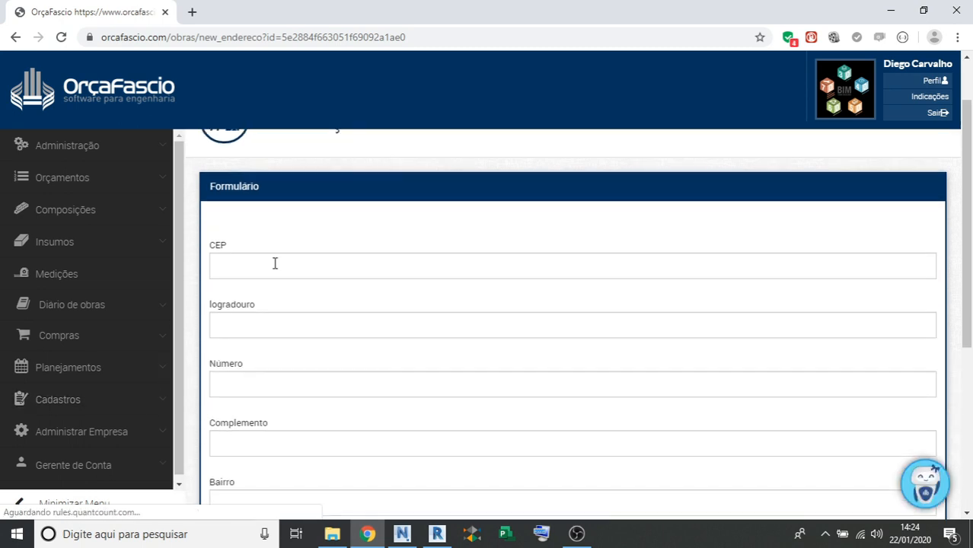
{"action": "left_click", "coordinate": [274, 264]}
{"action": "left_click", "coordinate": [273, 347]}
{"action": "scroll", "coordinate": [365, 305], "scroll_direction": "down", "scroll_amount": 2}
{"action": "left_click", "coordinate": [427, 246]}
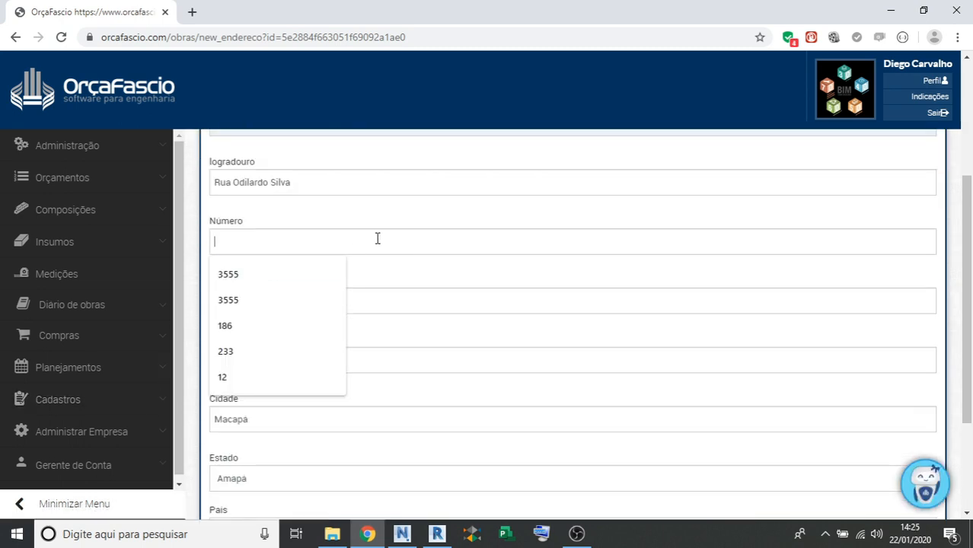
{"action": "scroll", "coordinate": [366, 305], "scroll_direction": "down", "scroll_amount": 2}
{"action": "left_click", "coordinate": [260, 405]}
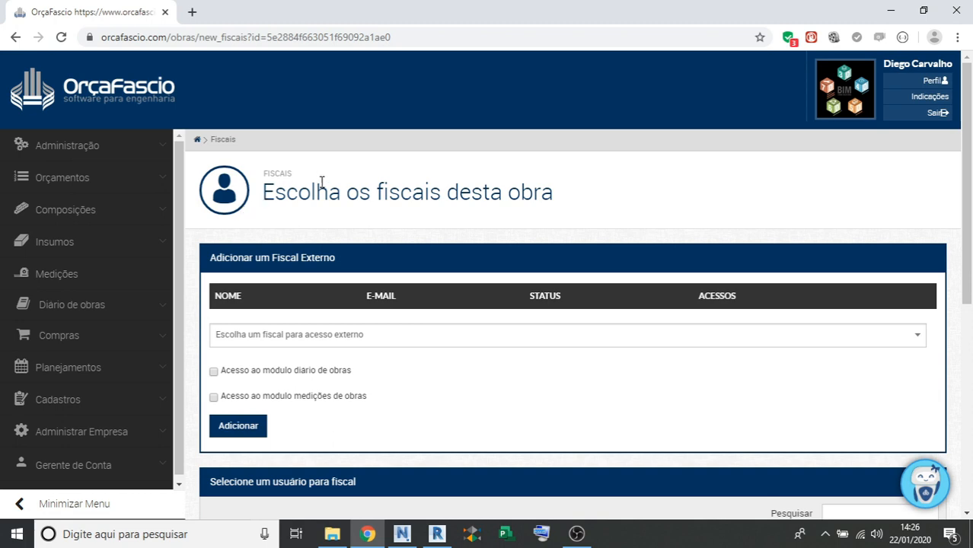
Skip the selection of inspectors, applicants and technical managers for the work without choosing anyone.
{"action": "scroll", "coordinate": [448, 378], "scroll_direction": "down", "scroll_amount": 2}
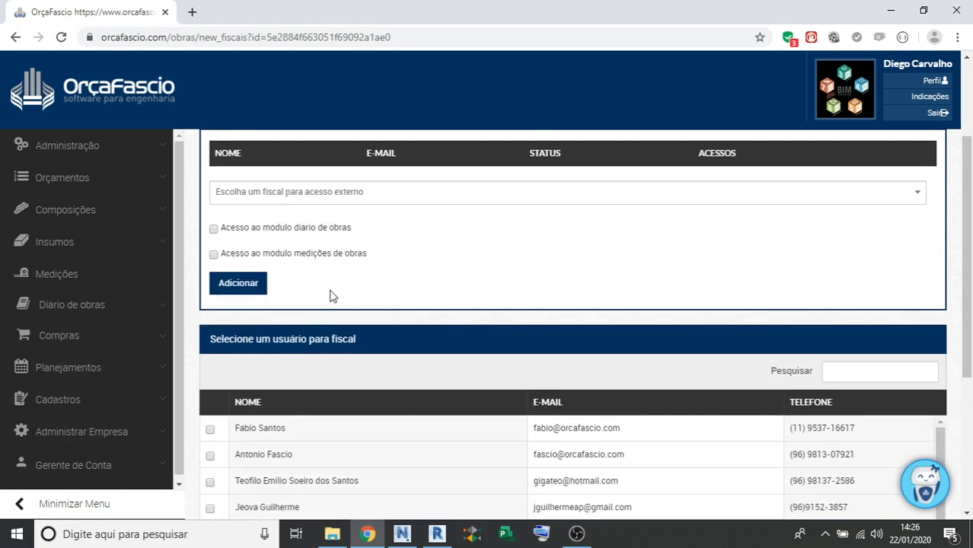
{"action": "scroll", "coordinate": [347, 266], "scroll_direction": "down", "scroll_amount": 3}
{"action": "scroll", "coordinate": [347, 267], "scroll_direction": "down", "scroll_amount": 3}
{"action": "left_click", "coordinate": [311, 435]}
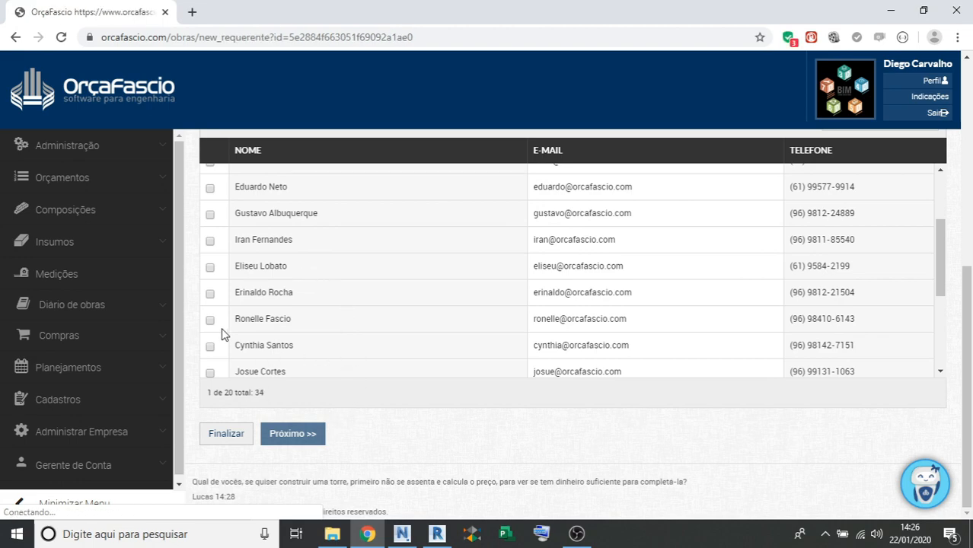
{"action": "scroll", "coordinate": [363, 300], "scroll_direction": "down", "scroll_amount": 10}
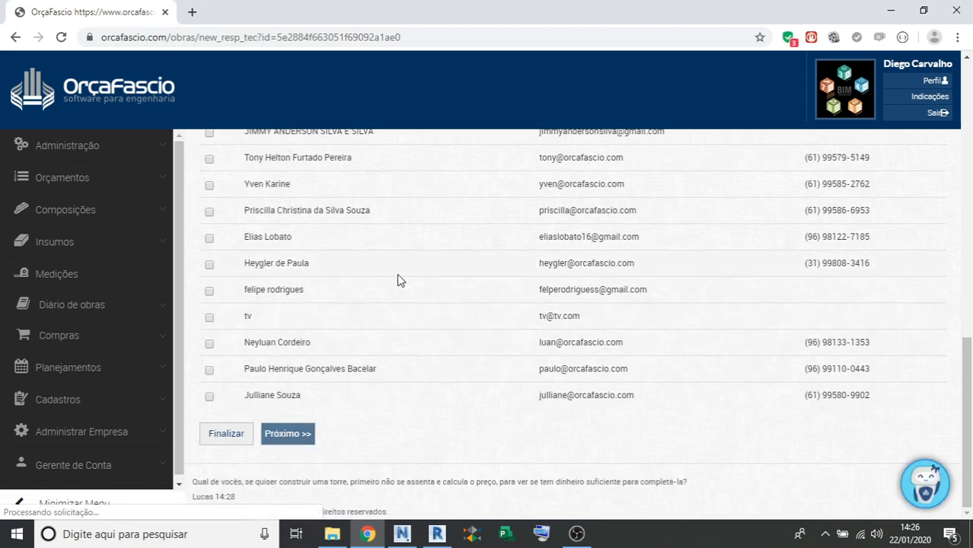
{"action": "scroll", "coordinate": [398, 278], "scroll_direction": "down", "scroll_amount": 10}
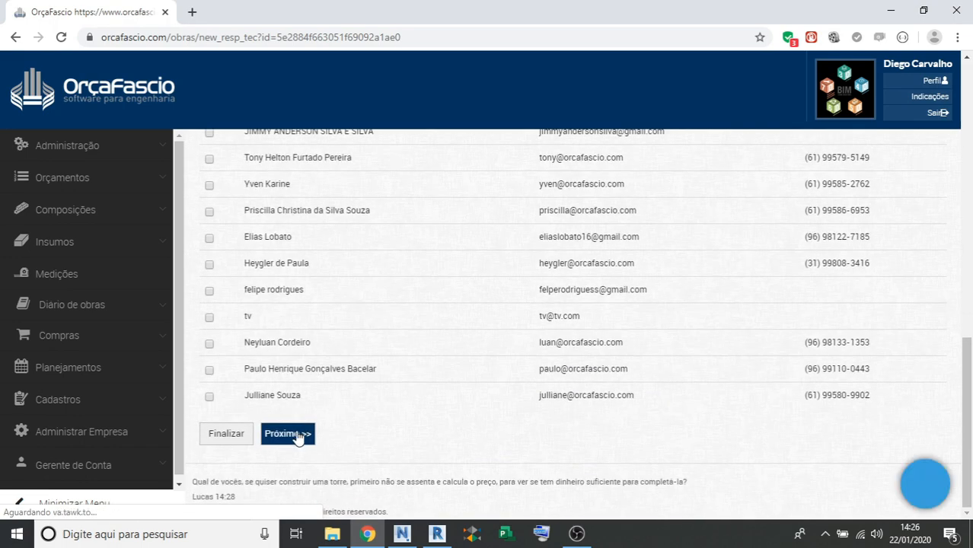
{"action": "left_click", "coordinate": [296, 435]}
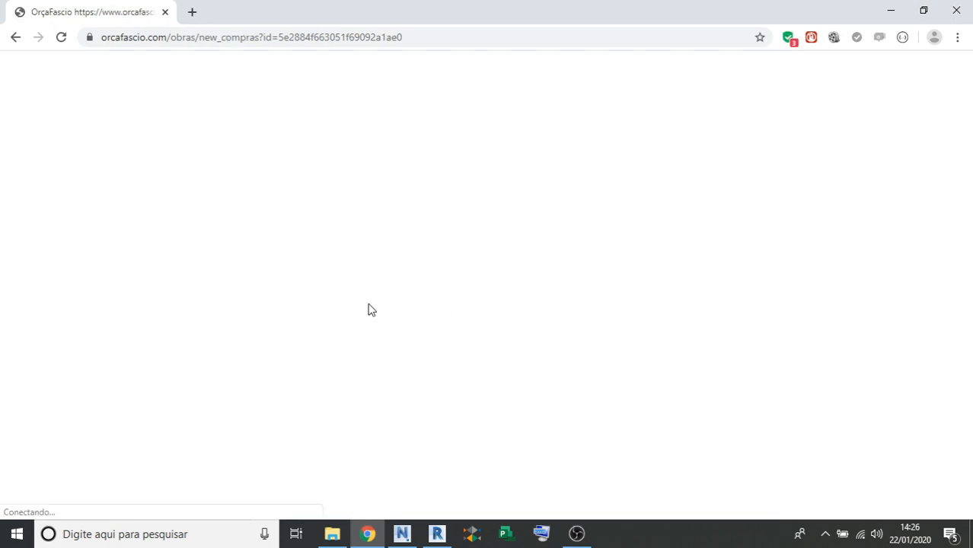
Skip the purchasing and finance managers without choosing anyone, and finalize the work's registration.
{"action": "scroll", "coordinate": [401, 379], "scroll_direction": "down", "scroll_amount": 5}
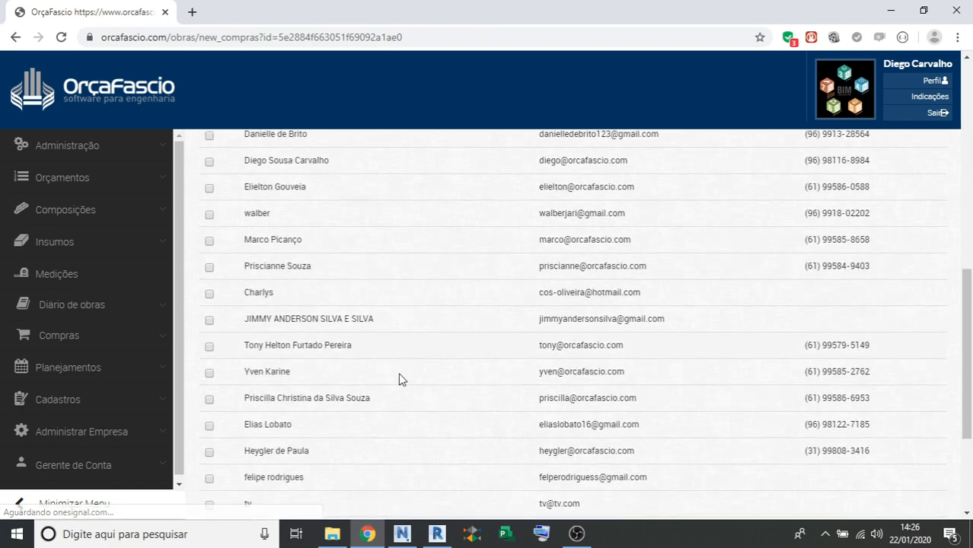
{"action": "scroll", "coordinate": [403, 379], "scroll_direction": "down", "scroll_amount": 3}
{"action": "left_click", "coordinate": [301, 438]}
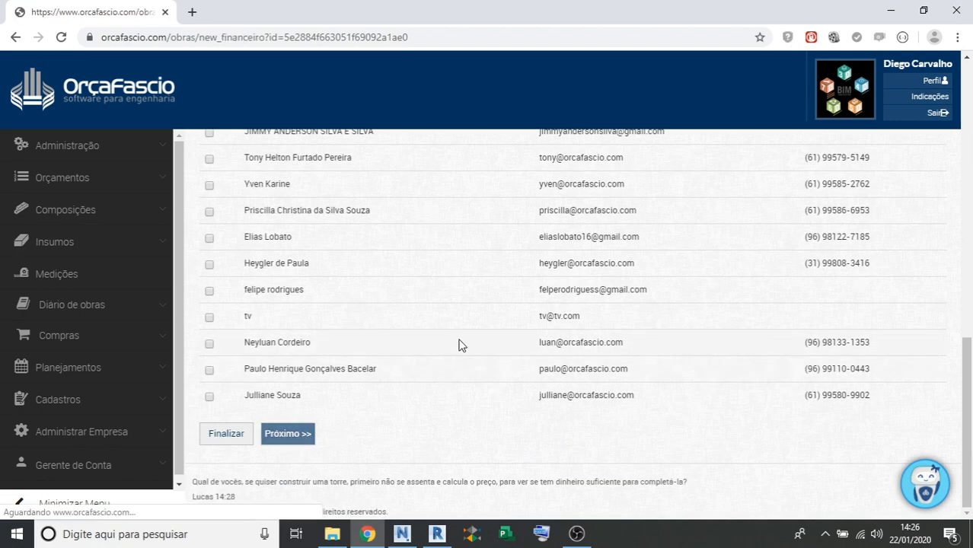
{"action": "scroll", "coordinate": [355, 412], "scroll_direction": "down", "scroll_amount": 10}
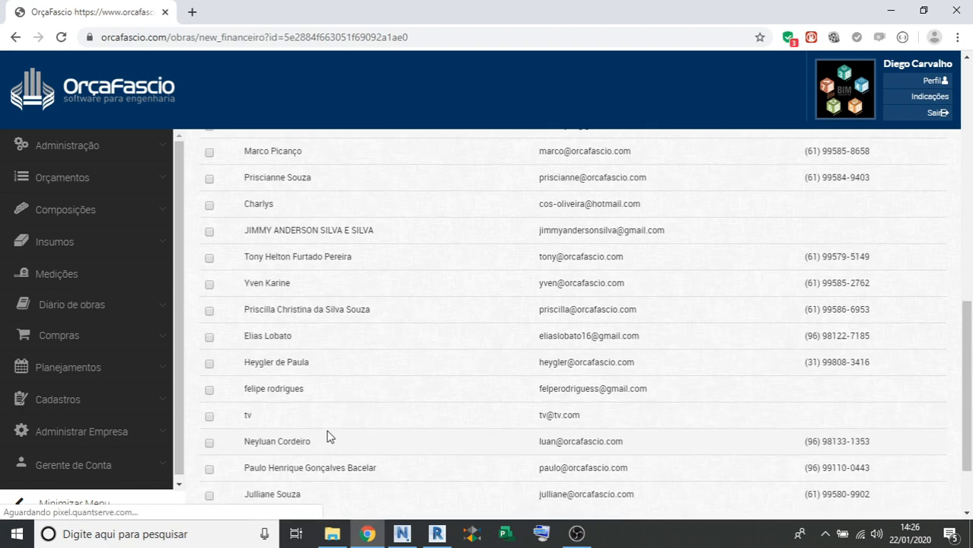
{"action": "scroll", "coordinate": [329, 436], "scroll_direction": "down", "scroll_amount": 2}
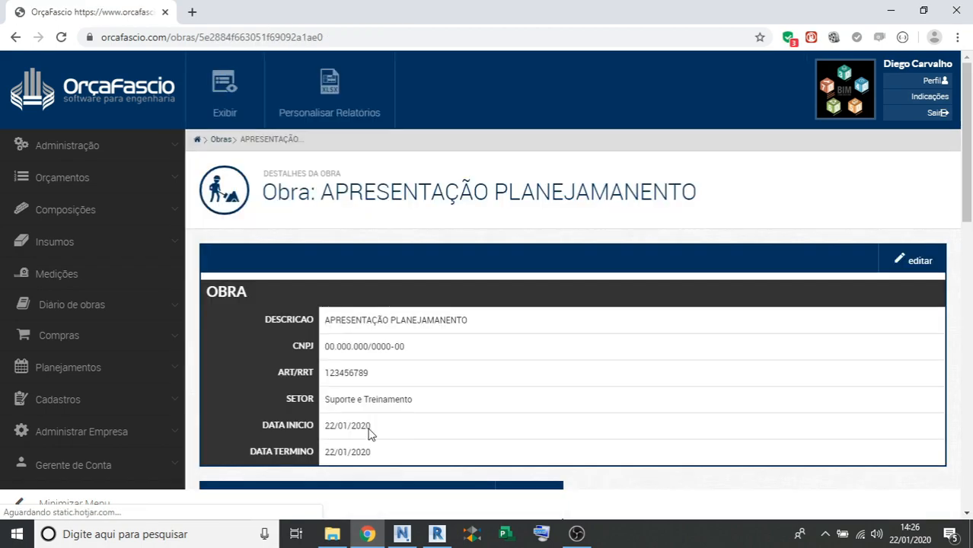
Add an existing client to the work's Clientes section and return to the work's details.
{"action": "scroll", "coordinate": [428, 362], "scroll_direction": "down", "scroll_amount": 2}
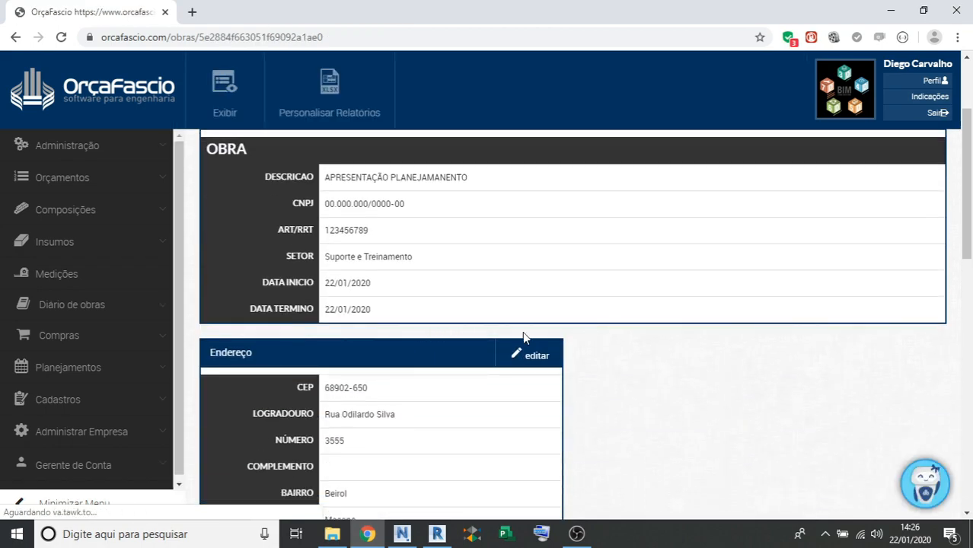
{"action": "scroll", "coordinate": [624, 298], "scroll_direction": "down", "scroll_amount": 8}
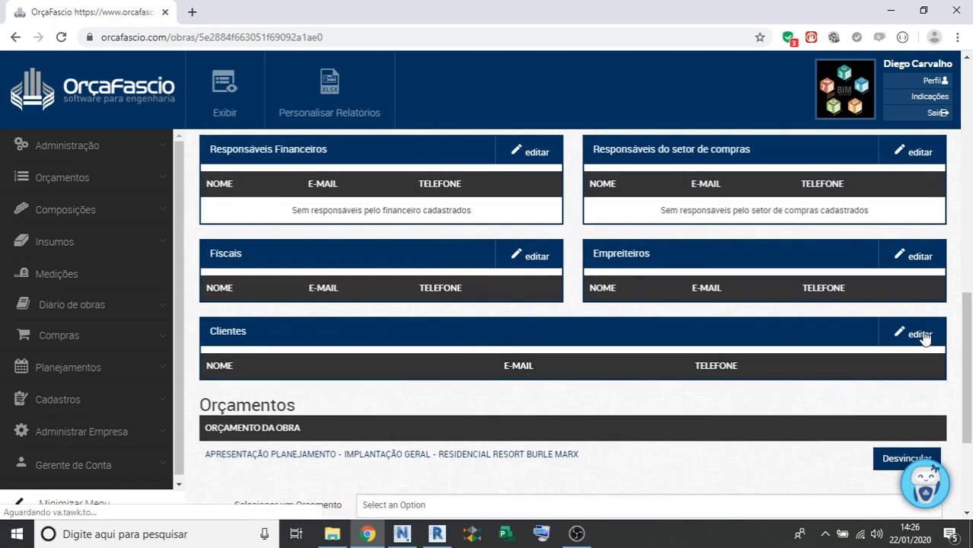
{"action": "left_click", "coordinate": [920, 335]}
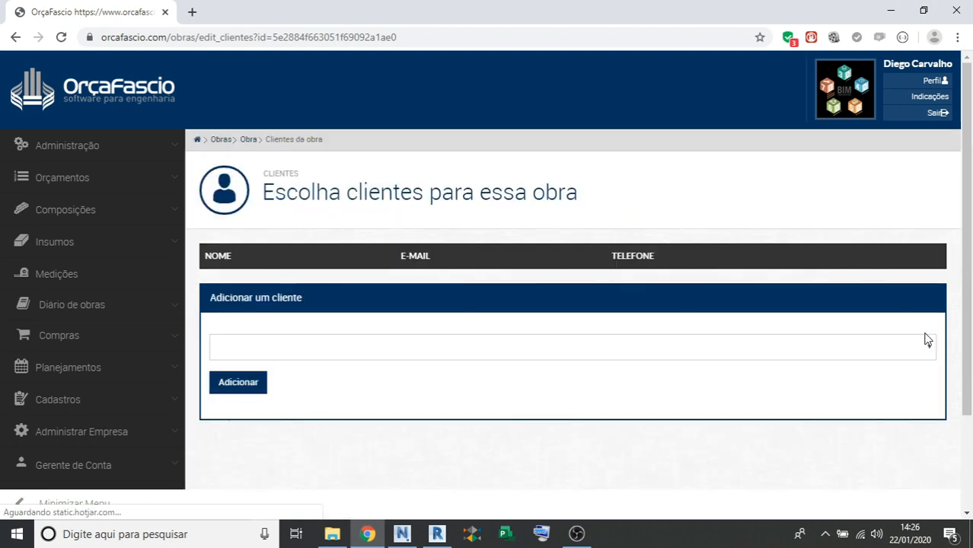
{"action": "left_click", "coordinate": [332, 348]}
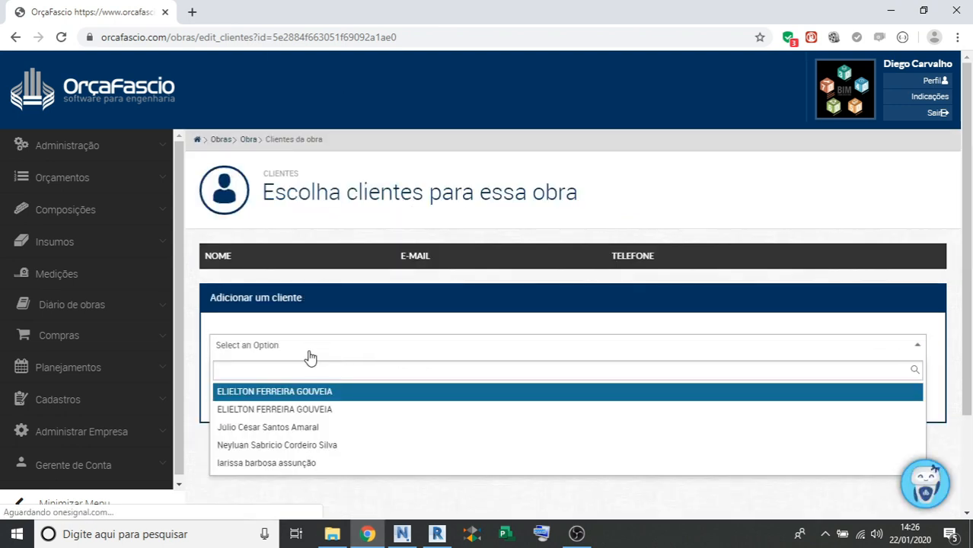
{"action": "left_click", "coordinate": [251, 445]}
{"action": "left_click", "coordinate": [227, 388]}
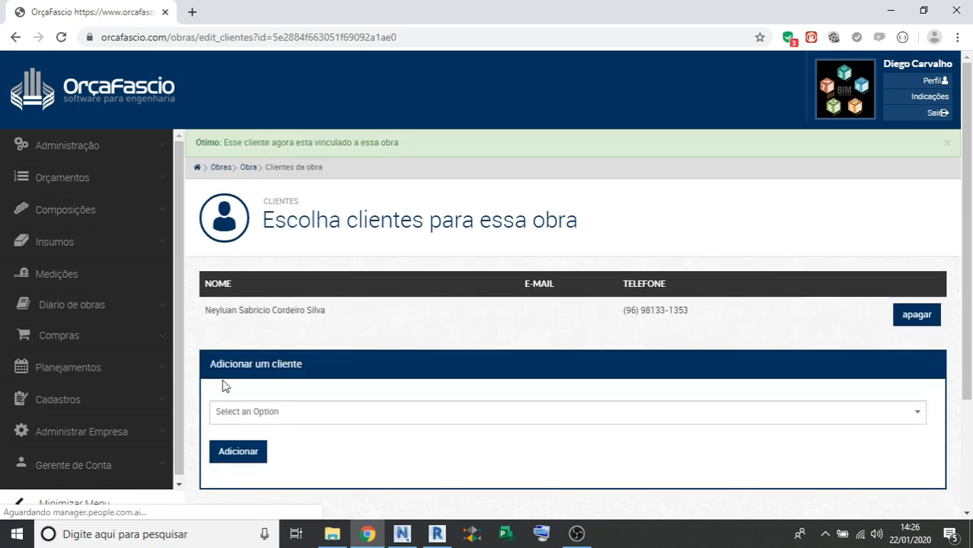
{"action": "left_click", "coordinate": [251, 171]}
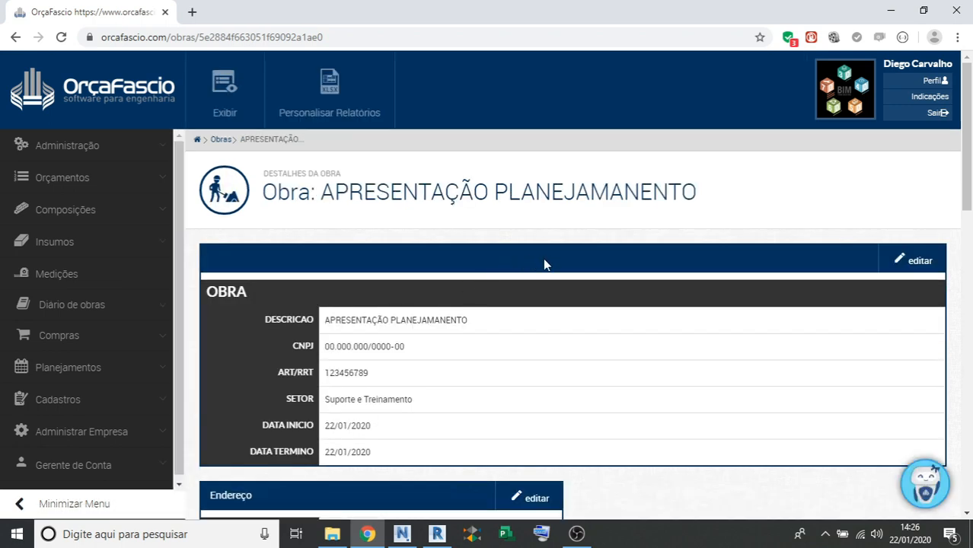
Review the work's details down to its linked budget and open that Residencial Resort Burle Marx budget in a new browser tab.
{"action": "scroll", "coordinate": [525, 299], "scroll_direction": "down", "scroll_amount": 2}
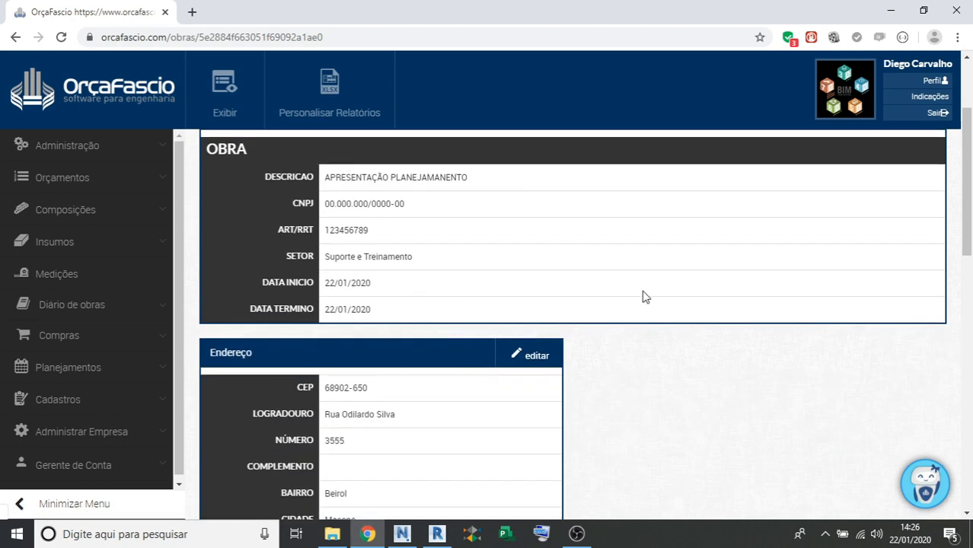
{"action": "scroll", "coordinate": [693, 337], "scroll_direction": "down", "scroll_amount": 5}
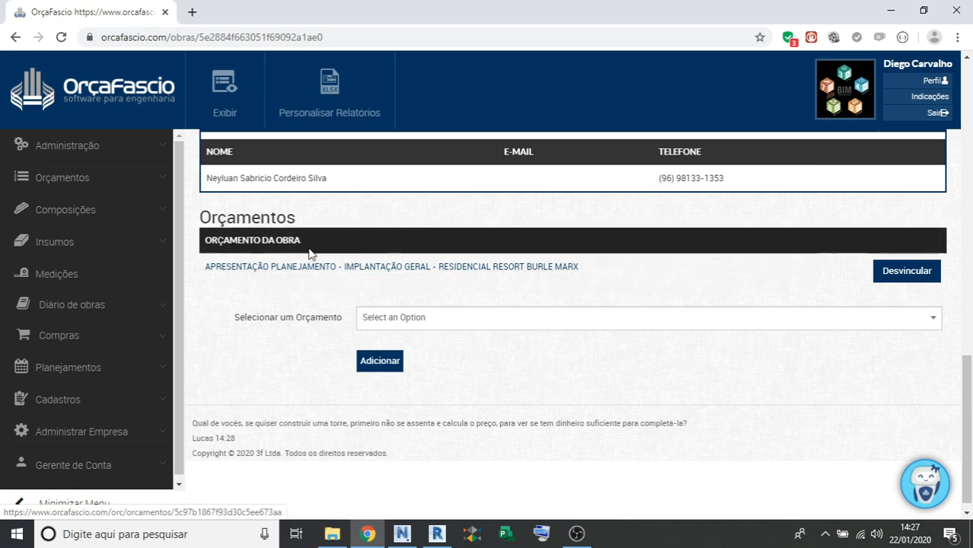
{"action": "right_click", "coordinate": [293, 270]}
{"action": "left_click", "coordinate": [320, 279]}
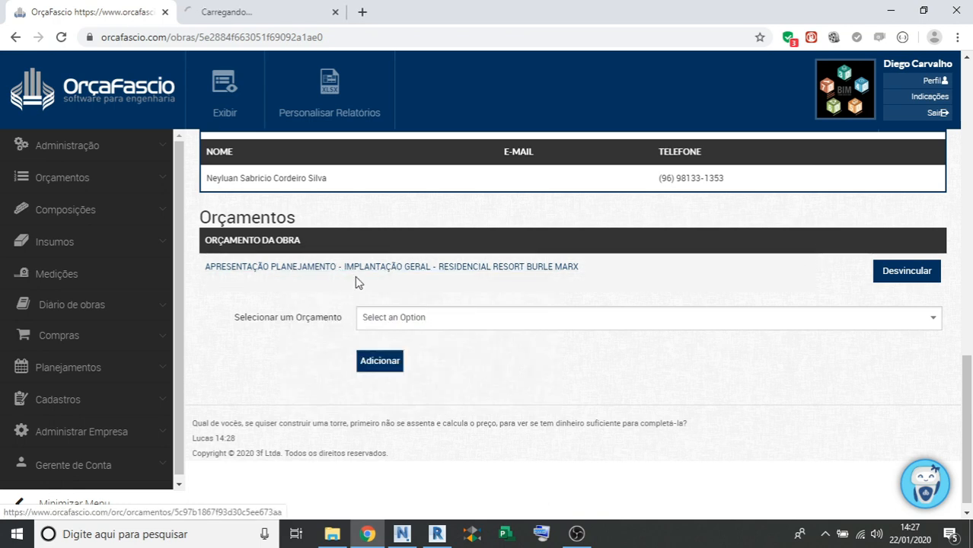
View the opened budget's item table, collapse all stages to the main levels, and expand them again.
{"action": "left_click", "coordinate": [298, 16]}
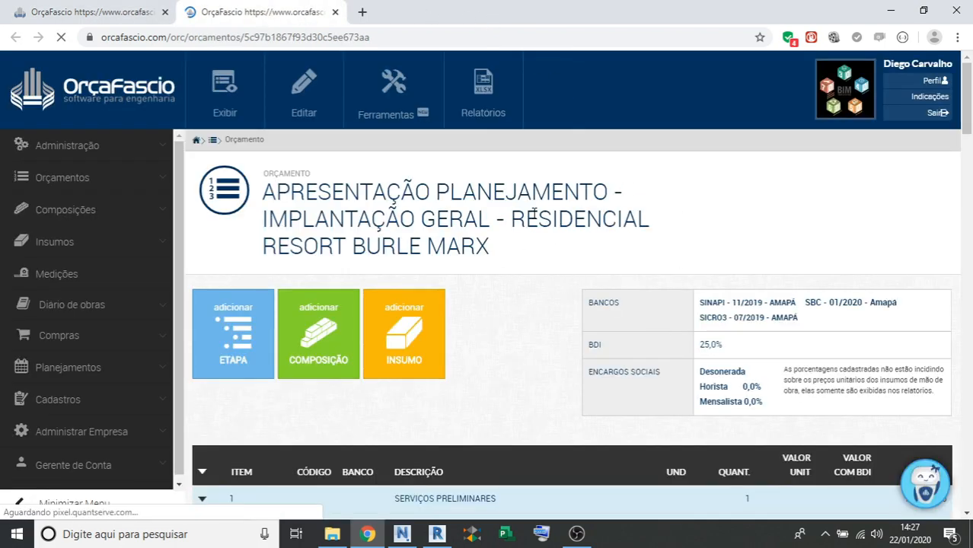
{"action": "scroll", "coordinate": [520, 191], "scroll_direction": "down", "scroll_amount": 3}
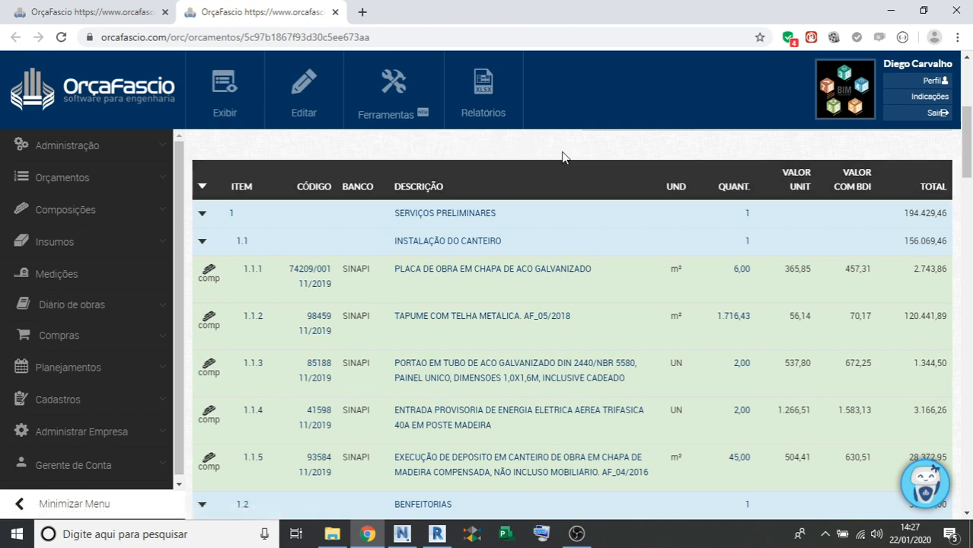
{"action": "left_click", "coordinate": [202, 186]}
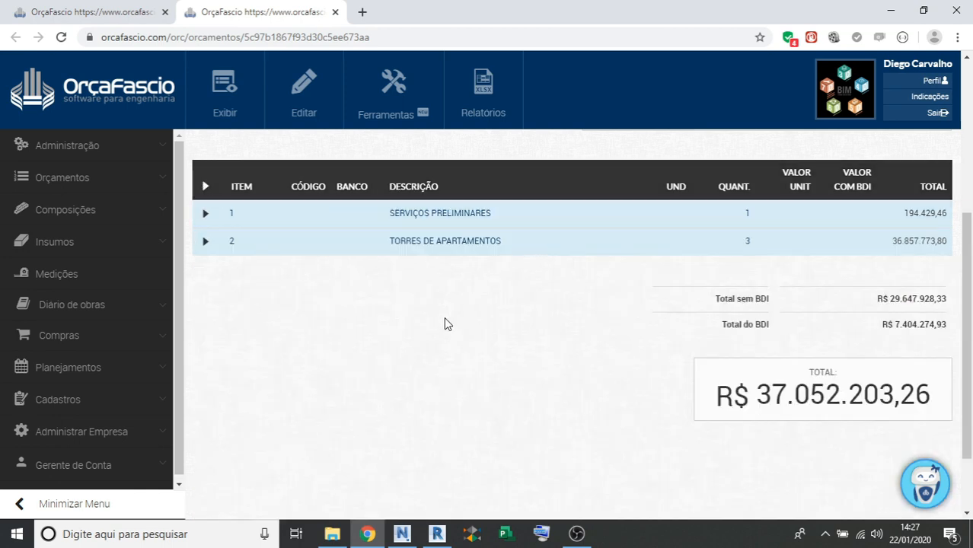
{"action": "mouse_move", "coordinate": [609, 252]}
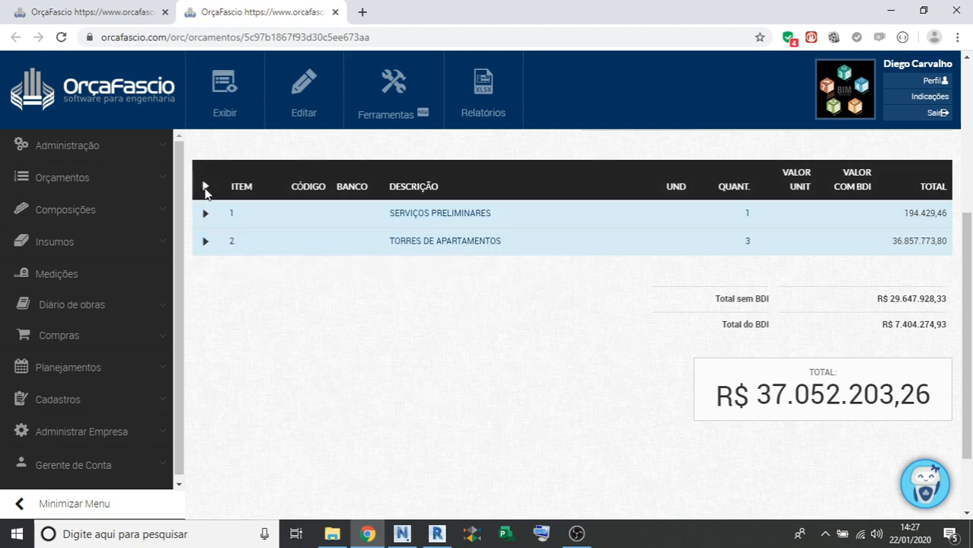
{"action": "left_click", "coordinate": [205, 188]}
{"action": "mouse_move", "coordinate": [594, 243]}
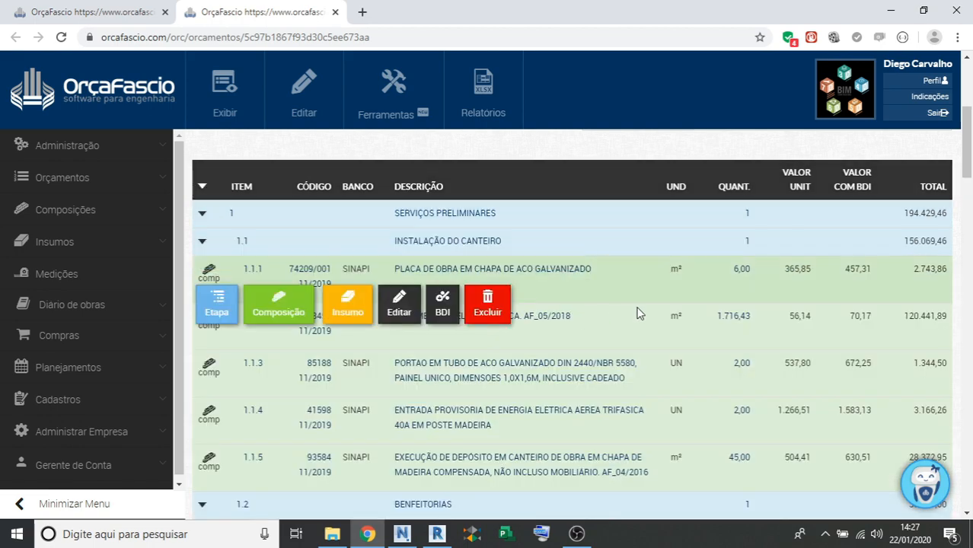
Review the budget's items from SERVIÇOS PRELIMINARES through PISOS E PAVIMENTAÇÕES and return to the start of TORRES DE APARTAMENTOS.
{"action": "scroll", "coordinate": [645, 302], "scroll_direction": "down", "scroll_amount": 3}
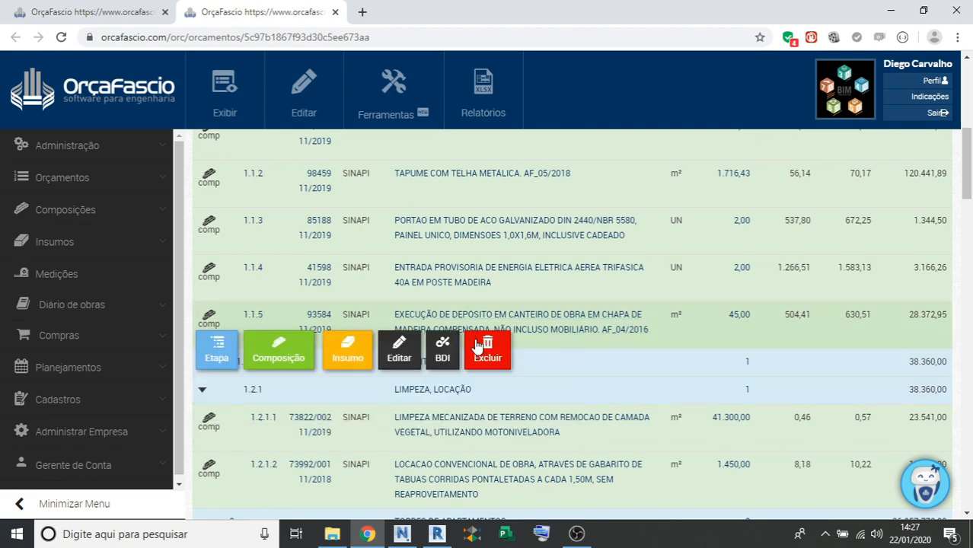
{"action": "scroll", "coordinate": [624, 329], "scroll_direction": "down", "scroll_amount": 3}
{"action": "scroll", "coordinate": [579, 345], "scroll_direction": "up", "scroll_amount": 6}
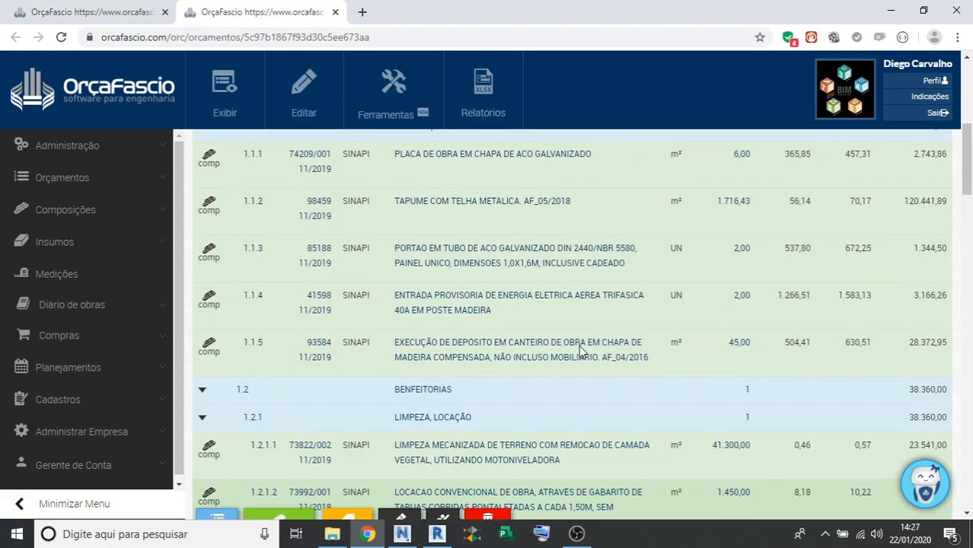
{"action": "scroll", "coordinate": [600, 265], "scroll_direction": "down", "scroll_amount": 6}
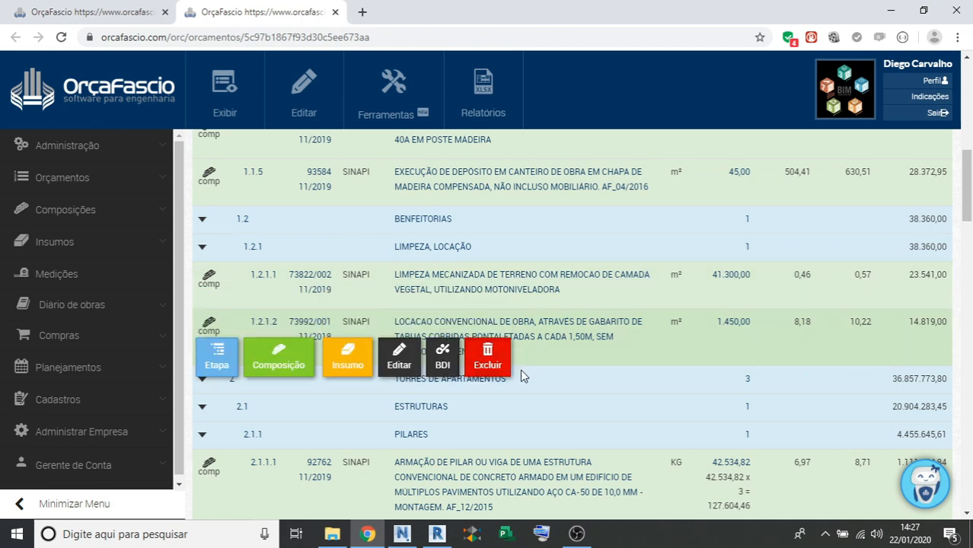
{"action": "scroll", "coordinate": [579, 320], "scroll_direction": "down", "scroll_amount": 2}
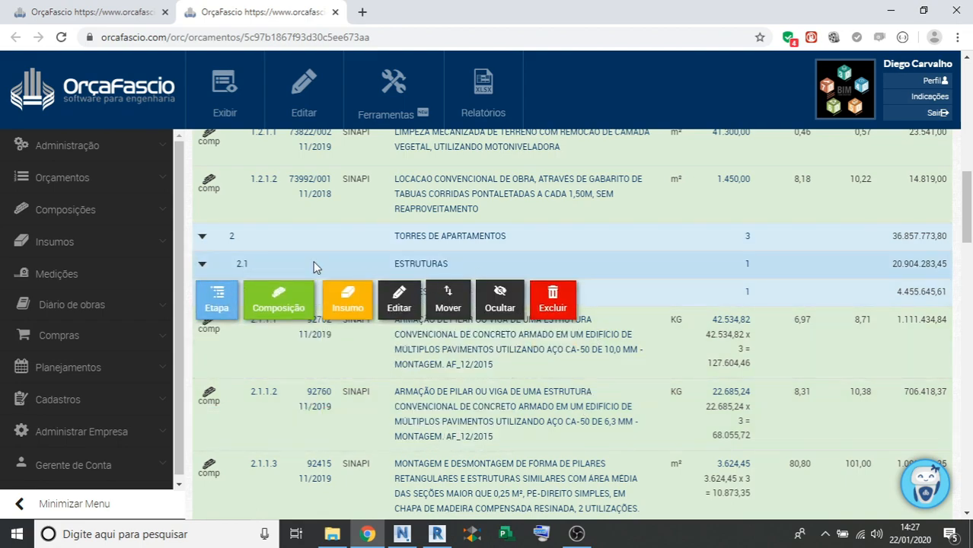
{"action": "scroll", "coordinate": [457, 305], "scroll_direction": "down", "scroll_amount": 10}
{"action": "scroll", "coordinate": [510, 204], "scroll_direction": "down", "scroll_amount": 4}
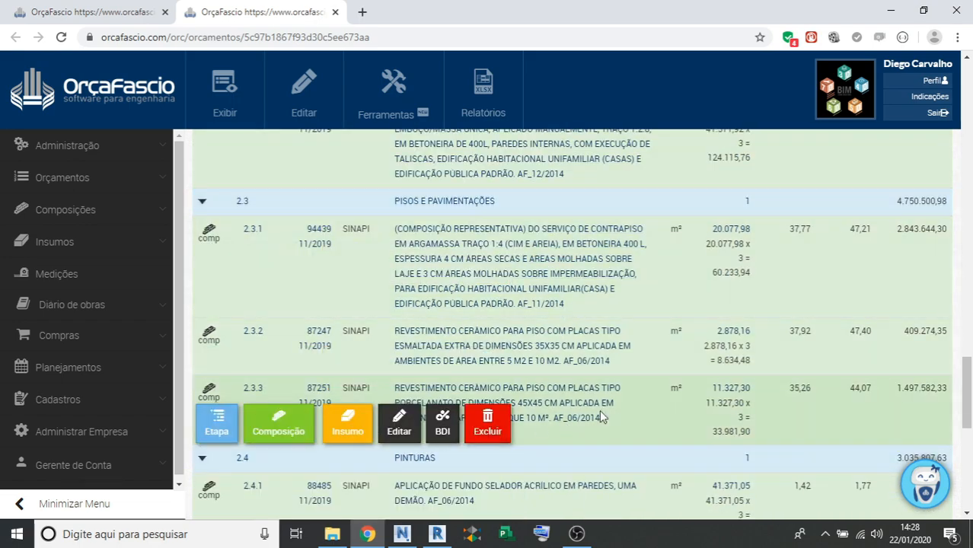
{"action": "scroll", "coordinate": [654, 395], "scroll_direction": "down", "scroll_amount": 1}
{"action": "scroll", "coordinate": [587, 366], "scroll_direction": "up", "scroll_amount": 5}
{"action": "scroll", "coordinate": [586, 366], "scroll_direction": "up", "scroll_amount": 7}
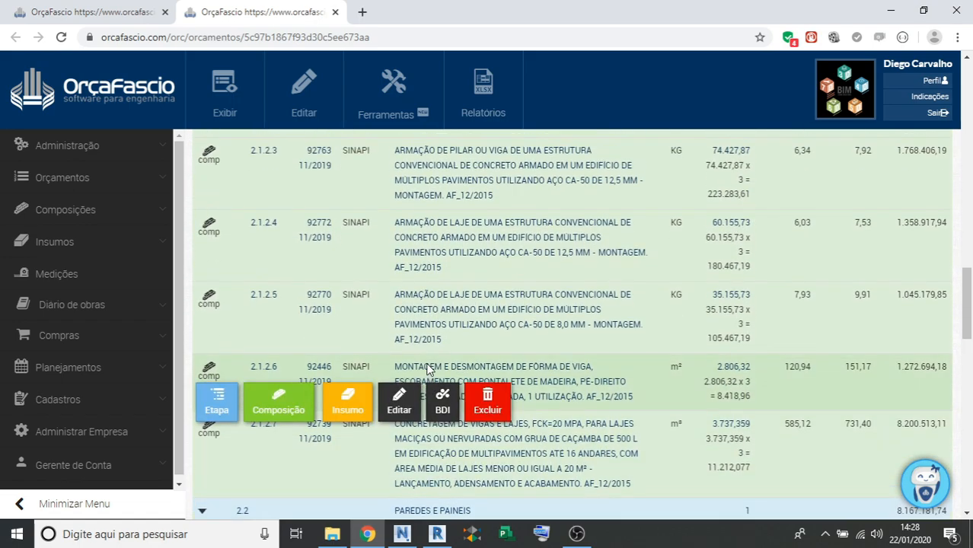
{"action": "scroll", "coordinate": [579, 339], "scroll_direction": "up", "scroll_amount": 4}
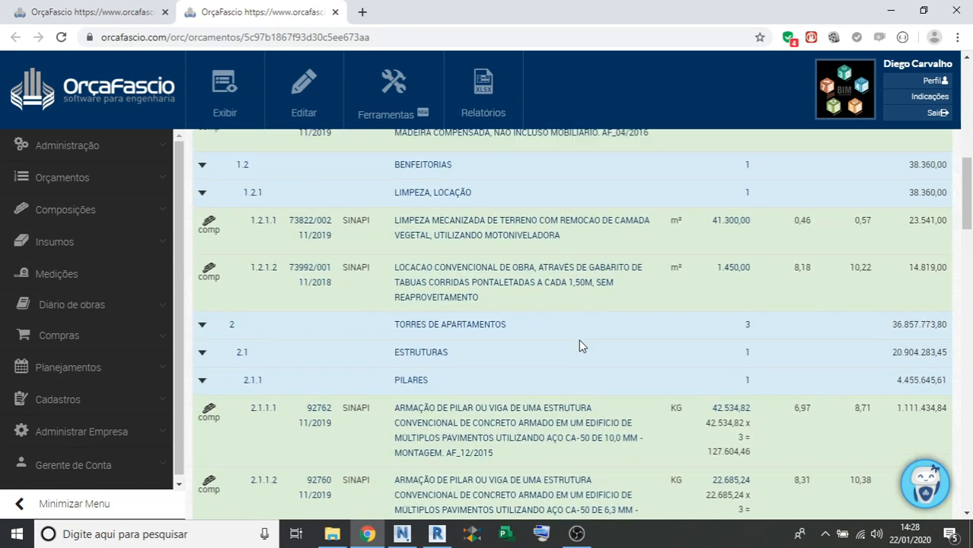
Examine the TORRES DE APARTAMENTOS quantities for PILARES, VIGAS E LAJES, and PAREDES E PAINEIS, including their multiplication by 3.
{"action": "scroll", "coordinate": [579, 339], "scroll_direction": "down", "scroll_amount": 2}
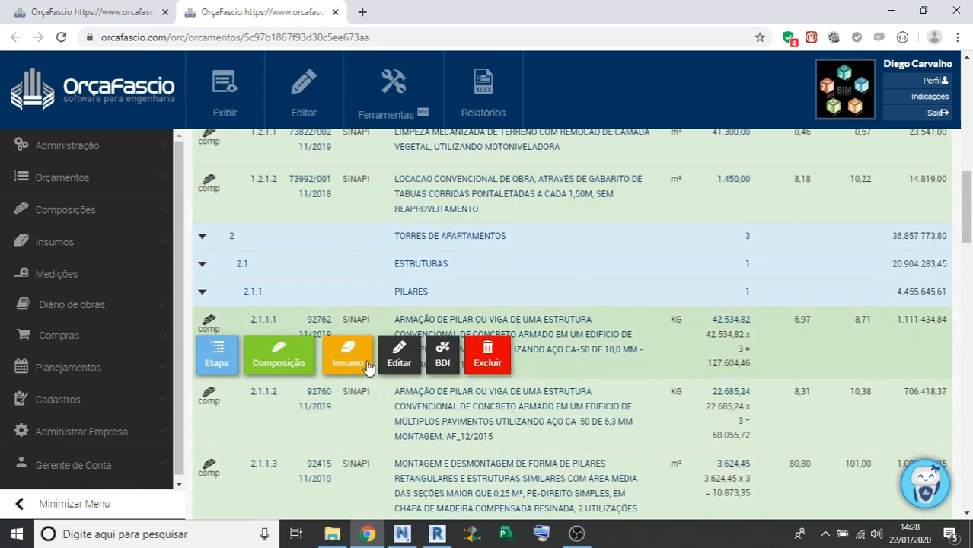
{"action": "scroll", "coordinate": [533, 335], "scroll_direction": "down", "scroll_amount": 1}
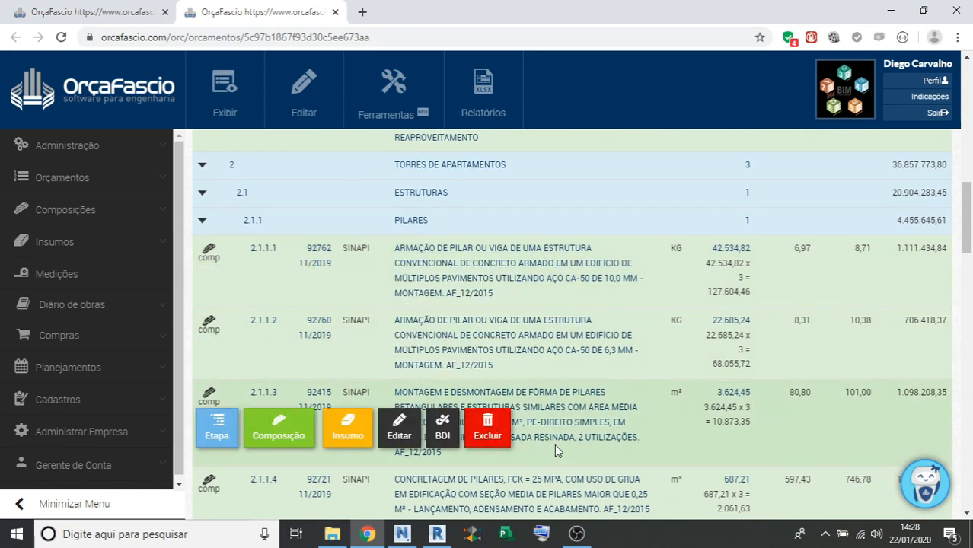
{"action": "scroll", "coordinate": [488, 380], "scroll_direction": "down", "scroll_amount": 3}
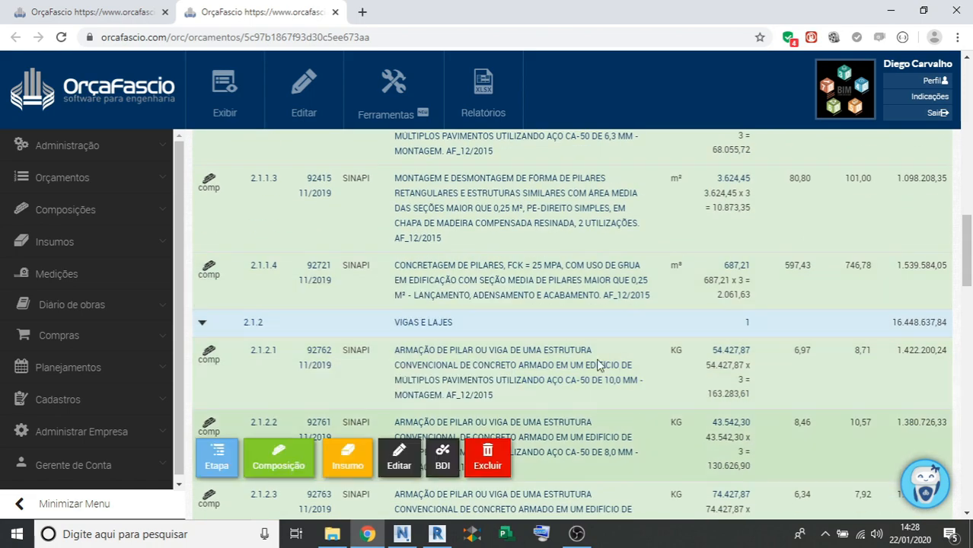
{"action": "scroll", "coordinate": [578, 359], "scroll_direction": "up", "scroll_amount": 2}
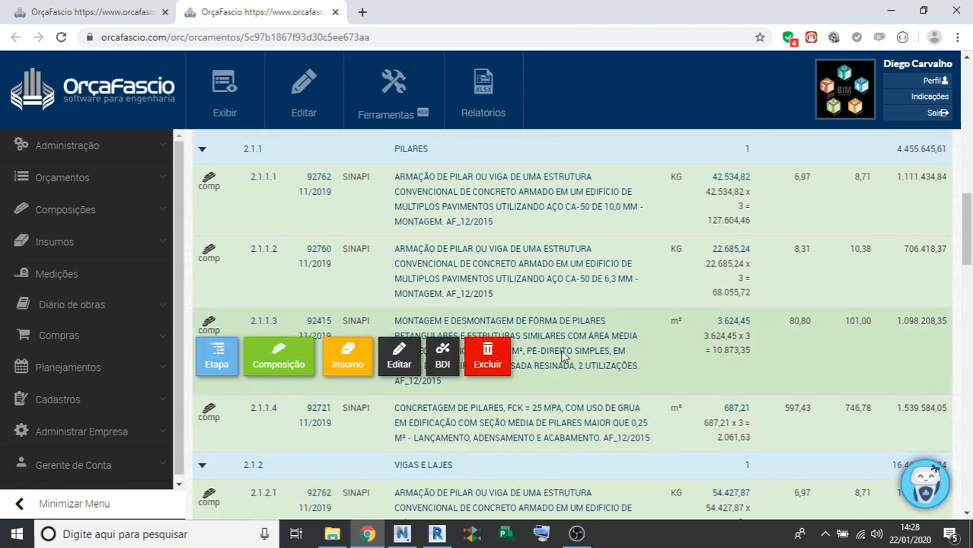
{"action": "scroll", "coordinate": [515, 349], "scroll_direction": "up", "scroll_amount": 2}
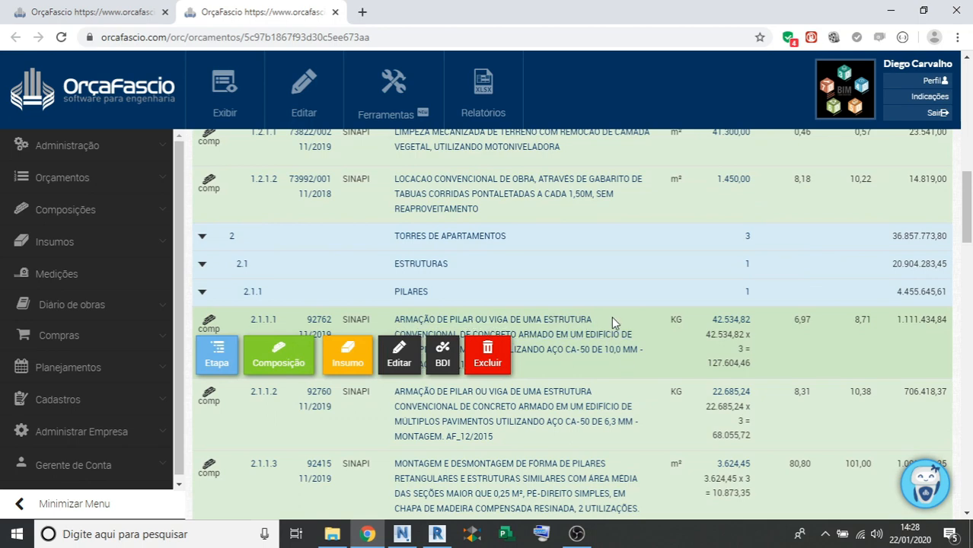
{"action": "scroll", "coordinate": [711, 324], "scroll_direction": "down", "scroll_amount": 5}
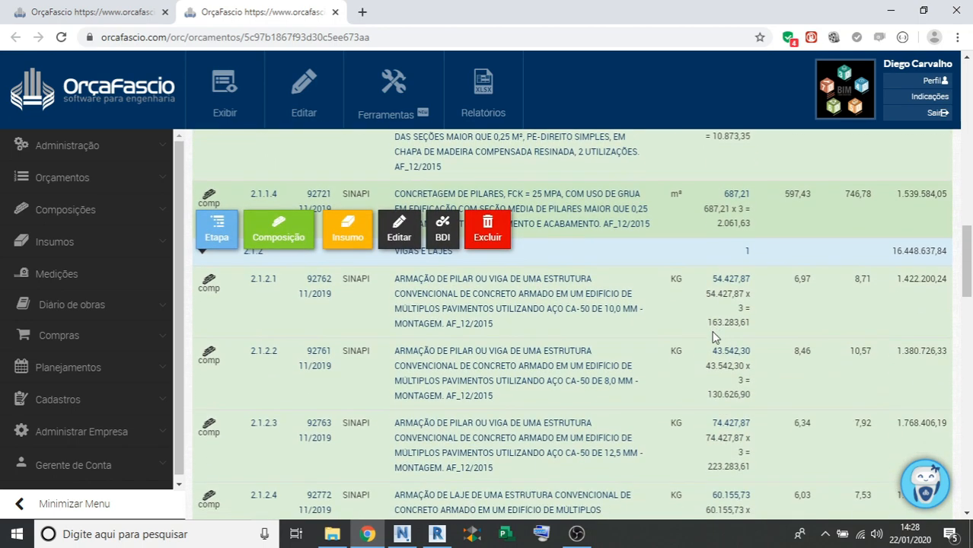
{"action": "scroll", "coordinate": [632, 381], "scroll_direction": "down", "scroll_amount": 3}
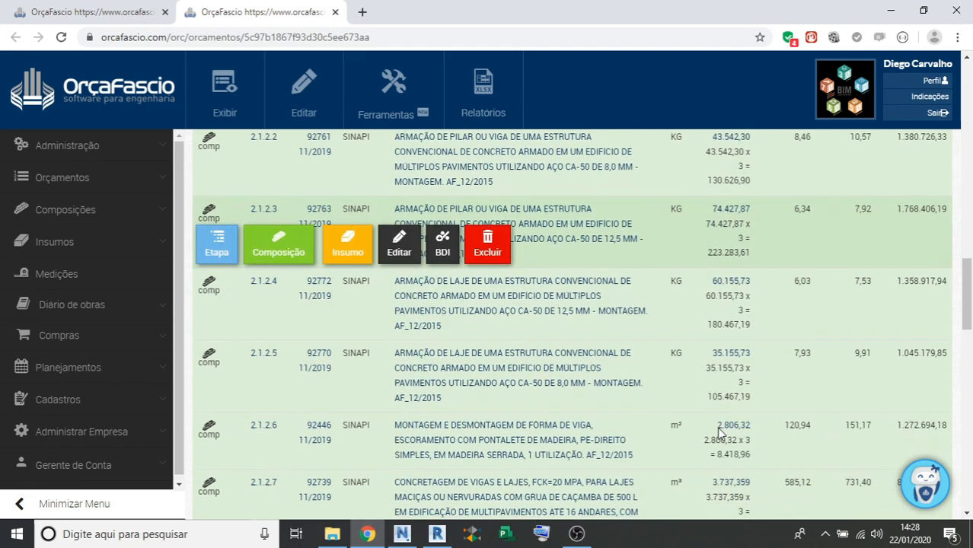
{"action": "scroll", "coordinate": [626, 411], "scroll_direction": "down", "scroll_amount": 4}
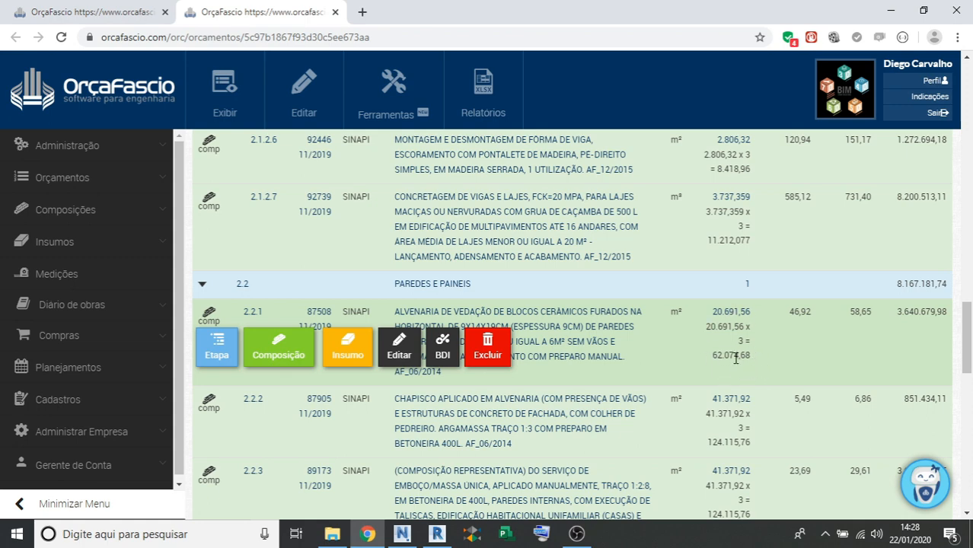
Show the resort's 3D model in Revit, then return to the browser budget and examine the PAREDES E PAINEIS quantities.
{"action": "left_click", "coordinate": [437, 534]}
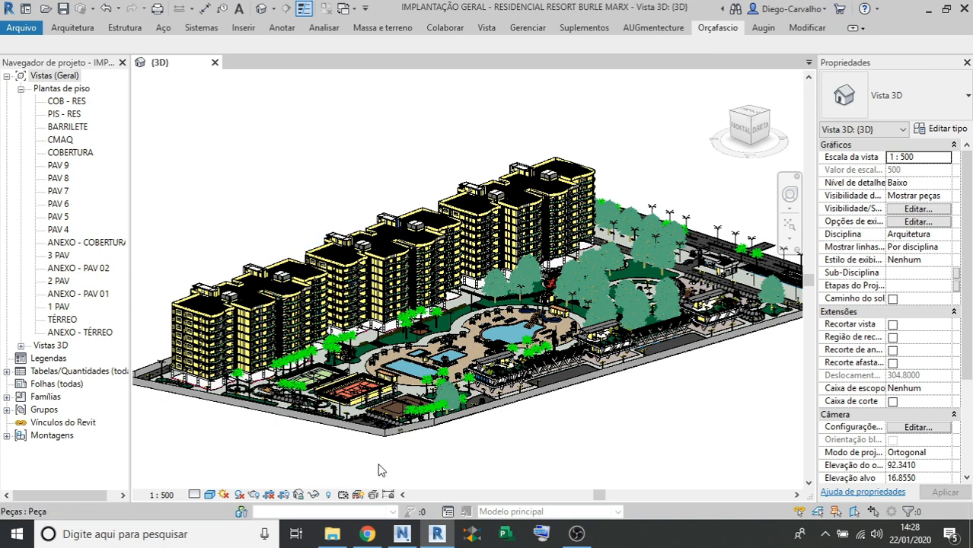
{"action": "left_click", "coordinate": [367, 534]}
{"action": "mouse_move", "coordinate": [770, 360]}
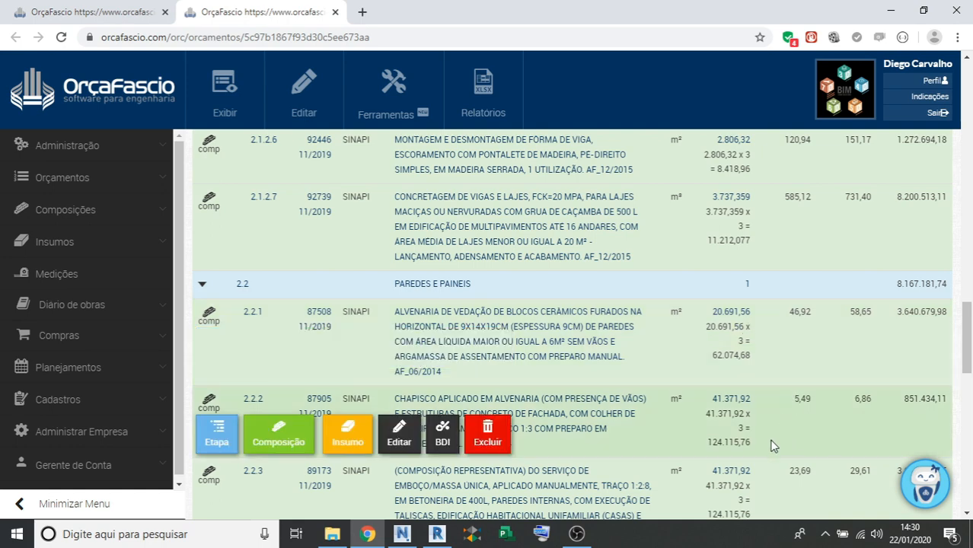
{"action": "scroll", "coordinate": [674, 362], "scroll_direction": "down", "scroll_amount": 2}
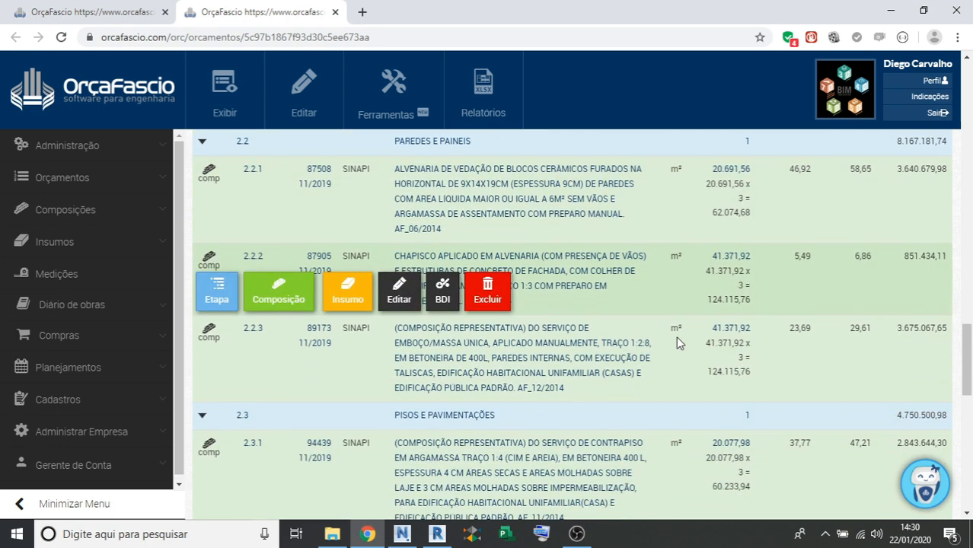
{"action": "scroll", "coordinate": [406, 217], "scroll_direction": "up", "scroll_amount": 1}
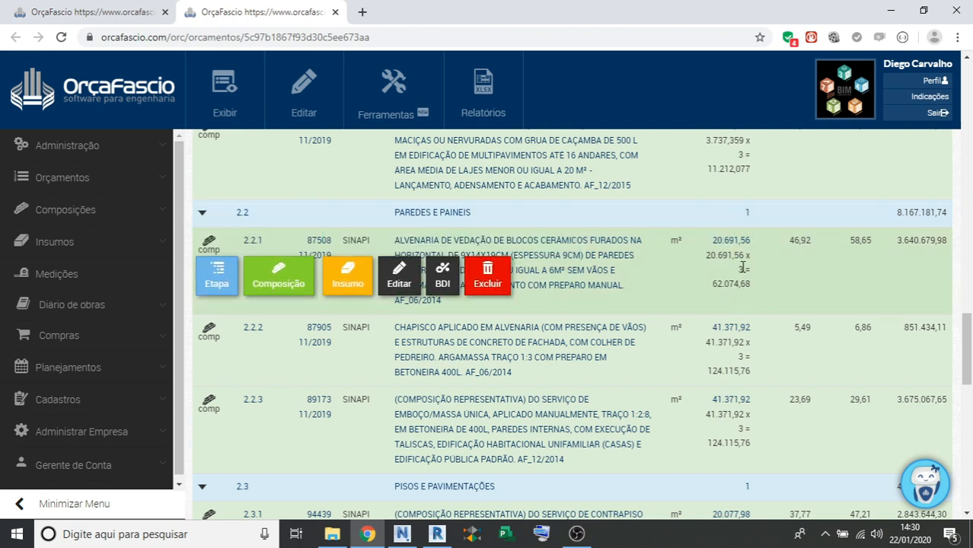
Return to the work's details page, review its heading data, and open the list of existing plannings.
{"action": "key", "text": "ctrl+Tab"}
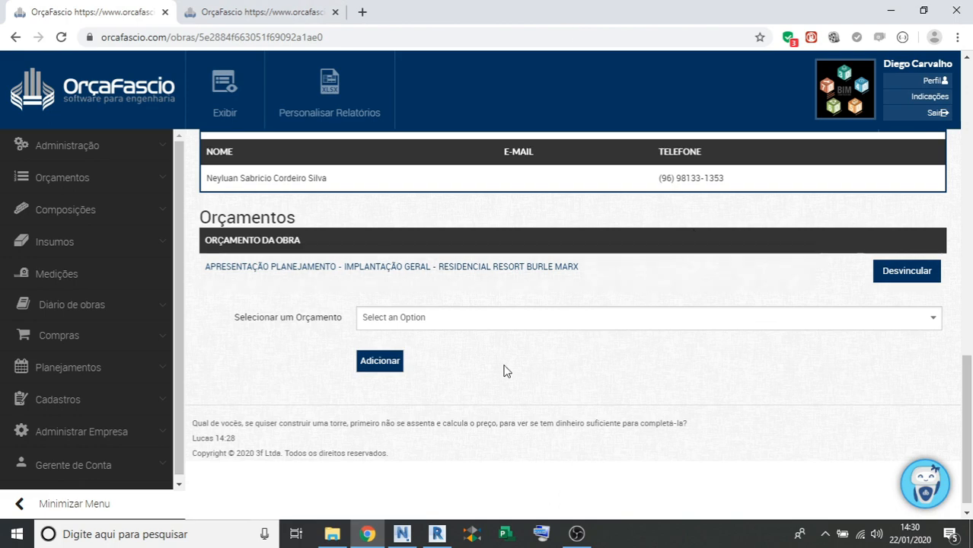
{"action": "scroll", "coordinate": [359, 398], "scroll_direction": "up", "scroll_amount": 7}
{"action": "scroll", "coordinate": [370, 367], "scroll_direction": "up", "scroll_amount": 5}
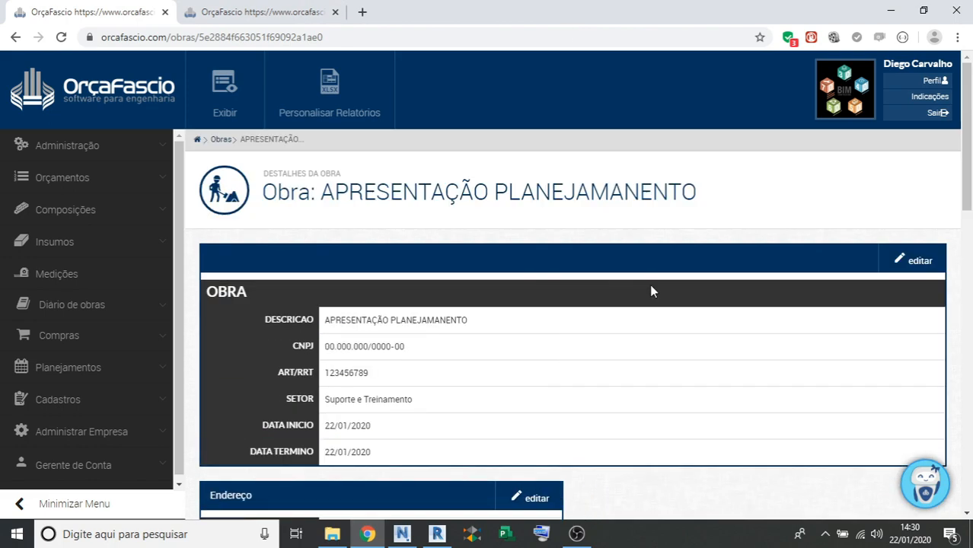
{"action": "left_click", "coordinate": [102, 371]}
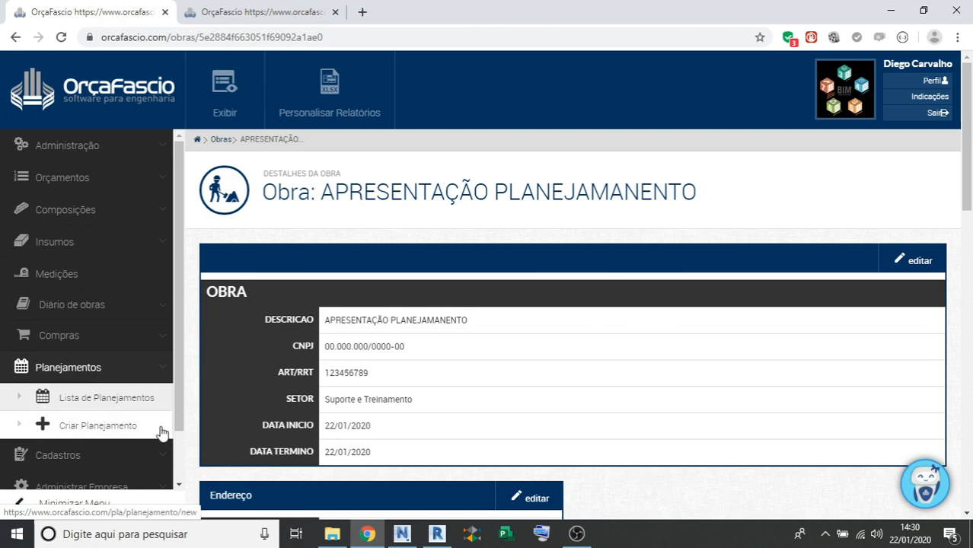
{"action": "left_click", "coordinate": [97, 397]}
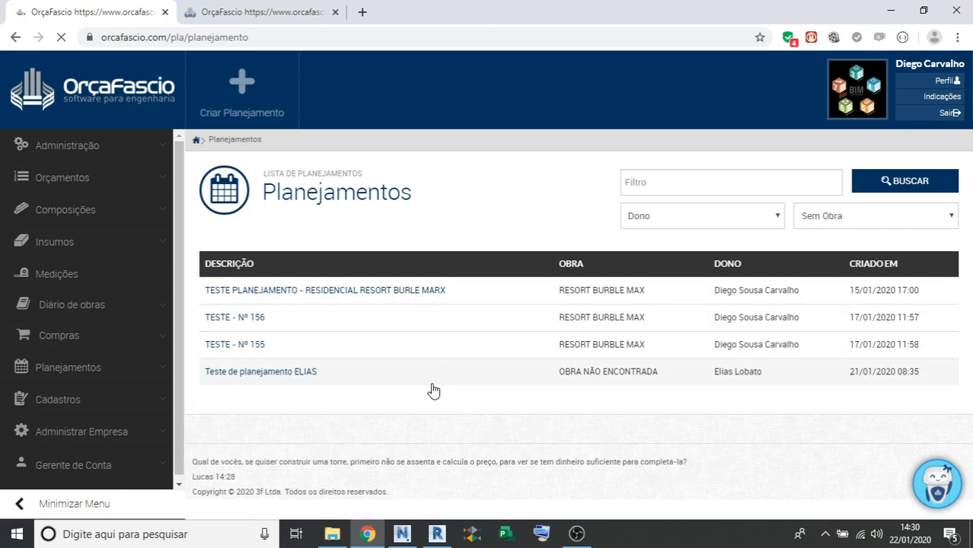
Start a new planning with the description APRESENTAÇÃO PLANEJAMENTO and select the work APRESENTAÇÃO PLANEJAMANENTO for it.
{"action": "left_click", "coordinate": [67, 367]}
{"action": "left_click", "coordinate": [93, 428]}
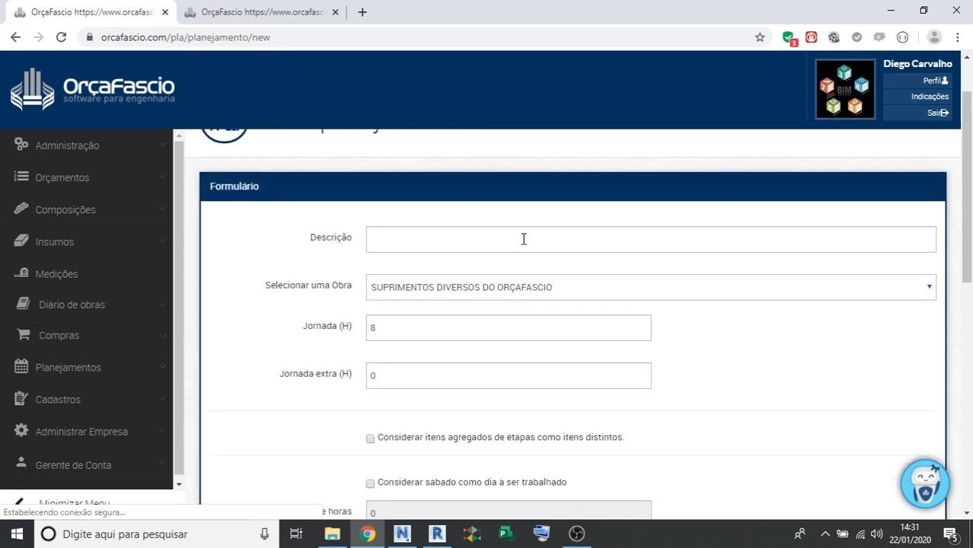
{"action": "left_click", "coordinate": [514, 310]}
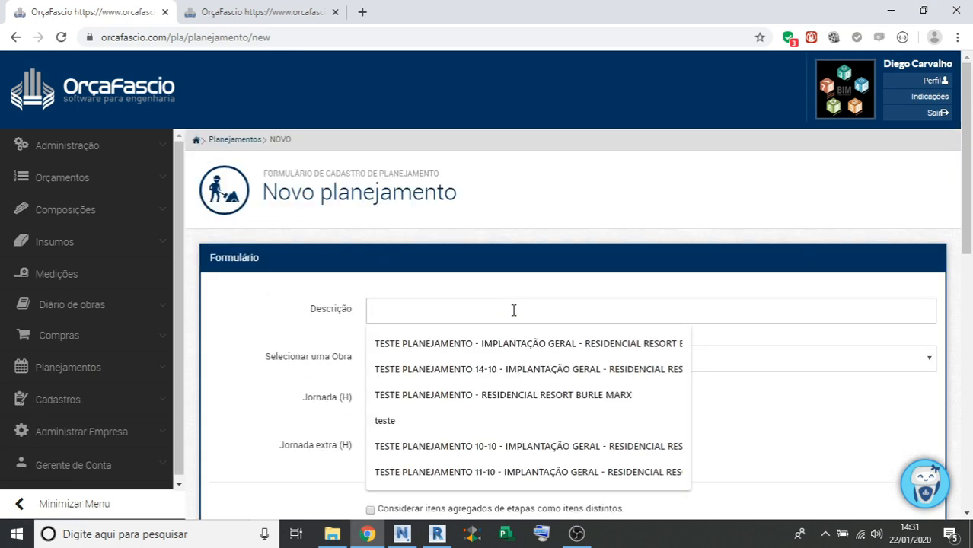
{"action": "type", "text": "A"}
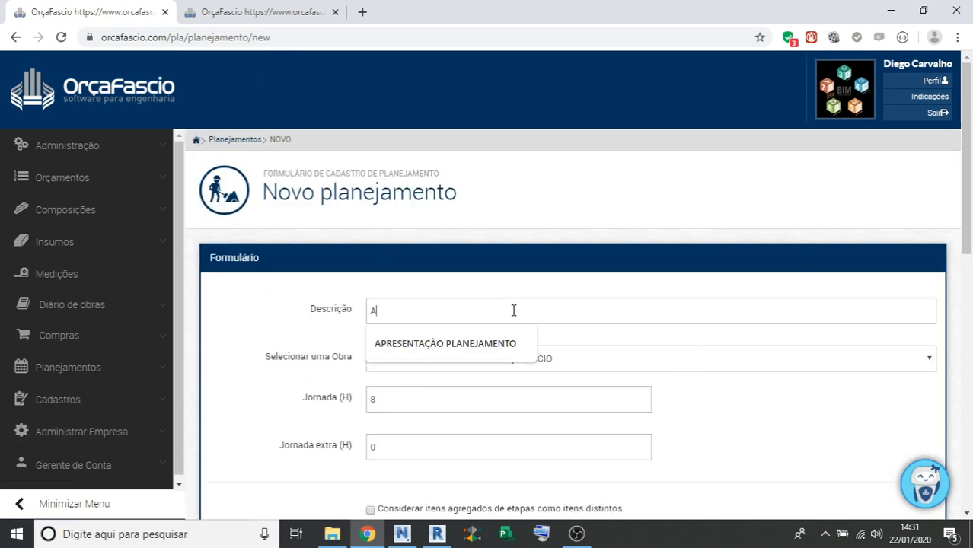
{"action": "left_click", "coordinate": [505, 344]}
{"action": "scroll", "coordinate": [568, 221], "scroll_direction": "down", "scroll_amount": 1}
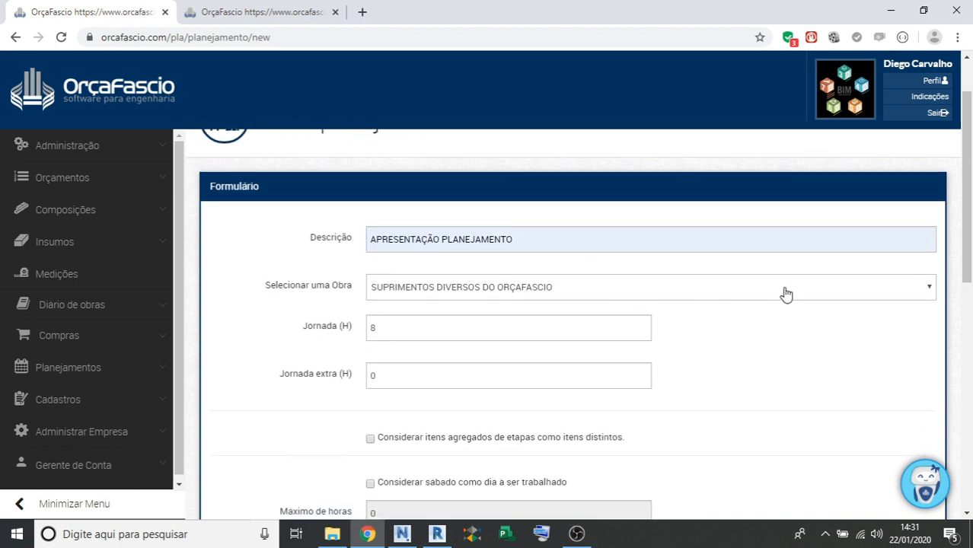
{"action": "left_click", "coordinate": [787, 294]}
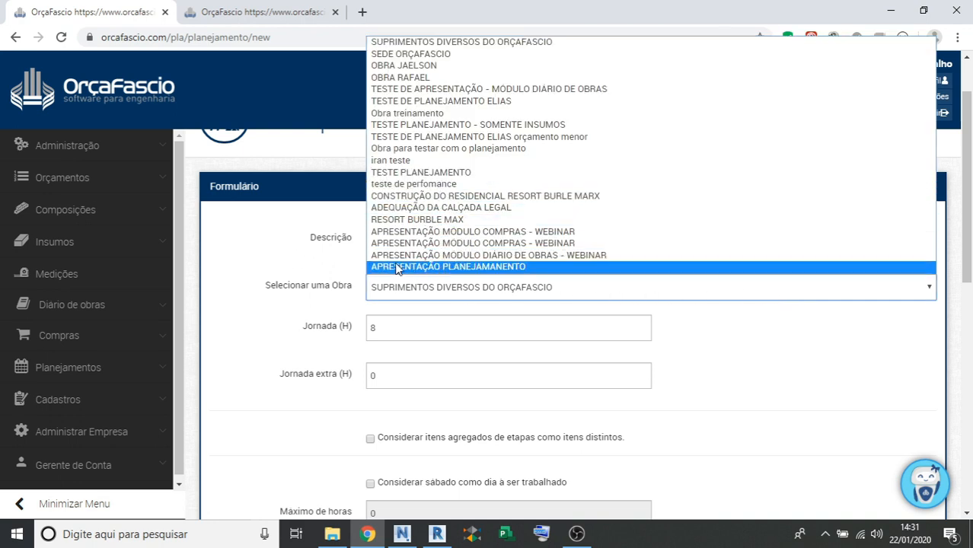
{"action": "left_click", "coordinate": [485, 266]}
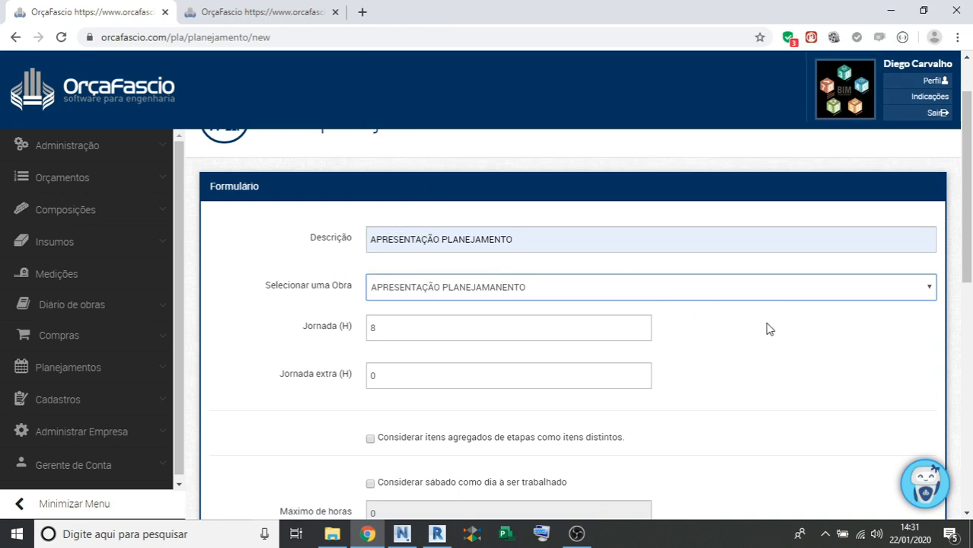
{"action": "scroll", "coordinate": [768, 328], "scroll_direction": "down", "scroll_amount": 1}
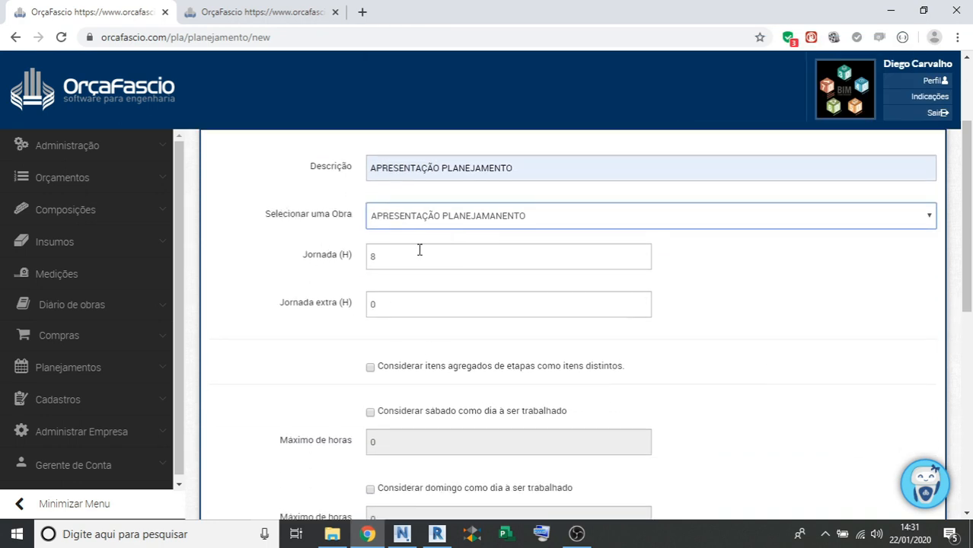
Review the Jornada (H) and Jornada extra (H) settings and the option for treating aggregated stage items as distinct.
{"action": "double_click", "coordinate": [374, 257]}
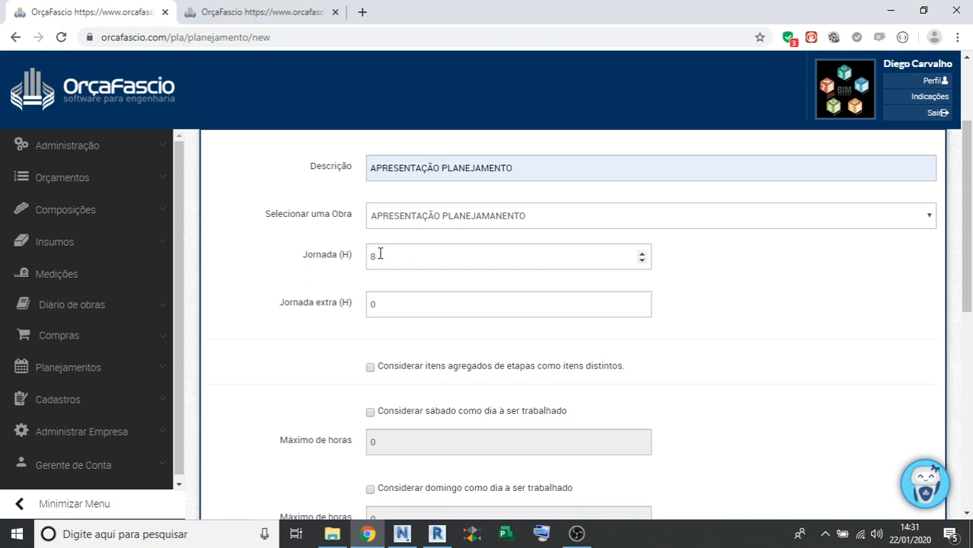
{"action": "left_click", "coordinate": [410, 304]}
{"action": "scroll", "coordinate": [534, 297], "scroll_direction": "down", "scroll_amount": 1}
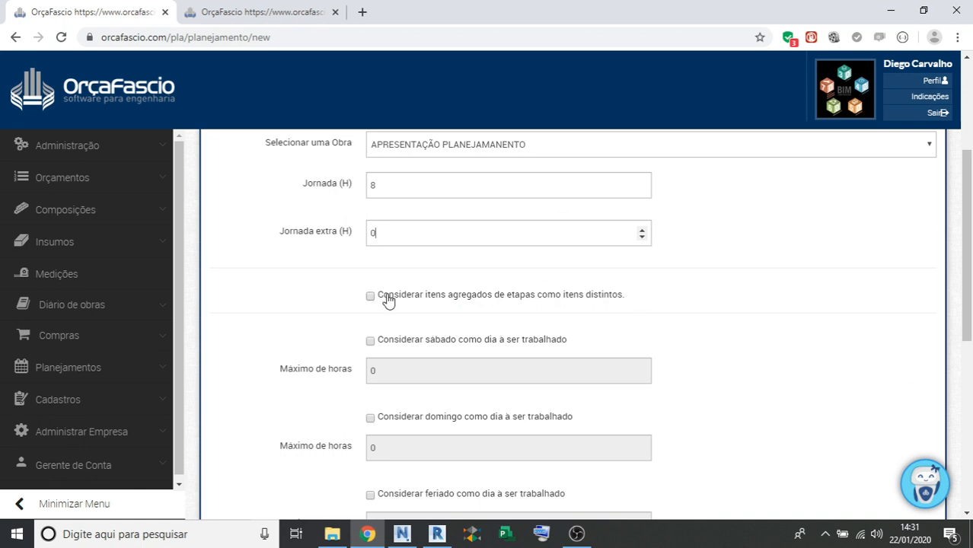
In the budget, examine how the TORRES DE APARTAMENTOS multiplier applies to the quantity of PILARES item 2.1.1.1.
{"action": "left_click", "coordinate": [289, 9]}
{"action": "scroll", "coordinate": [740, 319], "scroll_direction": "up", "scroll_amount": 20}
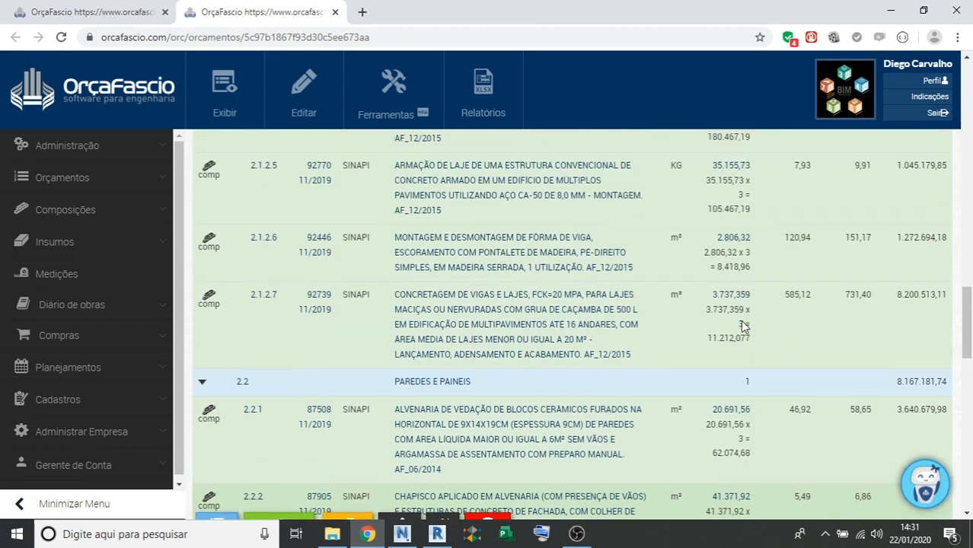
{"action": "mouse_move", "coordinate": [680, 243]}
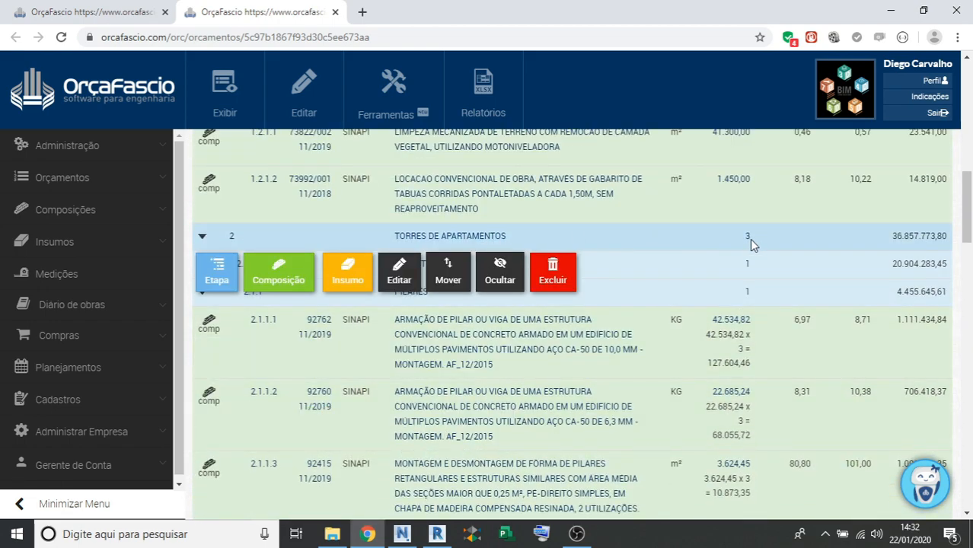
{"action": "mouse_move", "coordinate": [754, 356]}
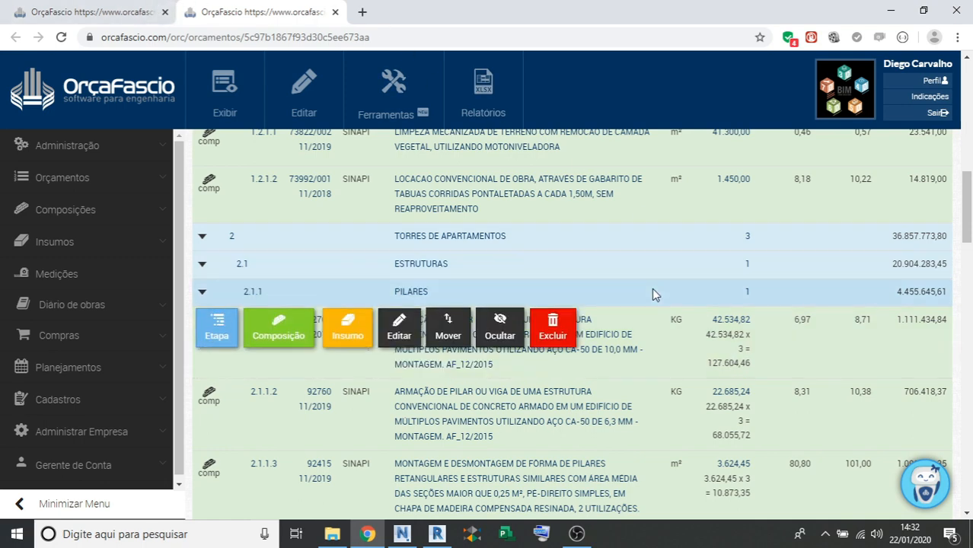
{"action": "mouse_move", "coordinate": [723, 350]}
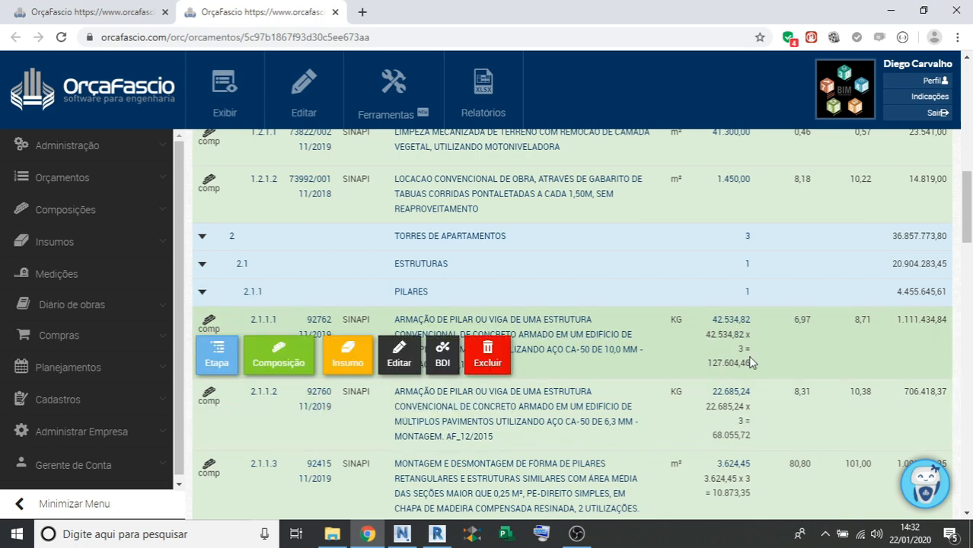
{"action": "left_click_drag", "start_coordinate": [709, 364], "coordinate": [743, 363]}
{"action": "left_click", "coordinate": [754, 368]}
{"action": "scroll", "coordinate": [742, 377], "scroll_direction": "down", "scroll_amount": 1}
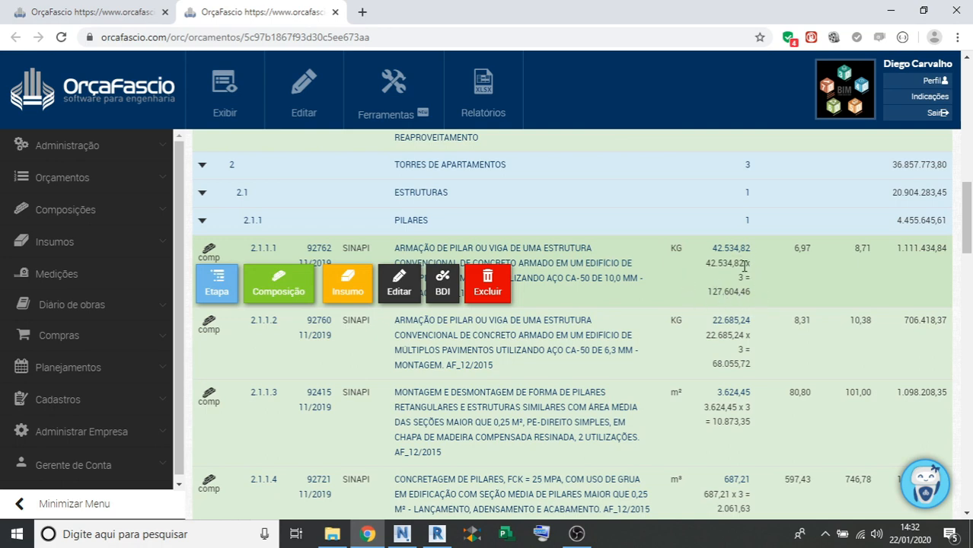
Return to the new planning form and review the aggregated-items option, the Saturday, Sunday and holiday options, and the resource types.
{"action": "left_click", "coordinate": [114, 13]}
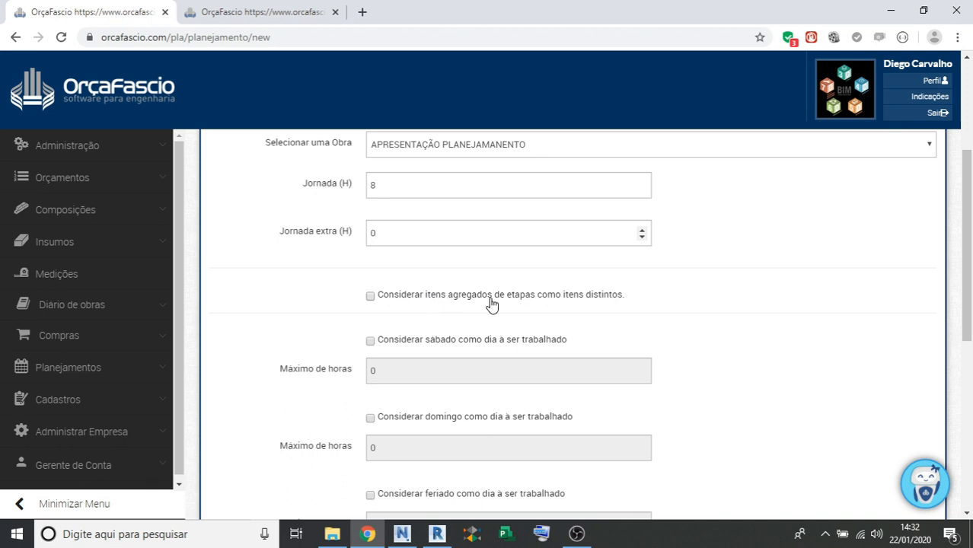
{"action": "scroll", "coordinate": [488, 206], "scroll_direction": "down", "scroll_amount": 3}
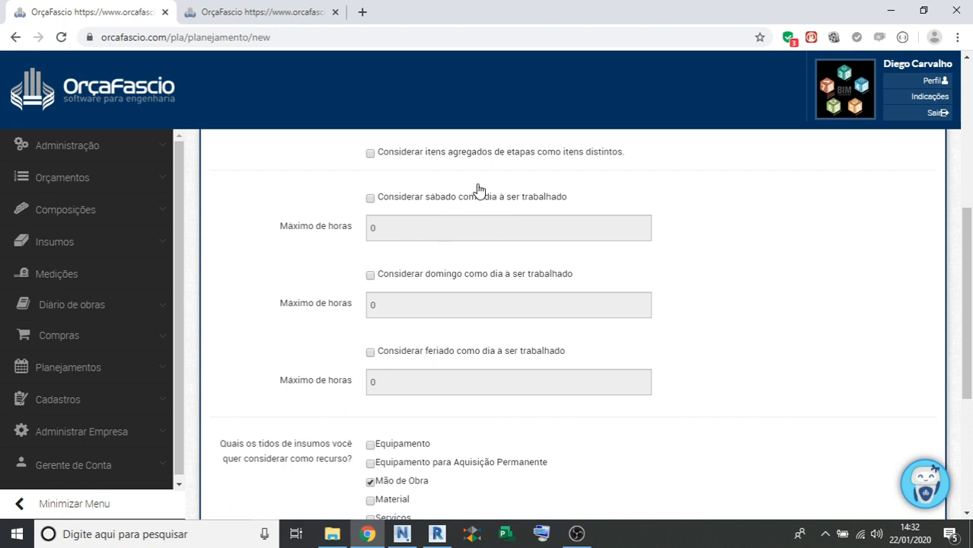
{"action": "scroll", "coordinate": [487, 255], "scroll_direction": "up", "scroll_amount": 1}
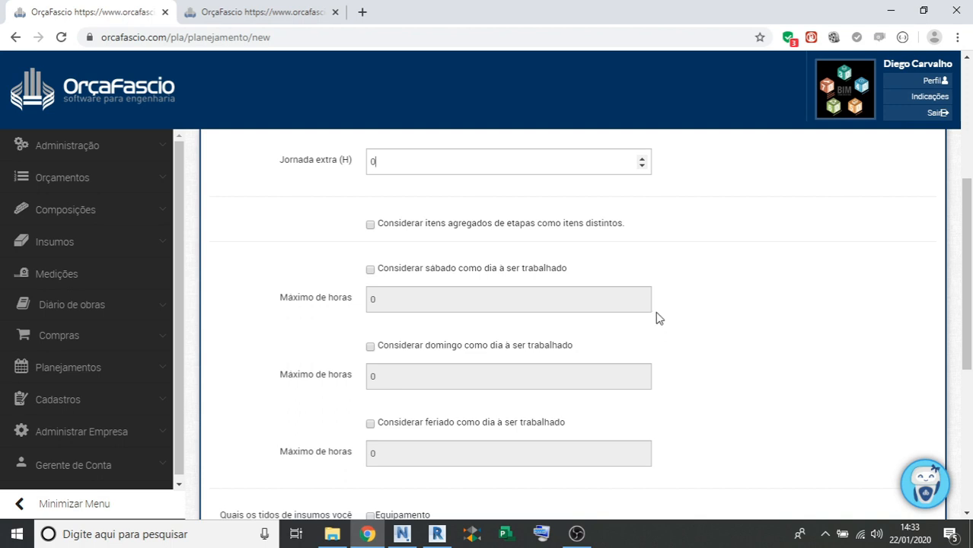
{"action": "scroll", "coordinate": [659, 319], "scroll_direction": "down", "scroll_amount": 1}
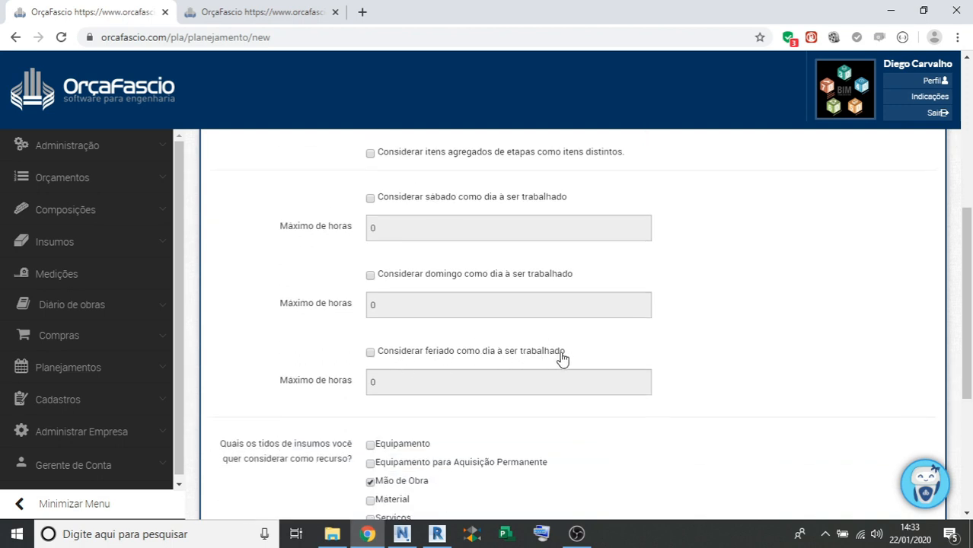
{"action": "scroll", "coordinate": [574, 359], "scroll_direction": "down", "scroll_amount": 2}
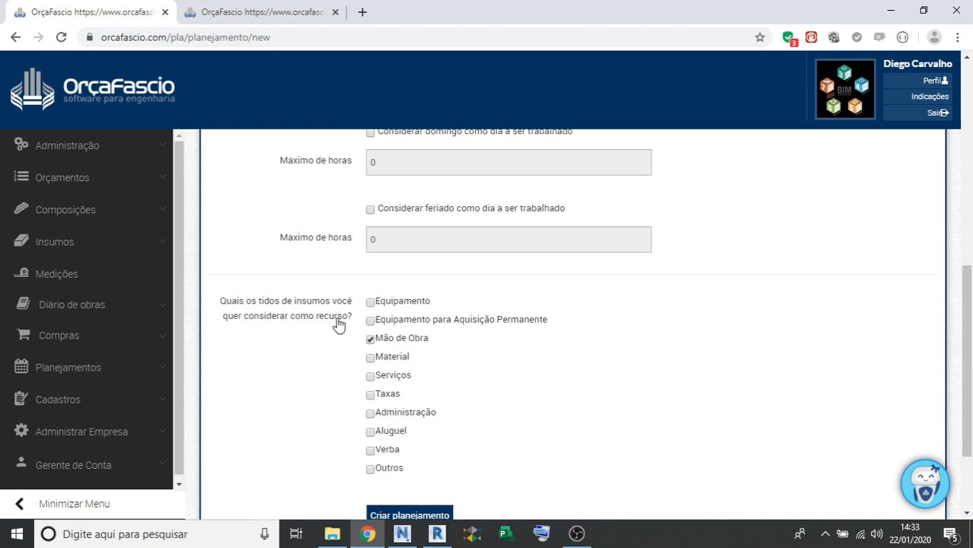
{"action": "scroll", "coordinate": [337, 323], "scroll_direction": "down", "scroll_amount": 1}
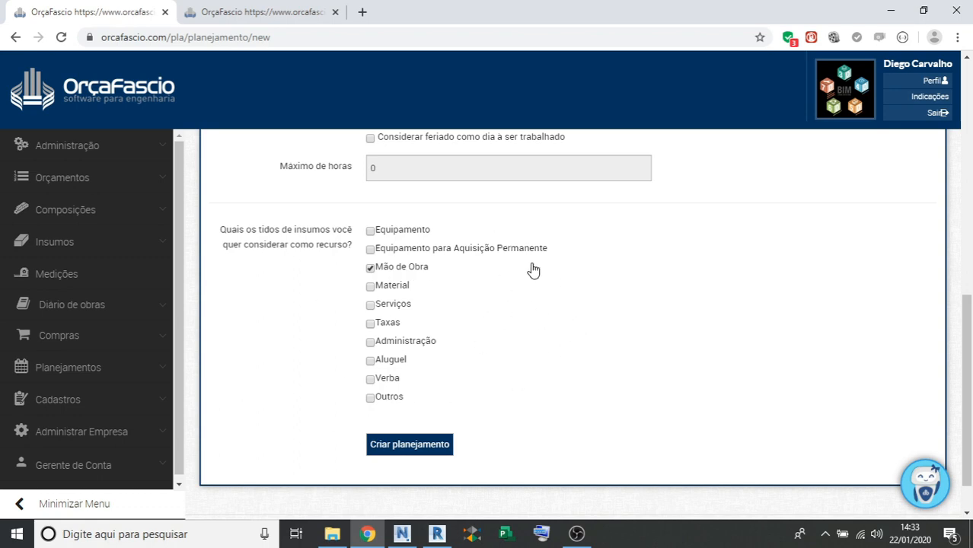
Open composition 92762 from the budget, examine its labour and material inputs, and close it to return to the planning form.
{"action": "left_click", "coordinate": [263, 12]}
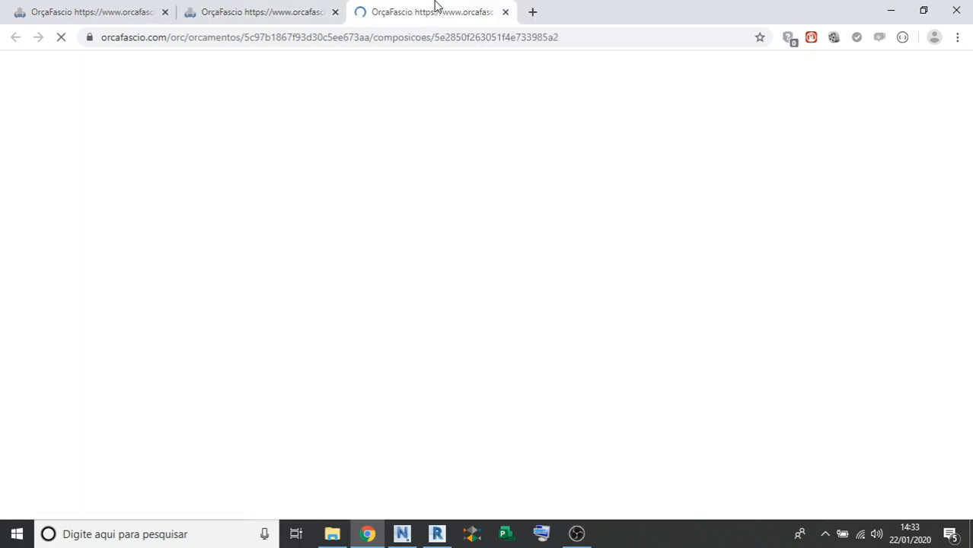
{"action": "left_click", "coordinate": [320, 249]}
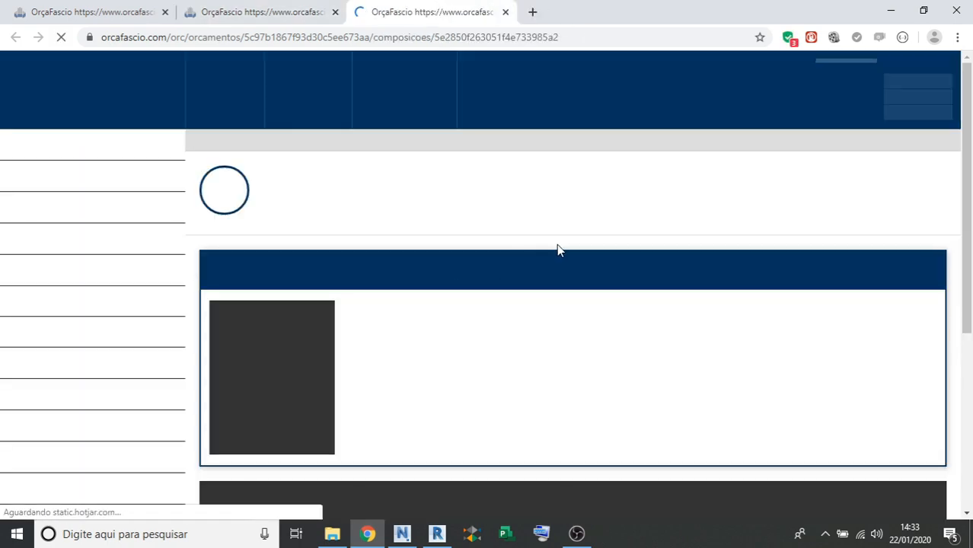
{"action": "scroll", "coordinate": [621, 250], "scroll_direction": "down", "scroll_amount": 1}
{"action": "scroll", "coordinate": [602, 248], "scroll_direction": "down", "scroll_amount": 2}
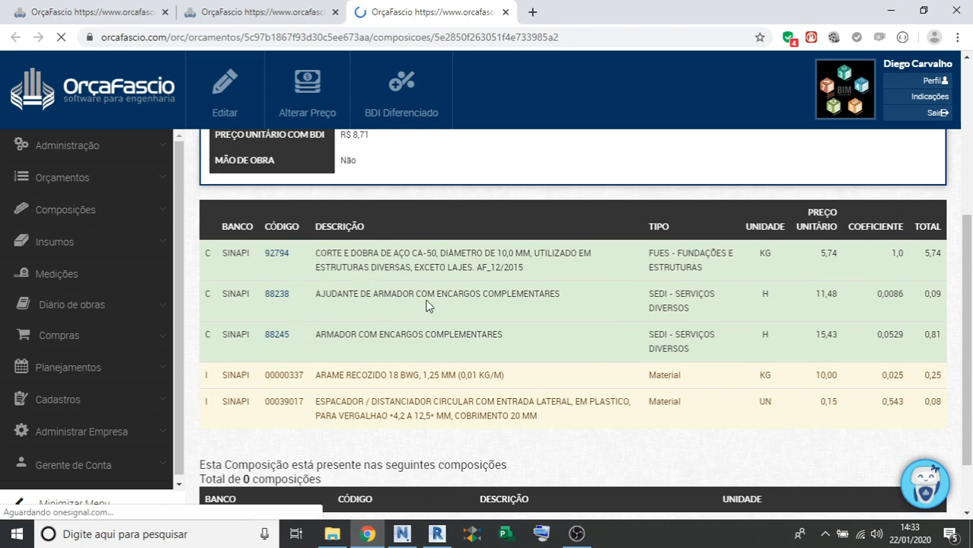
{"action": "scroll", "coordinate": [372, 350], "scroll_direction": "down", "scroll_amount": 1}
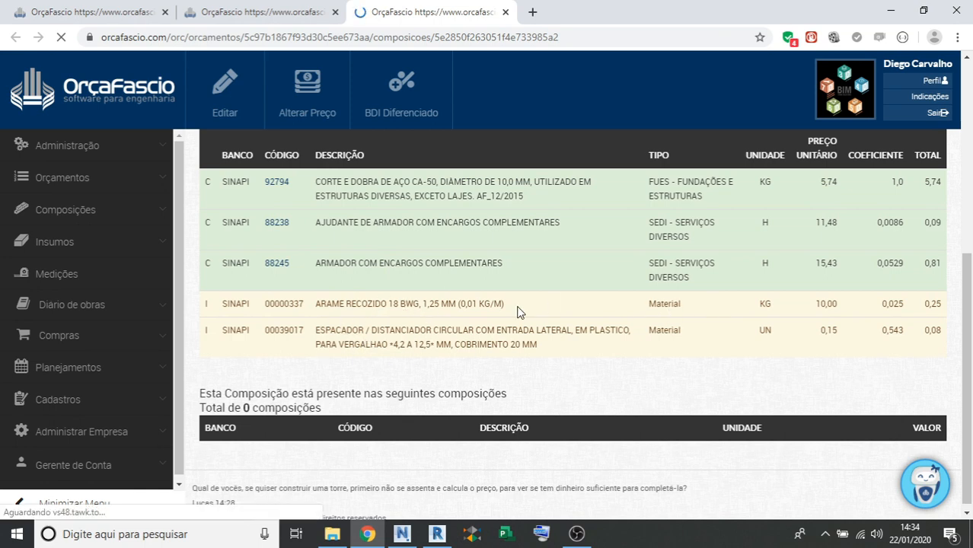
{"action": "scroll", "coordinate": [415, 278], "scroll_direction": "up", "scroll_amount": 1}
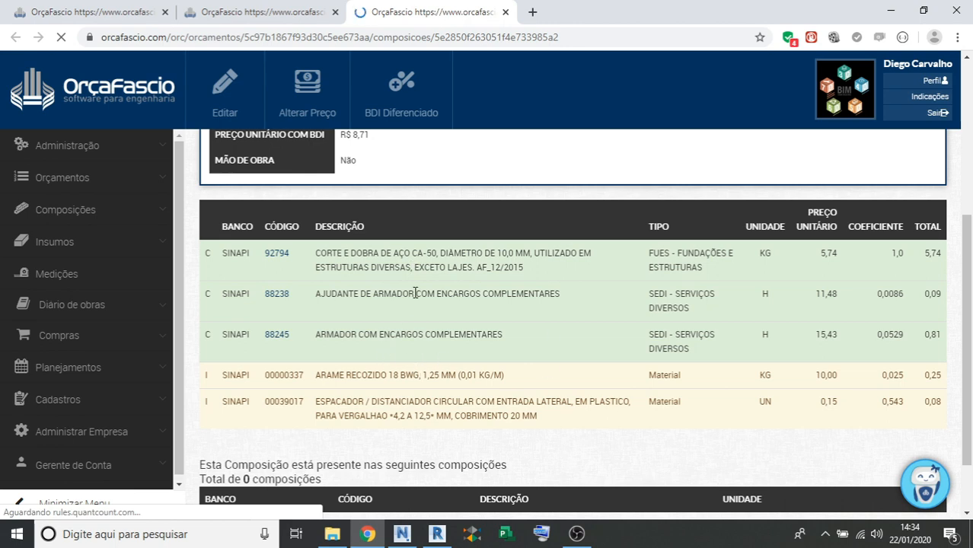
{"action": "left_click", "coordinate": [506, 12]}
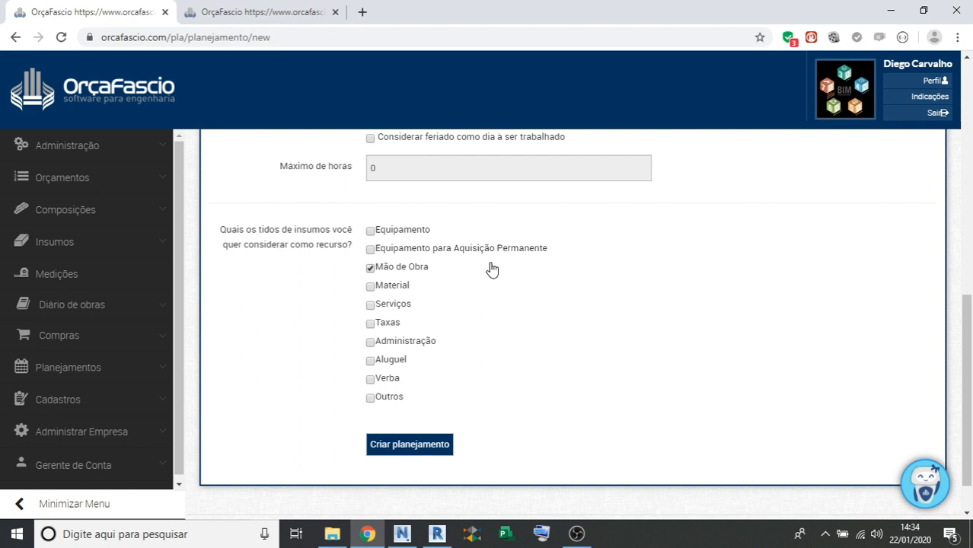
Create the planning and open APRESENTAÇÃO PLANEJAMENTO from the list of plannings.
{"action": "left_click", "coordinate": [386, 236]}
{"action": "left_click", "coordinate": [461, 230]}
{"action": "left_click", "coordinate": [439, 441]}
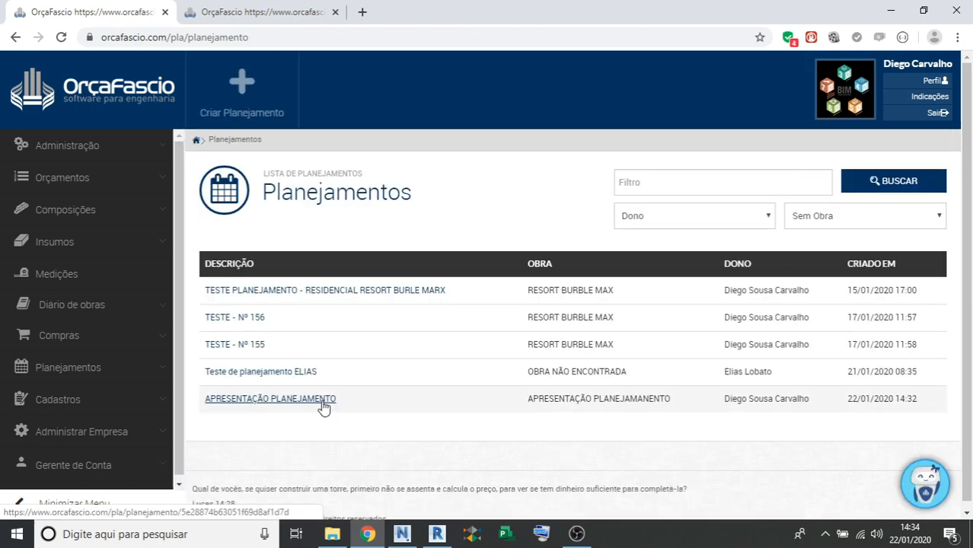
{"action": "left_click", "coordinate": [321, 402]}
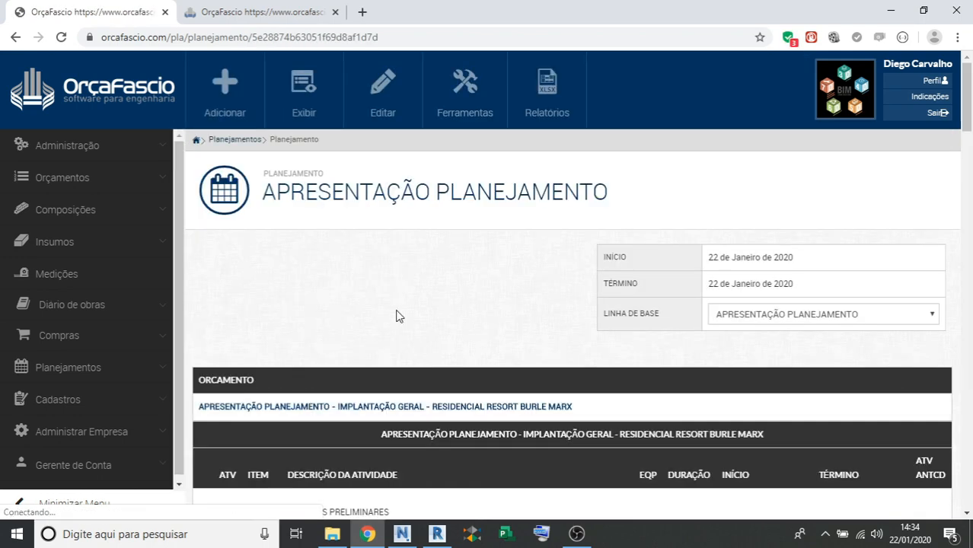
Examine the planning's activity list from SERVIÇOS PRELIMINARES down to the PILARES items of TORRES DE APARTAMENTOS.
{"action": "scroll", "coordinate": [396, 316], "scroll_direction": "down", "scroll_amount": 3}
{"action": "left_click_drag", "start_coordinate": [966, 139], "coordinate": [972, 153]}
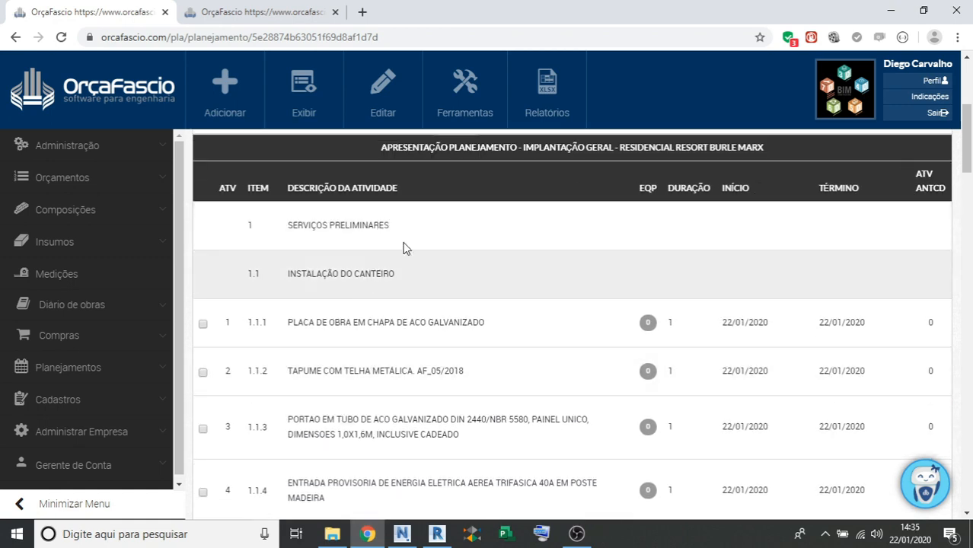
{"action": "scroll", "coordinate": [428, 265], "scroll_direction": "down", "scroll_amount": 1}
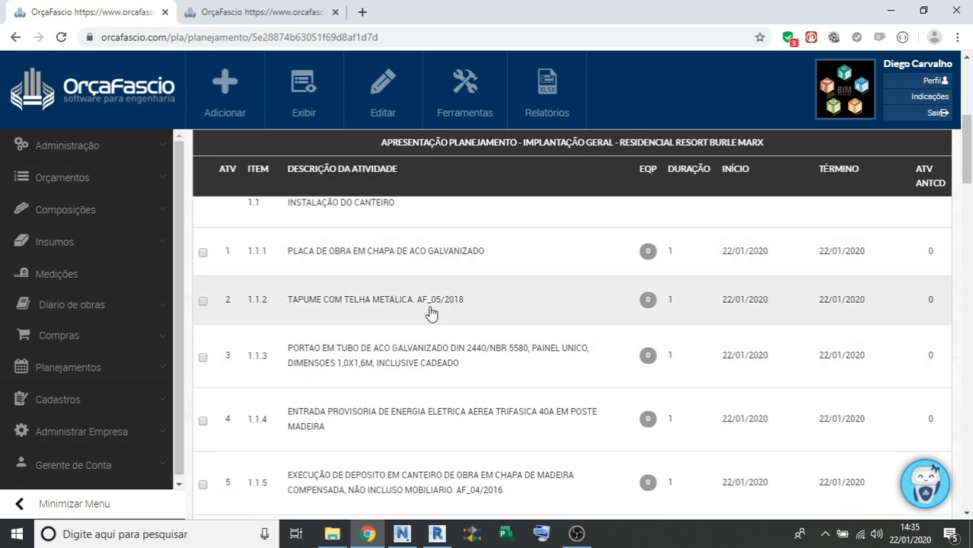
{"action": "scroll", "coordinate": [431, 313], "scroll_direction": "down", "scroll_amount": 6}
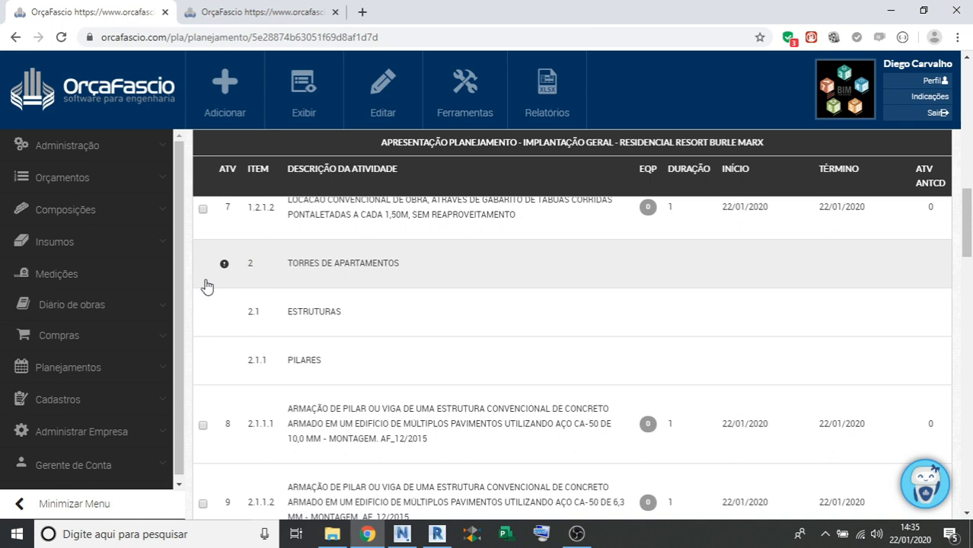
{"action": "mouse_move", "coordinate": [223, 266]}
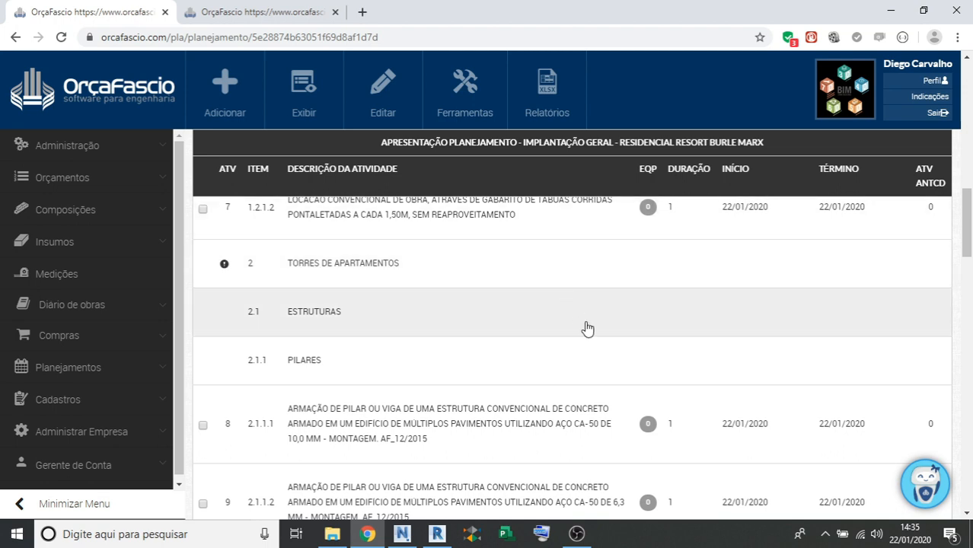
{"action": "scroll", "coordinate": [587, 328], "scroll_direction": "down", "scroll_amount": 1}
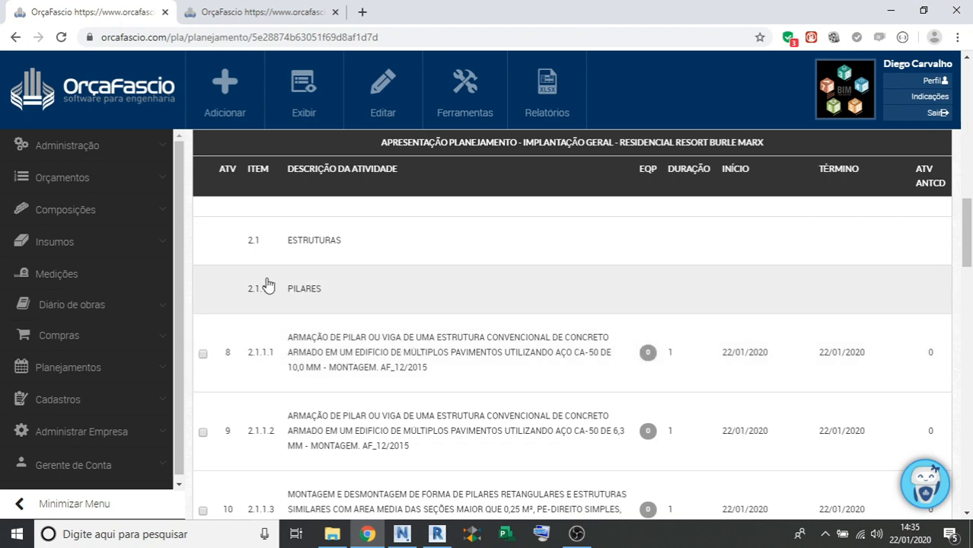
Check the multiplied quantity of PILARES item 2.1.1.1 in the budget and return to the planning.
{"action": "left_click", "coordinate": [267, 11]}
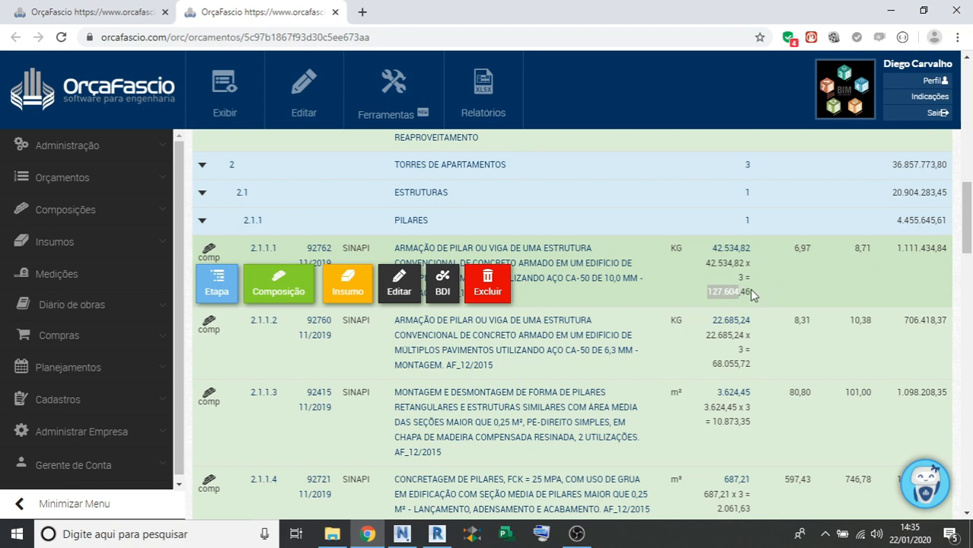
{"action": "left_click", "coordinate": [750, 290]}
{"action": "left_click", "coordinate": [95, 11]}
Delete the APRESENTAÇÃO PLANEJAMENTO planning and confirm its removal.
{"action": "left_click", "coordinate": [383, 106]}
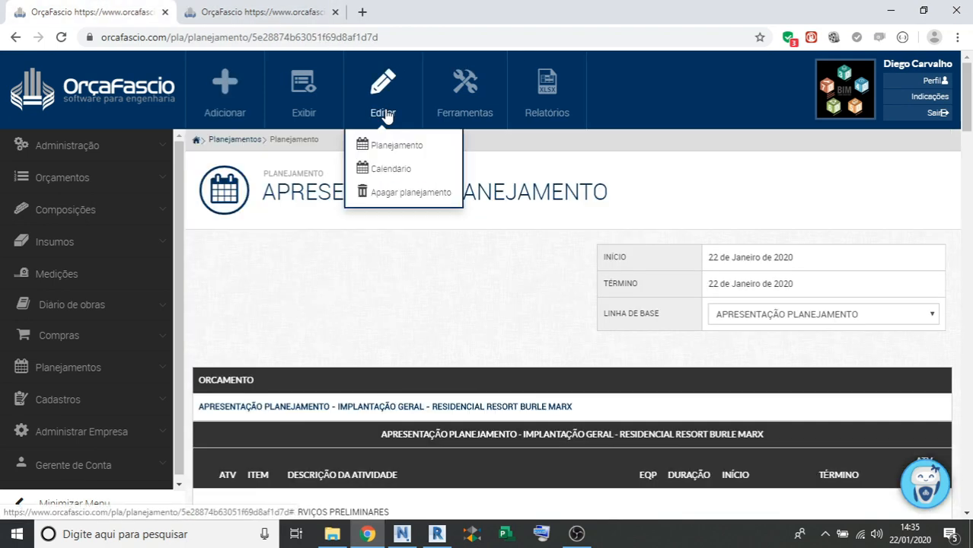
{"action": "left_click", "coordinate": [401, 206]}
{"action": "left_click", "coordinate": [539, 131]}
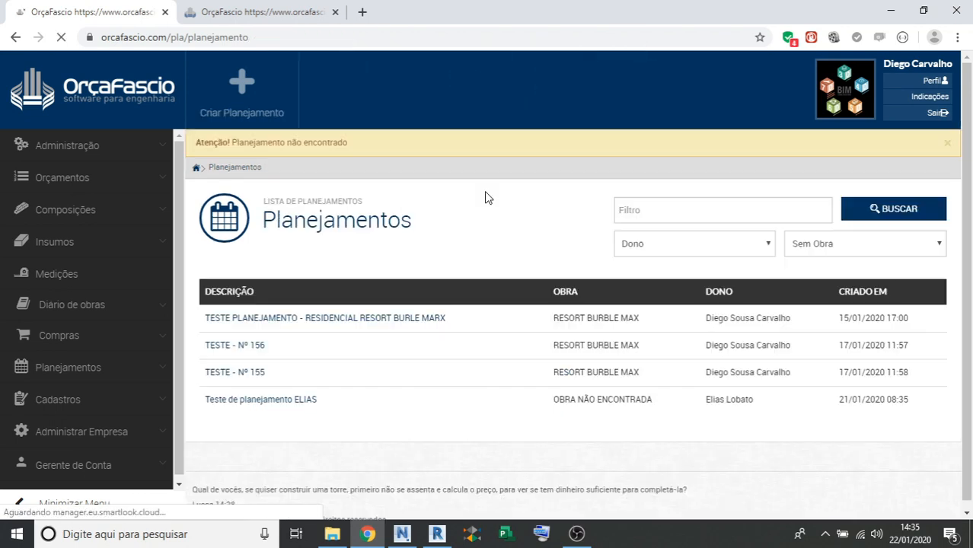
Start a new planning described as APRESENTAÇÃO PLANEJAMENTO and link it to the work APRESENTAÇÃO PLANEJAMANENTO.
{"action": "left_click", "coordinate": [276, 114]}
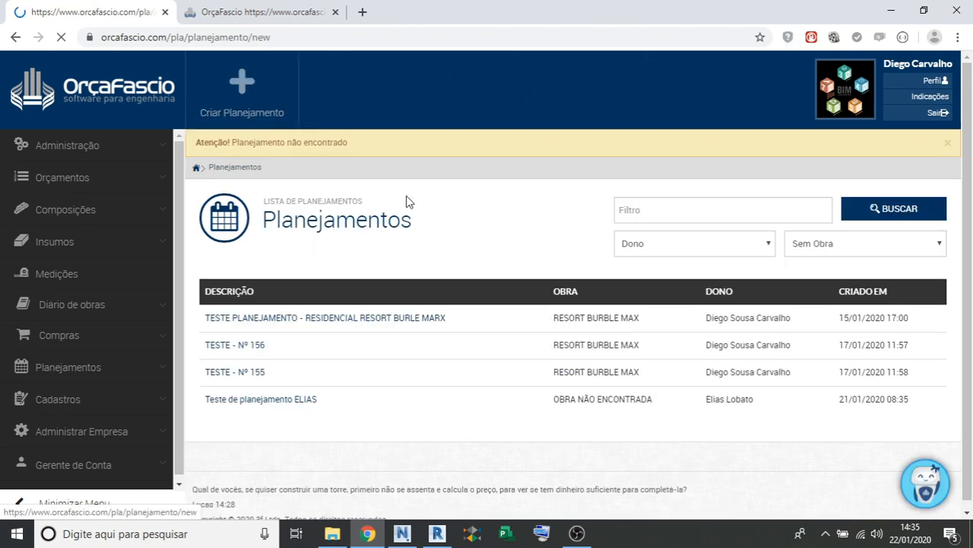
{"action": "left_click", "coordinate": [410, 306]}
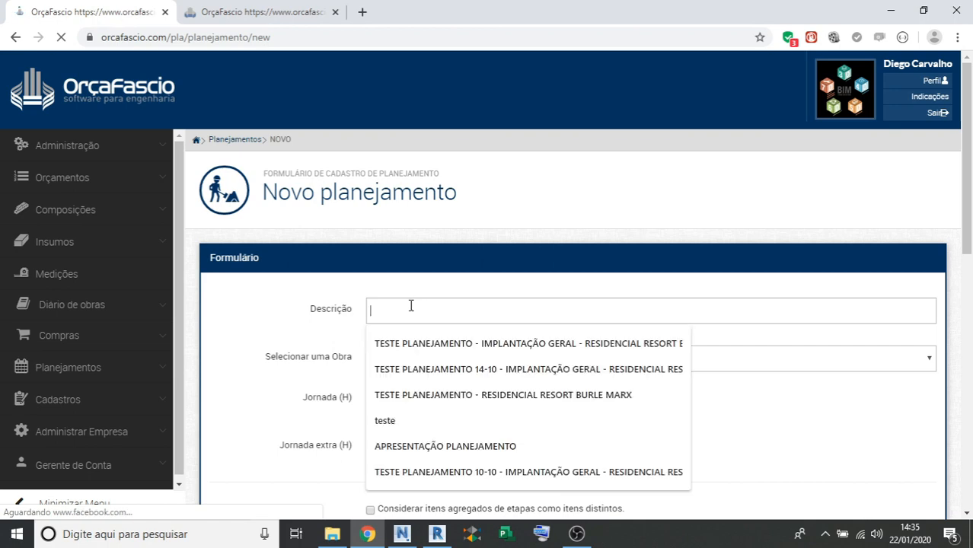
{"action": "type", "text": "APRESENTAÇÃO PLANEJAMENTO"}
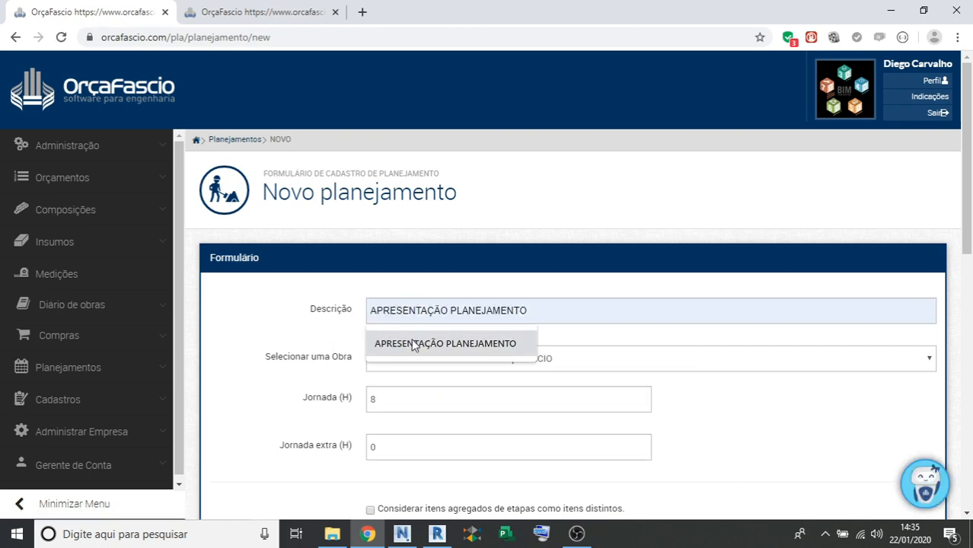
{"action": "left_click", "coordinate": [427, 343]}
{"action": "scroll", "coordinate": [560, 315], "scroll_direction": "down", "scroll_amount": 1}
{"action": "left_click", "coordinate": [562, 287]}
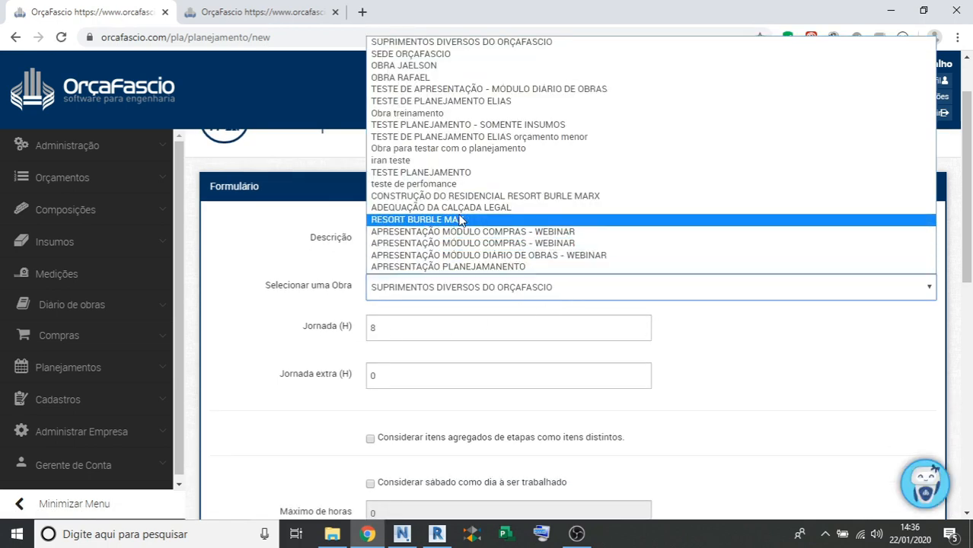
{"action": "left_click", "coordinate": [435, 266]}
{"action": "scroll", "coordinate": [638, 309], "scroll_direction": "down", "scroll_amount": 3}
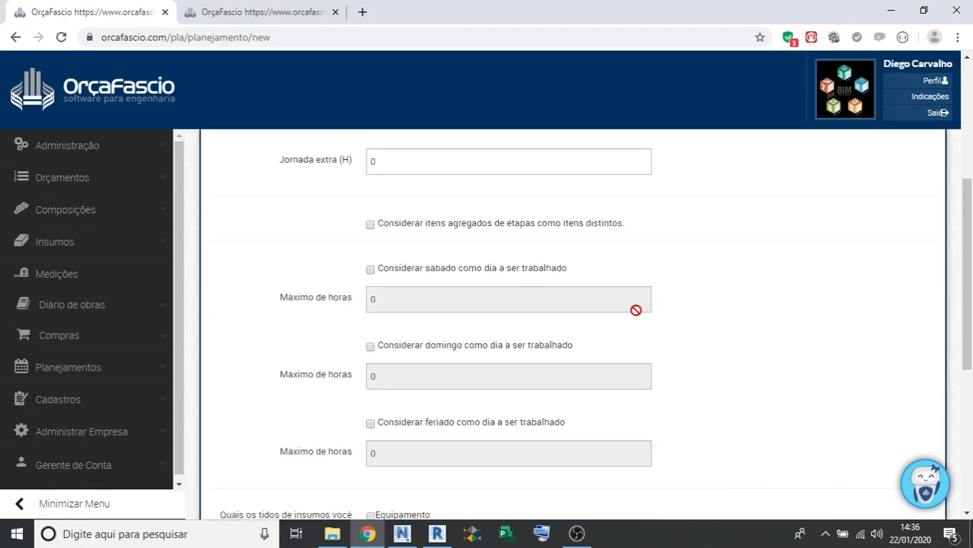
{"action": "scroll", "coordinate": [704, 282], "scroll_direction": "up", "scroll_amount": 1}
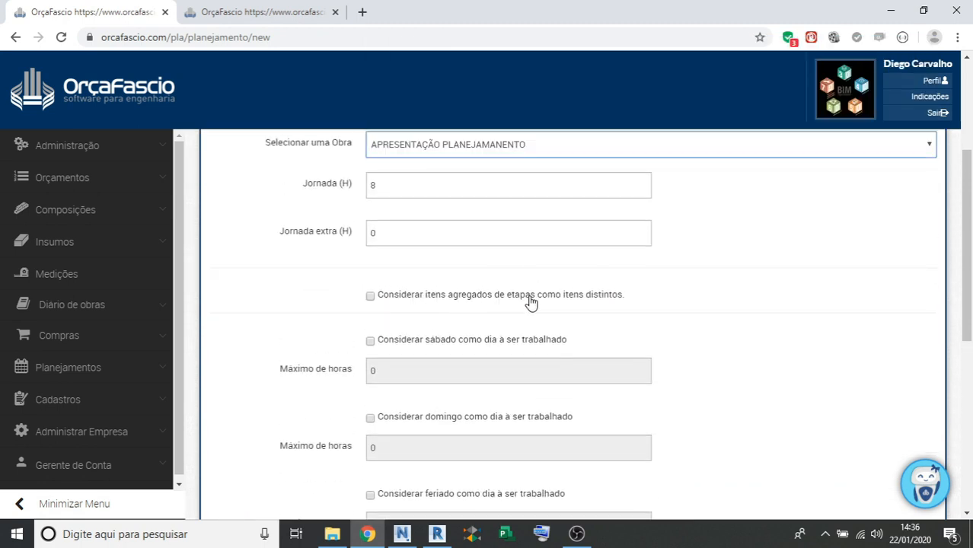
Create the planning with aggregated stage items considered as distinct items, and open the APRESENTAÇÃO PLANEJAMENTO planning.
{"action": "left_click", "coordinate": [560, 303]}
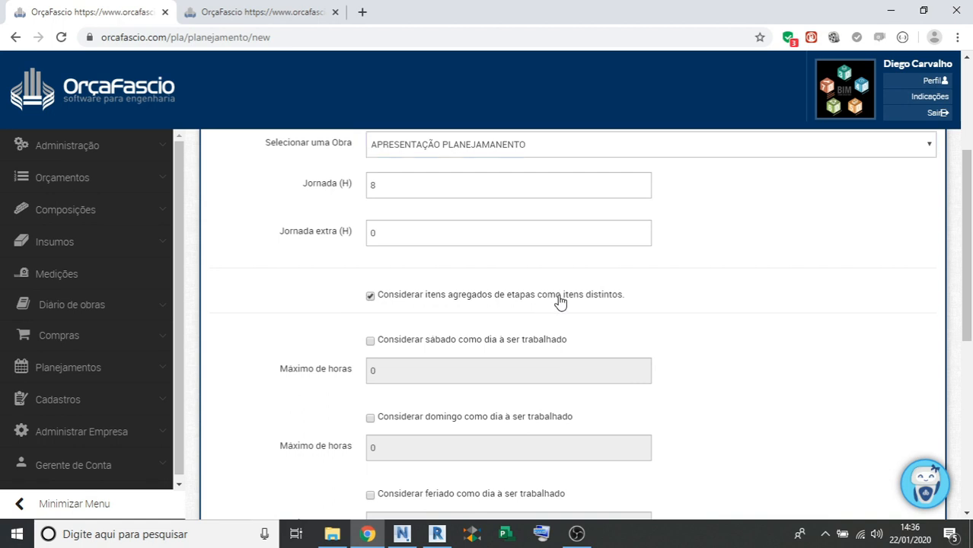
{"action": "scroll", "coordinate": [611, 295], "scroll_direction": "down", "scroll_amount": 5}
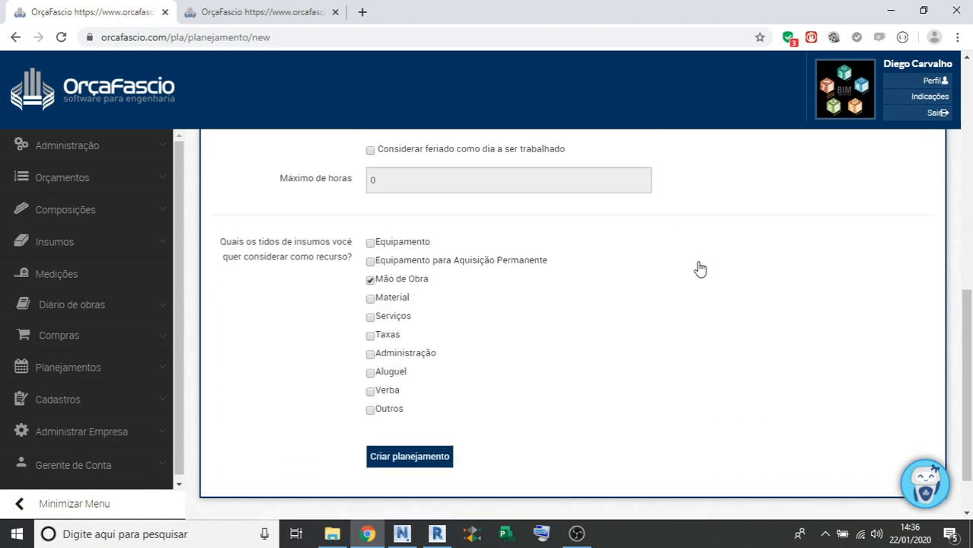
{"action": "left_click", "coordinate": [432, 393]}
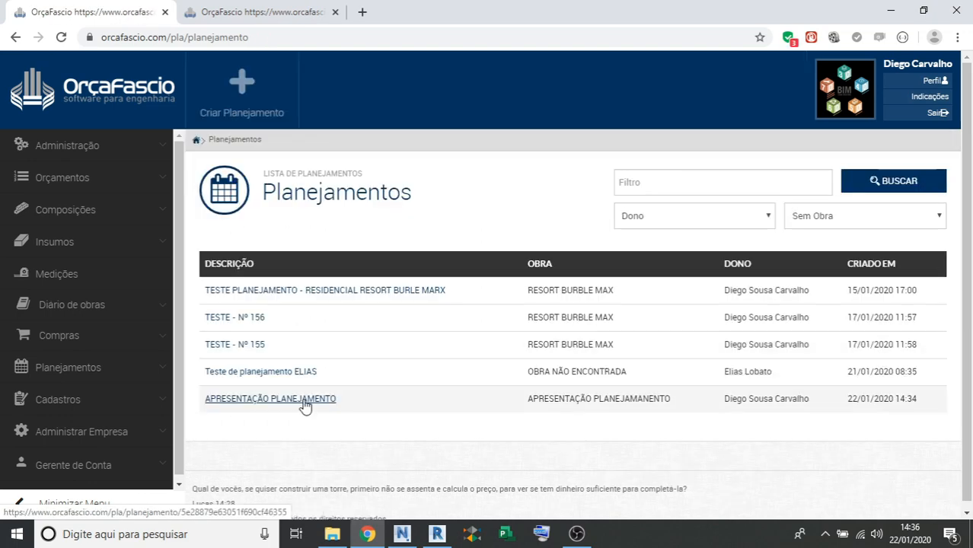
{"action": "left_click", "coordinate": [379, 390]}
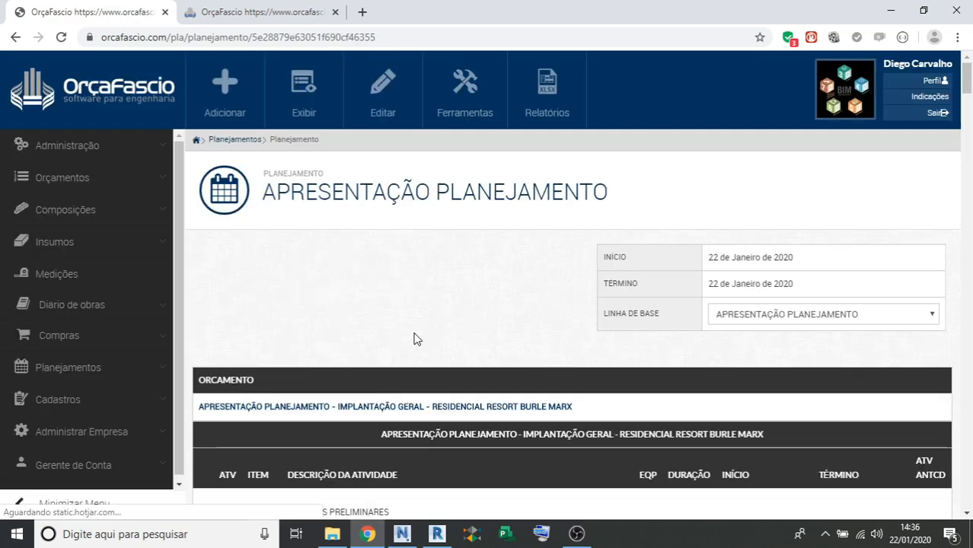
Examine the activities from SERVIÇOS PRELIMINARES to the first TORRES DE APARTAMENTOS stage, briefly switching to the budget and back.
{"action": "scroll", "coordinate": [436, 290], "scroll_direction": "down", "scroll_amount": 1}
{"action": "scroll", "coordinate": [439, 229], "scroll_direction": "down", "scroll_amount": 5}
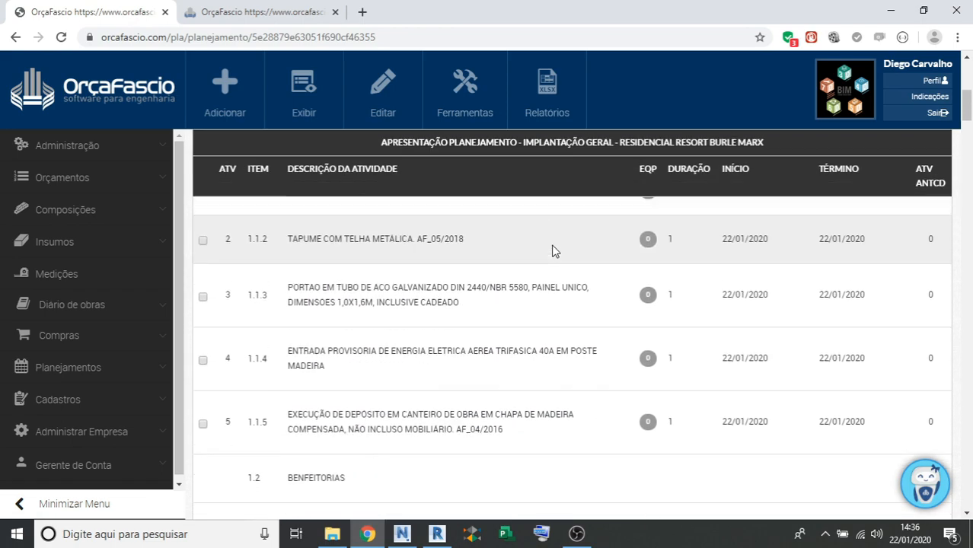
{"action": "scroll", "coordinate": [619, 355], "scroll_direction": "down", "scroll_amount": 6}
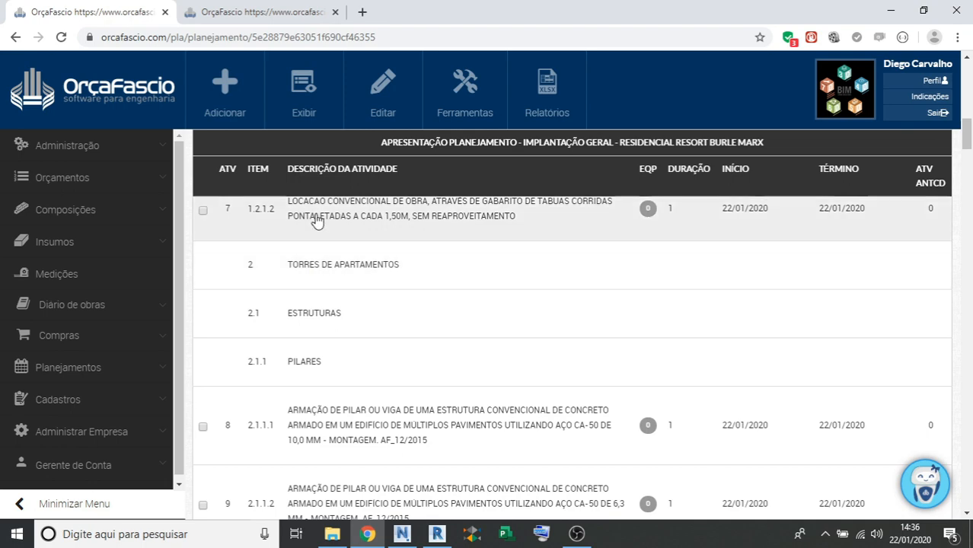
{"action": "left_click", "coordinate": [284, 11]}
{"action": "key", "text": "ctrl+Tab"}
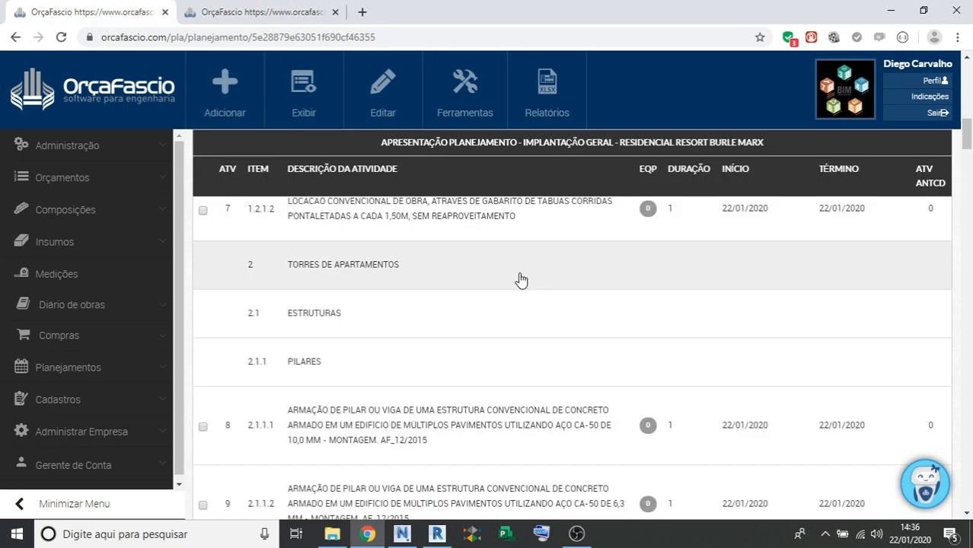
Examine the remaining activities of stage 2 and the repeated TORRES DE APARTAMENTOS stage 3 with its PILARES items.
{"action": "scroll", "coordinate": [503, 320], "scroll_direction": "down", "scroll_amount": 8}
{"action": "scroll", "coordinate": [480, 341], "scroll_direction": "down", "scroll_amount": 8}
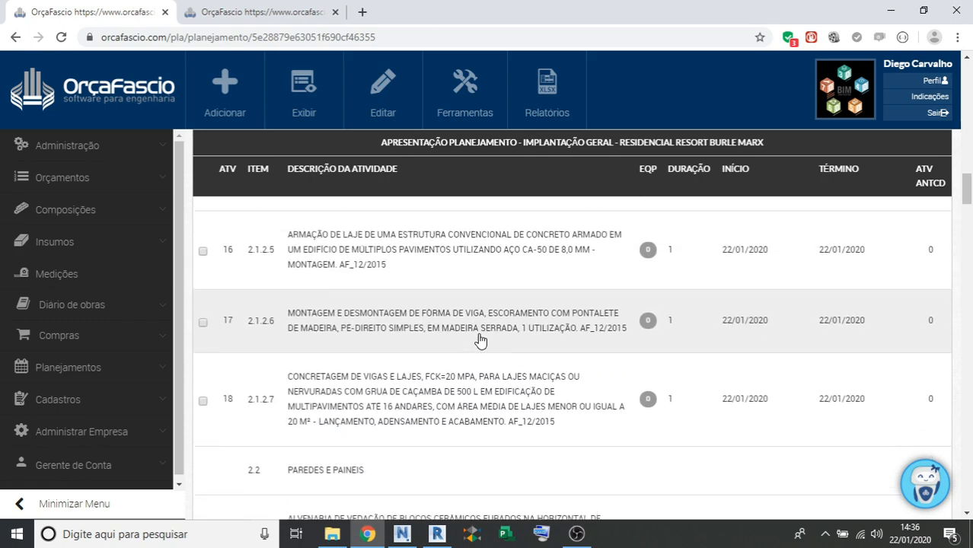
{"action": "scroll", "coordinate": [486, 351], "scroll_direction": "down", "scroll_amount": 5}
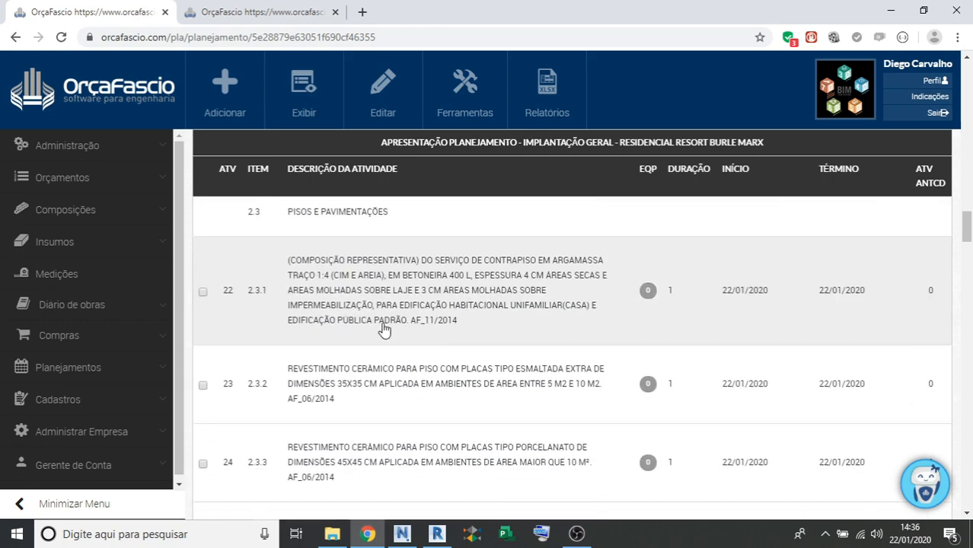
{"action": "scroll", "coordinate": [409, 340], "scroll_direction": "down", "scroll_amount": 2}
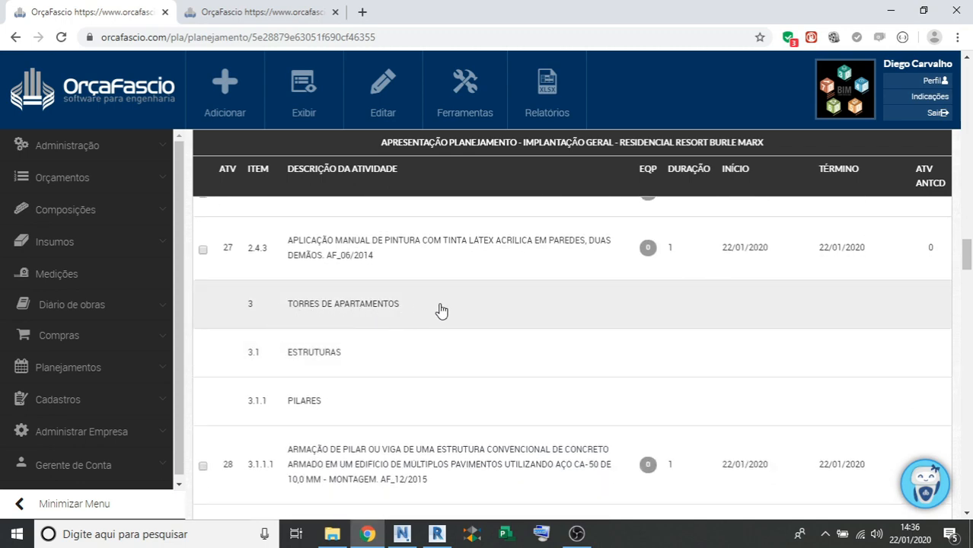
{"action": "scroll", "coordinate": [441, 310], "scroll_direction": "down", "scroll_amount": 1}
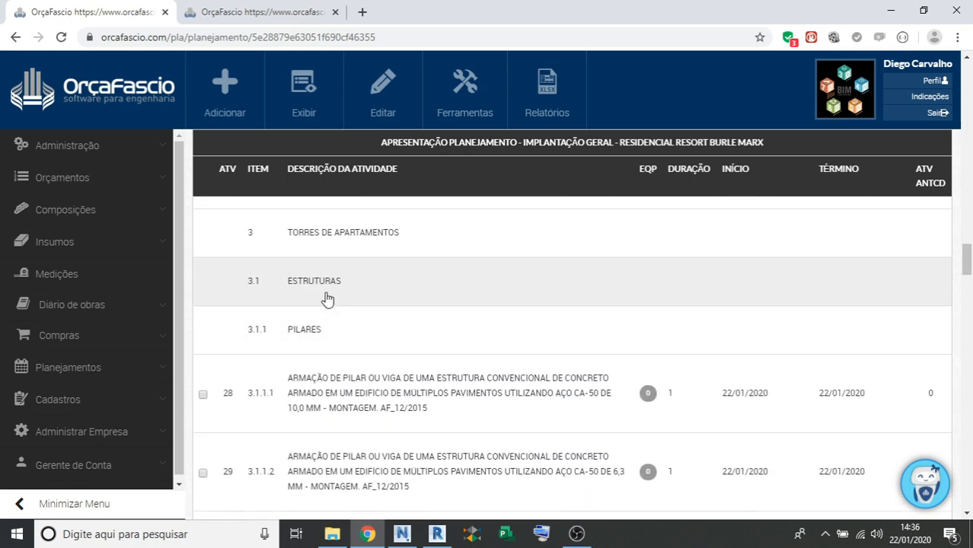
{"action": "scroll", "coordinate": [377, 330], "scroll_direction": "down", "scroll_amount": 1}
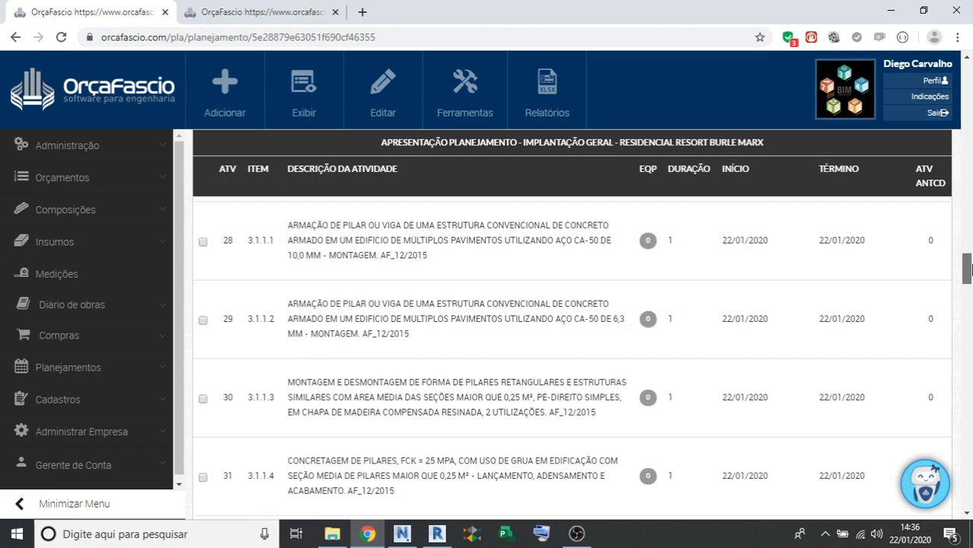
{"action": "scroll", "coordinate": [967, 278], "scroll_direction": "down", "scroll_amount": 2}
{"action": "left_click_drag", "start_coordinate": [969, 335], "coordinate": [965, 146]}
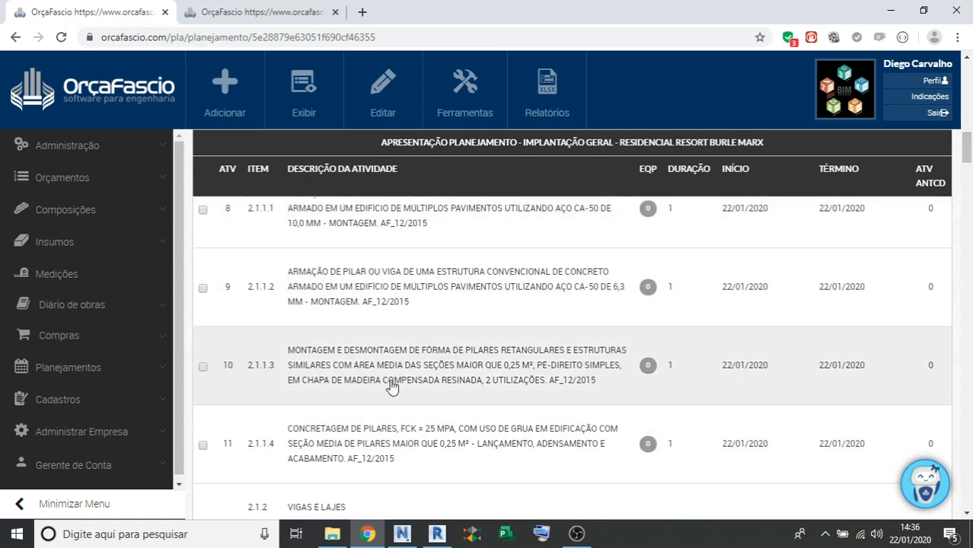
Review the stage 2 TORRES DE APARTAMENTOS headings again, and check the planning's start and end dates and baseline.
{"action": "scroll", "coordinate": [445, 339], "scroll_direction": "up", "scroll_amount": 2}
{"action": "scroll", "coordinate": [446, 339], "scroll_direction": "up", "scroll_amount": 3}
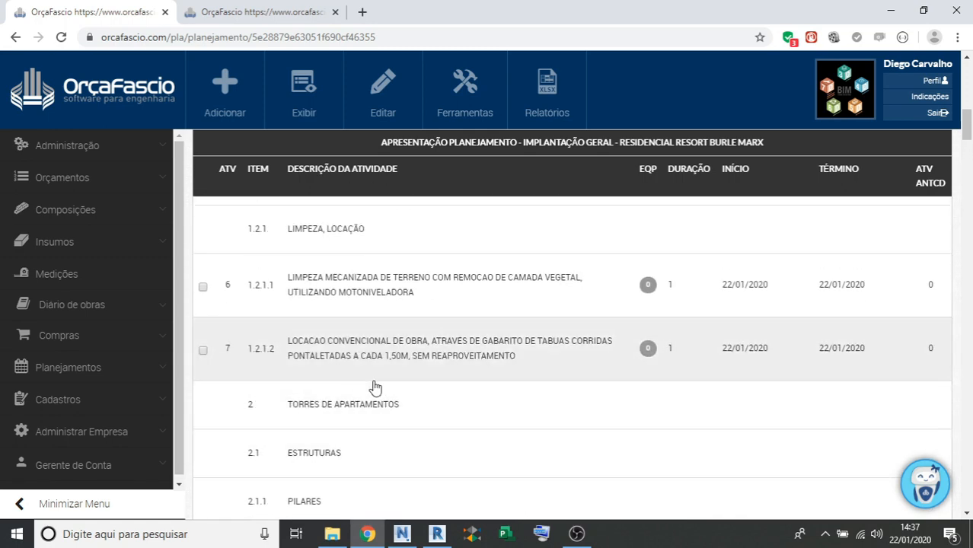
{"action": "scroll", "coordinate": [396, 358], "scroll_direction": "down", "scroll_amount": 1}
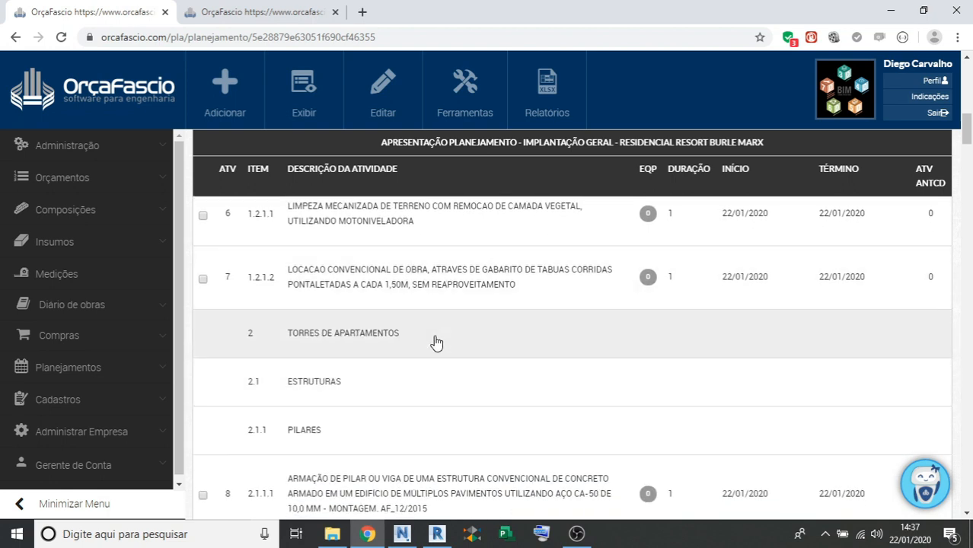
{"action": "scroll", "coordinate": [436, 342], "scroll_direction": "down", "scroll_amount": 1}
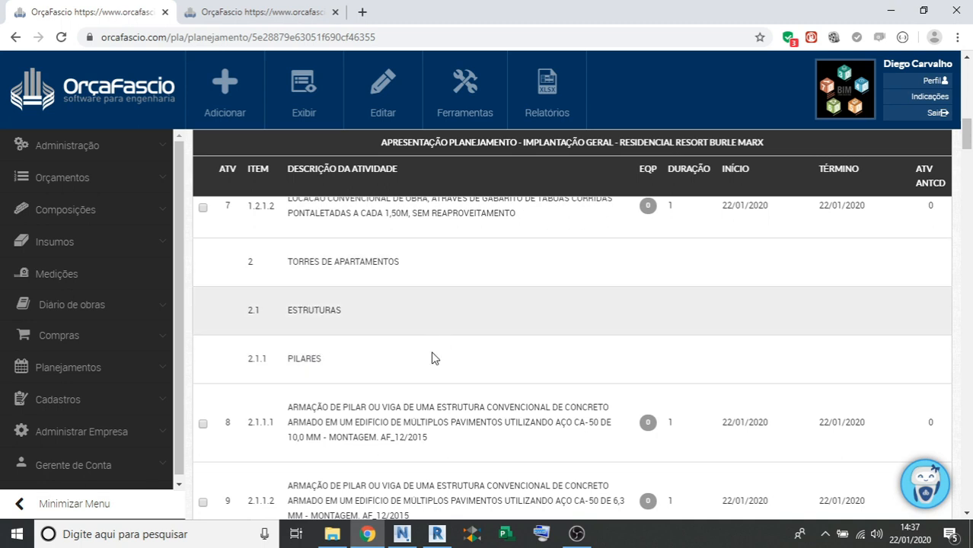
{"action": "scroll", "coordinate": [439, 289], "scroll_direction": "up", "scroll_amount": 10}
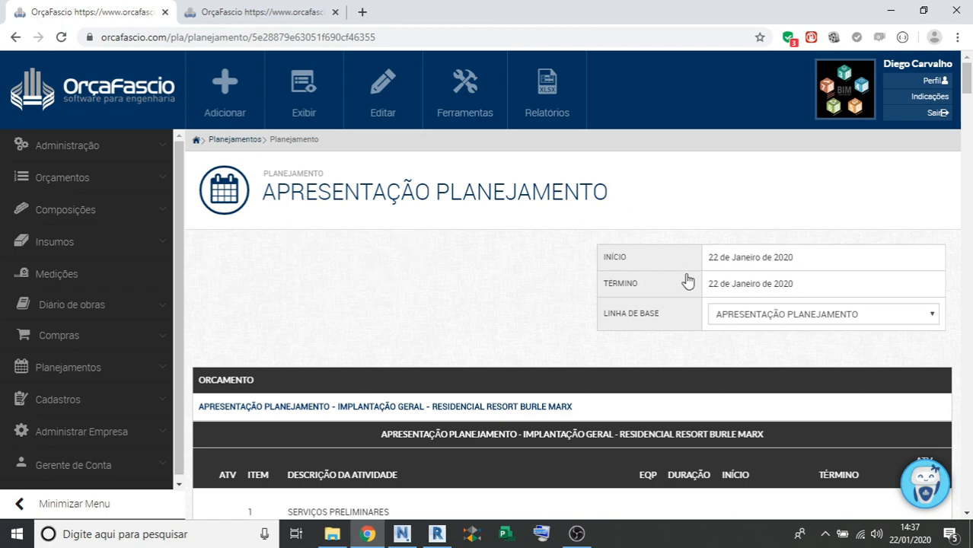
{"action": "scroll", "coordinate": [731, 271], "scroll_direction": "down", "scroll_amount": 1}
{"action": "scroll", "coordinate": [762, 280], "scroll_direction": "down", "scroll_amount": 1}
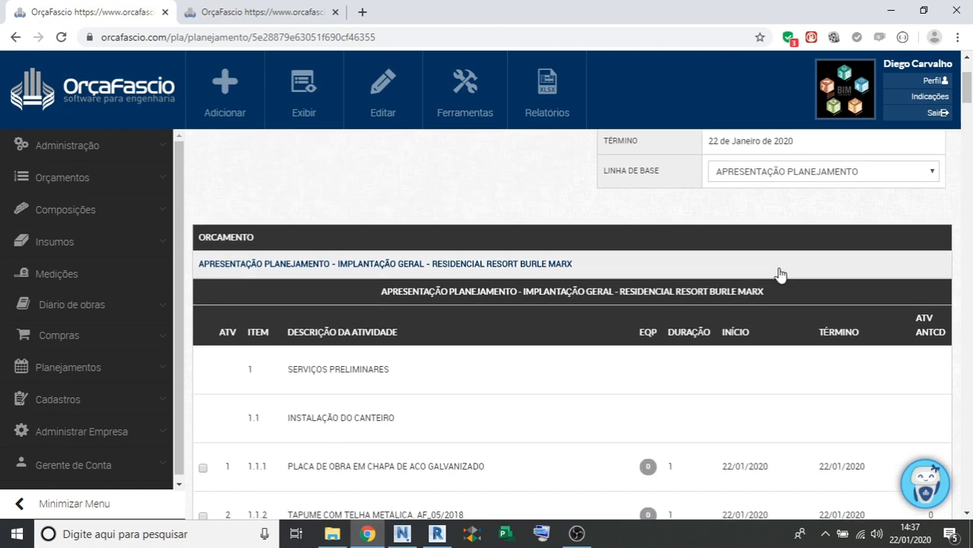
{"action": "scroll", "coordinate": [795, 440], "scroll_direction": "down", "scroll_amount": 1}
{"action": "scroll", "coordinate": [796, 439], "scroll_direction": "up", "scroll_amount": 2}
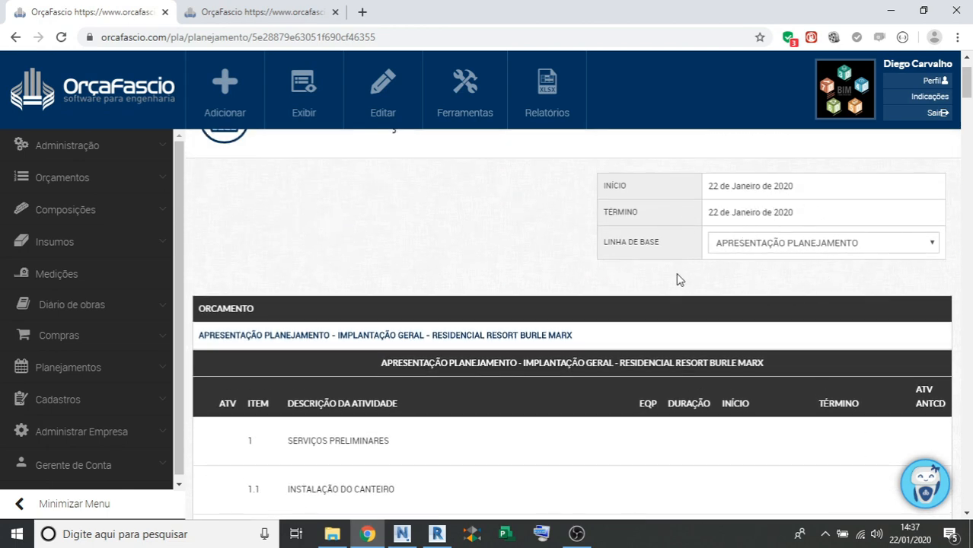
Check the available baselines of the planning, keeping APRESENTAÇÃO PLANEJAMENTO selected.
{"action": "left_click", "coordinate": [837, 245]}
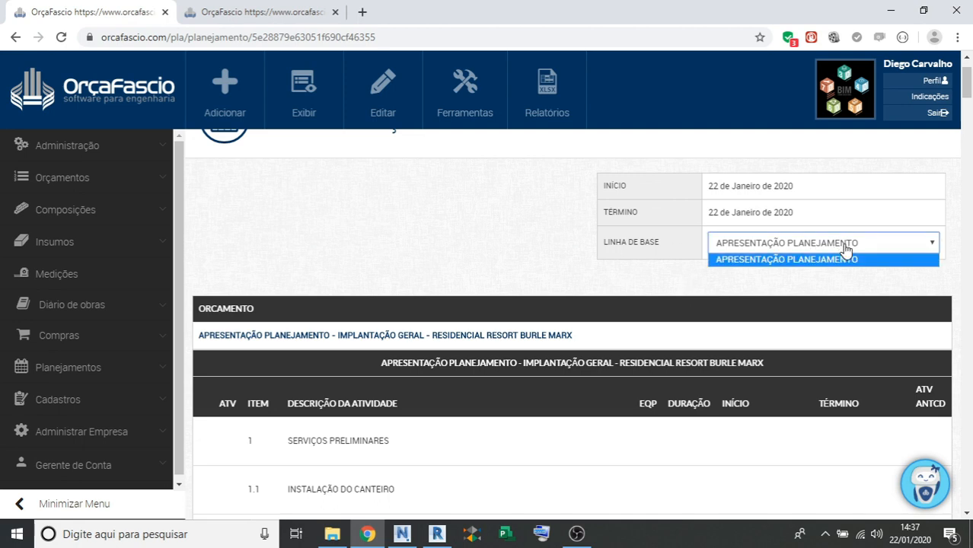
{"action": "left_click", "coordinate": [844, 245]}
{"action": "left_click", "coordinate": [847, 250]}
{"action": "left_click", "coordinate": [830, 245]}
{"action": "left_click", "coordinate": [762, 271]}
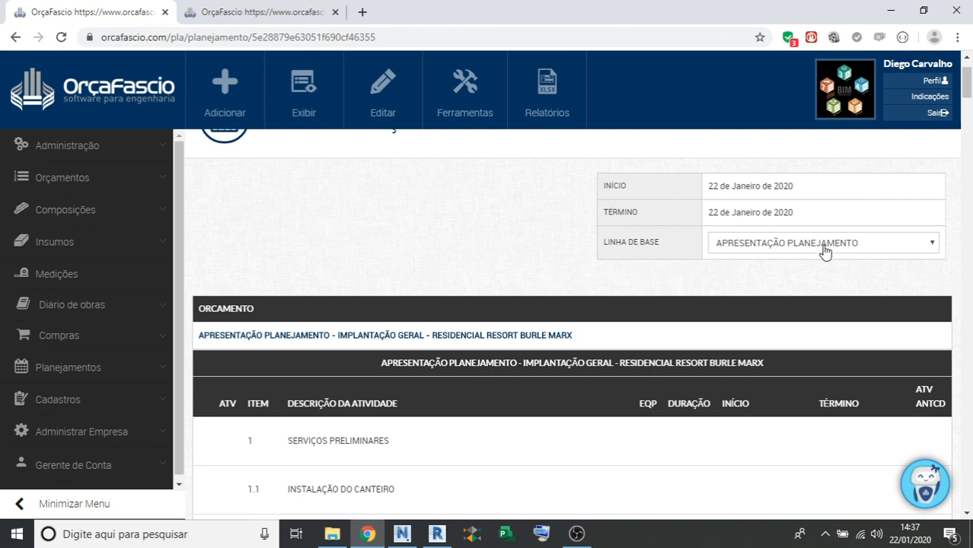
Move activity 1.1.1 PLACA DE OBRA EM CHAPA DE ACO GALVANIZADO to activity position 2, after TAPUME COM TELHA METÁLICA.
{"action": "scroll", "coordinate": [347, 217], "scroll_direction": "down", "scroll_amount": 1}
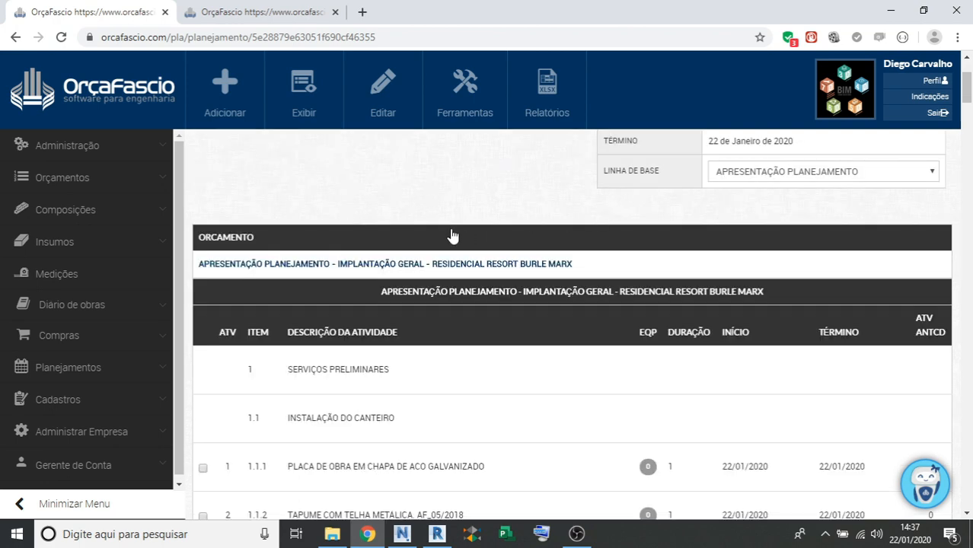
{"action": "scroll", "coordinate": [452, 236], "scroll_direction": "down", "scroll_amount": 1}
{"action": "scroll", "coordinate": [225, 269], "scroll_direction": "down", "scroll_amount": 1}
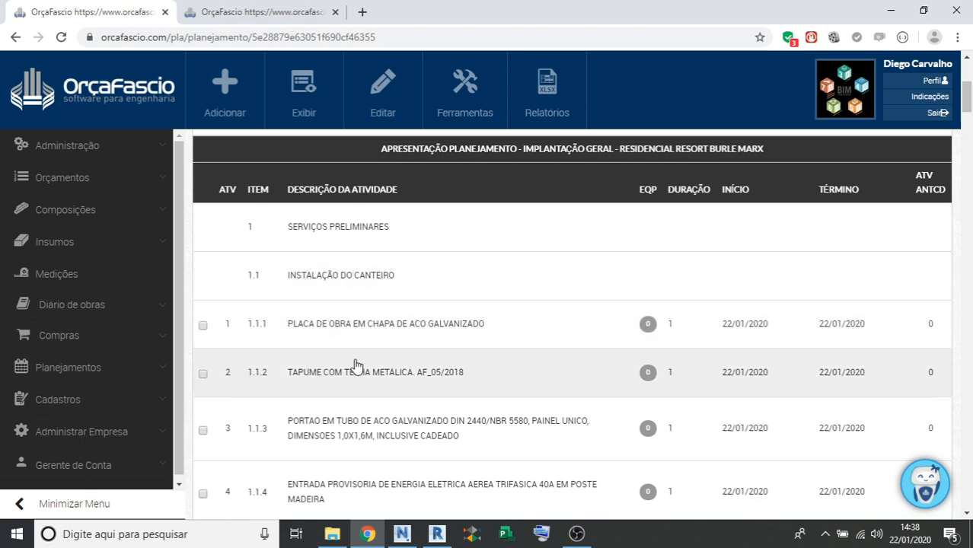
{"action": "scroll", "coordinate": [354, 365], "scroll_direction": "down", "scroll_amount": 1}
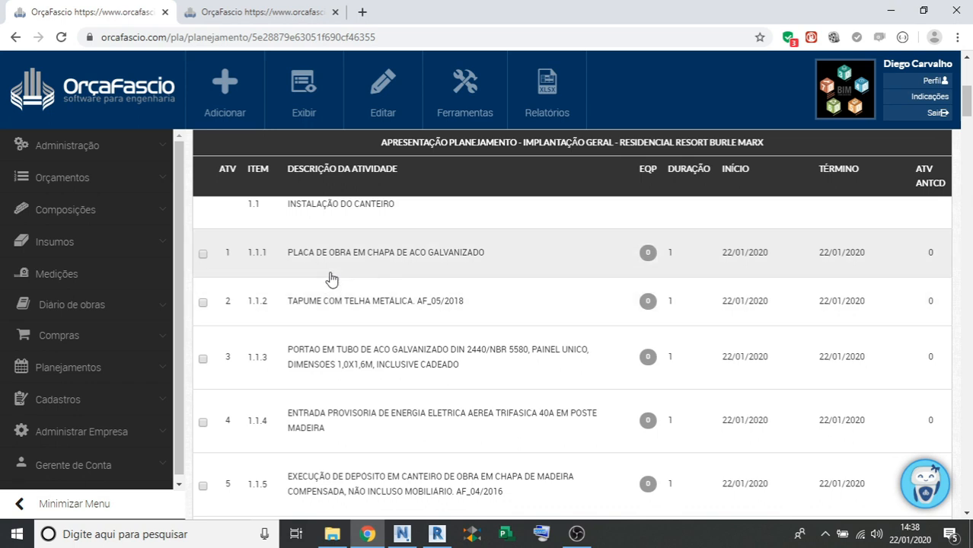
{"action": "left_click", "coordinate": [228, 253]}
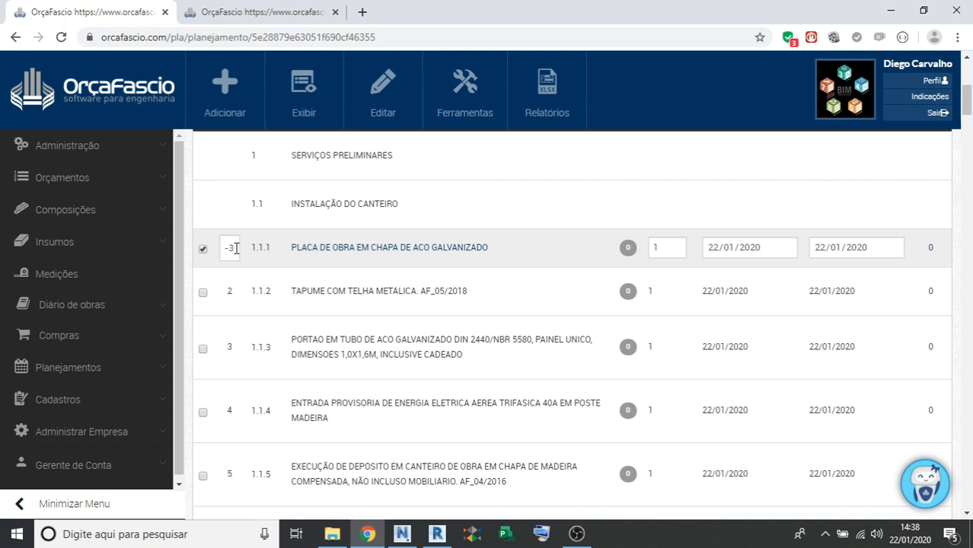
{"action": "key", "text": "Return"}
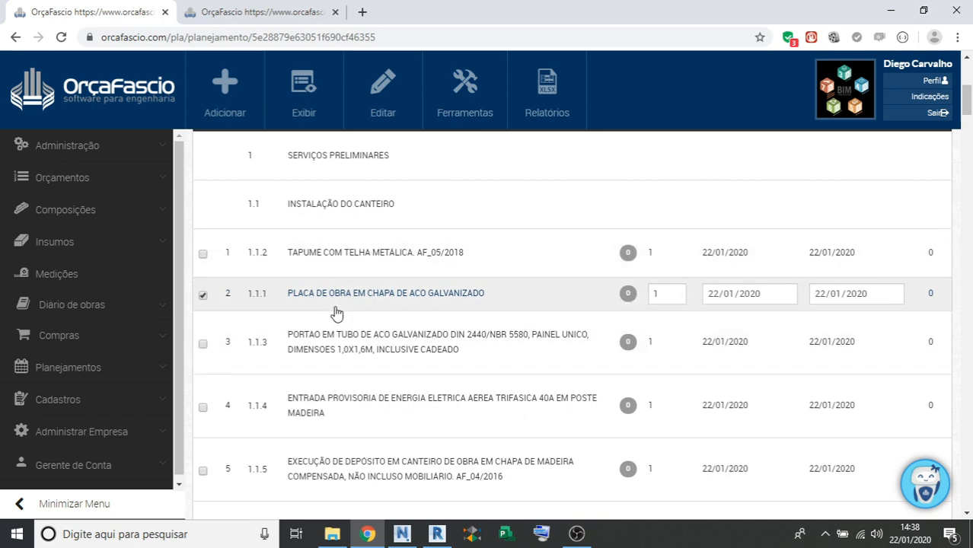
{"action": "scroll", "coordinate": [329, 300], "scroll_direction": "up", "scroll_amount": 1}
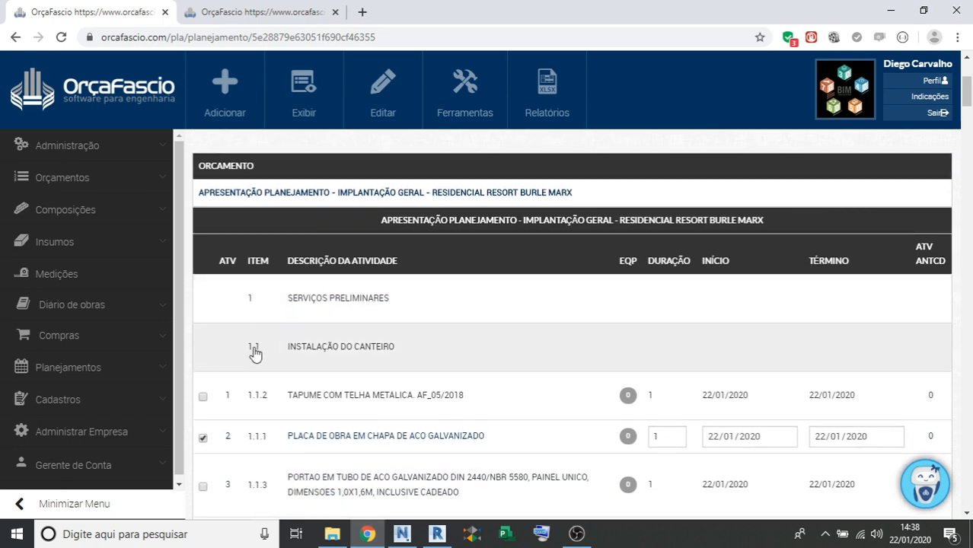
{"action": "scroll", "coordinate": [259, 392], "scroll_direction": "down", "scroll_amount": 1}
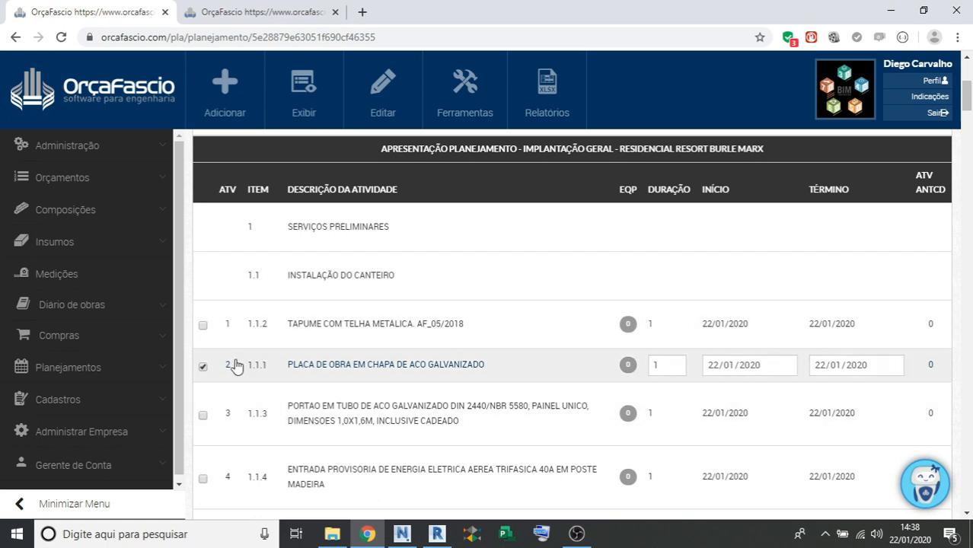
{"action": "scroll", "coordinate": [415, 308], "scroll_direction": "down", "scroll_amount": 1}
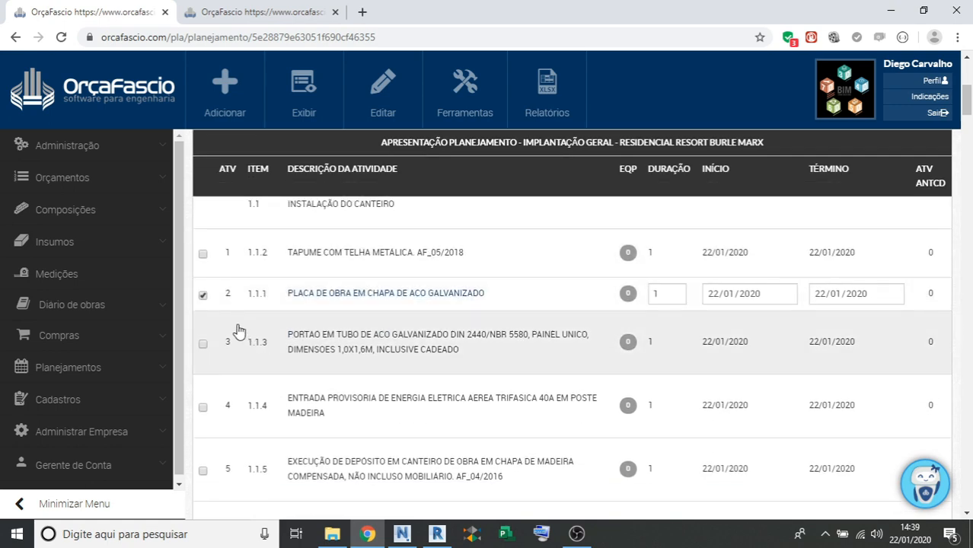
Check the TORRES DE APARTAMENTOS stage and its PILARES compositions in the budget, and return to the planning.
{"action": "left_click", "coordinate": [255, 9]}
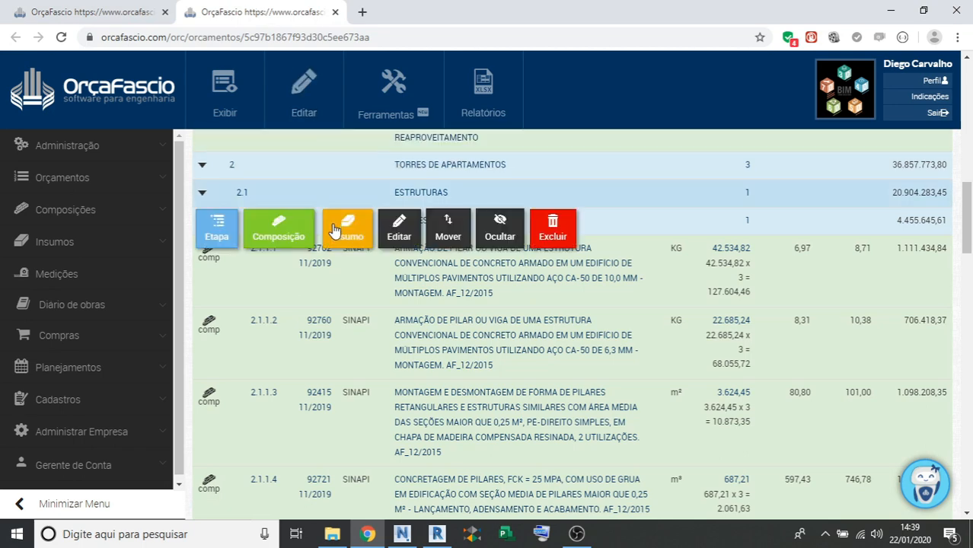
{"action": "mouse_move", "coordinate": [260, 283]}
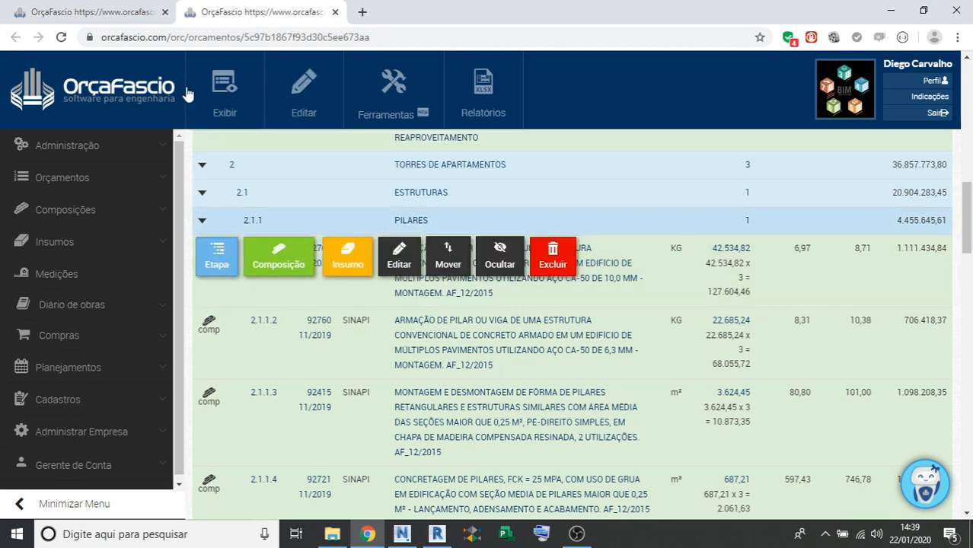
{"action": "left_click", "coordinate": [158, 12]}
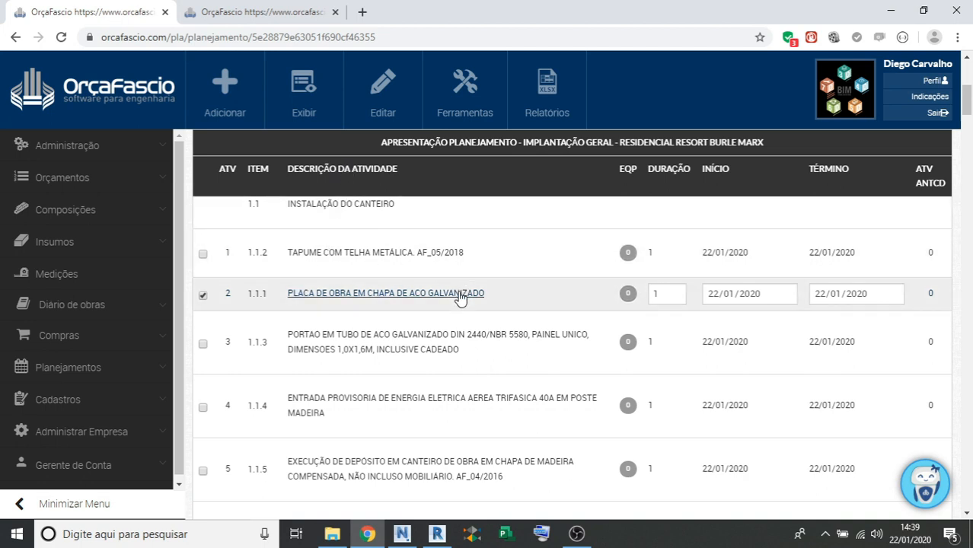
Open the resource board of activity 1.1.2 TAPUME COM TELHA METÁLICA.
{"action": "scroll", "coordinate": [418, 284], "scroll_direction": "up", "scroll_amount": 1}
{"action": "scroll", "coordinate": [329, 267], "scroll_direction": "up", "scroll_amount": 1}
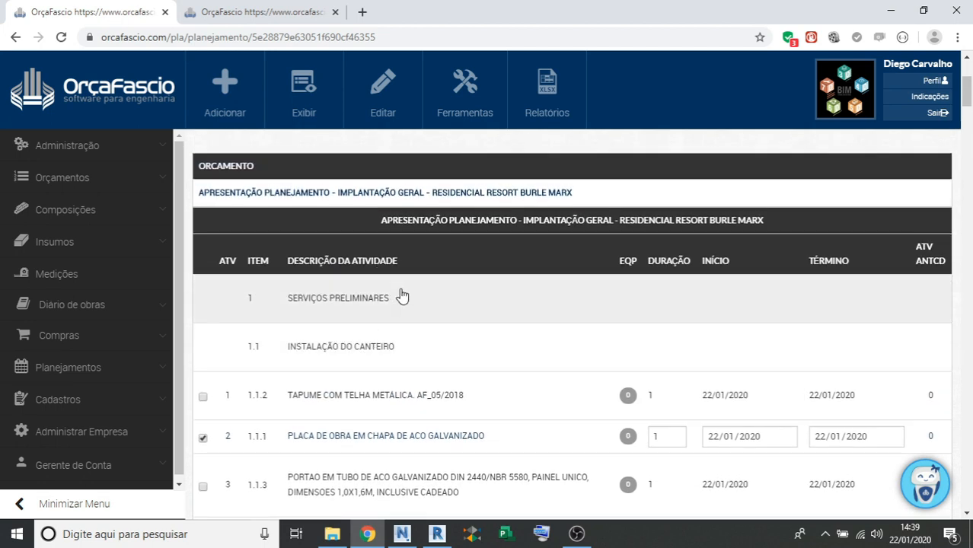
{"action": "scroll", "coordinate": [552, 296], "scroll_direction": "down", "scroll_amount": 1}
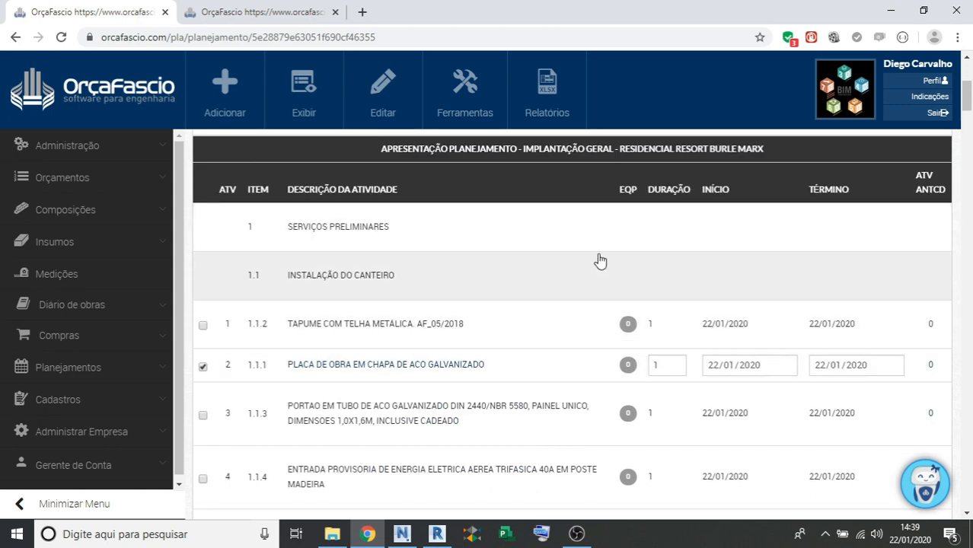
{"action": "left_click", "coordinate": [627, 330]}
{"action": "left_click", "coordinate": [627, 322]}
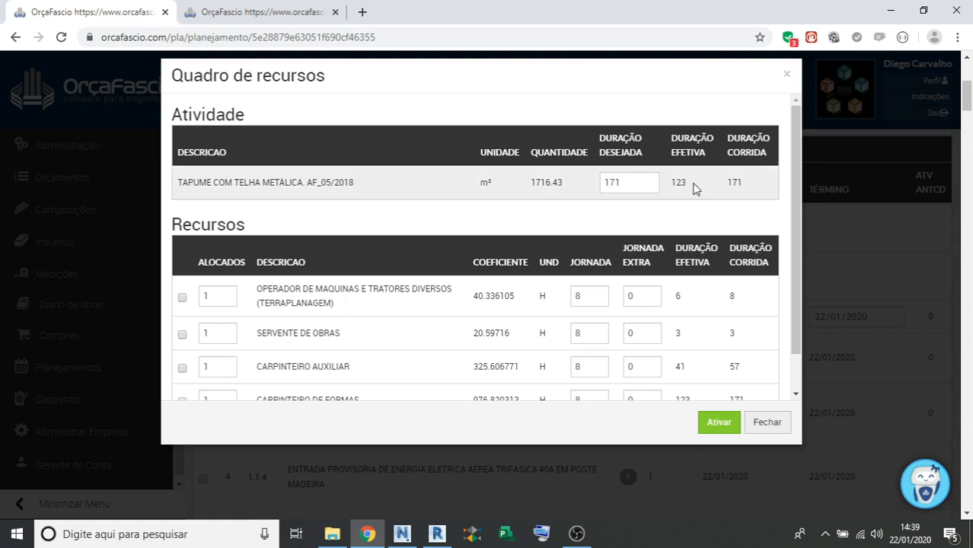
Check the durations and resources of the TAPUME COM TELHA METÁLICA activity, close its resource board, and review the planning's activity durations and dates.
{"action": "scroll", "coordinate": [792, 266], "scroll_direction": "down", "scroll_amount": 1}
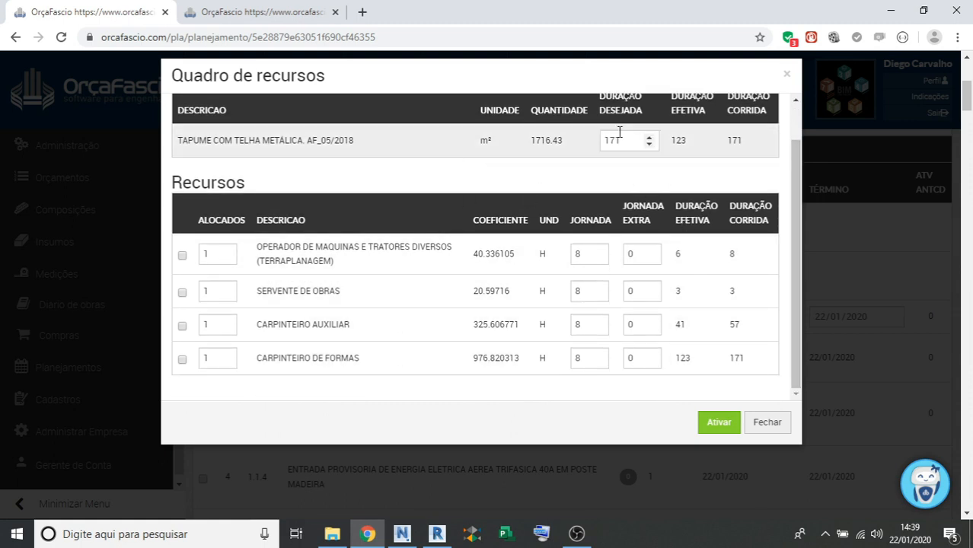
{"action": "scroll", "coordinate": [609, 137], "scroll_direction": "up", "scroll_amount": 1}
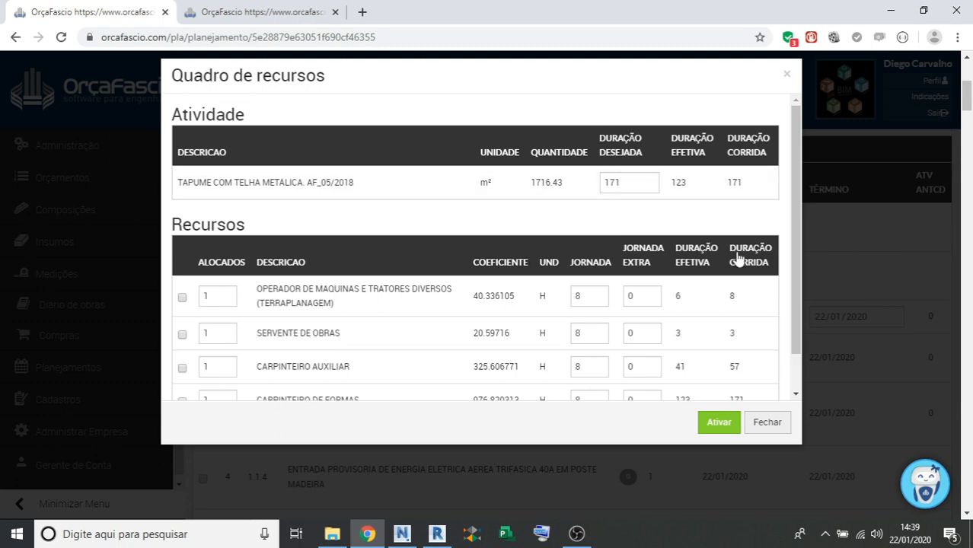
{"action": "left_click", "coordinate": [786, 76]}
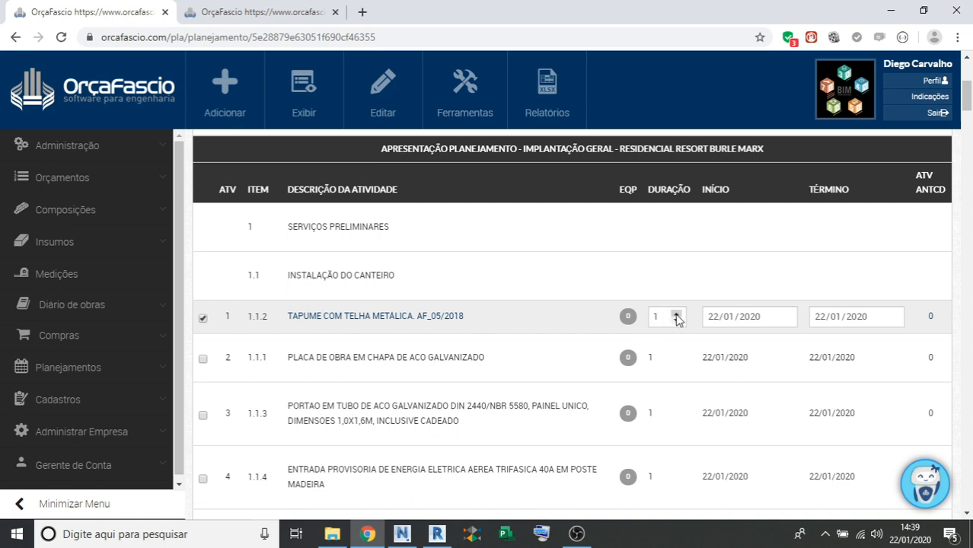
{"action": "left_click_drag", "start_coordinate": [665, 317], "coordinate": [643, 321]}
{"action": "scroll", "coordinate": [845, 336], "scroll_direction": "down", "scroll_amount": 2}
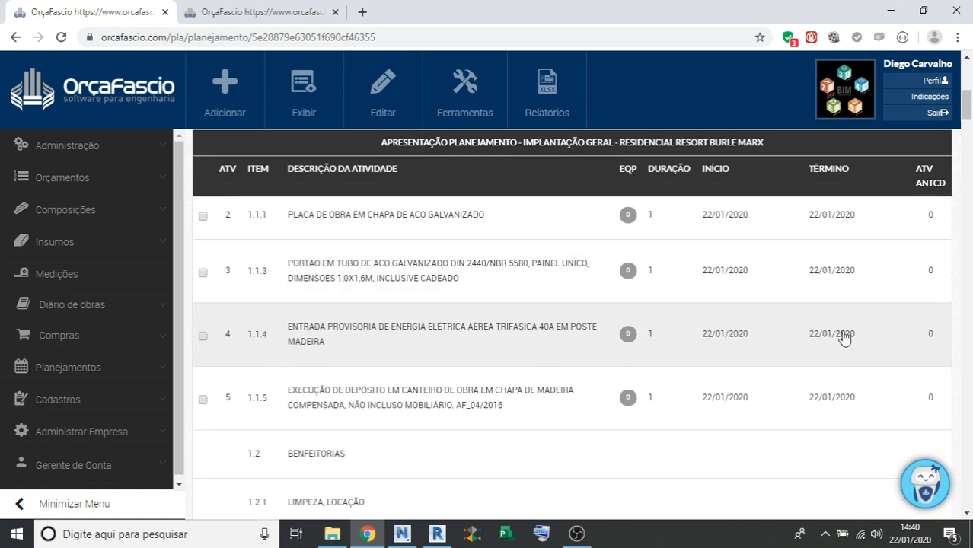
Examine the planning's baseline, display, editing, synchronization, export and report options.
{"action": "scroll", "coordinate": [845, 337], "scroll_direction": "up", "scroll_amount": 6}
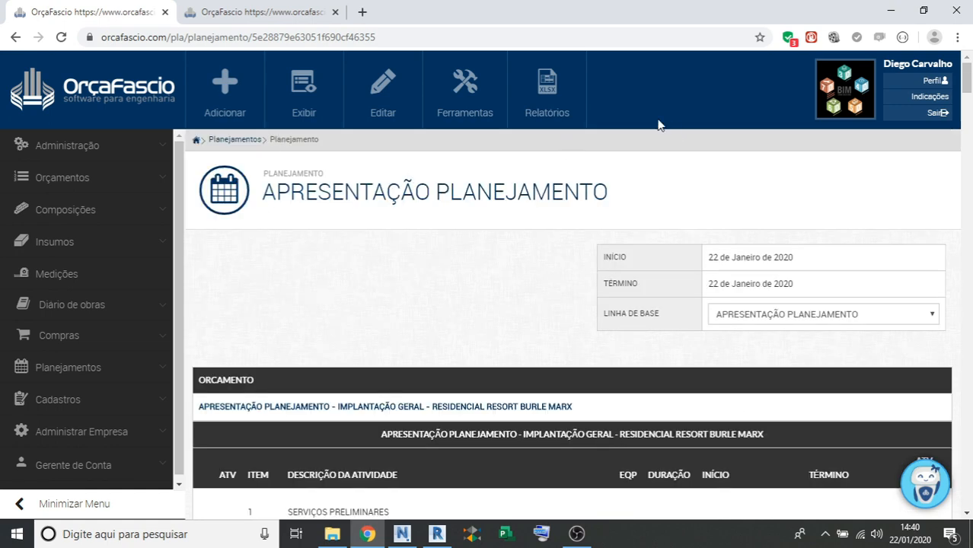
{"action": "left_click", "coordinate": [218, 85]}
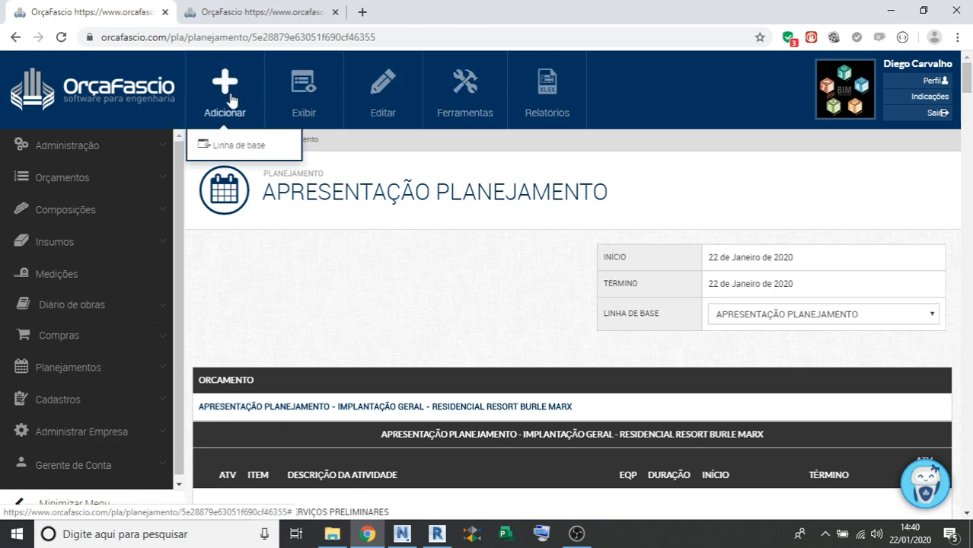
{"action": "left_click", "coordinate": [310, 114]}
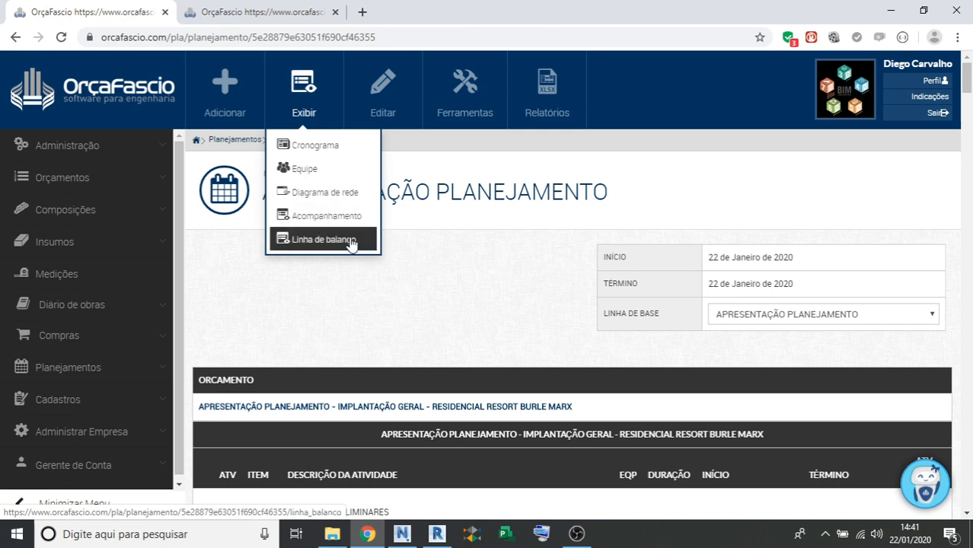
{"action": "mouse_move", "coordinate": [384, 114]}
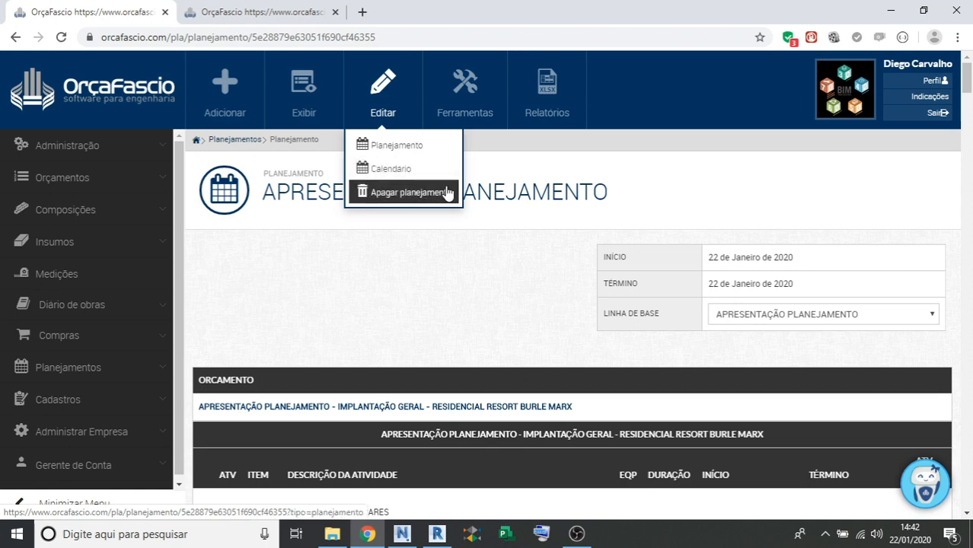
{"action": "mouse_move", "coordinate": [463, 103]}
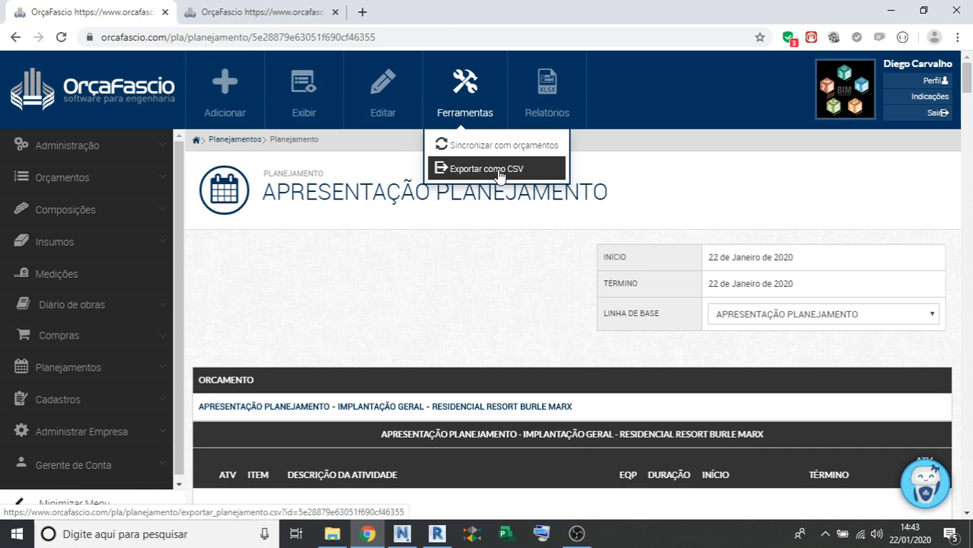
{"action": "mouse_move", "coordinate": [562, 103]}
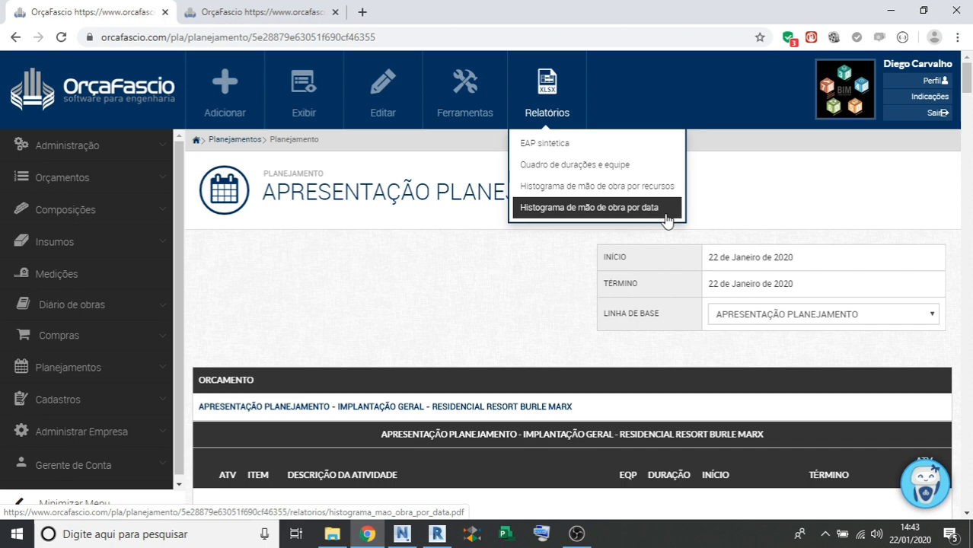
Reopen the resource board of activity 1.1.2 TAPUME COM TELHA METÁLICA and examine its quantity, durations and resource coefficients.
{"action": "scroll", "coordinate": [410, 221], "scroll_direction": "down", "scroll_amount": 1}
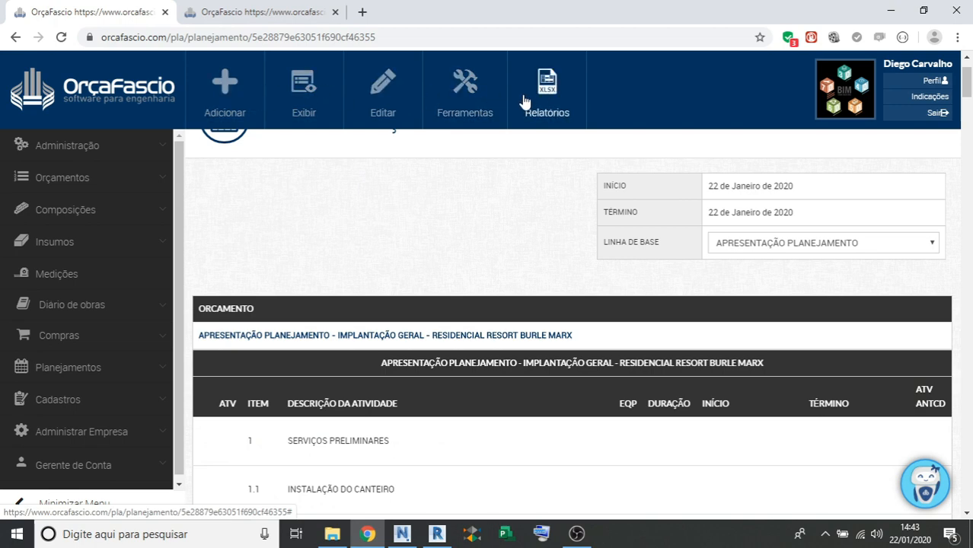
{"action": "scroll", "coordinate": [484, 330], "scroll_direction": "down", "scroll_amount": 2}
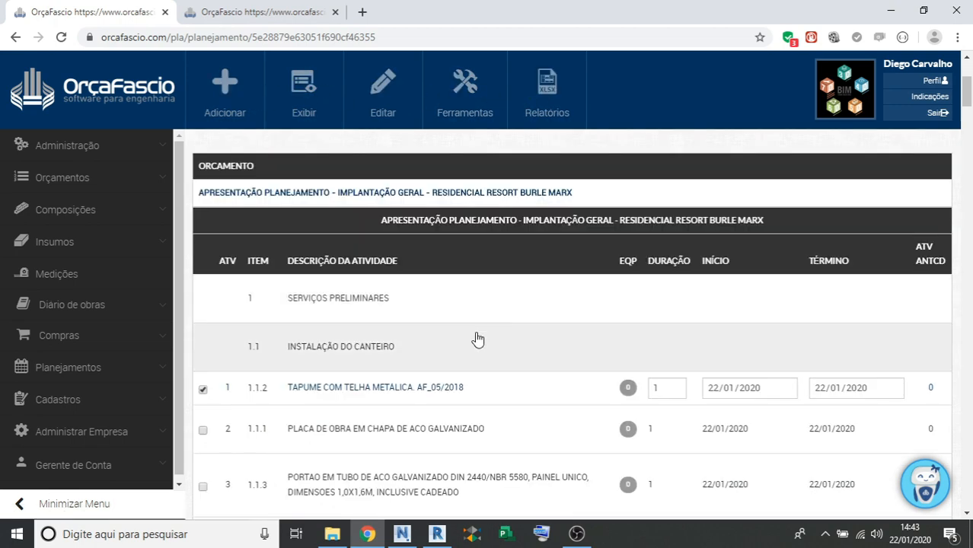
{"action": "scroll", "coordinate": [545, 266], "scroll_direction": "down", "scroll_amount": 1}
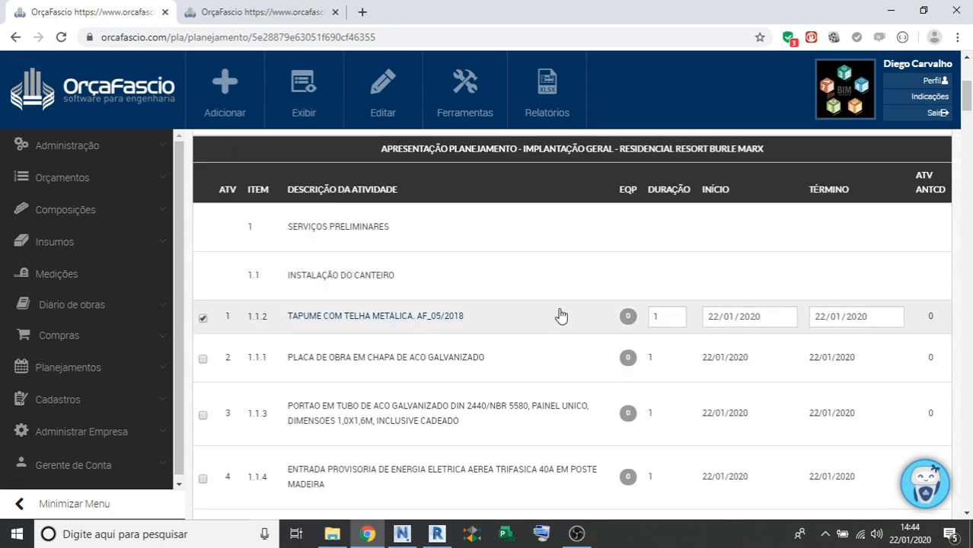
{"action": "left_click", "coordinate": [627, 317]}
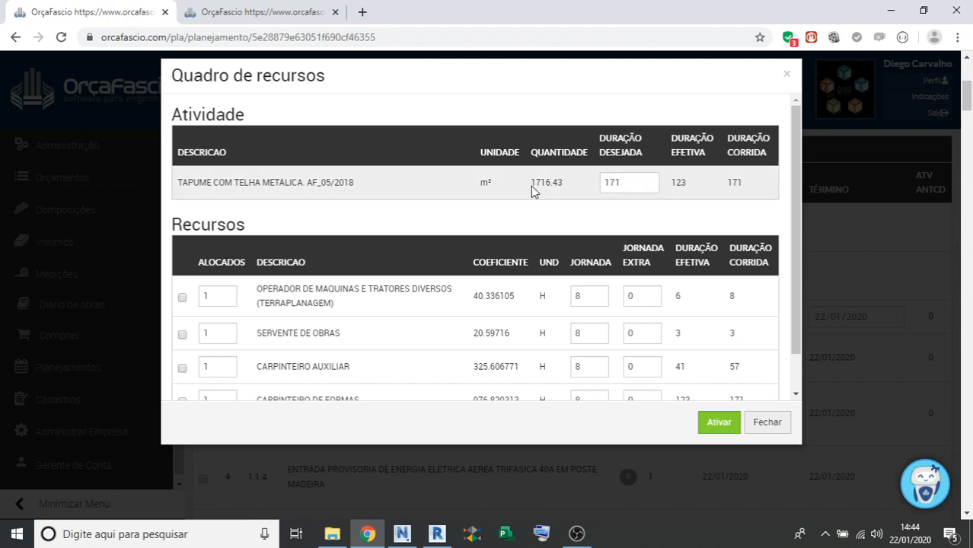
{"action": "left_click_drag", "start_coordinate": [531, 185], "coordinate": [548, 185]}
{"action": "left_click", "coordinate": [565, 183]}
{"action": "double_click", "coordinate": [677, 185]}
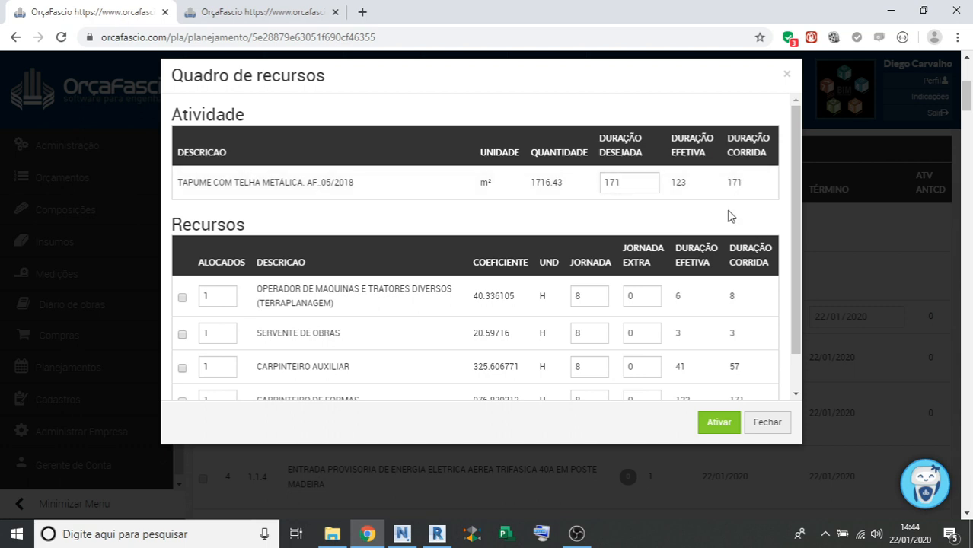
{"action": "scroll", "coordinate": [793, 254], "scroll_direction": "down", "scroll_amount": 1}
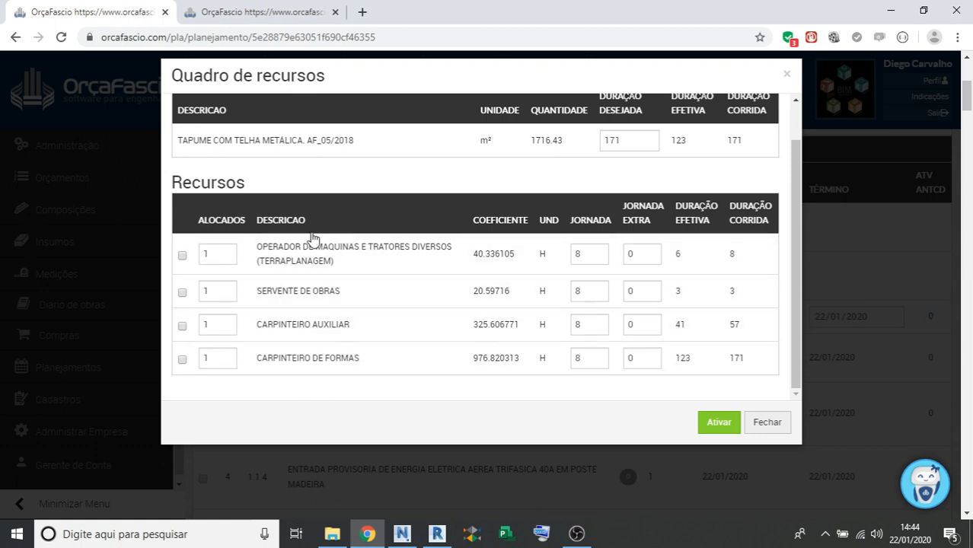
{"action": "left_click_drag", "start_coordinate": [509, 271], "coordinate": [262, 276]}
{"action": "left_click", "coordinate": [395, 238]}
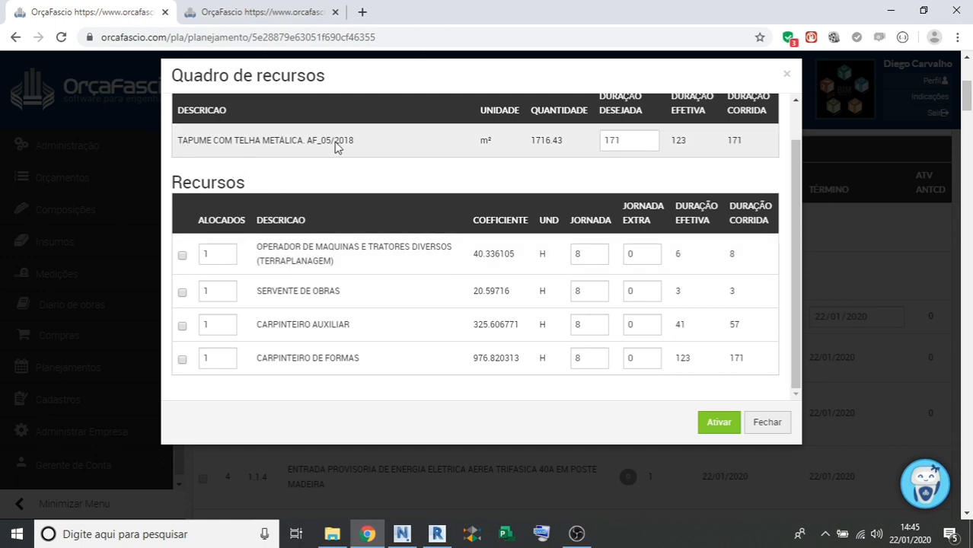
{"action": "left_click_drag", "start_coordinate": [471, 258], "coordinate": [516, 255]}
{"action": "left_click", "coordinate": [517, 209]}
{"action": "left_click_drag", "start_coordinate": [531, 140], "coordinate": [568, 145]}
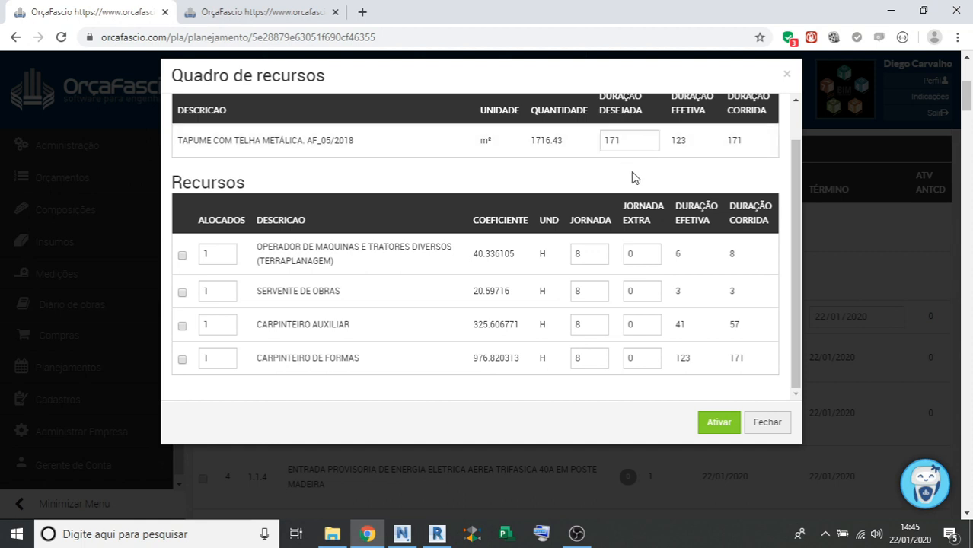
{"action": "scroll", "coordinate": [637, 181], "scroll_direction": "up", "scroll_amount": 1}
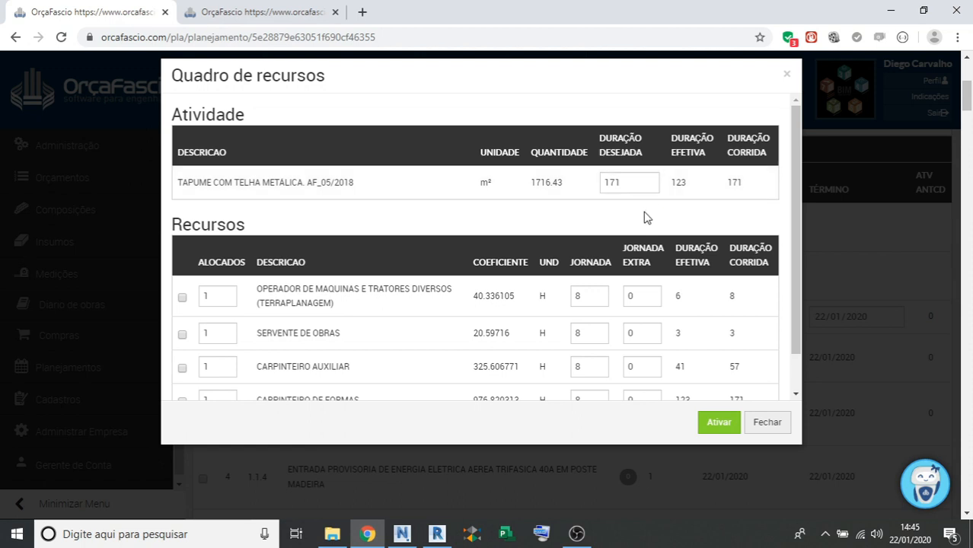
{"action": "scroll", "coordinate": [481, 230], "scroll_direction": "down", "scroll_amount": 1}
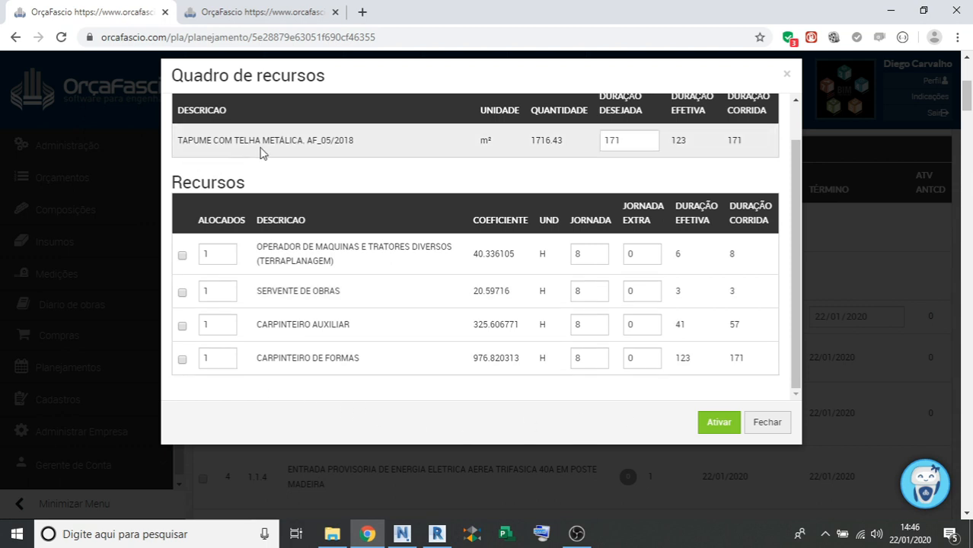
Try allocating 10 CARPINTEIRO DE FORMAS to the activity, and return the allocation to 1.
{"action": "left_click", "coordinate": [214, 359]}
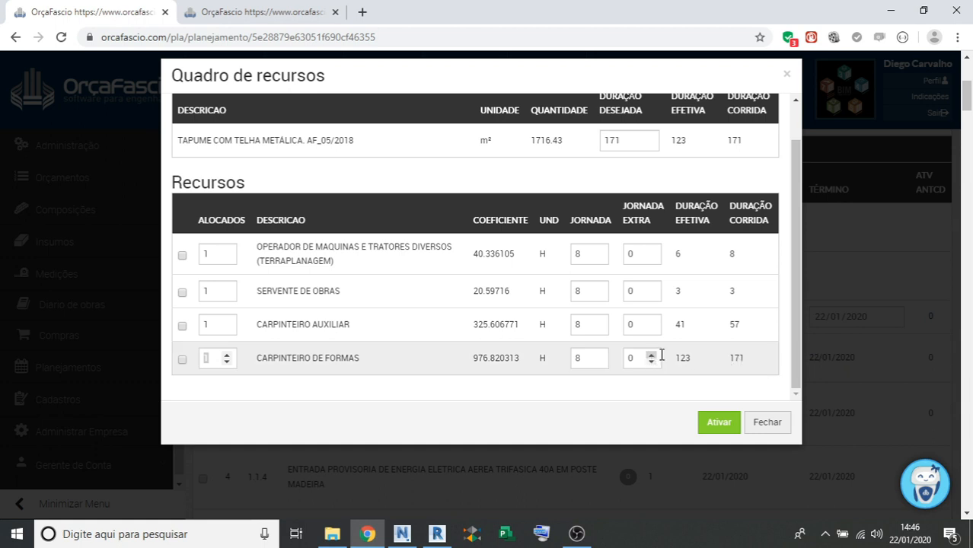
{"action": "type", "text": "10"}
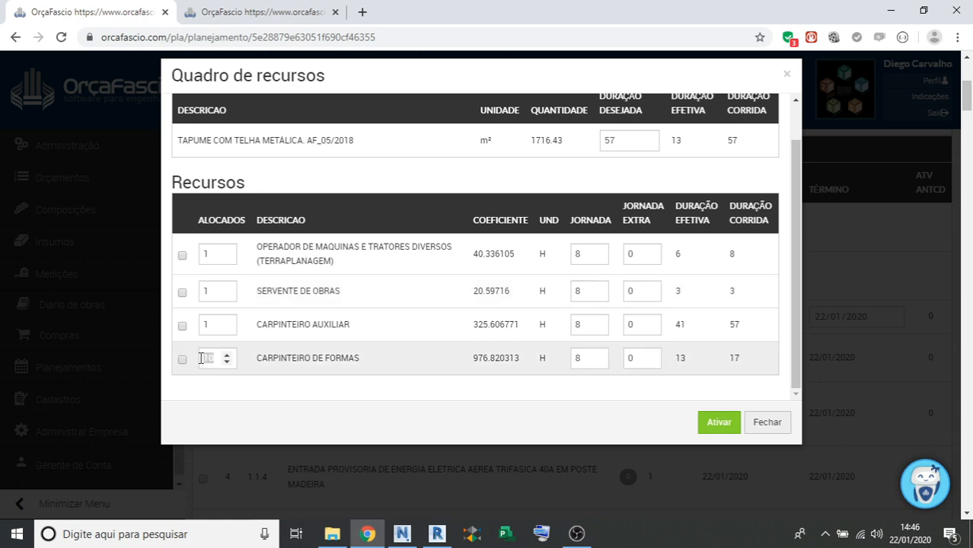
{"action": "key", "text": "BackSpace"}
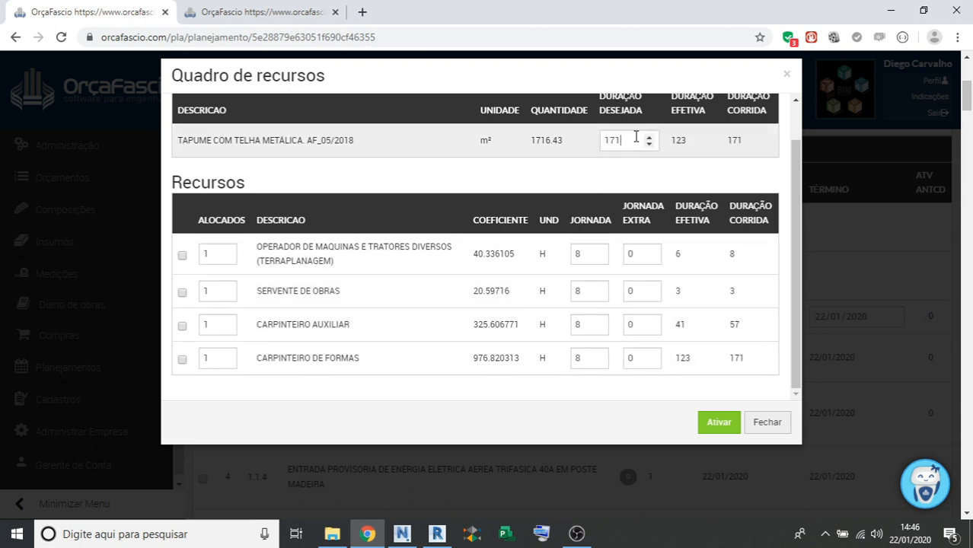
Set the desired duration of activity 1.1.2 TAPUME COM TELHA METÁLICA to 30 and activate its resources.
{"action": "left_click_drag", "start_coordinate": [614, 139], "coordinate": [598, 145]}
{"action": "type", "text": "30"}
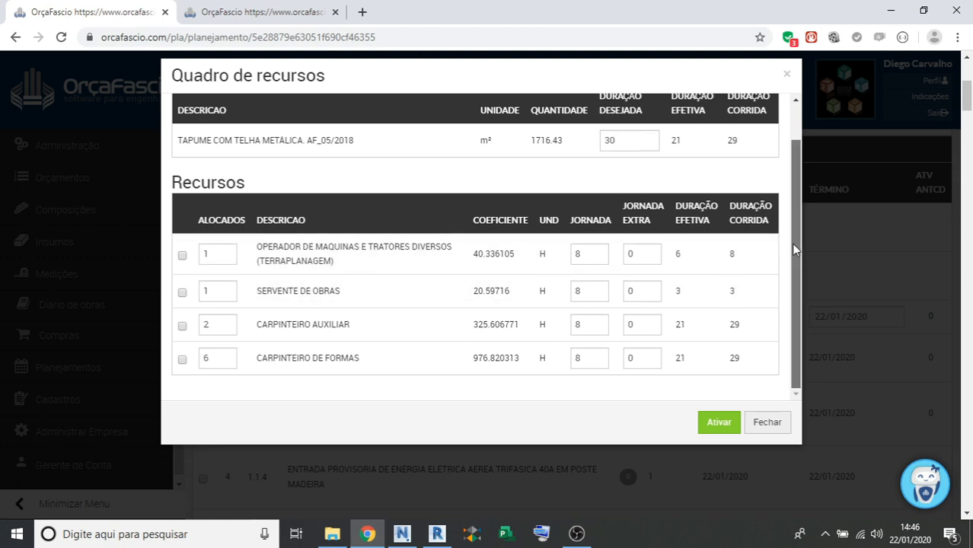
{"action": "scroll", "coordinate": [791, 244], "scroll_direction": "up", "scroll_amount": 1}
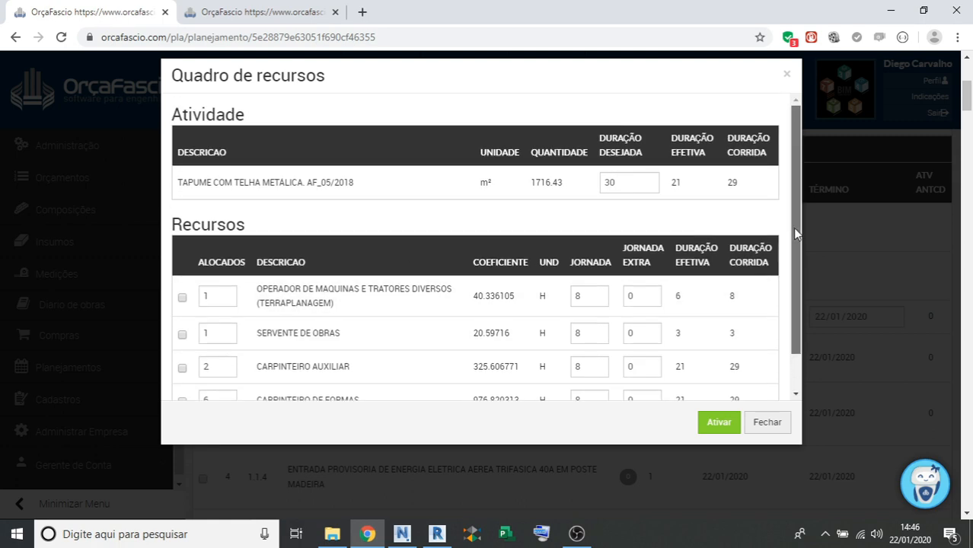
{"action": "left_click_drag", "start_coordinate": [792, 228], "coordinate": [796, 252]}
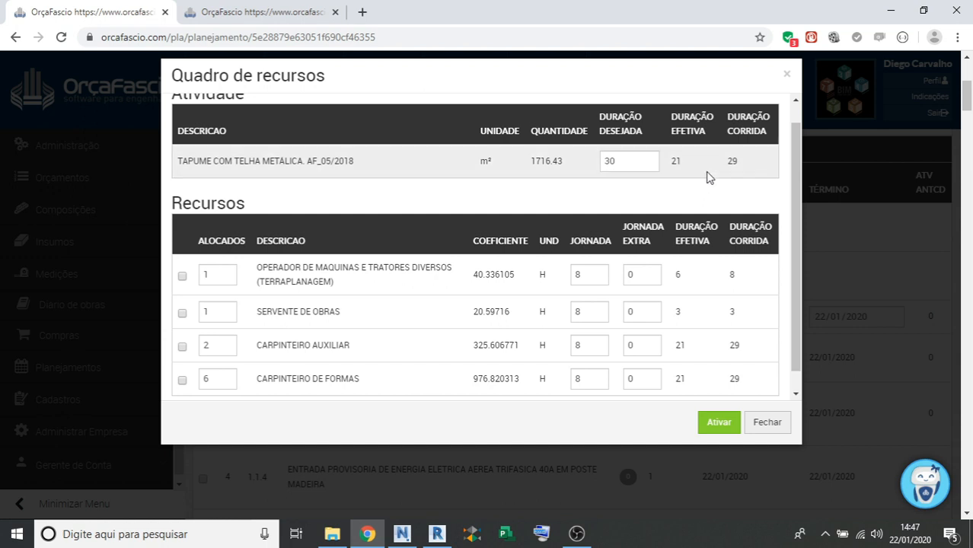
{"action": "left_click_drag", "start_coordinate": [728, 163], "coordinate": [741, 163]}
{"action": "scroll", "coordinate": [525, 252], "scroll_direction": "down", "scroll_amount": 1}
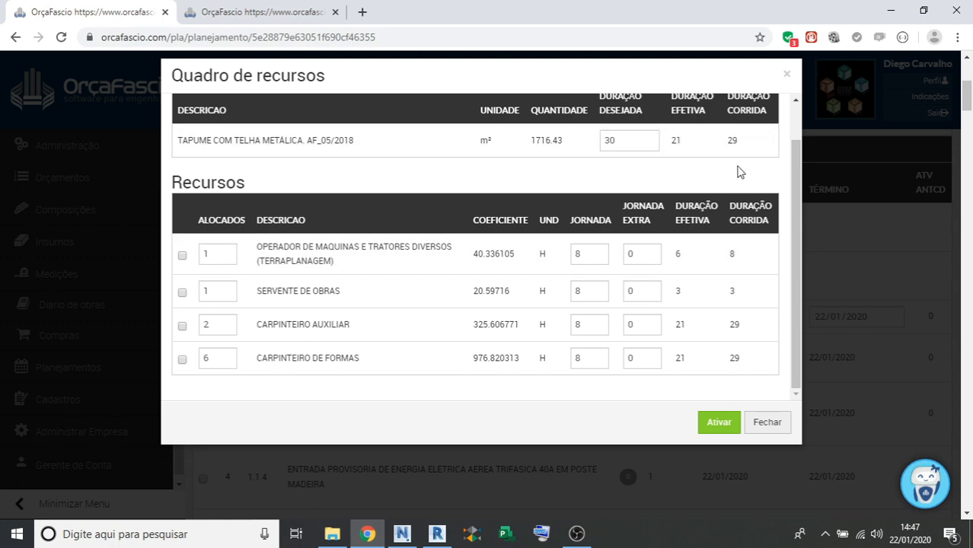
{"action": "left_click", "coordinate": [717, 425]}
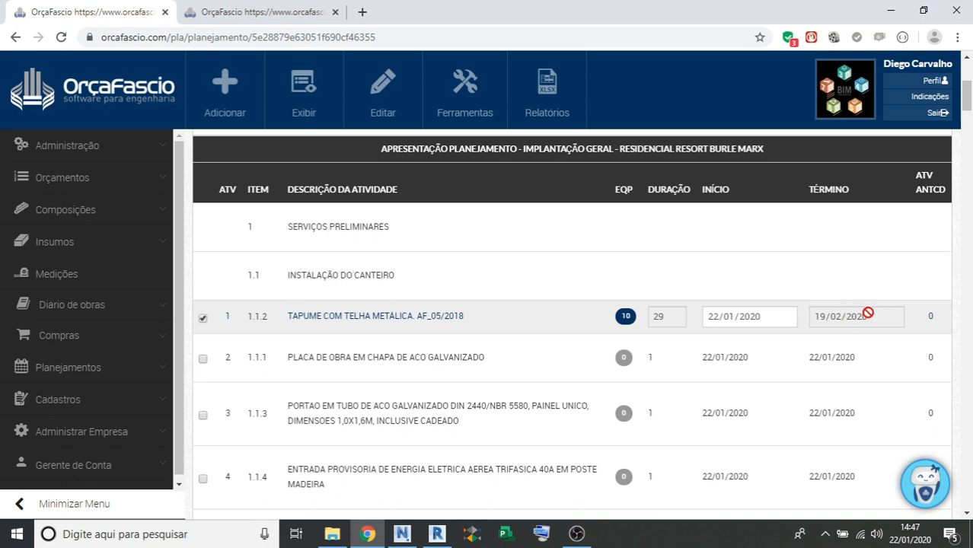
Set the desired duration of activity 1.1.1 PLACA DE OBRA EM CHAPA DE ACO GALVANIZADO to 1 and activate its resources.
{"action": "scroll", "coordinate": [634, 334], "scroll_direction": "down", "scroll_amount": 1}
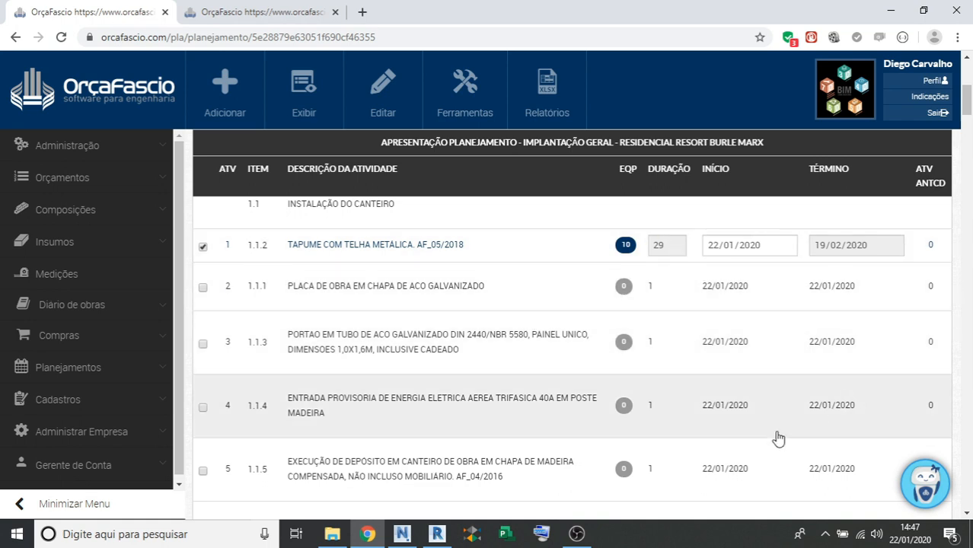
{"action": "left_click", "coordinate": [625, 290]}
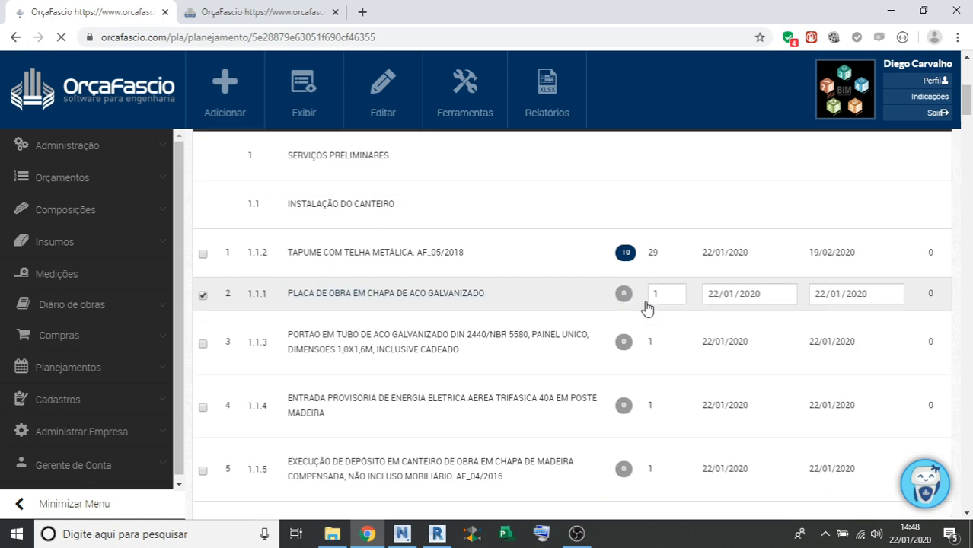
{"action": "left_click", "coordinate": [626, 298]}
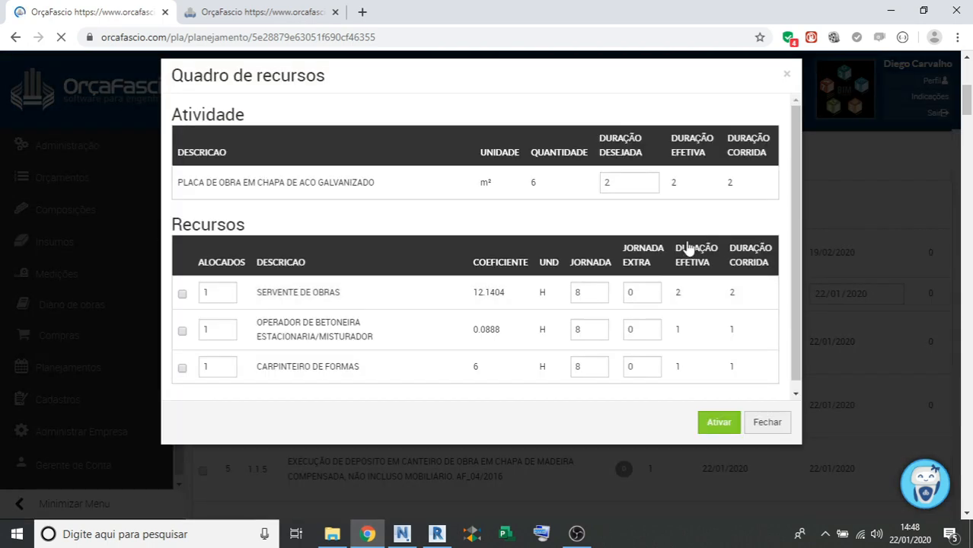
{"action": "left_click_drag", "start_coordinate": [623, 183], "coordinate": [571, 184]}
{"action": "type", "text": "1"}
{"action": "left_click", "coordinate": [720, 424]}
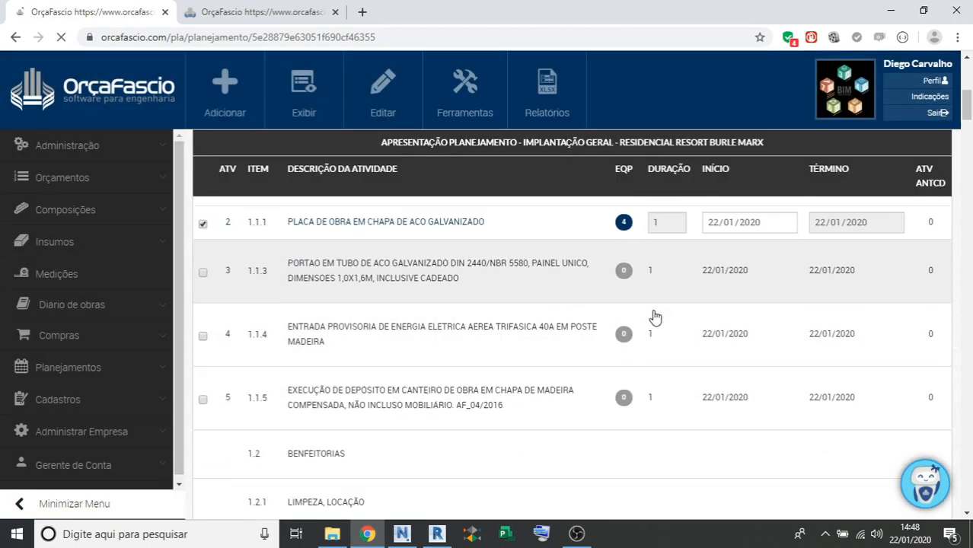
Set the desired duration of activity 1.1.3 PORTAO EM TUBO DE ACO GALVANIZADO to 1 and activate its resources.
{"action": "left_click", "coordinate": [624, 274]}
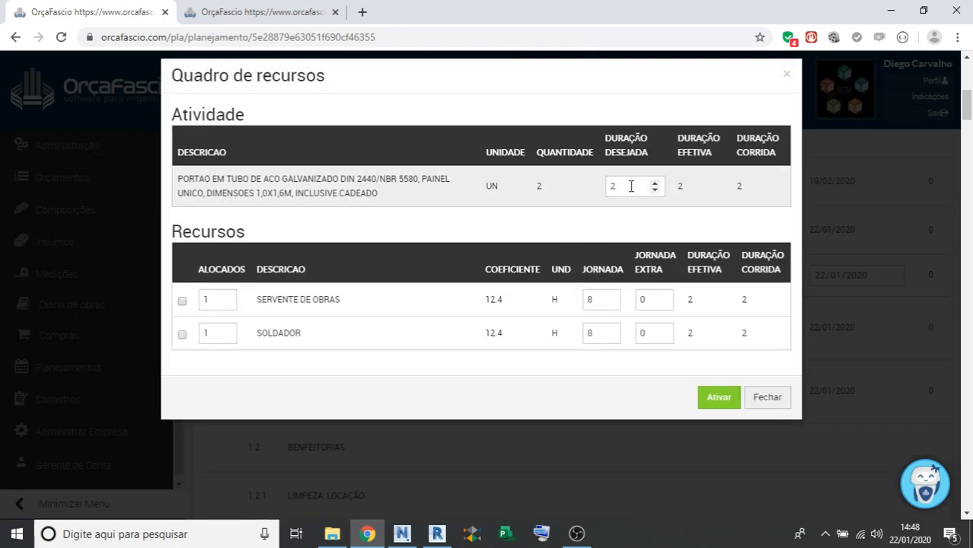
{"action": "type", "text": "1"}
{"action": "left_click", "coordinate": [719, 397]}
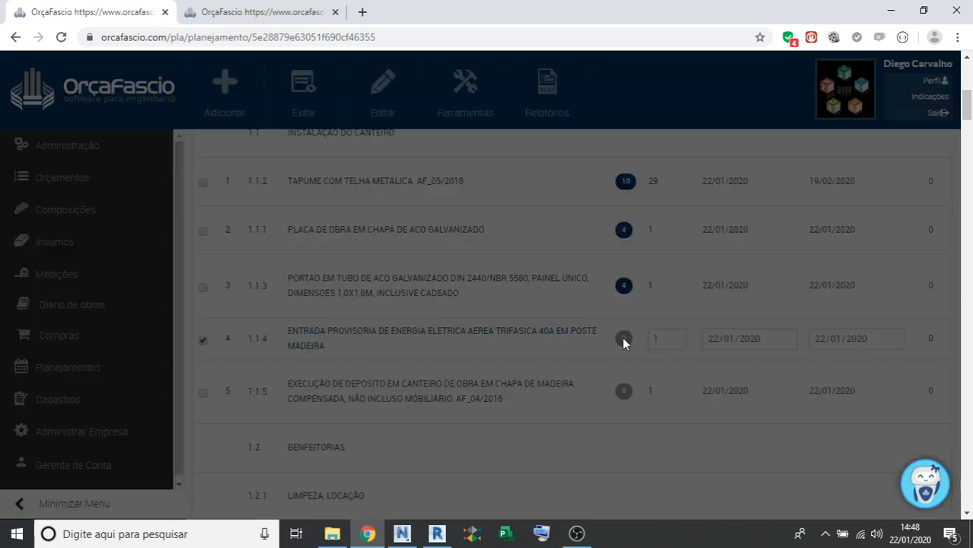
Set the desired duration of activity 1.1.4 ENTRADA PROVISORIA DE ENERGIA ELETRICA to 1 and activate its resources.
{"action": "left_click_drag", "start_coordinate": [618, 187], "coordinate": [586, 187]}
{"action": "type", "text": "1"}
{"action": "left_click", "coordinate": [513, 253]}
{"action": "left_click", "coordinate": [719, 397]}
Set the desired duration of activity 1.1.5 EXECUÇÃO DE DEPÓSITO EM CANTEIRO DE OBRA to 5 and activate its resources.
{"action": "scroll", "coordinate": [624, 335], "scroll_direction": "down", "scroll_amount": 1}
{"action": "left_click", "coordinate": [624, 332]}
{"action": "type", "text": "3"}
{"action": "scroll", "coordinate": [680, 260], "scroll_direction": "down", "scroll_amount": 2}
{"action": "scroll", "coordinate": [680, 260], "scroll_direction": "up", "scroll_amount": 2}
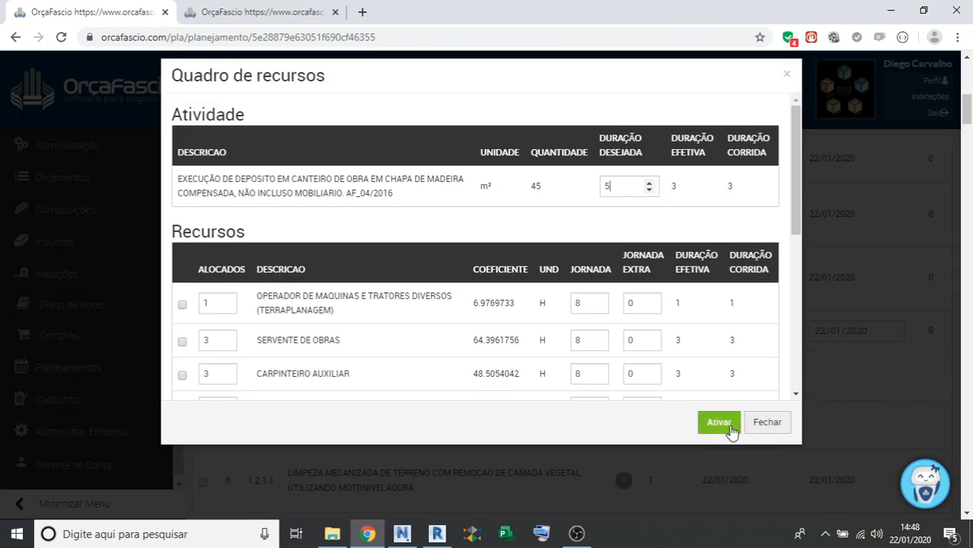
{"action": "left_click", "coordinate": [730, 427]}
Set the desired duration of activity 1.2.1.1 LIMPEZA MECANIZADA DE TERRENO to 3 and activate its resources.
{"action": "scroll", "coordinate": [633, 346], "scroll_direction": "down", "scroll_amount": 3}
{"action": "left_click", "coordinate": [623, 263]}
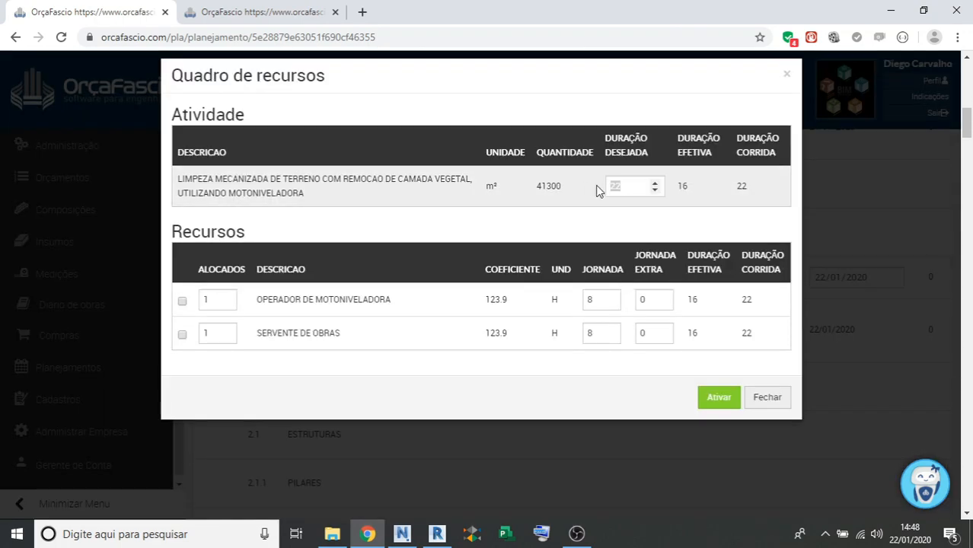
{"action": "type", "text": "3"}
{"action": "left_click", "coordinate": [719, 396]}
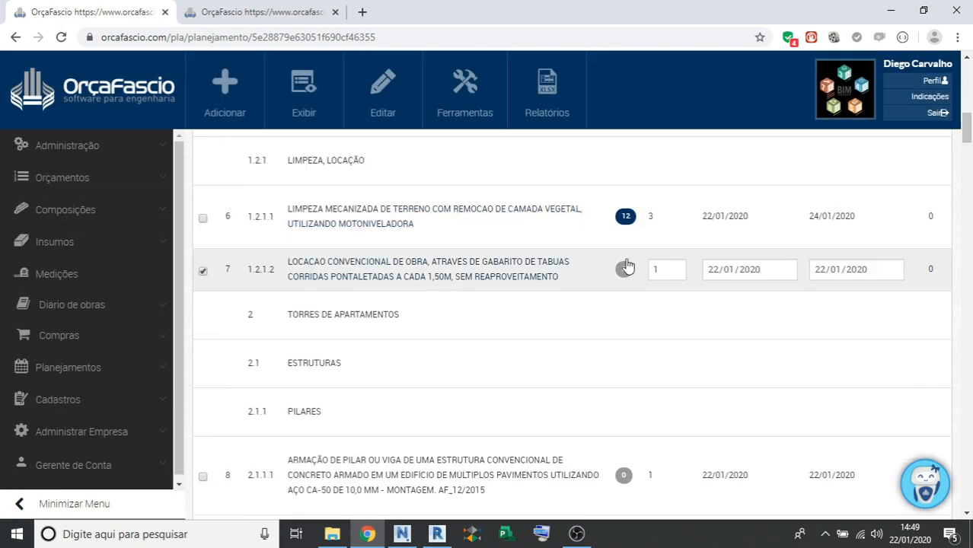
Set the desired duration of activity 1.2.1.2 LOCACAO CONVENCIONAL DE OBRA to 10 and activate its resources.
{"action": "left_click", "coordinate": [624, 267]}
{"action": "type", "text": "10"}
{"action": "left_click", "coordinate": [719, 400]}
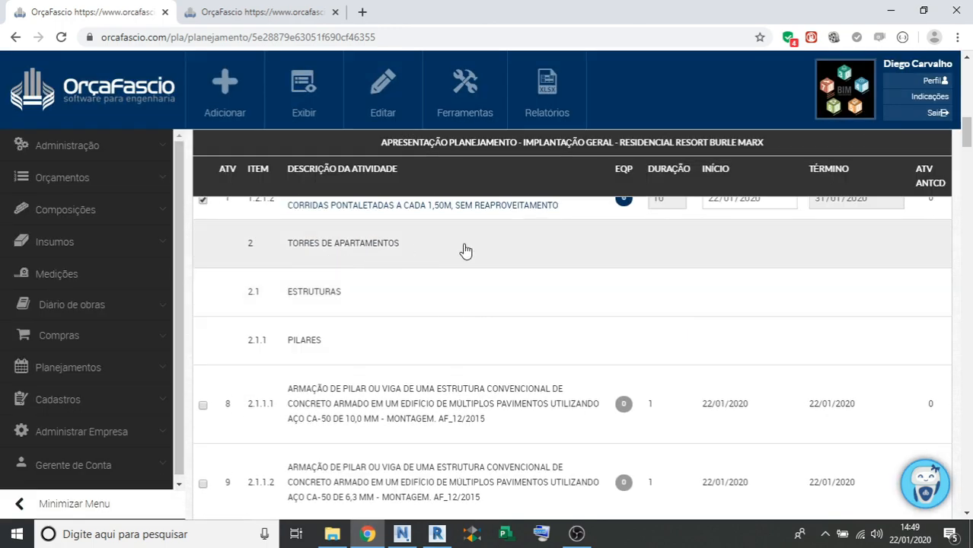
Set the desired duration of pillar activity 2.1.1.1, the 10,0 mm steel ARMAÇÃO, to 30 and activate its resources.
{"action": "scroll", "coordinate": [562, 309], "scroll_direction": "down", "scroll_amount": 1}
{"action": "scroll", "coordinate": [561, 309], "scroll_direction": "down", "scroll_amount": 1}
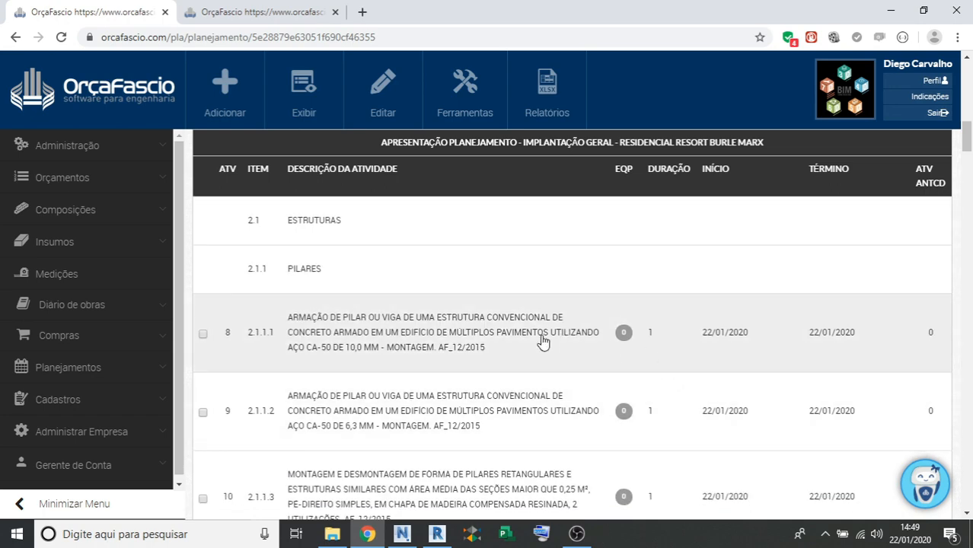
{"action": "left_click", "coordinate": [623, 340]}
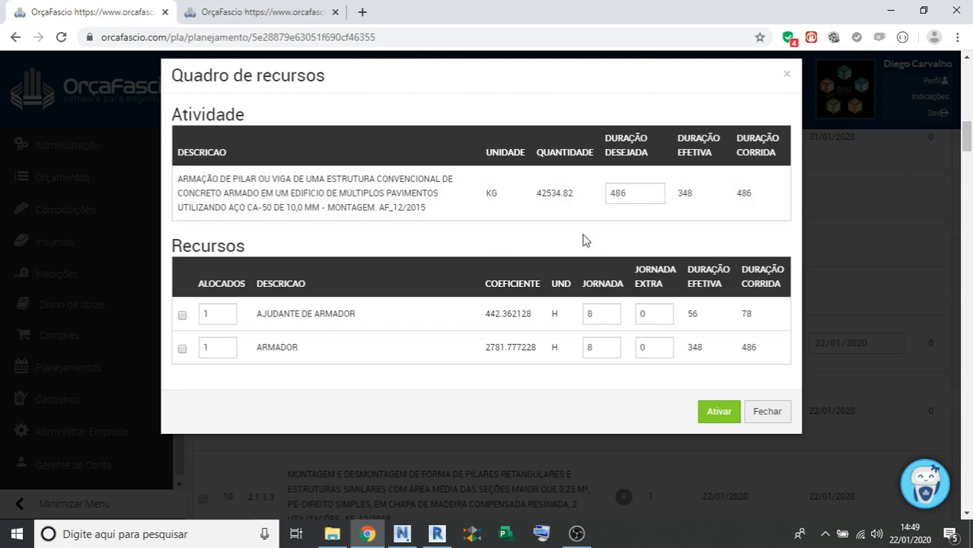
{"action": "left_click_drag", "start_coordinate": [536, 193], "coordinate": [576, 200]}
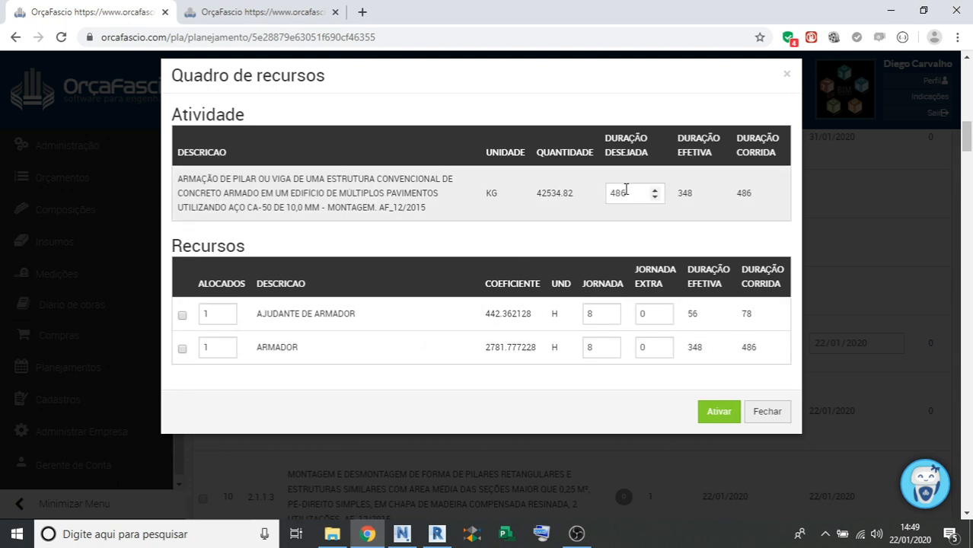
{"action": "double_click", "coordinate": [629, 193]}
{"action": "type", "text": "30"}
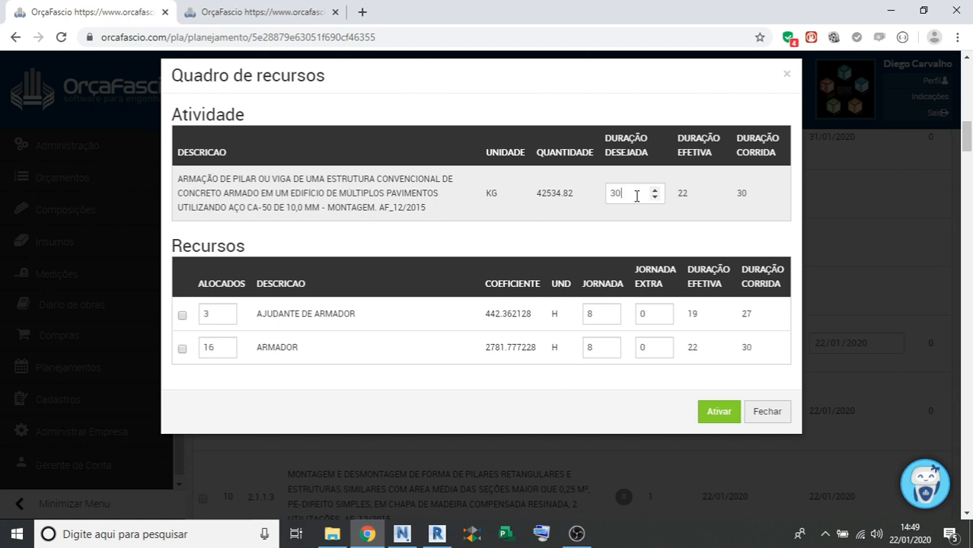
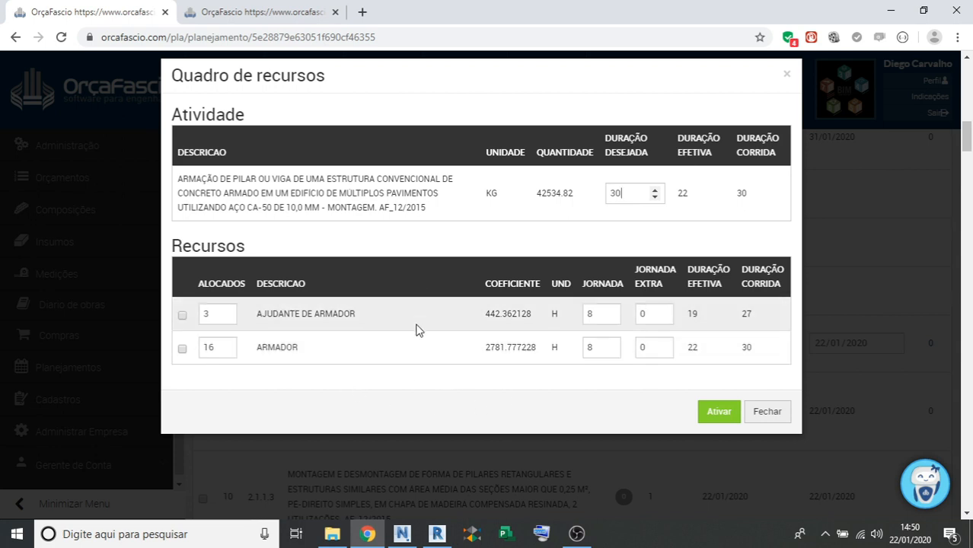
{"action": "left_click_drag", "start_coordinate": [177, 178], "coordinate": [409, 211]}
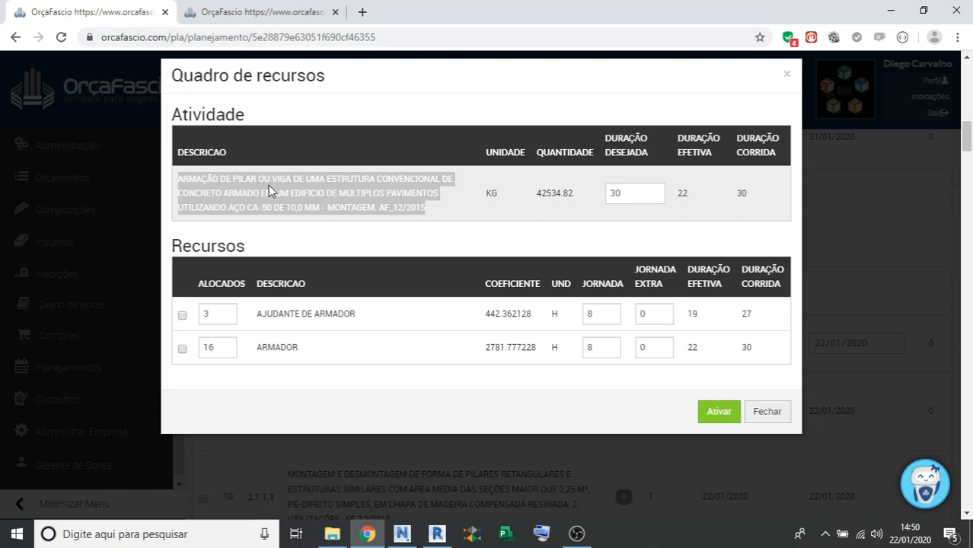
{"action": "left_click", "coordinate": [329, 192]}
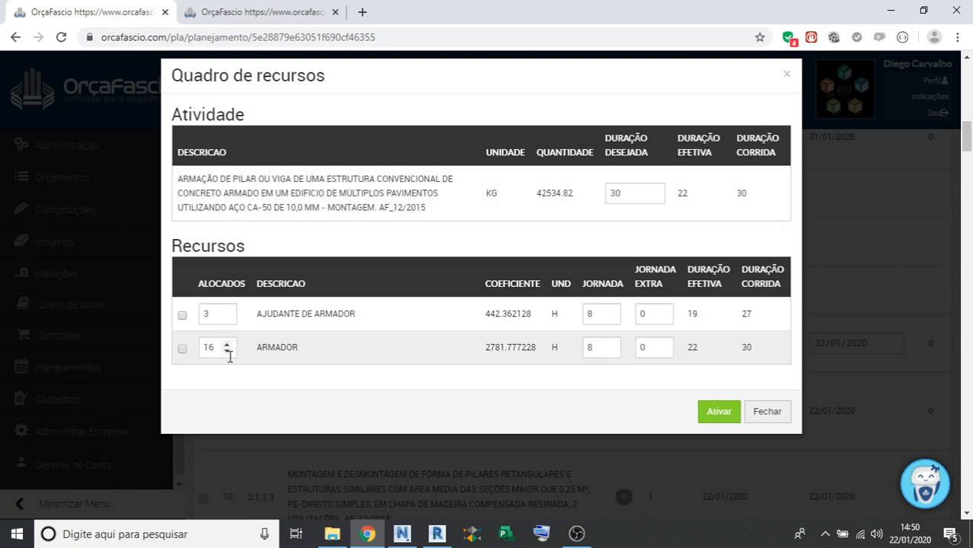
{"action": "left_click", "coordinate": [721, 415]}
Set the desired duration of pillar activity 2.1.1.2, the 6,3 mm steel ARMAÇÃO, to 30 and activate its resources.
{"action": "scroll", "coordinate": [673, 289], "scroll_direction": "down", "scroll_amount": 1}
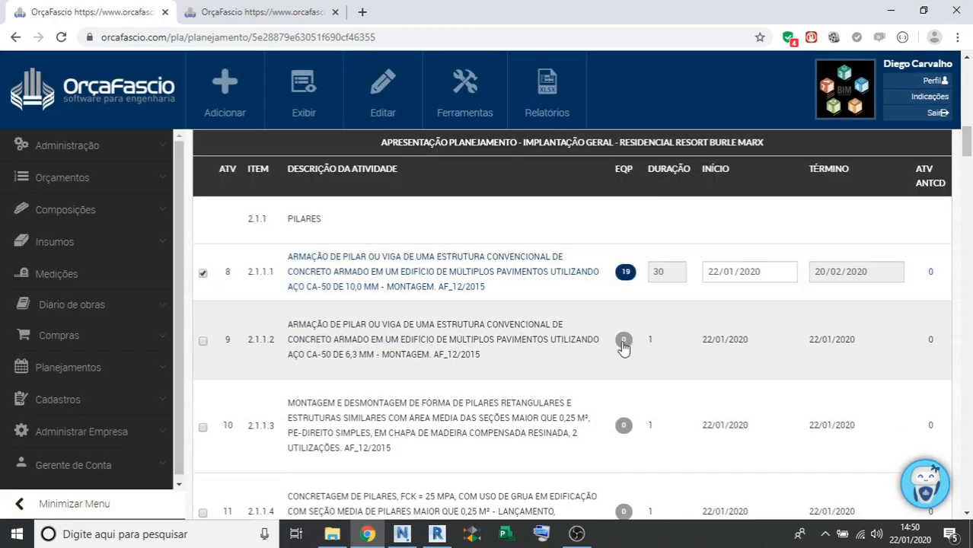
{"action": "left_click", "coordinate": [623, 343]}
{"action": "left_click", "coordinate": [625, 351]}
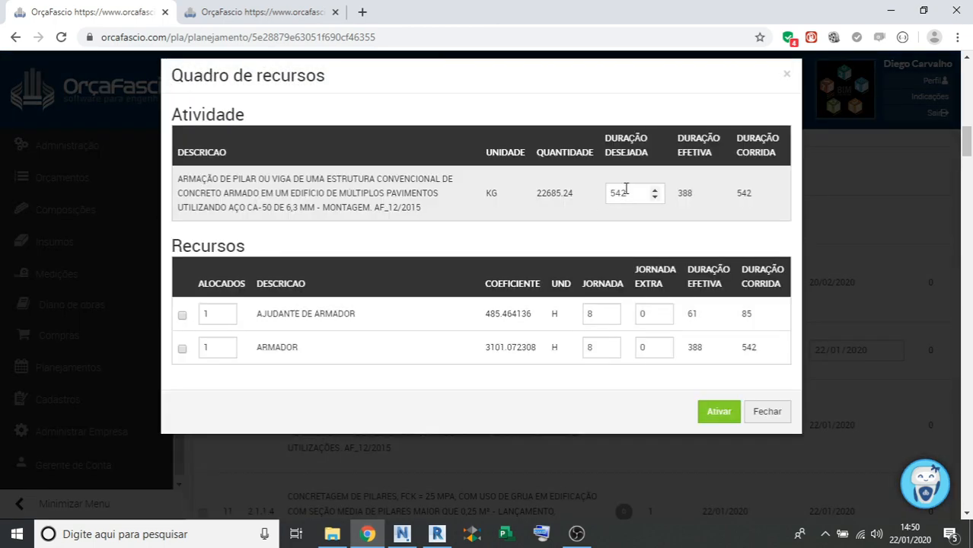
{"action": "double_click", "coordinate": [623, 197]}
{"action": "type", "text": "30"}
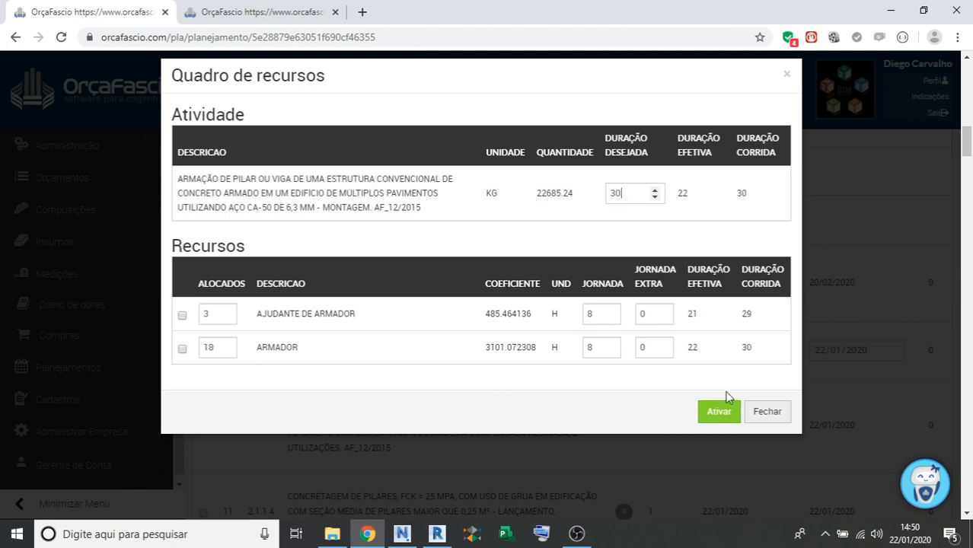
{"action": "left_click", "coordinate": [719, 412]}
Set the desired duration of VIGAS E LAJES activity 2.1.2.1, the 10,0 mm steel ARMAÇÃO, to 30 and activate its resources.
{"action": "scroll", "coordinate": [632, 365], "scroll_direction": "down", "scroll_amount": 1}
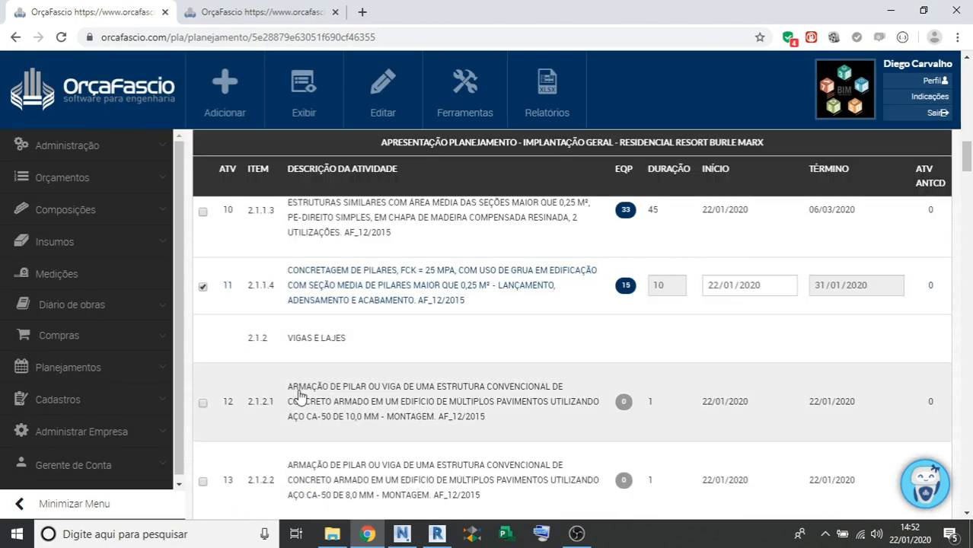
{"action": "scroll", "coordinate": [605, 337], "scroll_direction": "down", "scroll_amount": 1}
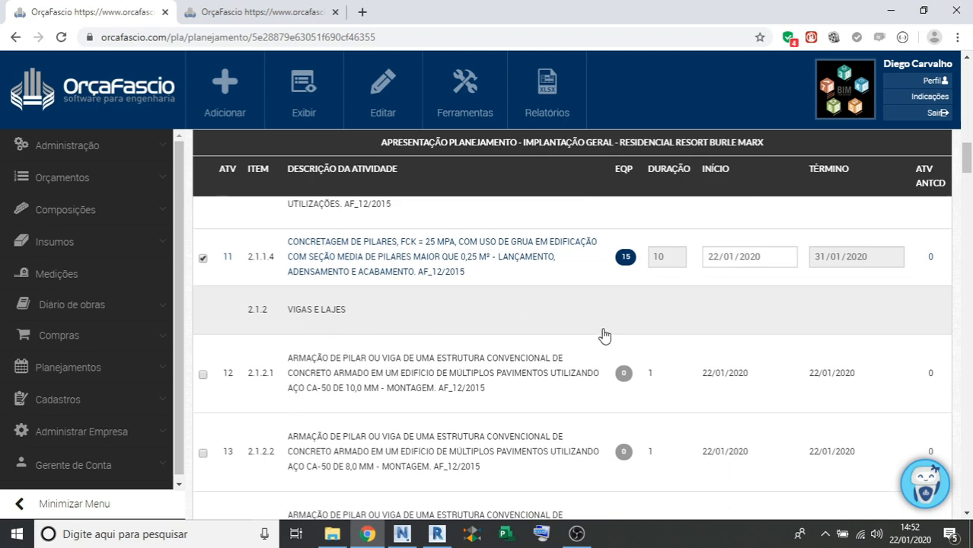
{"action": "left_click", "coordinate": [626, 337]}
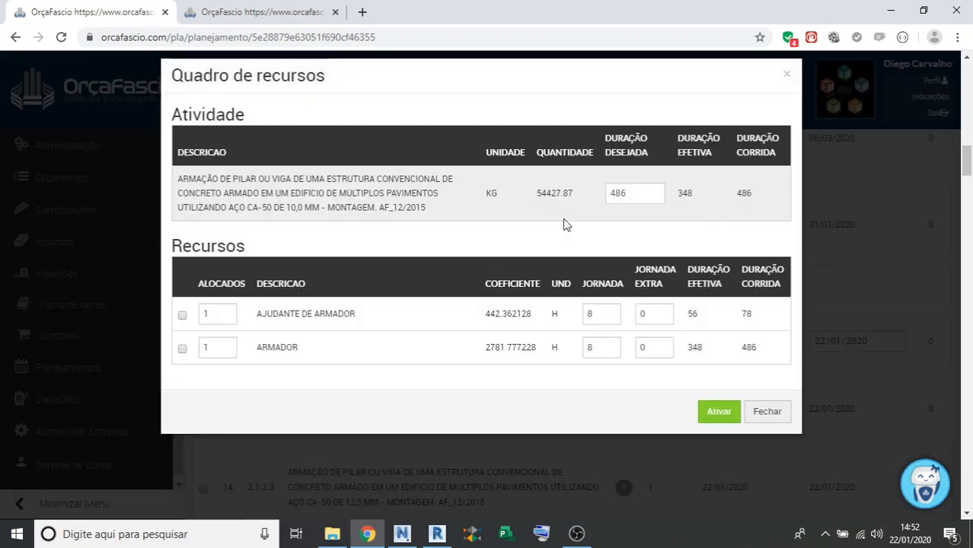
{"action": "left_click_drag", "start_coordinate": [642, 191], "coordinate": [595, 197]}
{"action": "type", "text": "30"}
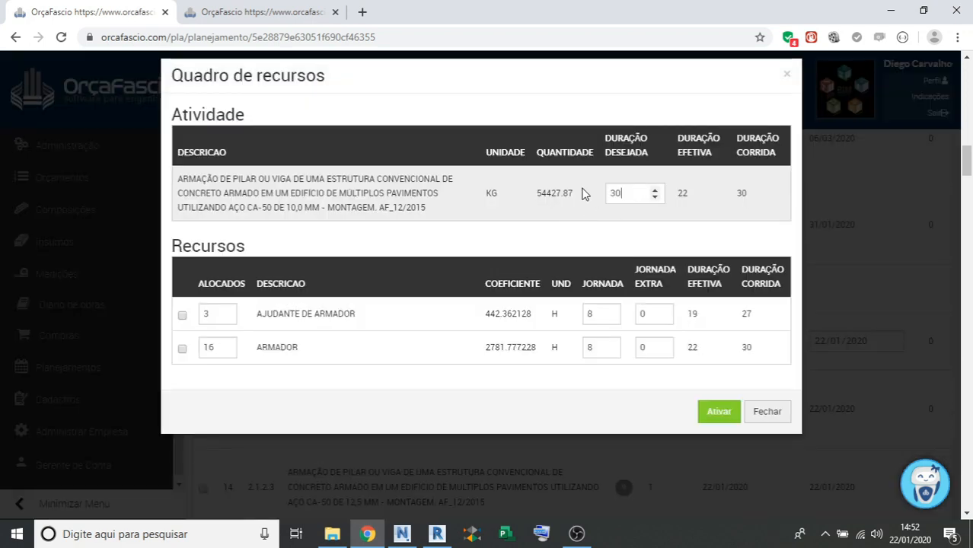
{"action": "left_click", "coordinate": [724, 409]}
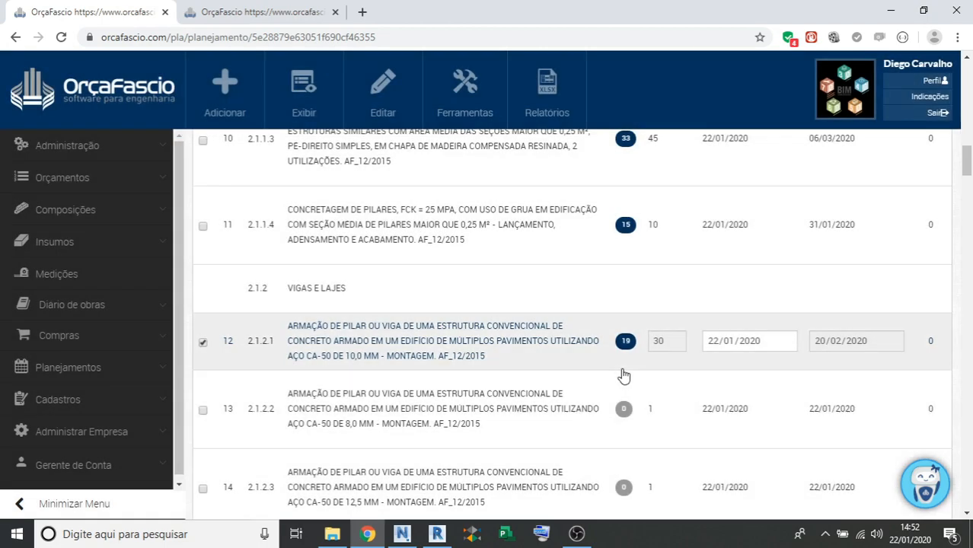
Set the desired duration of VIGAS E LAJES activity 2.1.2.2, the 8,0 mm steel ARMAÇÃO, to 30 and activate its resources.
{"action": "left_click", "coordinate": [625, 418]}
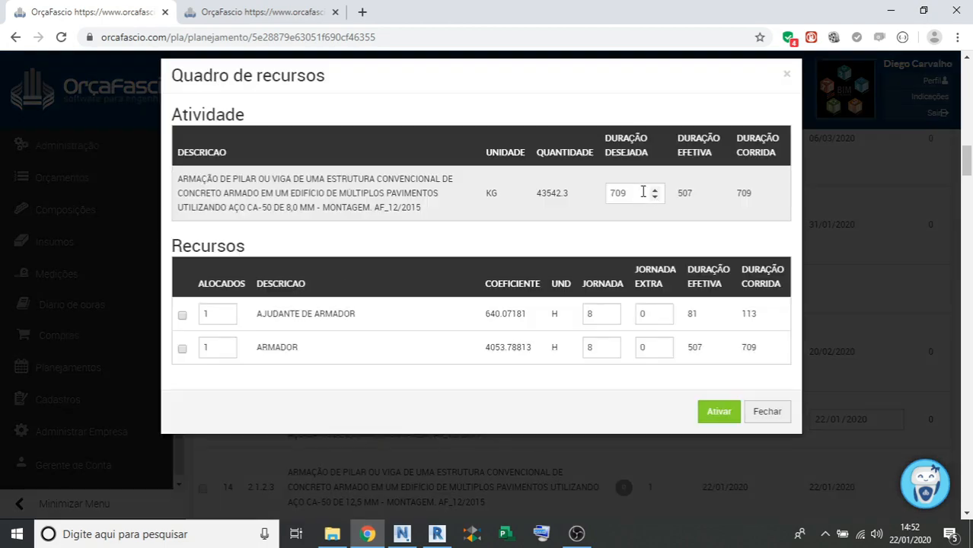
{"action": "double_click", "coordinate": [634, 191]}
{"action": "type", "text": "30"}
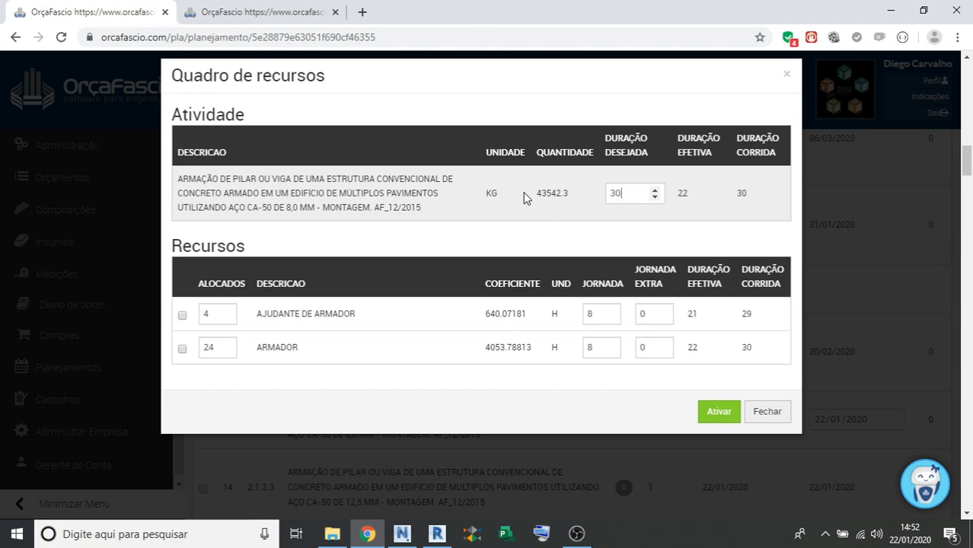
{"action": "left_click", "coordinate": [718, 412]}
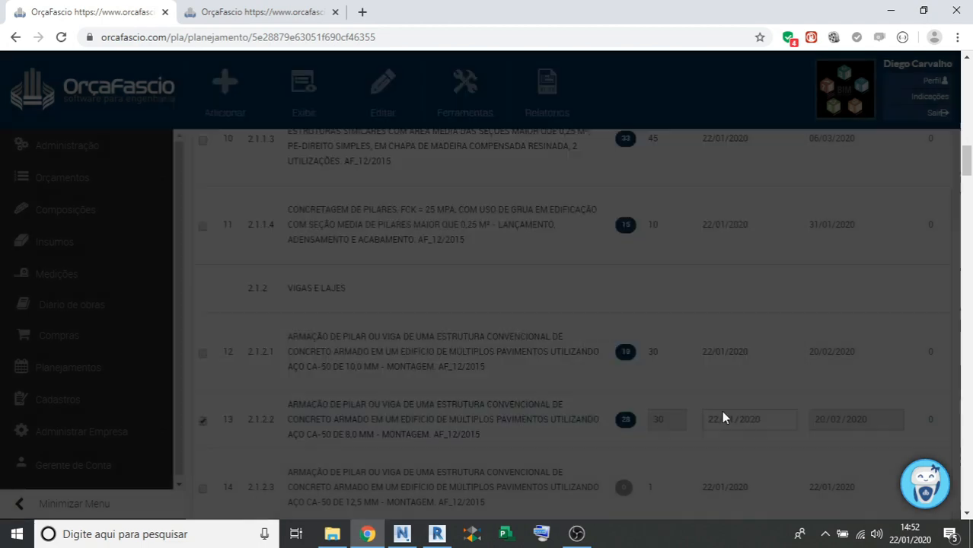
Examine the start and end dates of activities 1.1.2 TAPUME COM TELHA METÁLICA and 1.1.1 PLACA DE OBRA under INSTALAÇÃO DO CANTEIRO.
{"action": "scroll", "coordinate": [495, 344], "scroll_direction": "down", "scroll_amount": 2}
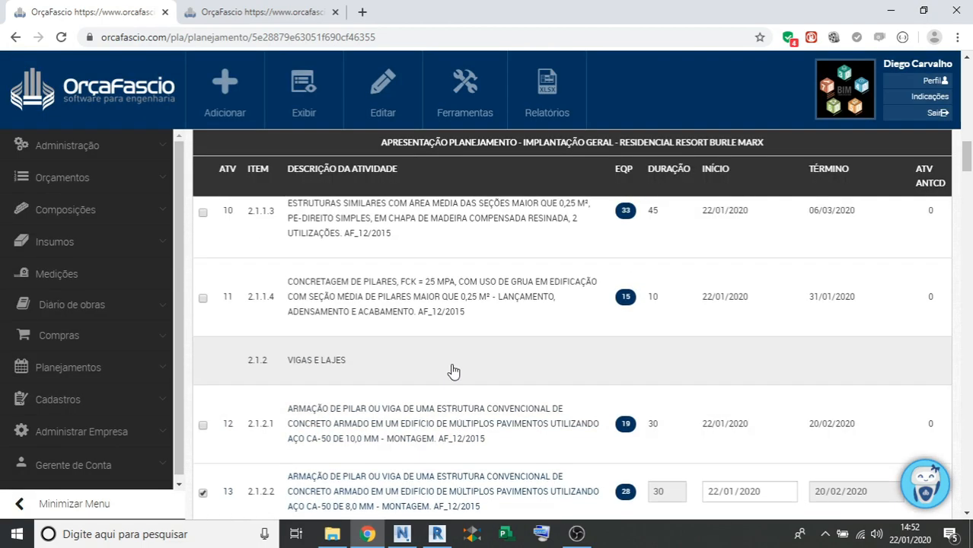
{"action": "scroll", "coordinate": [518, 365], "scroll_direction": "down", "scroll_amount": 1}
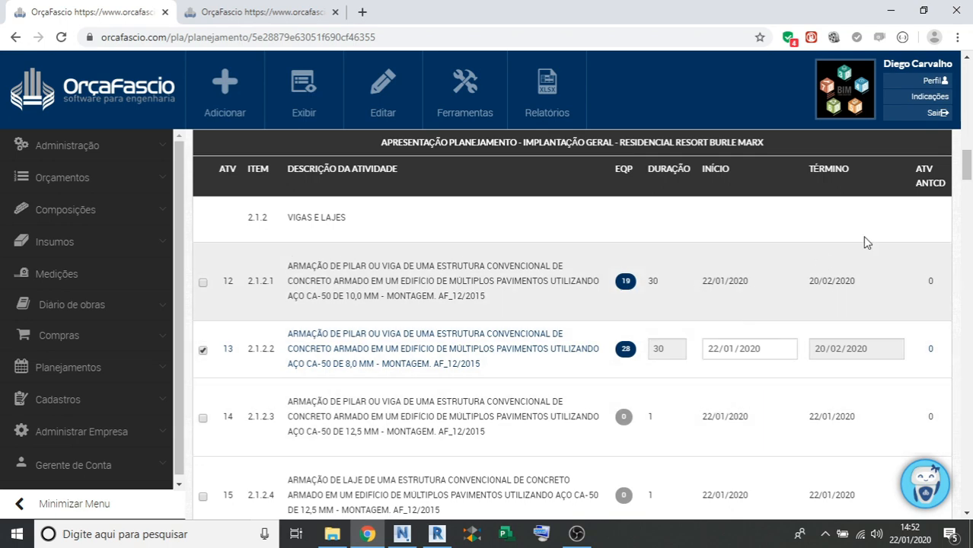
{"action": "left_click_drag", "start_coordinate": [967, 171], "coordinate": [969, 96]}
{"action": "scroll", "coordinate": [691, 343], "scroll_direction": "down", "scroll_amount": 1}
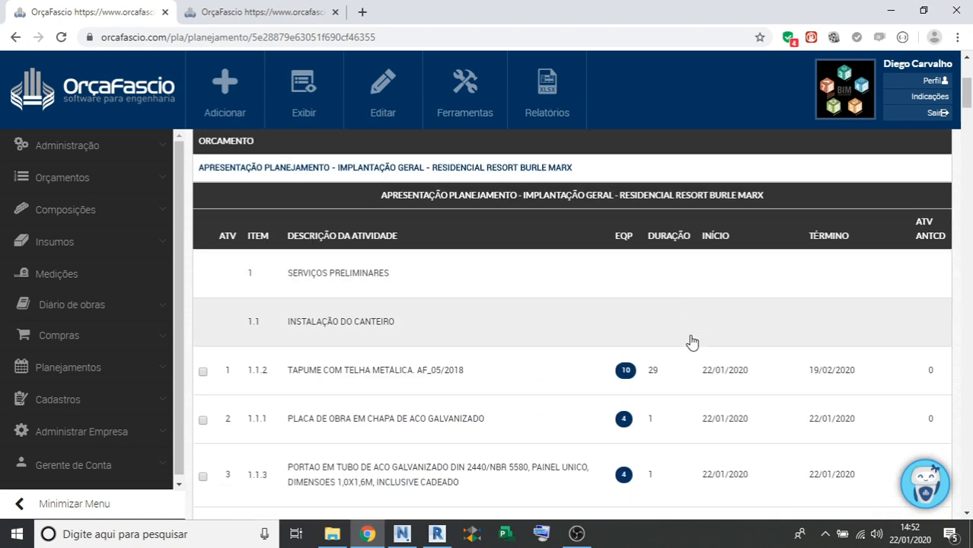
{"action": "scroll", "coordinate": [697, 339], "scroll_direction": "down", "scroll_amount": 3}
{"action": "scroll", "coordinate": [754, 343], "scroll_direction": "up", "scroll_amount": 2}
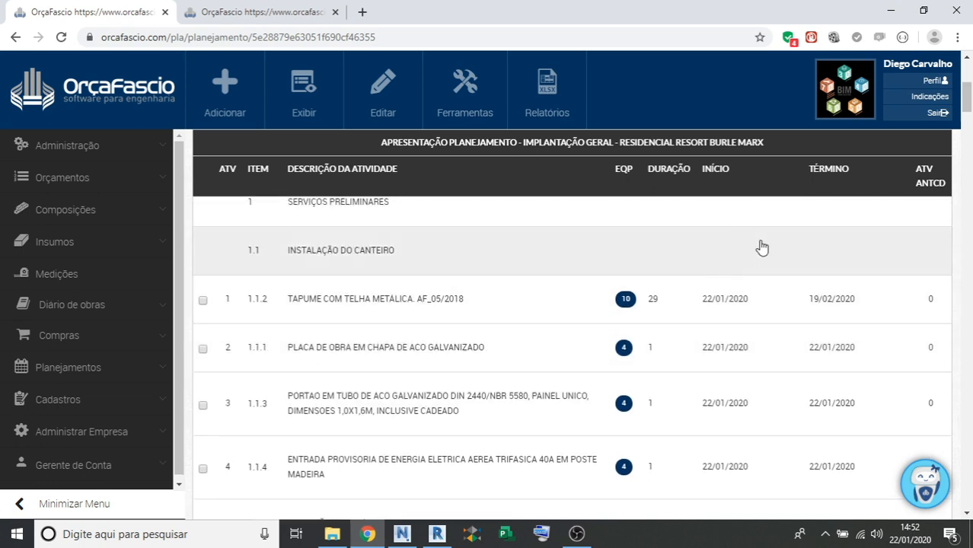
{"action": "left_click", "coordinate": [838, 301]}
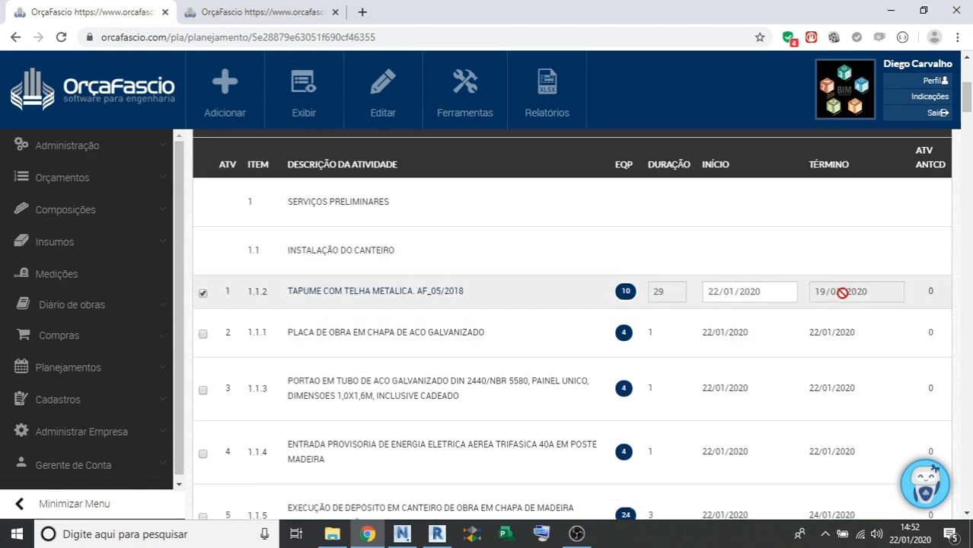
{"action": "left_click", "coordinate": [838, 334]}
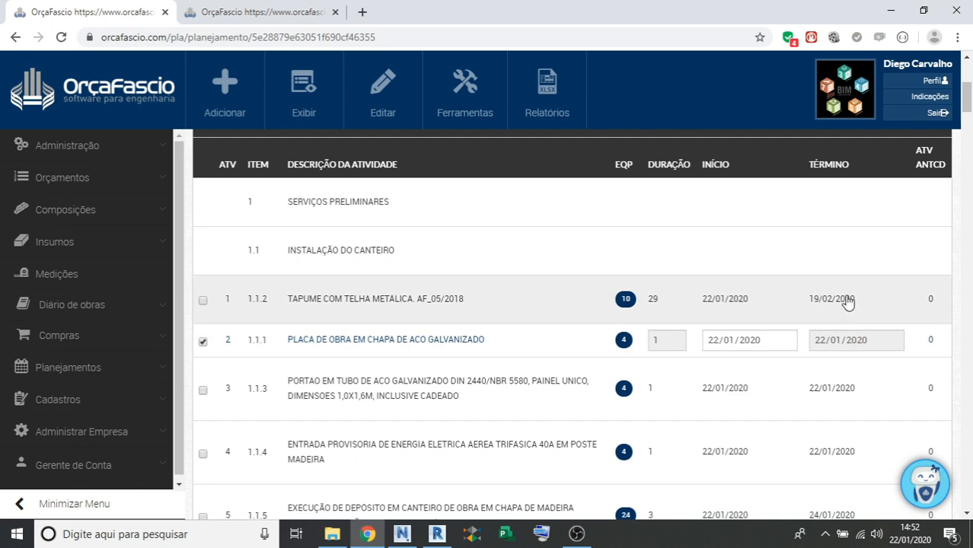
{"action": "left_click", "coordinate": [847, 303]}
{"action": "left_click", "coordinate": [861, 335]}
{"action": "left_click", "coordinate": [833, 302]}
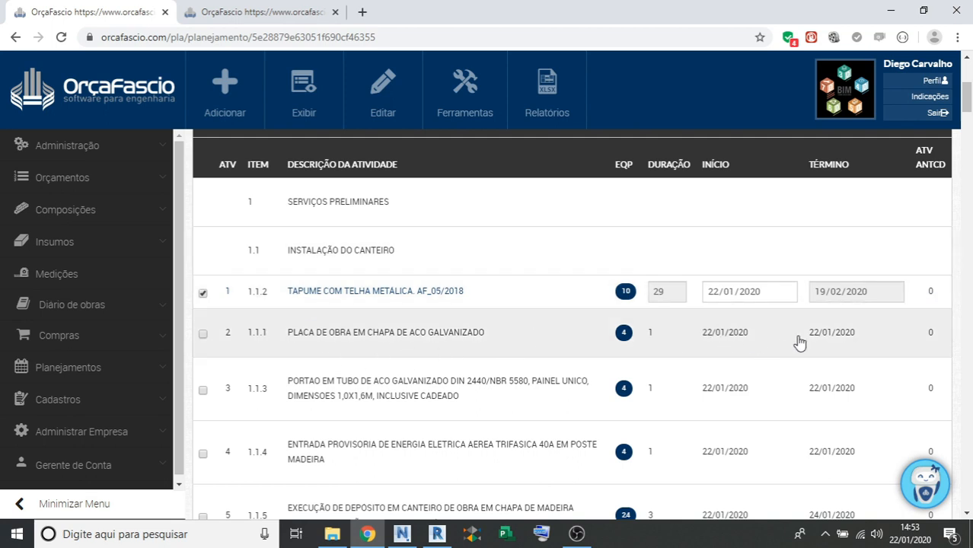
Set the predecessor of activity 1.1.1 PLACA DE OBRA EM CHAPA DE ACO GALVANIZADO to 1 and change it to 1ii.
{"action": "left_click", "coordinate": [873, 338]}
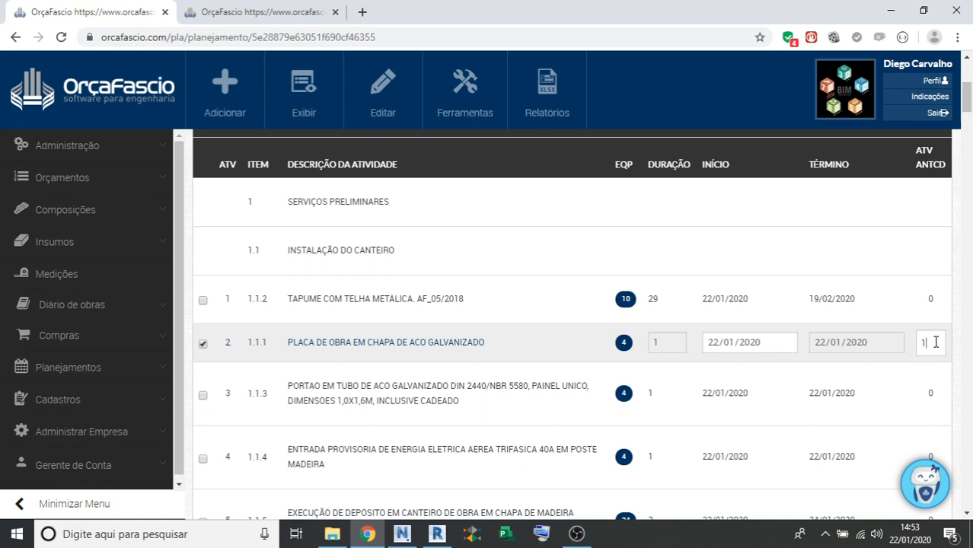
{"action": "key", "text": "Return"}
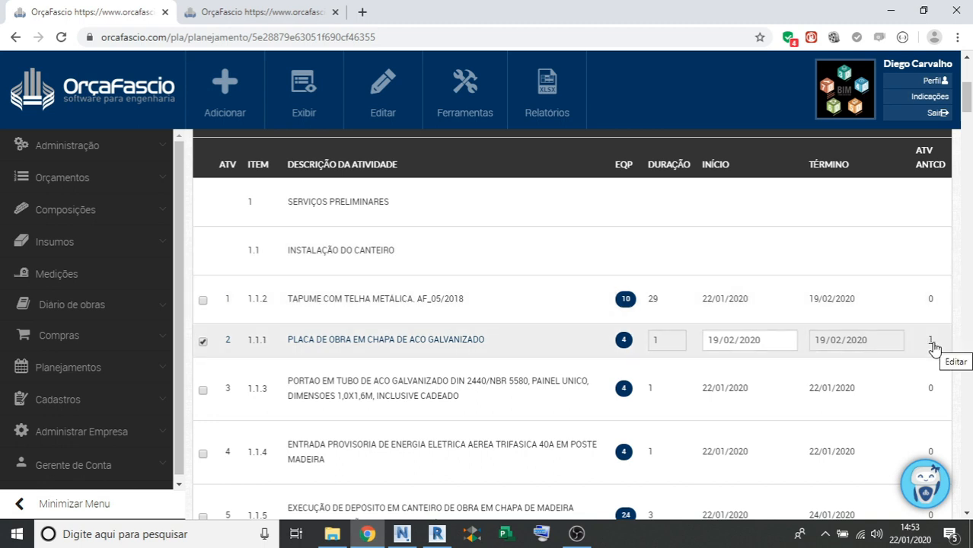
{"action": "left_click", "coordinate": [933, 344]}
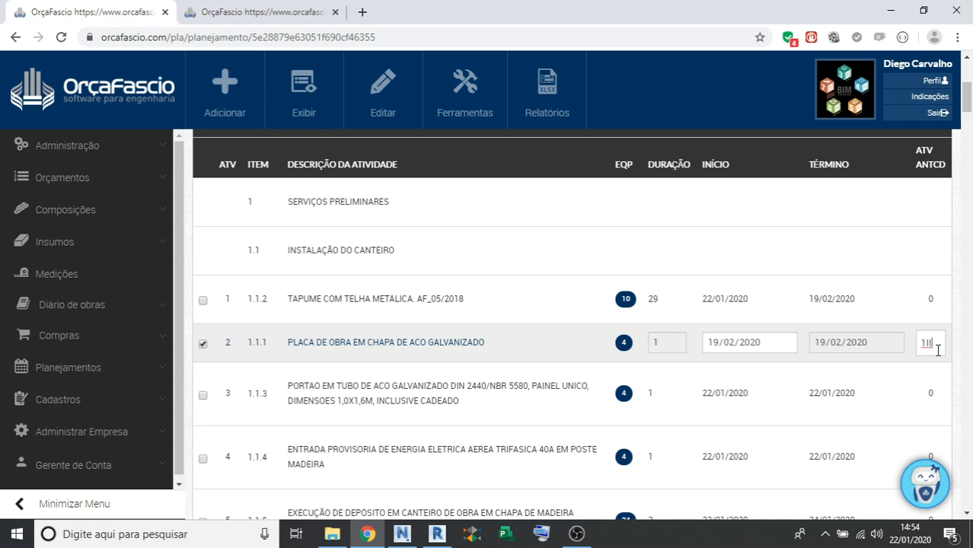
{"action": "key", "text": "Return"}
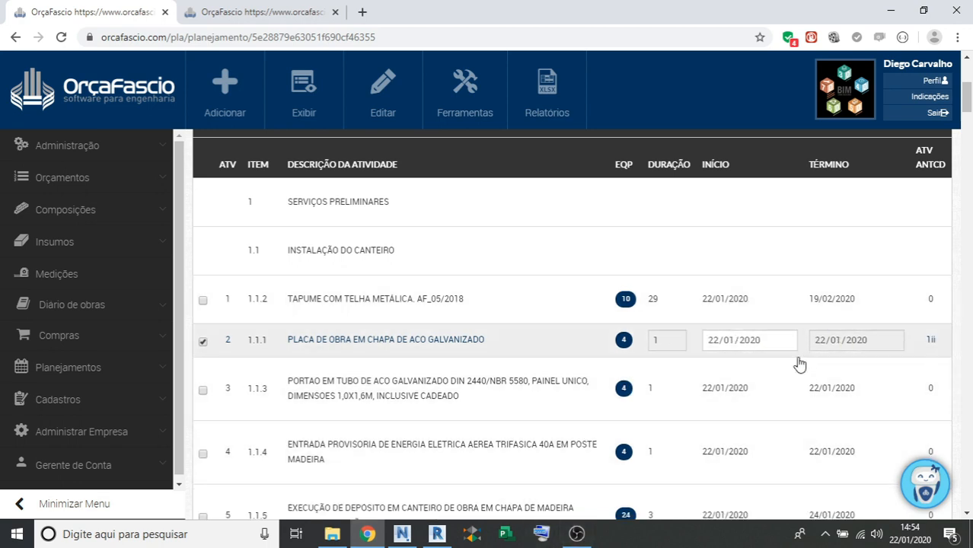
Set the predecessor of activity 1.1.3 PORTAO EM TUBO DE ACO GALVANIZADO to 1ii.
{"action": "scroll", "coordinate": [781, 358], "scroll_direction": "down", "scroll_amount": 1}
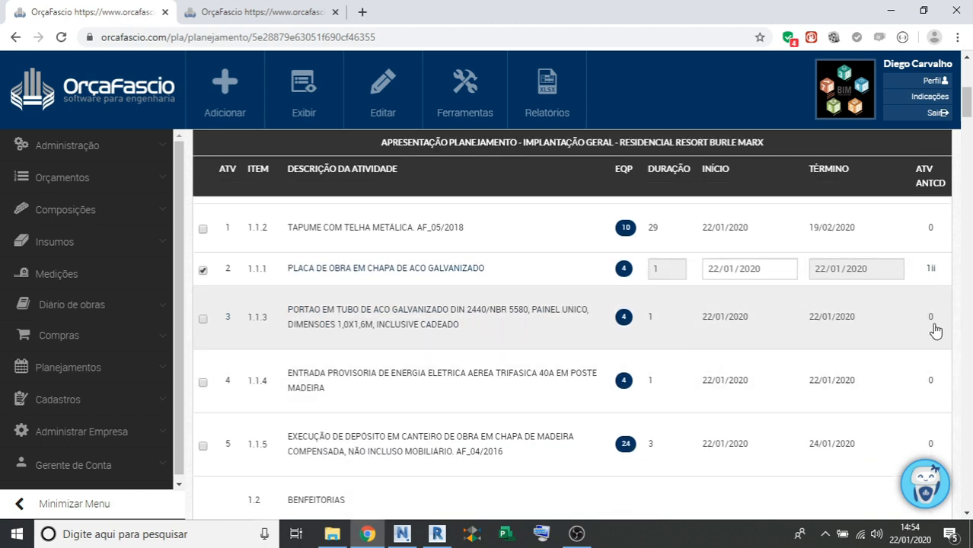
{"action": "left_click", "coordinate": [931, 324]}
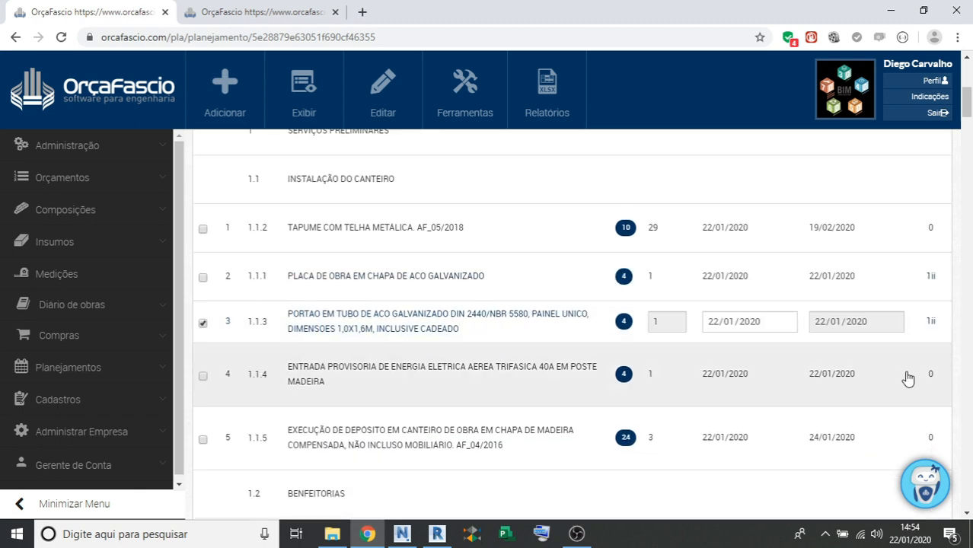
Set the predecessor of activity 1.1.4 ENTRADA PROVISORIA DE ENERGIA ELETRICA to 1ii.
{"action": "left_click", "coordinate": [933, 379]}
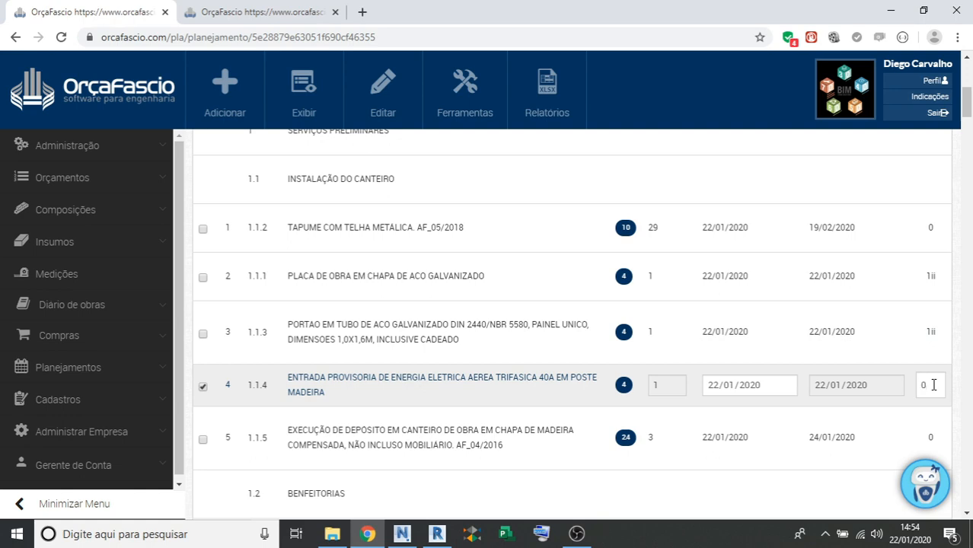
{"action": "scroll", "coordinate": [931, 381], "scroll_direction": "down", "scroll_amount": 1}
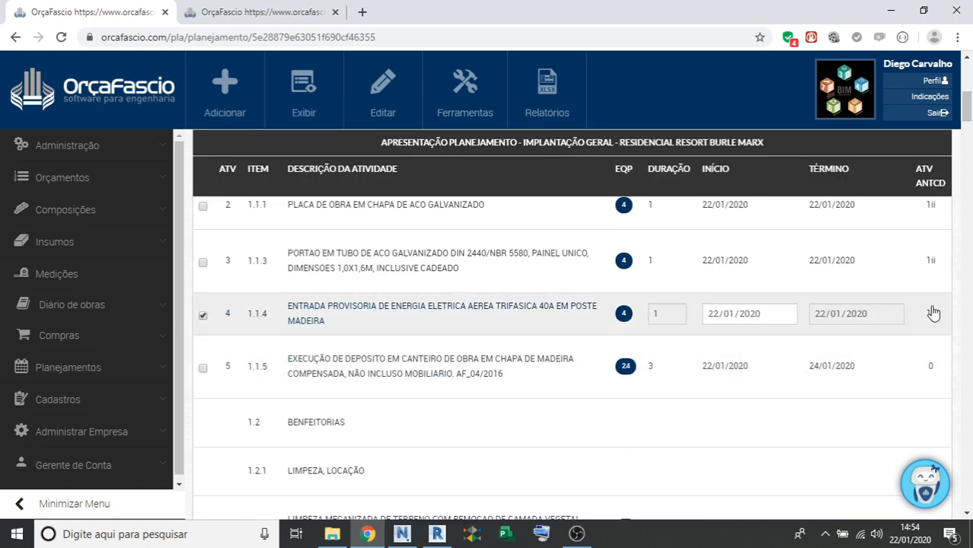
{"action": "scroll", "coordinate": [525, 314], "scroll_direction": "down", "scroll_amount": 1}
{"action": "scroll", "coordinate": [503, 322], "scroll_direction": "up", "scroll_amount": 1}
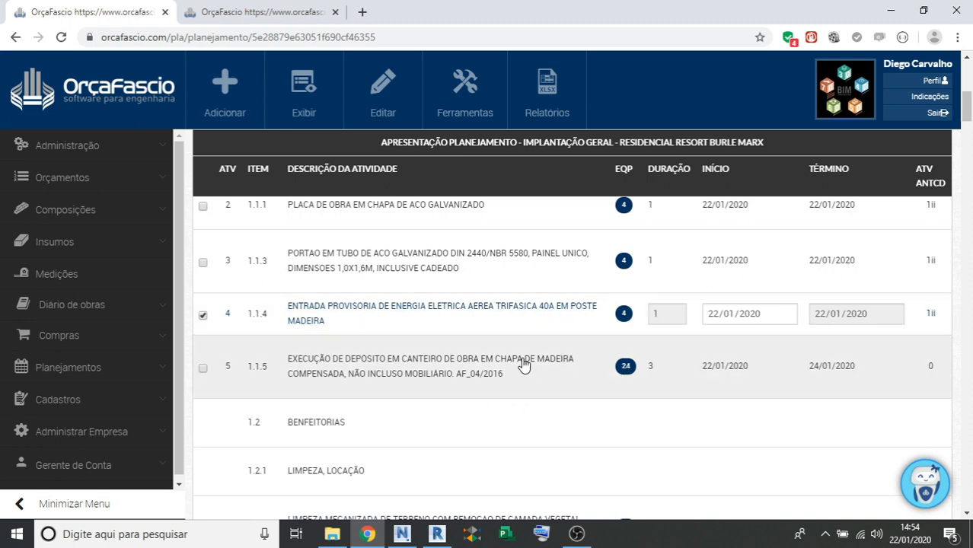
{"action": "scroll", "coordinate": [537, 387], "scroll_direction": "up", "scroll_amount": 1}
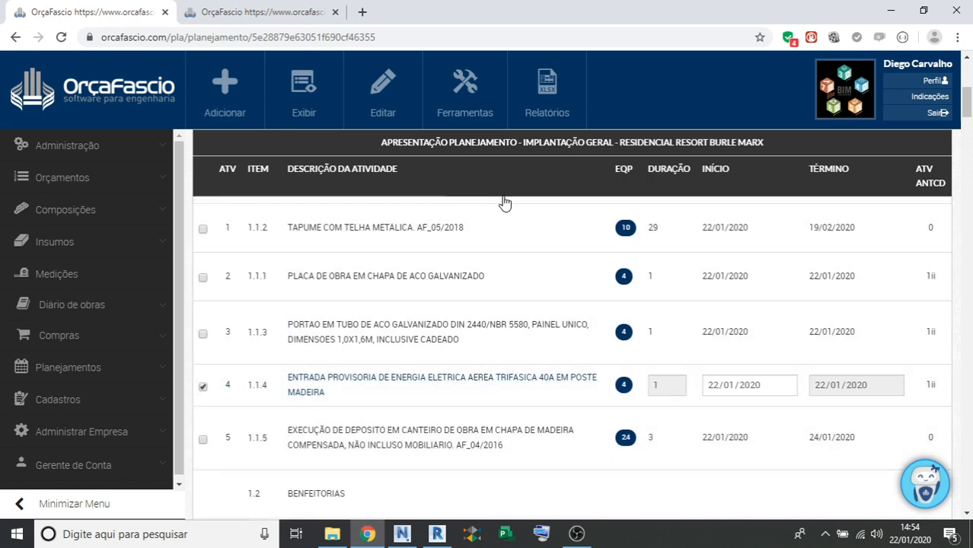
Set the predecessor of activity 1.1.5 EXECUÇÃO DE DEPÓSITO EM CANTEIRO DE OBRA to 1ti.
{"action": "left_click", "coordinate": [576, 441]}
{"action": "scroll", "coordinate": [929, 378], "scroll_direction": "down", "scroll_amount": 1}
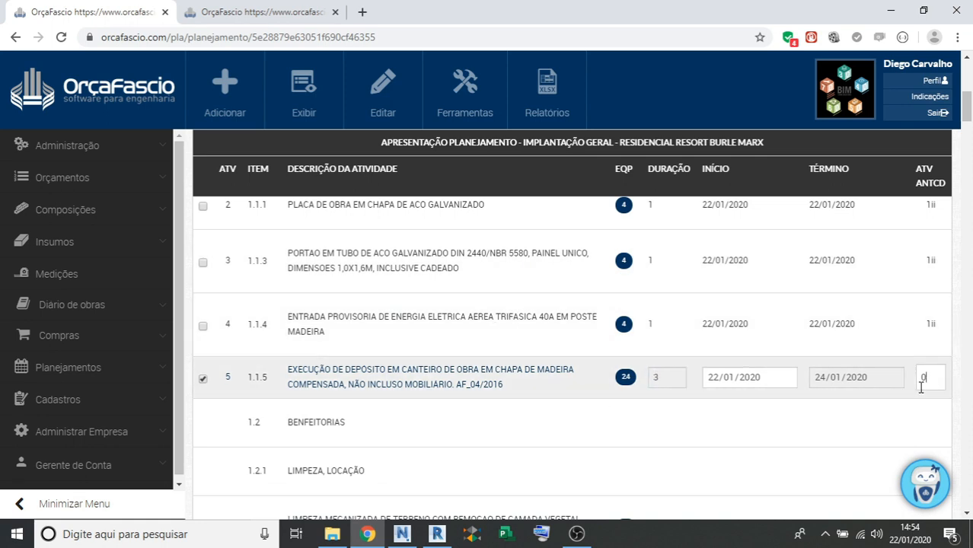
{"action": "key", "text": "BackSpace"}
{"action": "scroll", "coordinate": [487, 320], "scroll_direction": "up", "scroll_amount": 1}
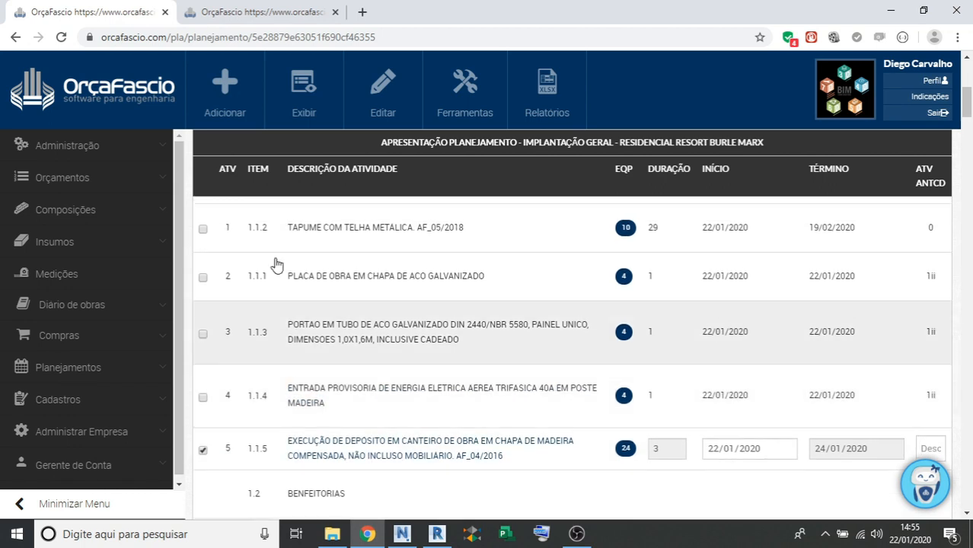
{"action": "scroll", "coordinate": [357, 330], "scroll_direction": "down", "scroll_amount": 1}
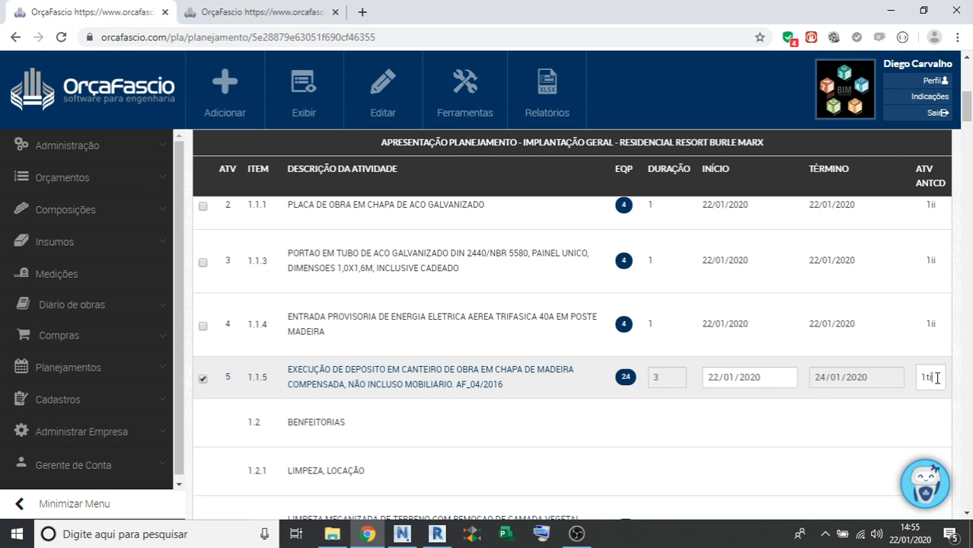
{"action": "key", "text": "Return"}
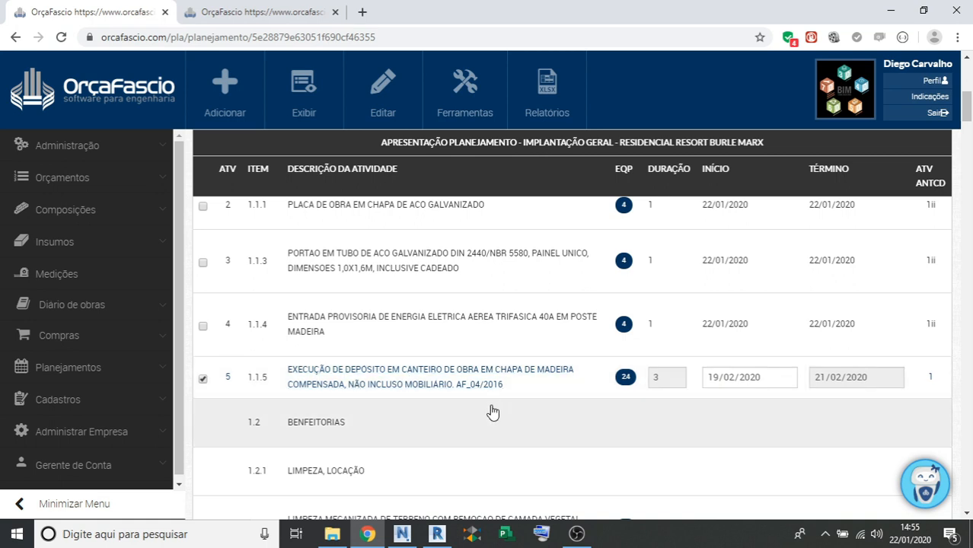
{"action": "scroll", "coordinate": [491, 412], "scroll_direction": "up", "scroll_amount": 1}
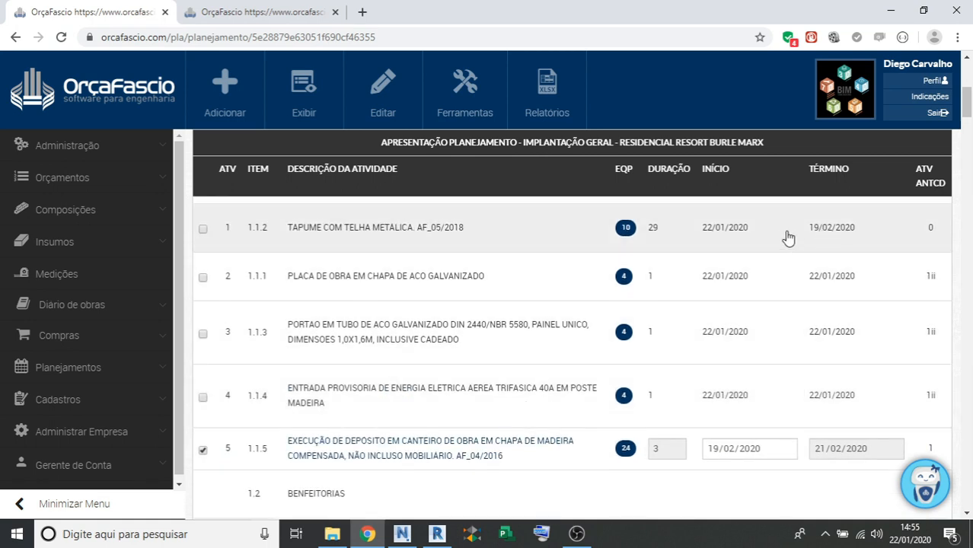
Set the predecessor of activity 1.2.1.1 LIMPEZA MECANIZADA DE TERRENO under LIMPEZA, LOCAÇÃO to 1.
{"action": "scroll", "coordinate": [788, 239], "scroll_direction": "down", "scroll_amount": 5}
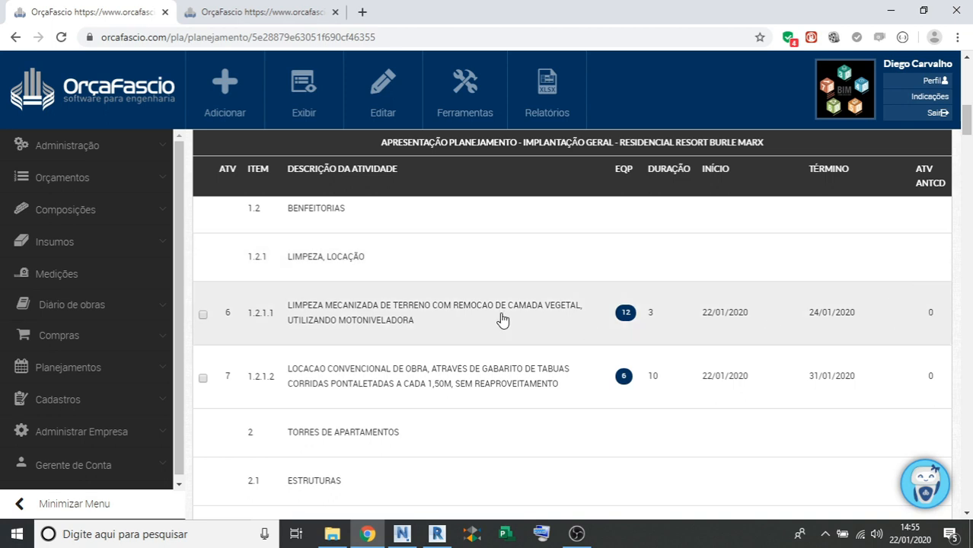
{"action": "scroll", "coordinate": [426, 335], "scroll_direction": "up", "scroll_amount": 1}
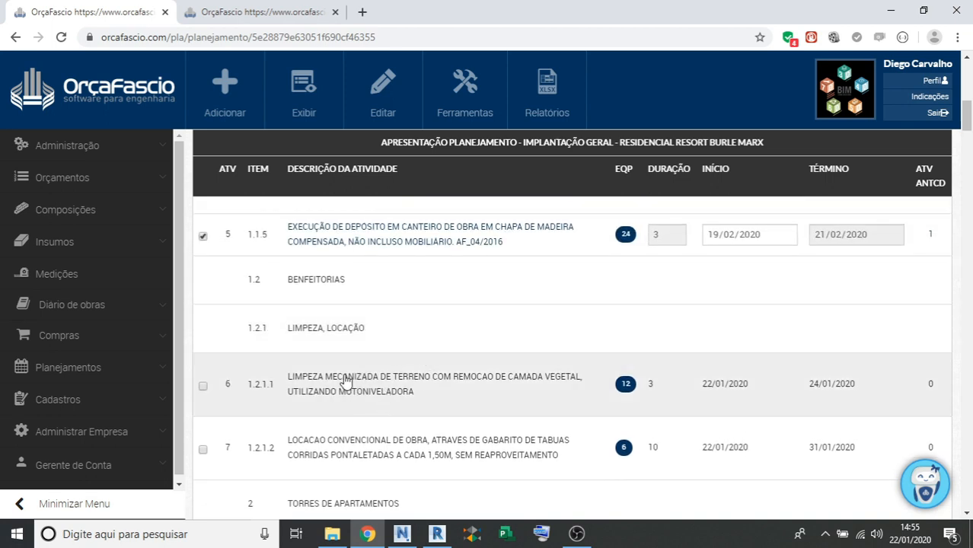
{"action": "scroll", "coordinate": [400, 443], "scroll_direction": "up", "scroll_amount": 1}
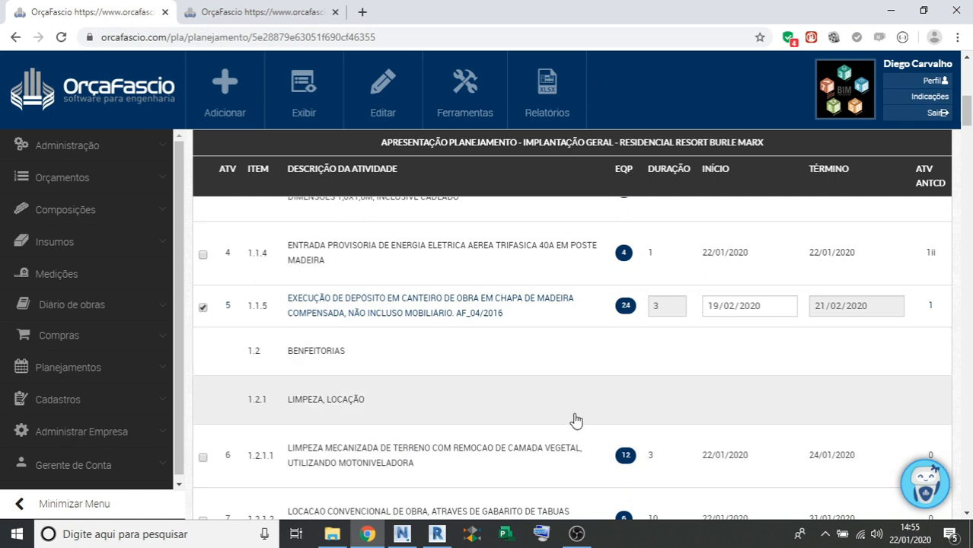
{"action": "scroll", "coordinate": [575, 421], "scroll_direction": "down", "scroll_amount": 1}
{"action": "left_click", "coordinate": [929, 395]}
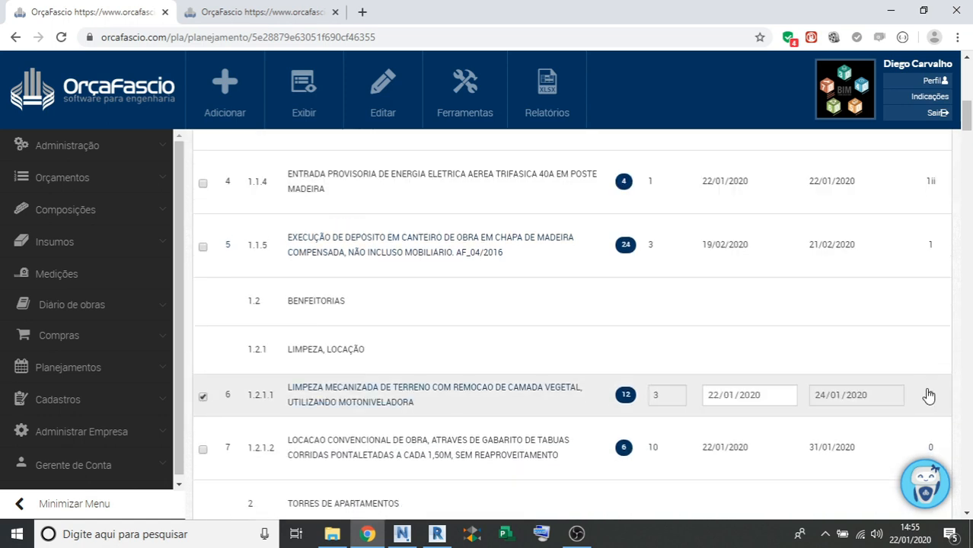
{"action": "left_click", "coordinate": [929, 394]}
{"action": "type", "text": "1"}
{"action": "key", "text": "Return"}
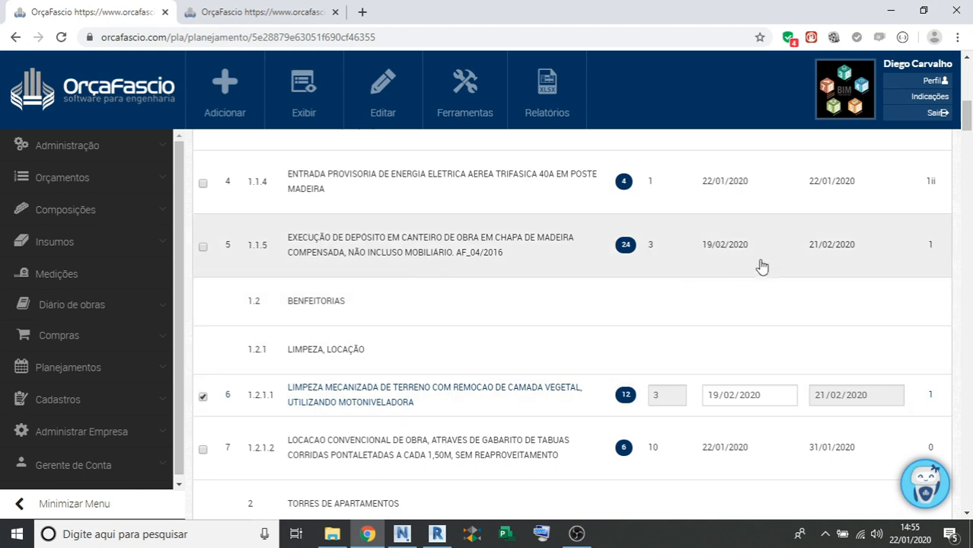
Set the predecessor of activity 1.2.1.2 LOCACAO CONVENCIONAL DE OBRA to 6.
{"action": "scroll", "coordinate": [790, 324], "scroll_direction": "down", "scroll_amount": 1}
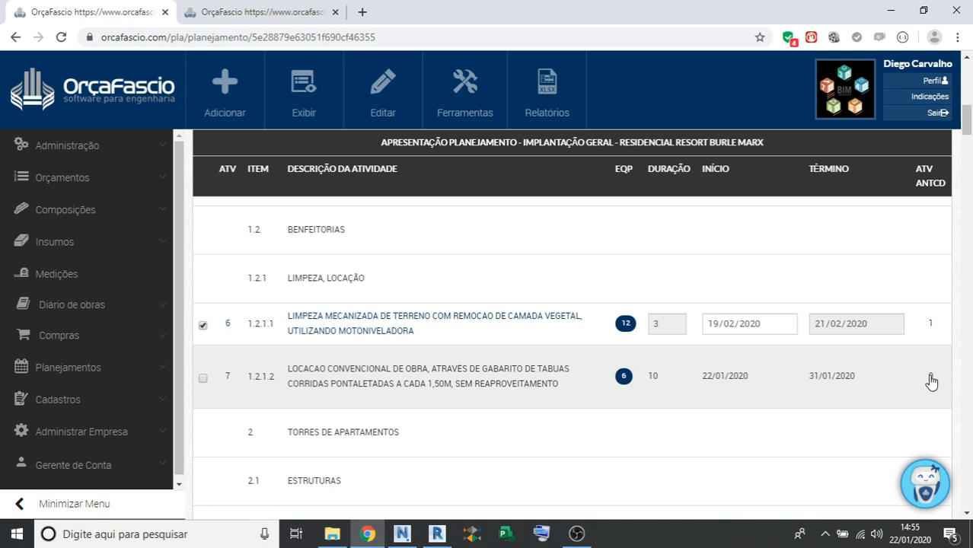
{"action": "left_click", "coordinate": [930, 382]}
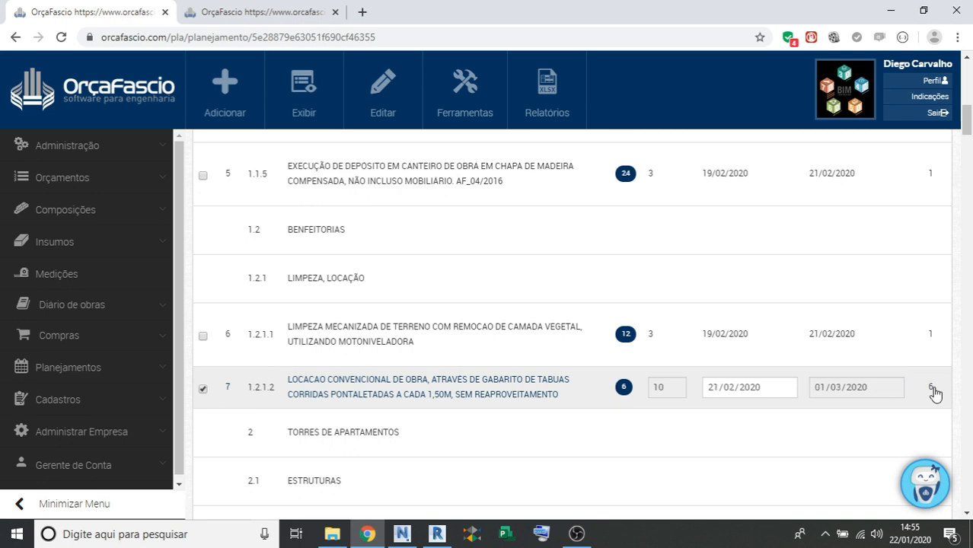
{"action": "scroll", "coordinate": [835, 370], "scroll_direction": "down", "scroll_amount": 2}
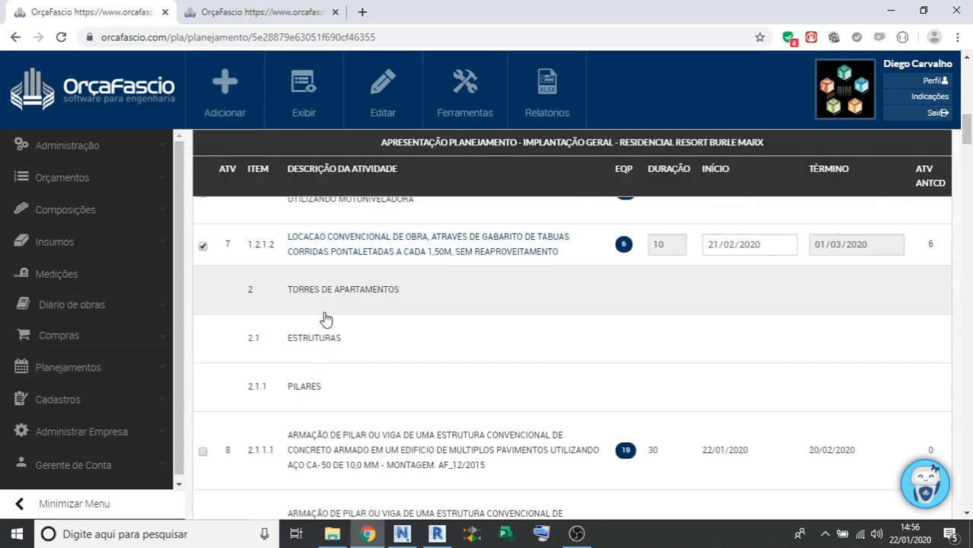
Examine the resource boards of activity 1.2.1.2 LOCACAO CONVENCIONAL DE OBRA and PILARES activity 2.1.1.1, the 10,0 mm steel ARMAÇÃO.
{"action": "scroll", "coordinate": [325, 318], "scroll_direction": "down", "scroll_amount": 1}
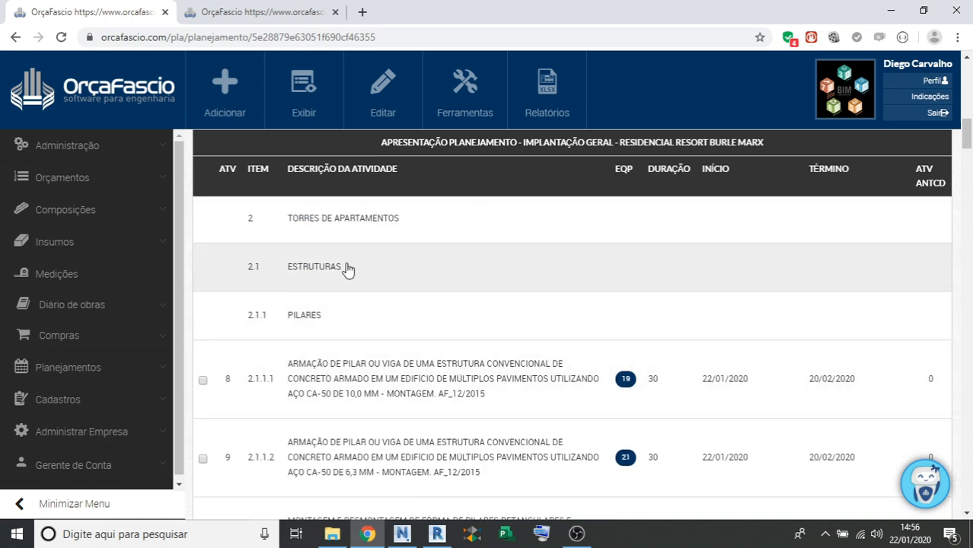
{"action": "scroll", "coordinate": [314, 308], "scroll_direction": "down", "scroll_amount": 1}
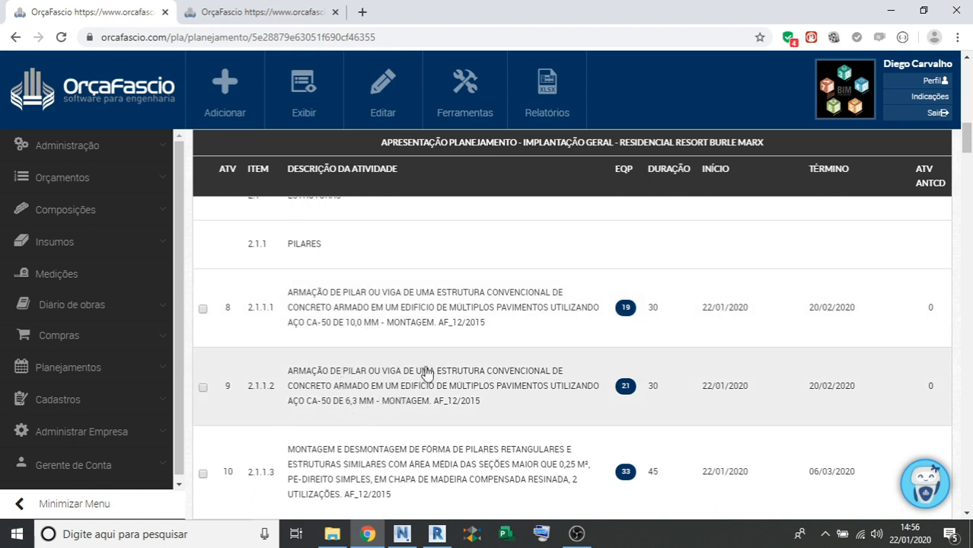
{"action": "scroll", "coordinate": [423, 374], "scroll_direction": "up", "scroll_amount": 3}
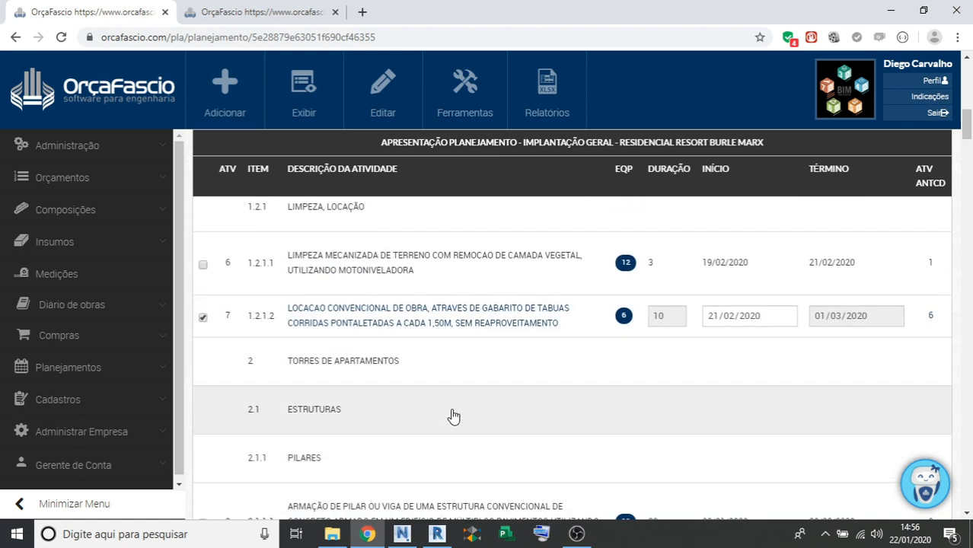
{"action": "scroll", "coordinate": [508, 328], "scroll_direction": "down", "scroll_amount": 1}
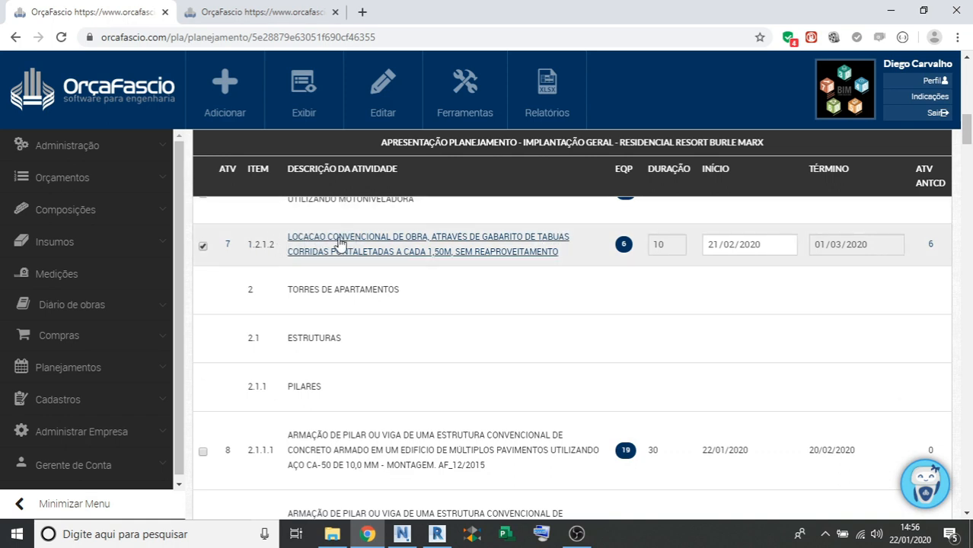
{"action": "left_click", "coordinate": [622, 247]}
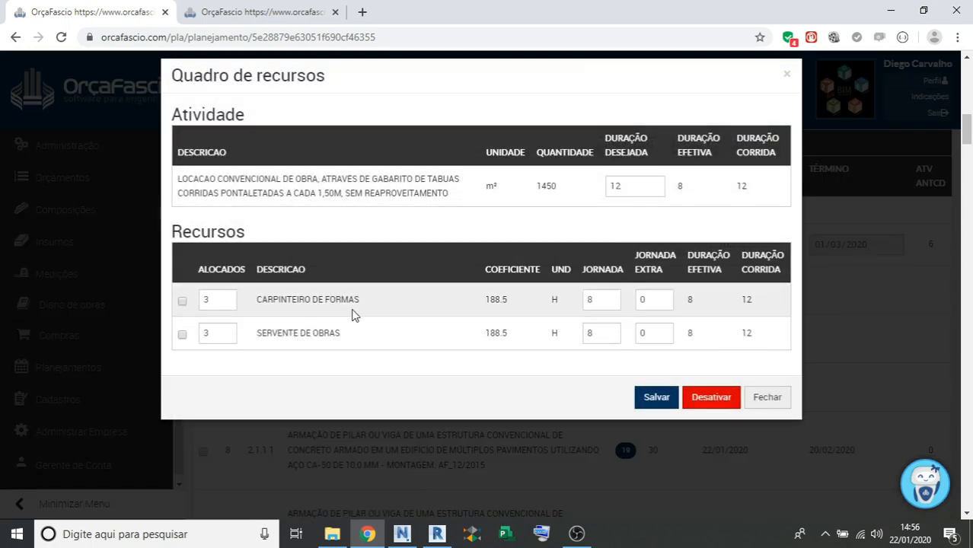
{"action": "left_click", "coordinate": [785, 78]}
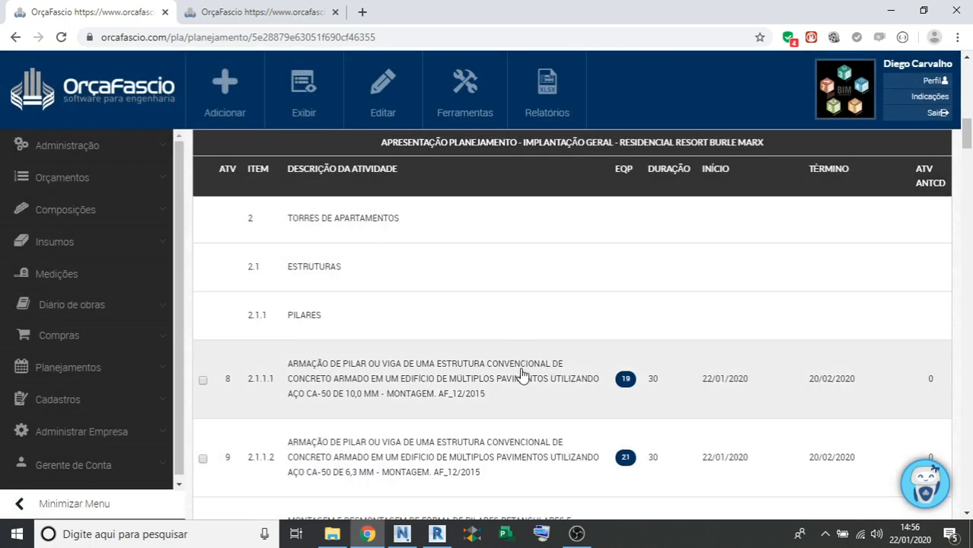
{"action": "left_click", "coordinate": [624, 379]}
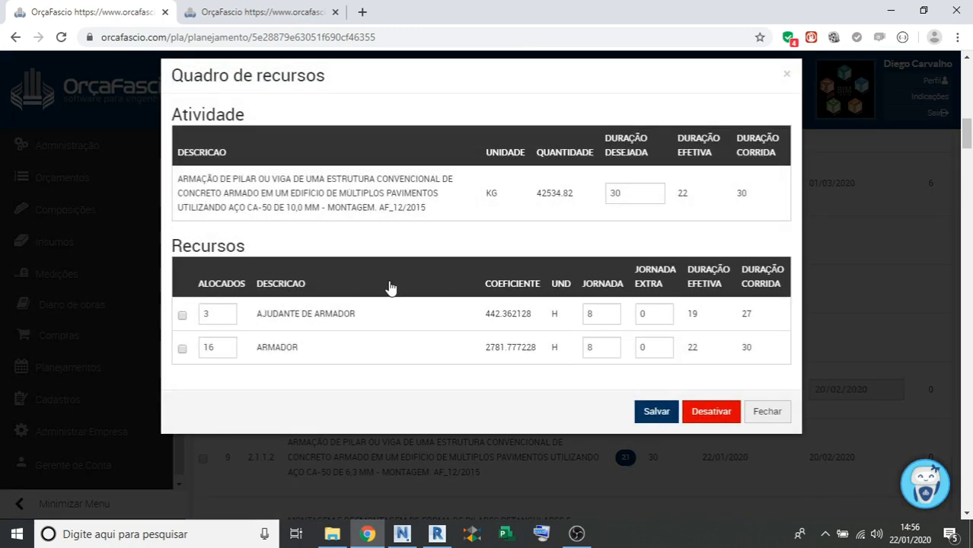
{"action": "left_click", "coordinate": [787, 74]}
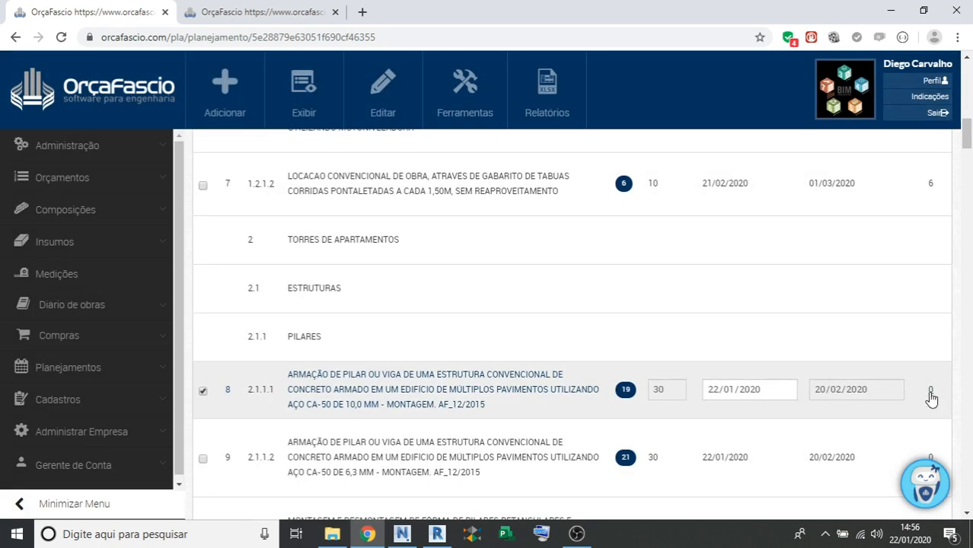
Set the predecessor of PILARES activity 2.1.1.1, the 10,0 mm steel ARMAÇÃO, to 7ii.
{"action": "left_click", "coordinate": [931, 391]}
{"action": "type", "text": "7"}
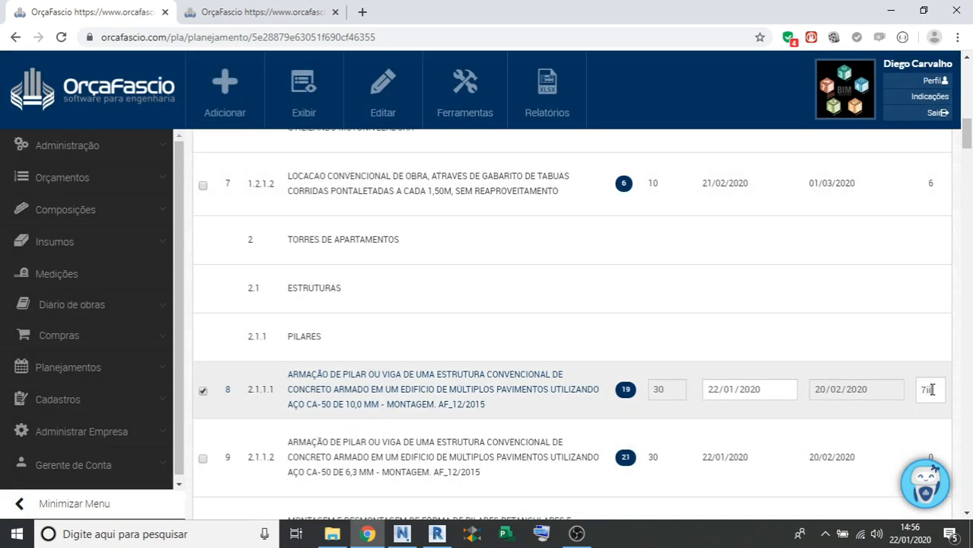
{"action": "type", "text": "ii"}
{"action": "key", "text": "Return"}
Set the predecessor of PILARES activity 2.1.1.2, the 6,3 mm steel ARMAÇÃO, to 7ii.
{"action": "scroll", "coordinate": [933, 394], "scroll_direction": "down", "scroll_amount": 1}
{"action": "left_click", "coordinate": [934, 399]}
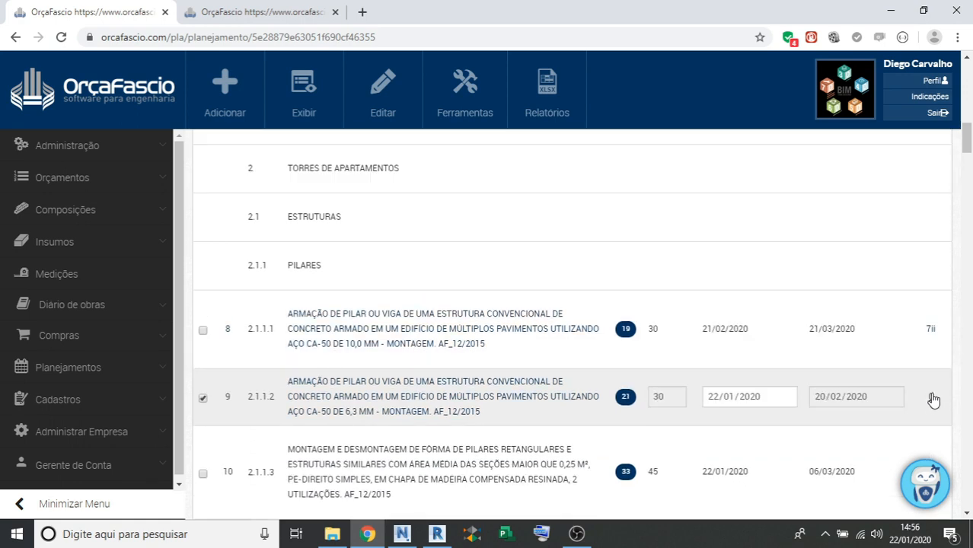
{"action": "left_click", "coordinate": [933, 396]}
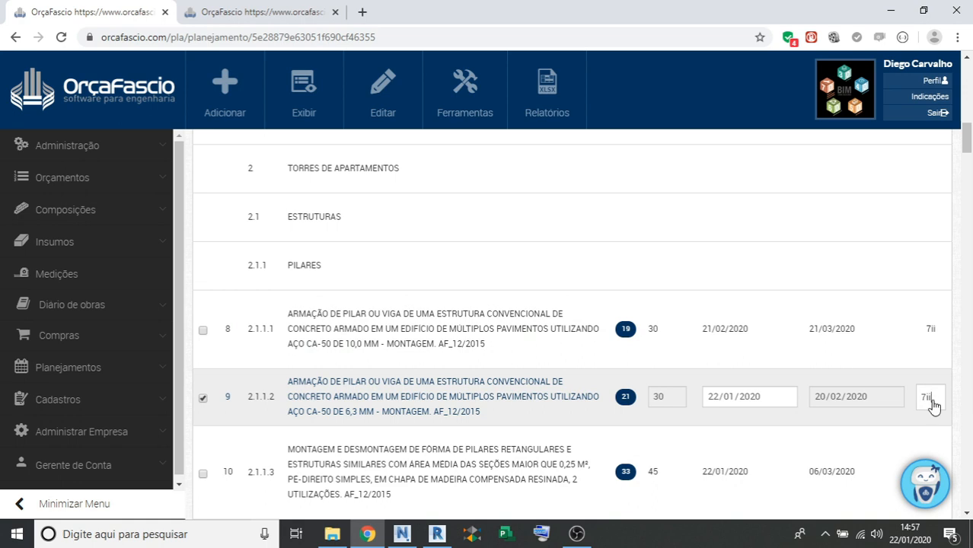
{"action": "key", "text": "Return"}
{"action": "scroll", "coordinate": [827, 370], "scroll_direction": "down", "scroll_amount": 1}
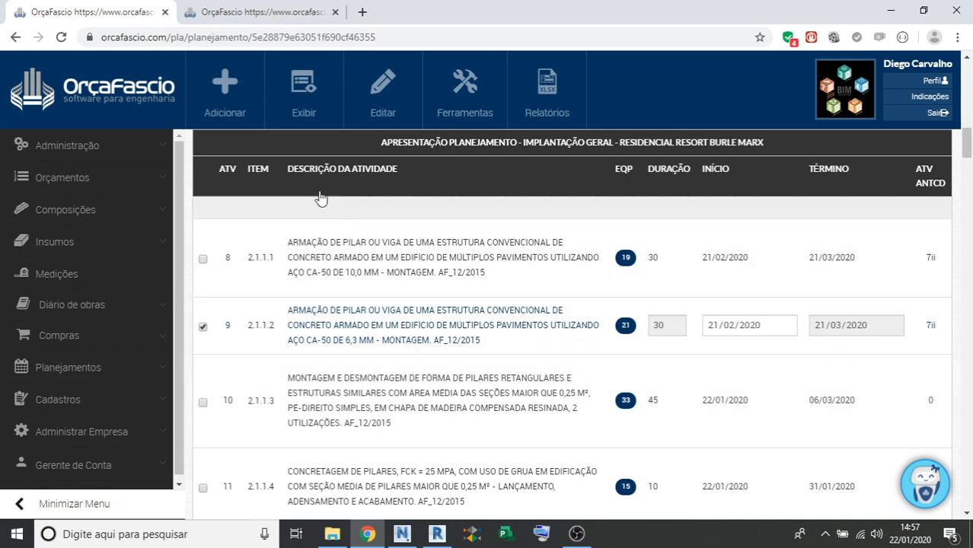
{"action": "left_click", "coordinate": [310, 118]}
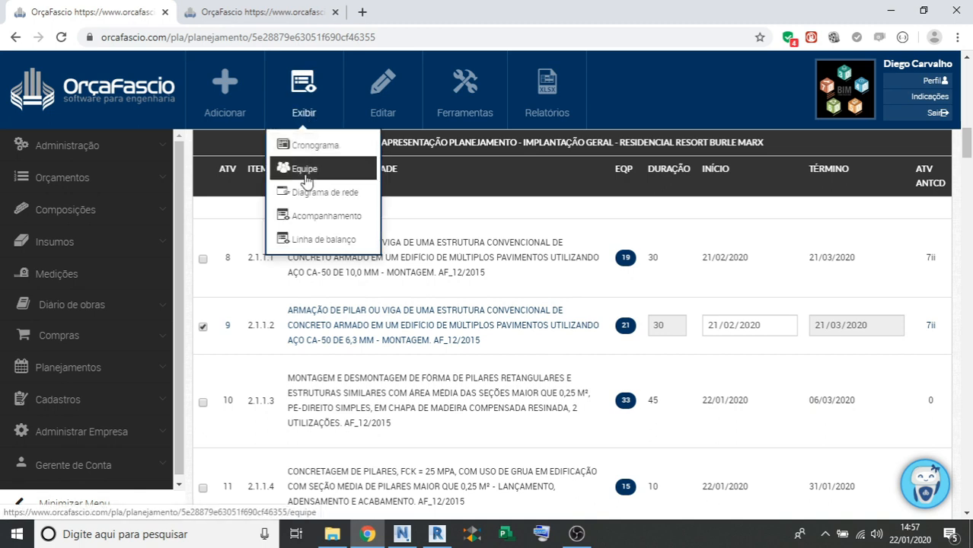
{"action": "mouse_move", "coordinate": [537, 107]}
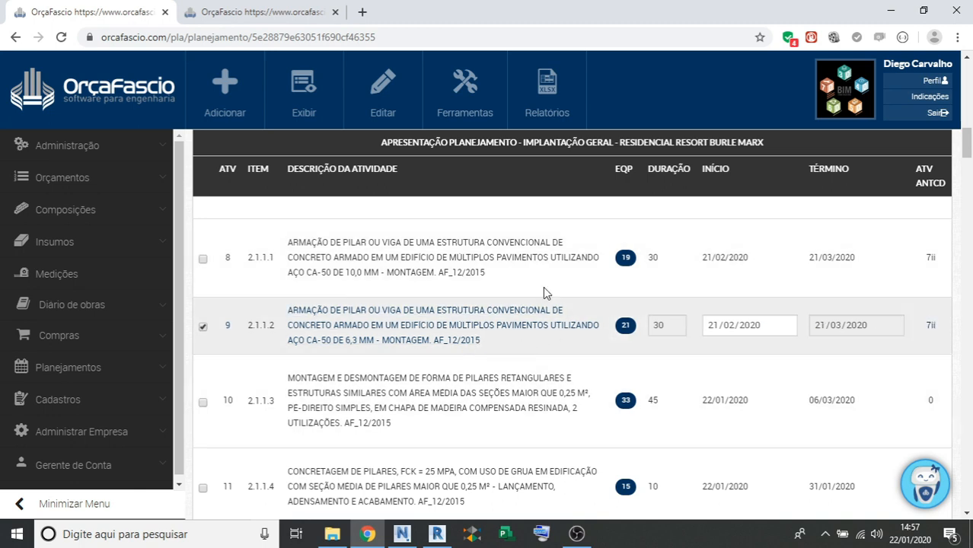
{"action": "scroll", "coordinate": [377, 307], "scroll_direction": "up", "scroll_amount": 1}
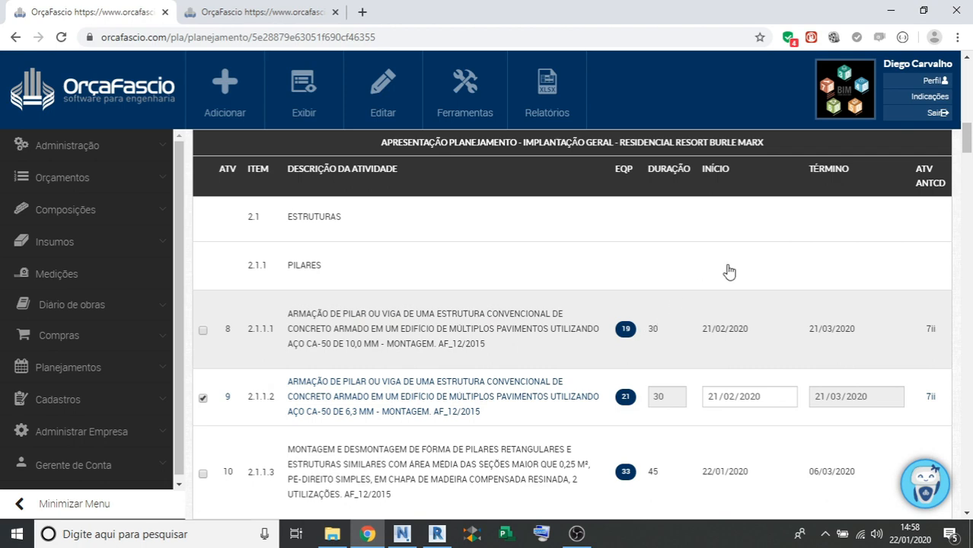
Open the predecessor of PILARES activity 2.1.1.3 MONTAGEM E DESMONTAGEM DE FORMA for editing.
{"action": "scroll", "coordinate": [729, 272], "scroll_direction": "down", "scroll_amount": 2}
{"action": "left_click", "coordinate": [933, 341]}
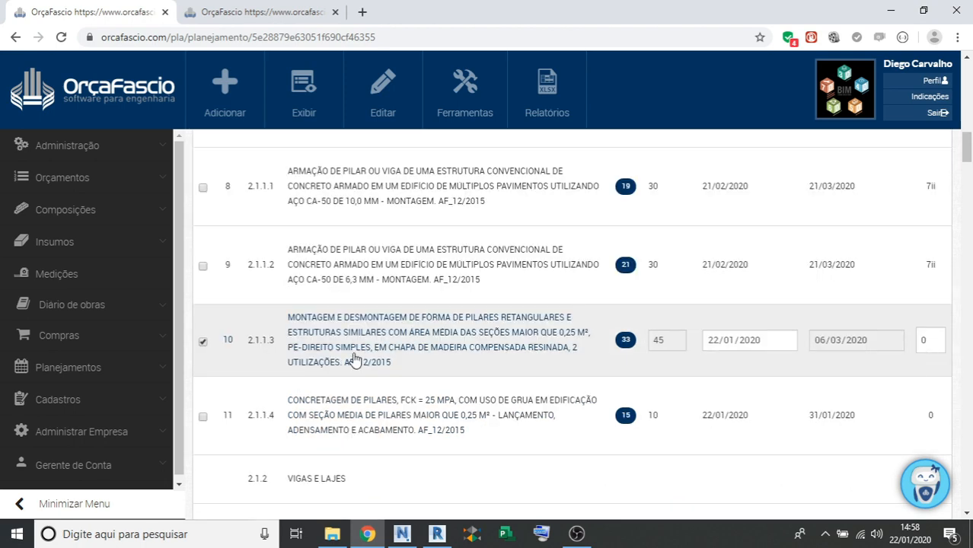
{"action": "scroll", "coordinate": [481, 329], "scroll_direction": "up", "scroll_amount": 4}
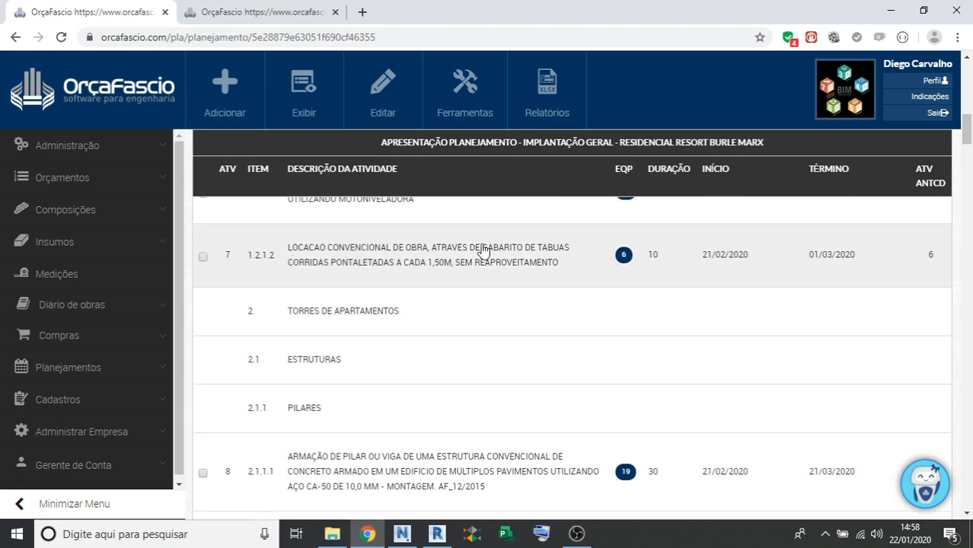
Set activity 7 as the predecessor of column formwork activity 10 and compare its start date with activity 9.
{"action": "scroll", "coordinate": [446, 300], "scroll_direction": "up", "scroll_amount": 1}
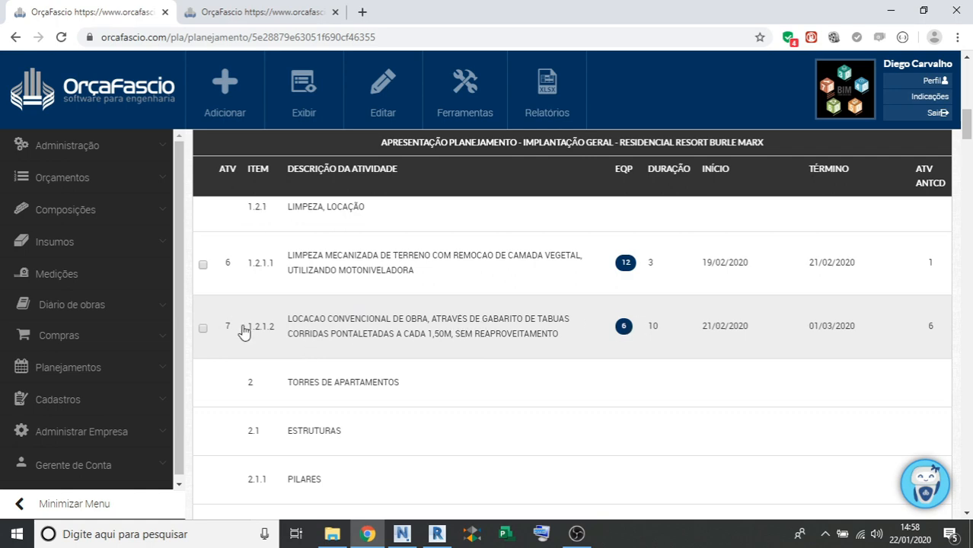
{"action": "scroll", "coordinate": [569, 318], "scroll_direction": "down", "scroll_amount": 4}
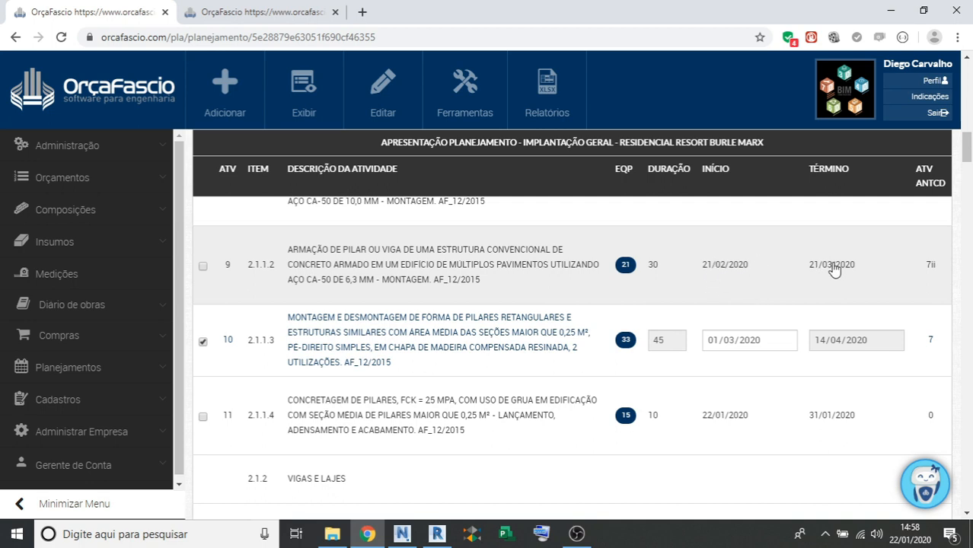
{"action": "left_click", "coordinate": [712, 341]}
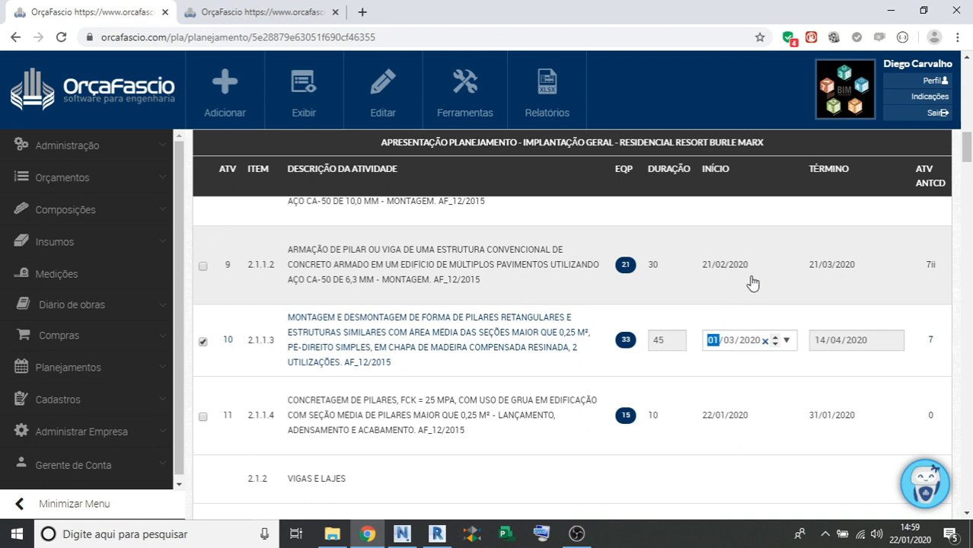
{"action": "left_click", "coordinate": [800, 289]}
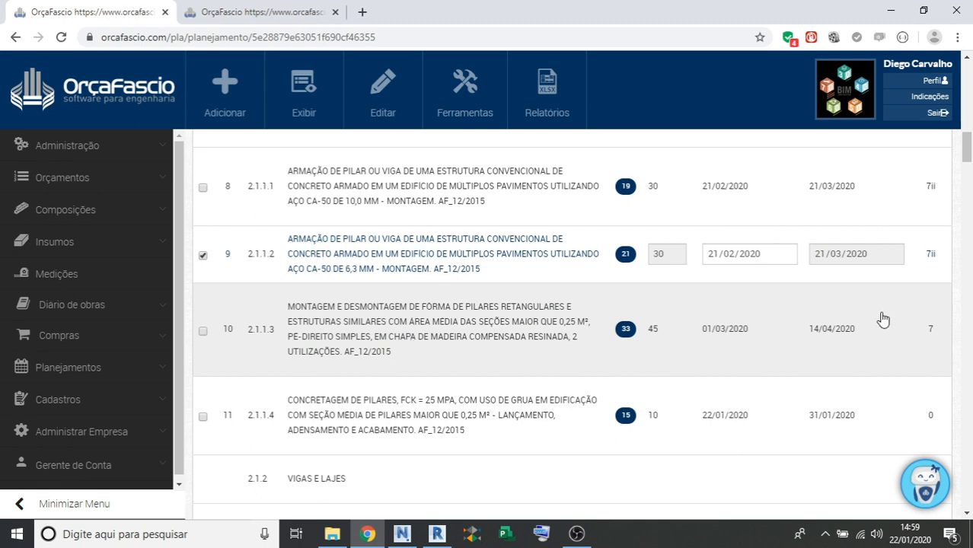
Set activity 10 as the predecessor of column concreting activity 11.
{"action": "scroll", "coordinate": [428, 368], "scroll_direction": "down", "scroll_amount": 1}
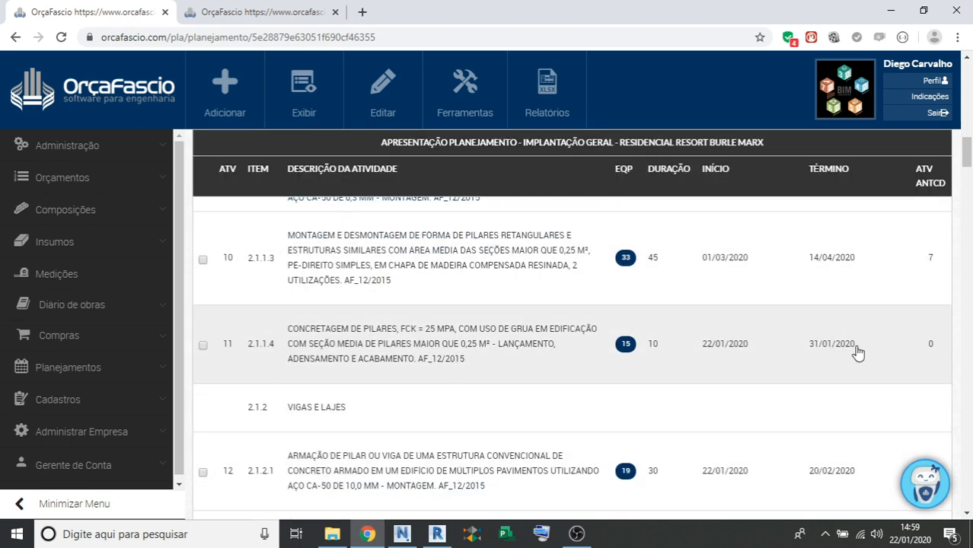
{"action": "scroll", "coordinate": [381, 349], "scroll_direction": "up", "scroll_amount": 2}
{"action": "scroll", "coordinate": [327, 335], "scroll_direction": "down", "scroll_amount": 1}
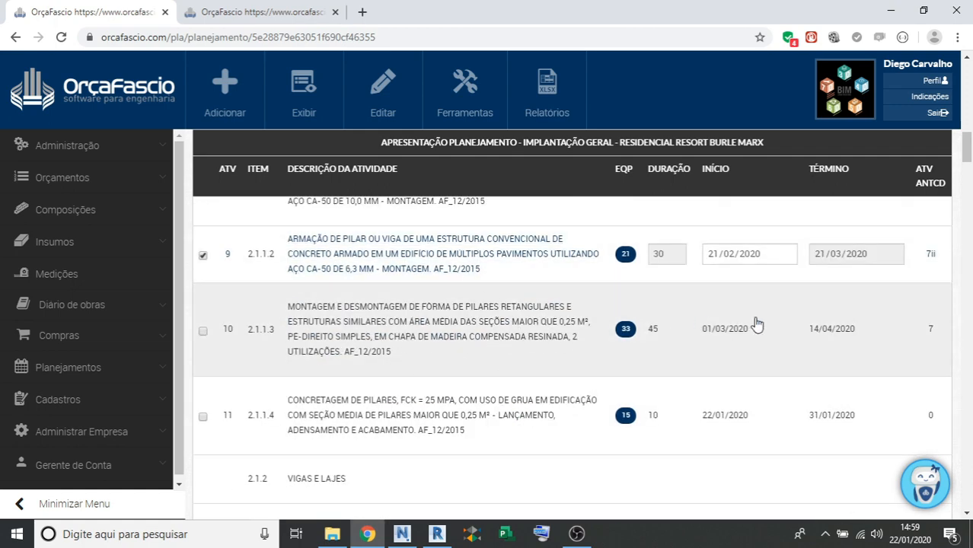
{"action": "scroll", "coordinate": [899, 347], "scroll_direction": "down", "scroll_amount": 1}
{"action": "left_click", "coordinate": [934, 354]}
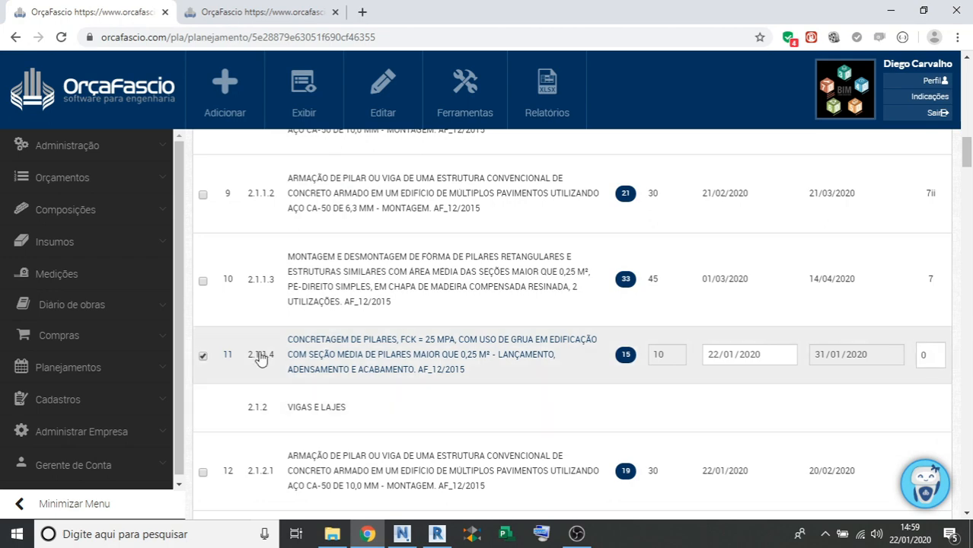
{"action": "scroll", "coordinate": [359, 351], "scroll_direction": "up", "scroll_amount": 2}
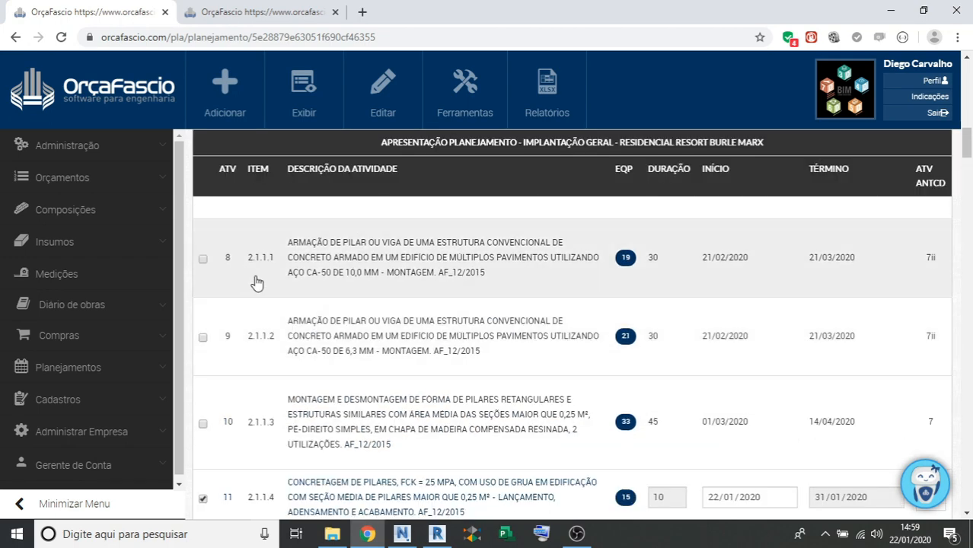
{"action": "scroll", "coordinate": [344, 371], "scroll_direction": "down", "scroll_amount": 1}
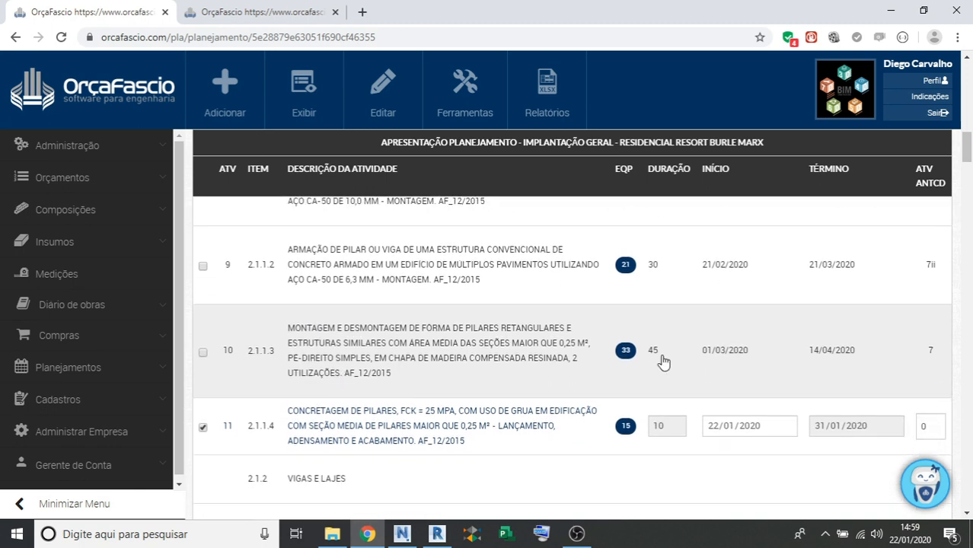
{"action": "scroll", "coordinate": [724, 326], "scroll_direction": "up", "scroll_amount": 1}
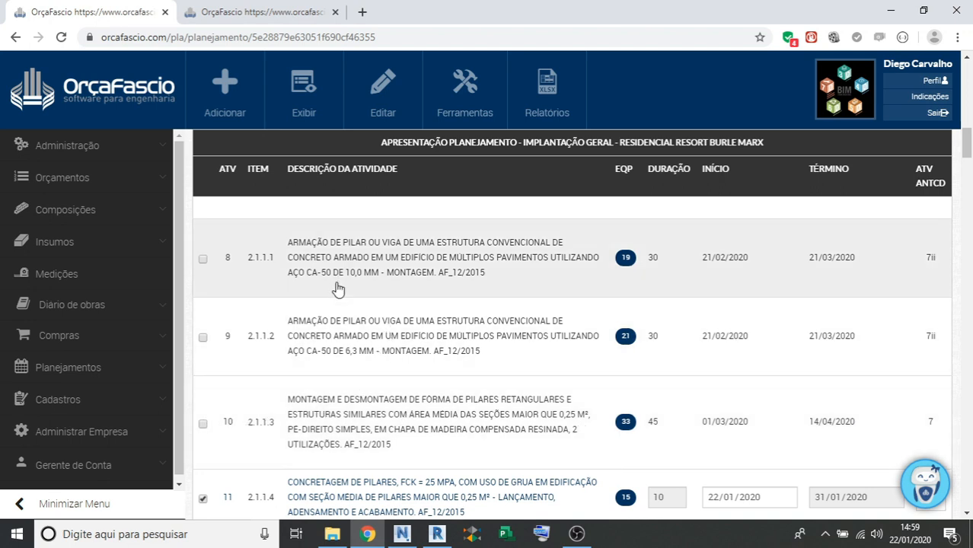
{"action": "scroll", "coordinate": [621, 288], "scroll_direction": "down", "scroll_amount": 1}
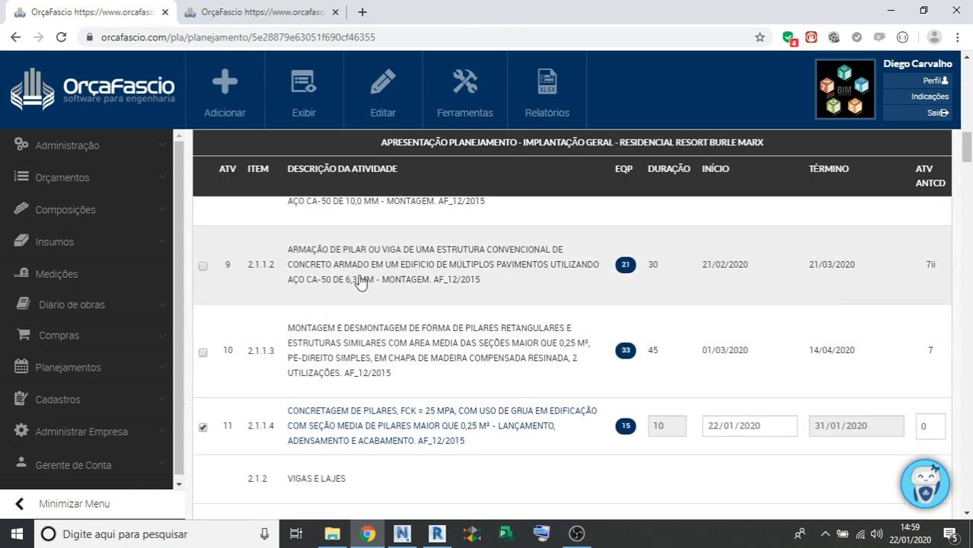
{"action": "scroll", "coordinate": [397, 287], "scroll_direction": "up", "scroll_amount": 1}
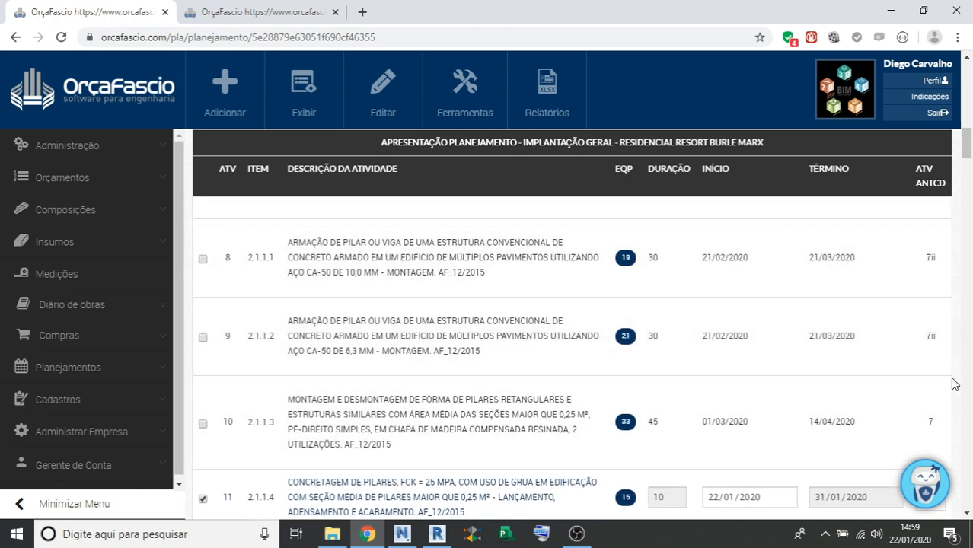
{"action": "scroll", "coordinate": [952, 384], "scroll_direction": "down", "scroll_amount": 1}
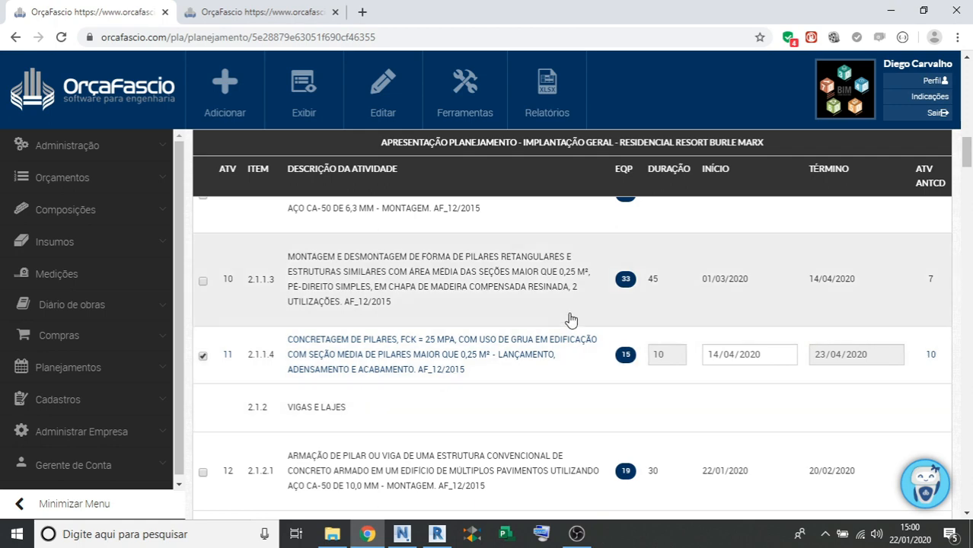
Compare the dates and predecessors of column activities 8 to 11 with the beam and slab reinforcement activities.
{"action": "scroll", "coordinate": [598, 315], "scroll_direction": "down", "scroll_amount": 1}
{"action": "scroll", "coordinate": [685, 279], "scroll_direction": "down", "scroll_amount": 2}
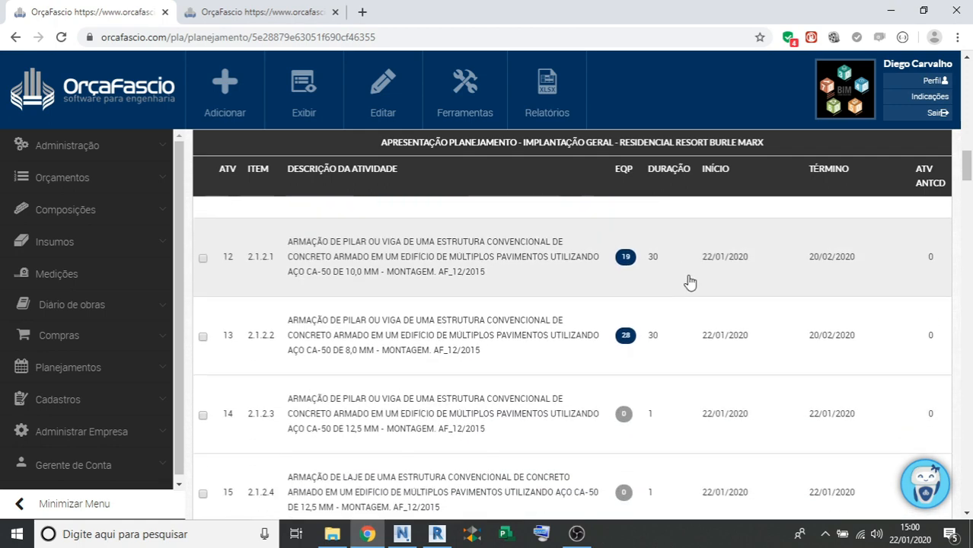
{"action": "scroll", "coordinate": [678, 293], "scroll_direction": "up", "scroll_amount": 1}
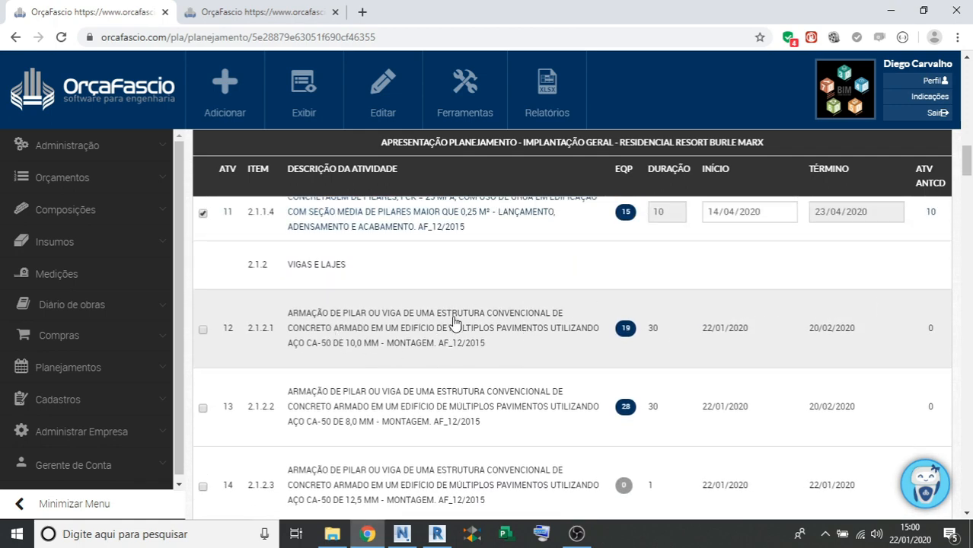
{"action": "scroll", "coordinate": [449, 335], "scroll_direction": "down", "scroll_amount": 1}
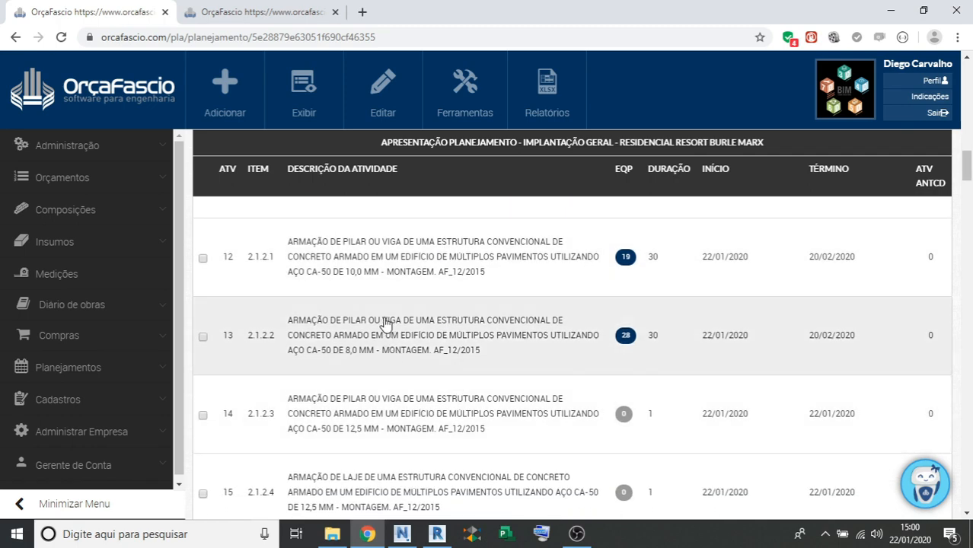
{"action": "scroll", "coordinate": [349, 355], "scroll_direction": "up", "scroll_amount": 3}
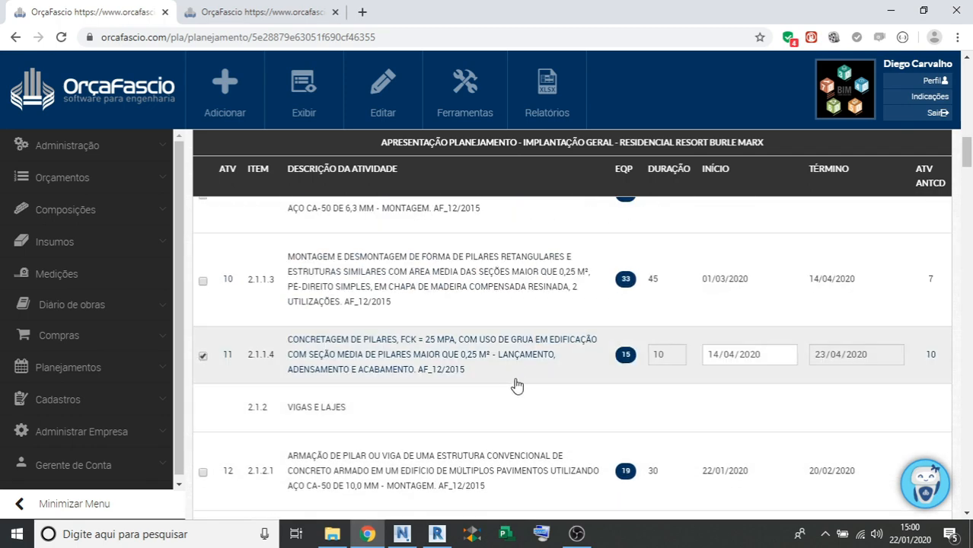
{"action": "scroll", "coordinate": [456, 400], "scroll_direction": "up", "scroll_amount": 1}
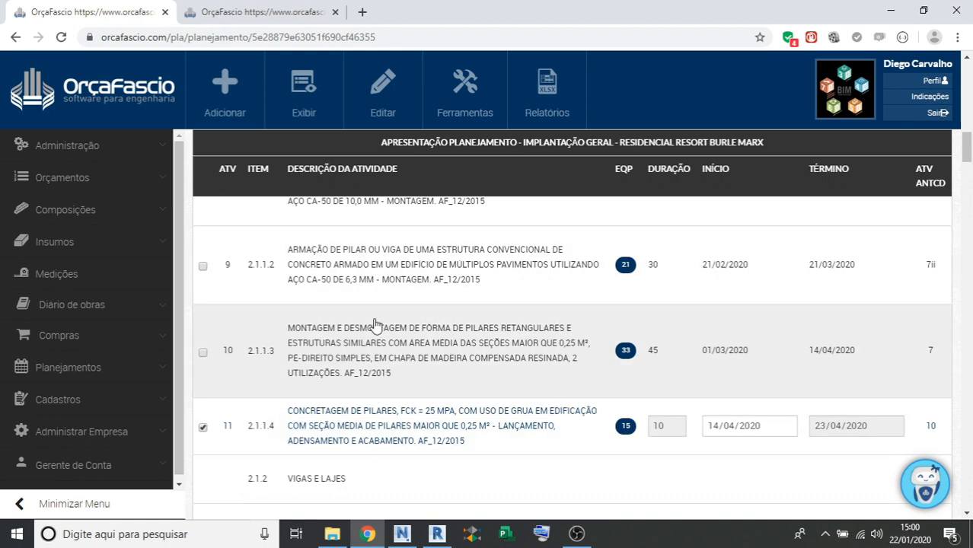
{"action": "scroll", "coordinate": [457, 365], "scroll_direction": "up", "scroll_amount": 1}
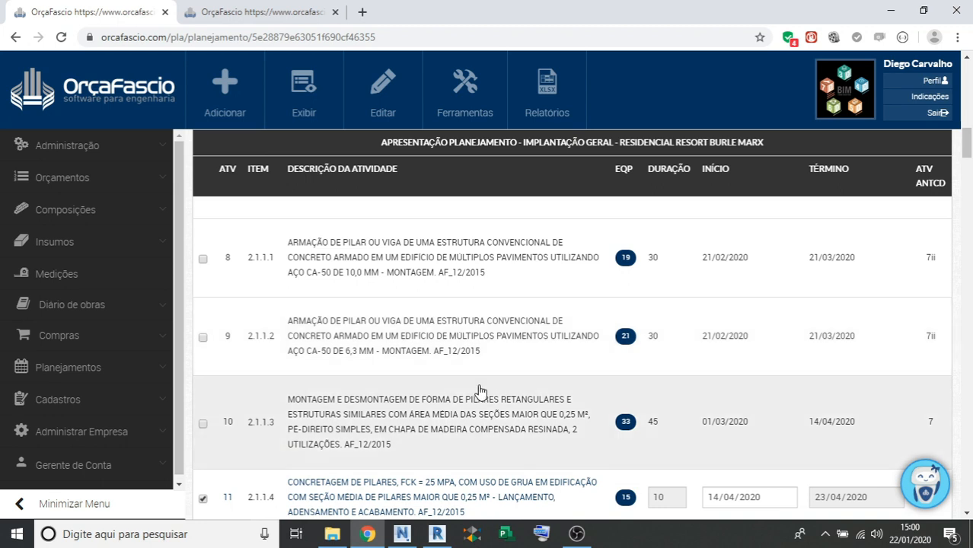
{"action": "scroll", "coordinate": [449, 365], "scroll_direction": "down", "scroll_amount": 1}
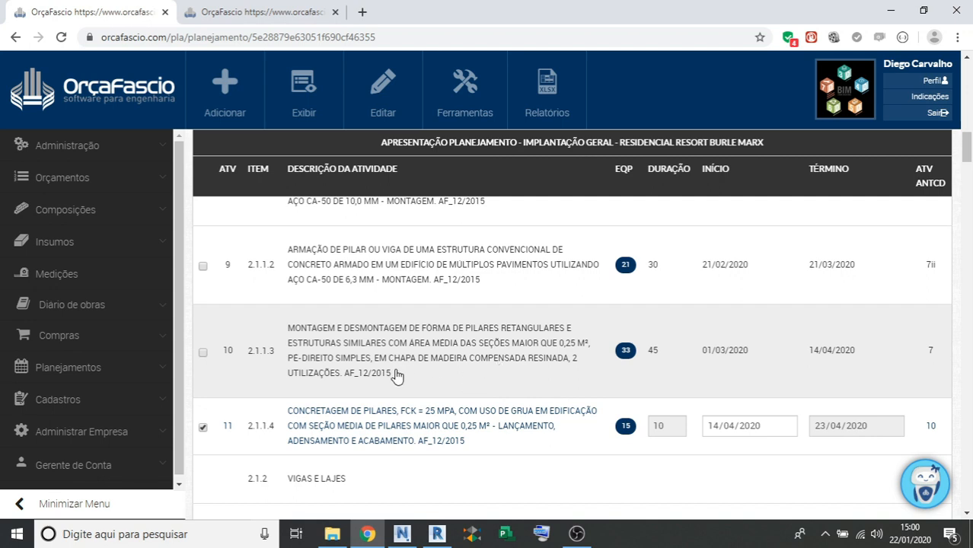
{"action": "scroll", "coordinate": [457, 294], "scroll_direction": "up", "scroll_amount": 1}
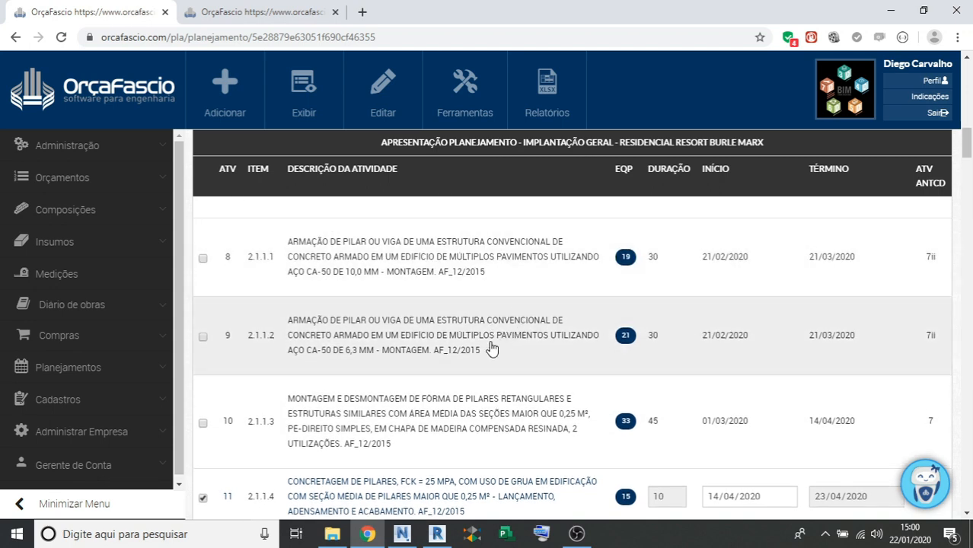
{"action": "scroll", "coordinate": [479, 350], "scroll_direction": "up", "scroll_amount": 1}
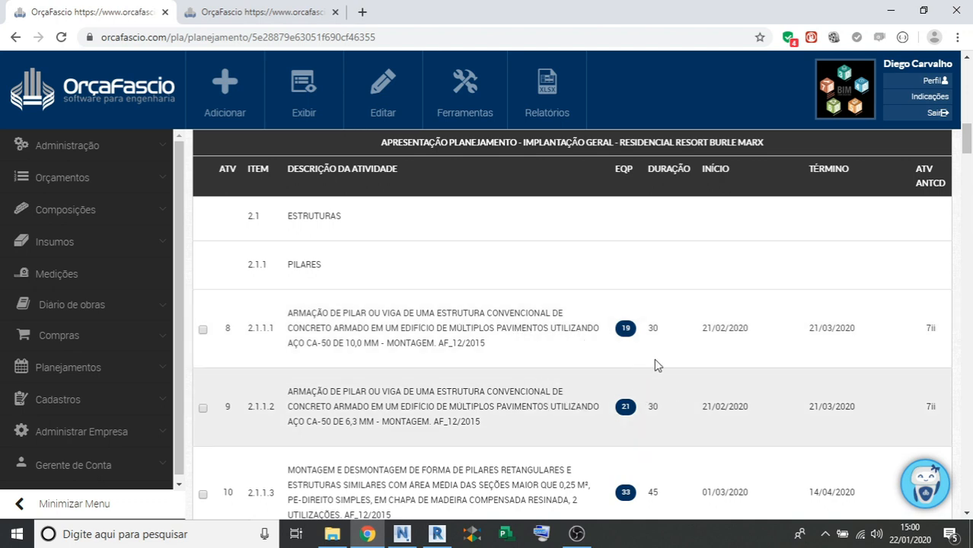
Set activities 8 and 9 as predecessors (8,9) of beam reinforcement activities 12 and 13 under Vigas e Lajes.
{"action": "scroll", "coordinate": [672, 354], "scroll_direction": "down", "scroll_amount": 1}
{"action": "scroll", "coordinate": [672, 354], "scroll_direction": "down", "scroll_amount": 3}
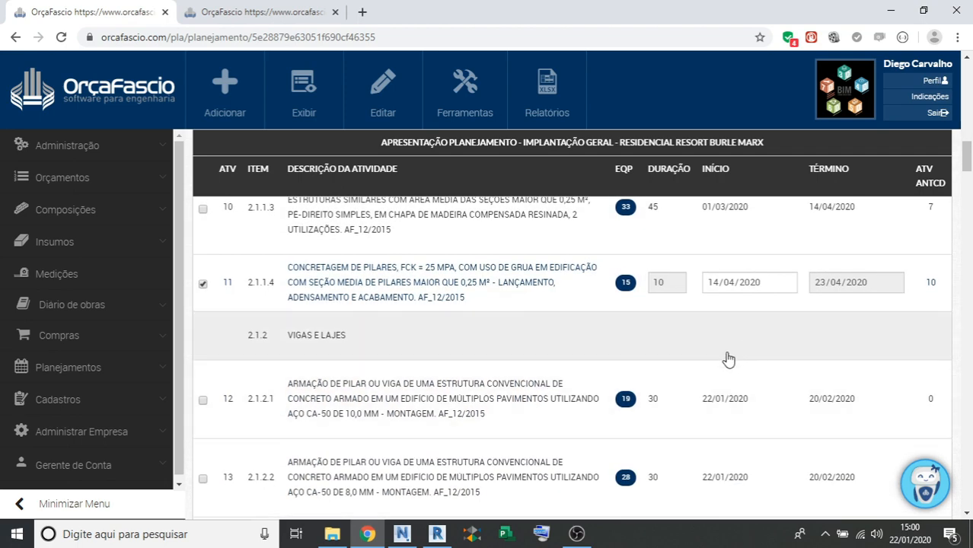
{"action": "scroll", "coordinate": [708, 373], "scroll_direction": "down", "scroll_amount": 1}
{"action": "scroll", "coordinate": [674, 382], "scroll_direction": "up", "scroll_amount": 4}
{"action": "scroll", "coordinate": [415, 385], "scroll_direction": "up", "scroll_amount": 1}
{"action": "scroll", "coordinate": [449, 370], "scroll_direction": "down", "scroll_amount": 1}
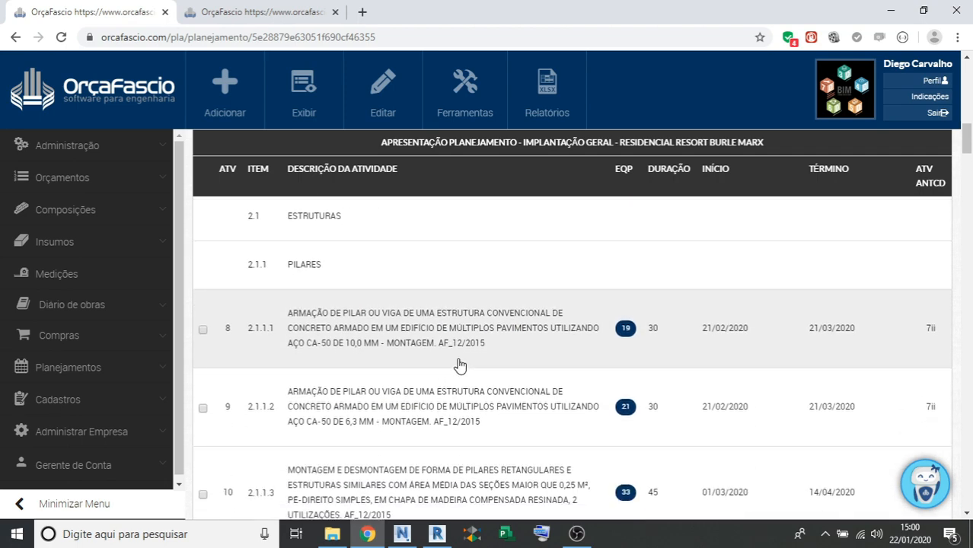
{"action": "scroll", "coordinate": [434, 352], "scroll_direction": "down", "scroll_amount": 1}
{"action": "scroll", "coordinate": [630, 308], "scroll_direction": "down", "scroll_amount": 4}
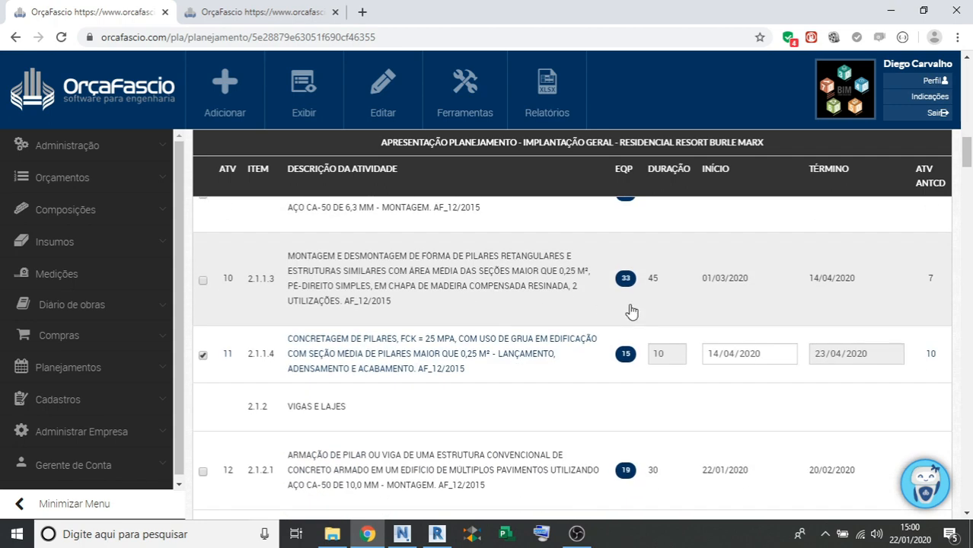
{"action": "left_click", "coordinate": [846, 408]}
{"action": "scroll", "coordinate": [823, 380], "scroll_direction": "down", "scroll_amount": 1}
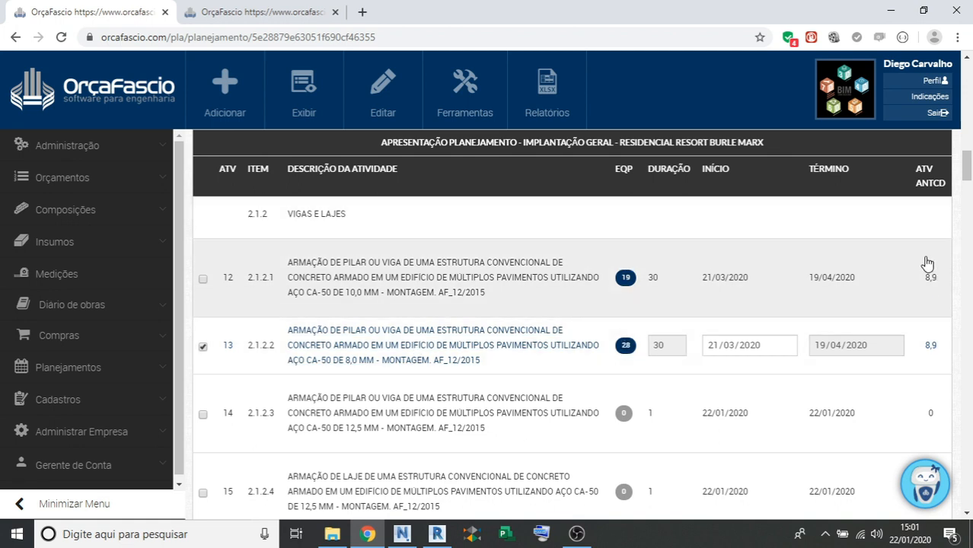
{"action": "mouse_move", "coordinate": [970, 164]}
{"action": "left_mouse_down"}
{"action": "mouse_move", "coordinate": [972, 153]}
{"action": "mouse_move", "coordinate": [971, 163]}
{"action": "left_mouse_up"}
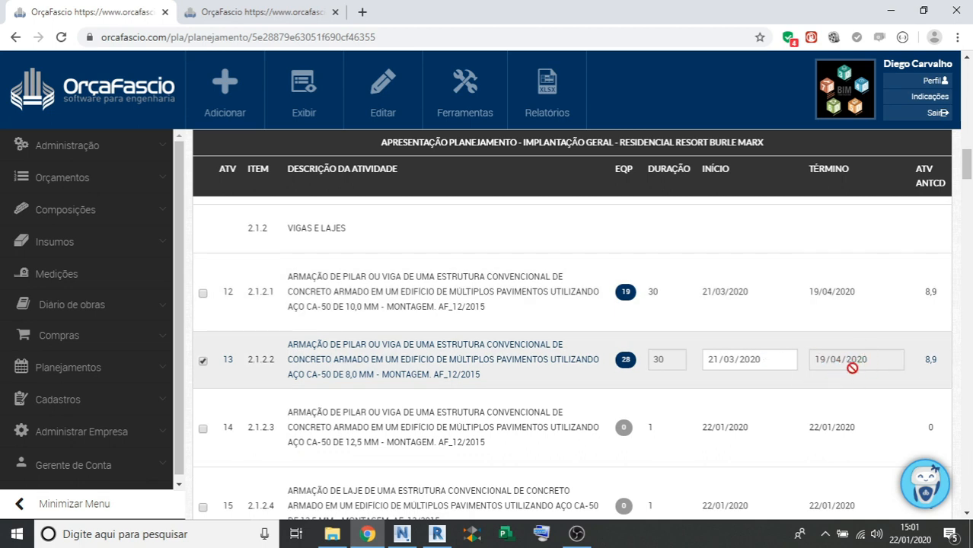
Display the planning's Cronograma view.
{"action": "scroll", "coordinate": [860, 366], "scroll_direction": "down", "scroll_amount": 2}
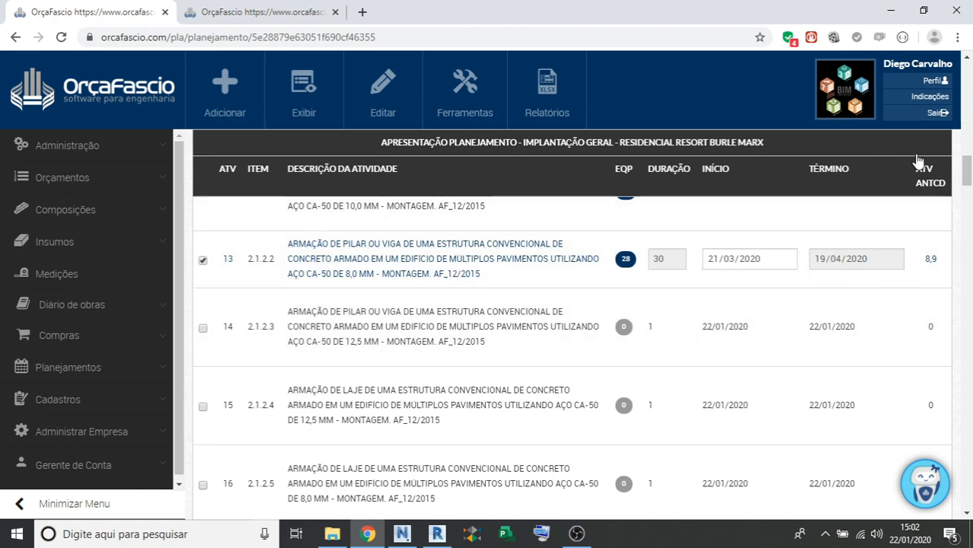
{"action": "left_click_drag", "start_coordinate": [970, 168], "coordinate": [969, 68]}
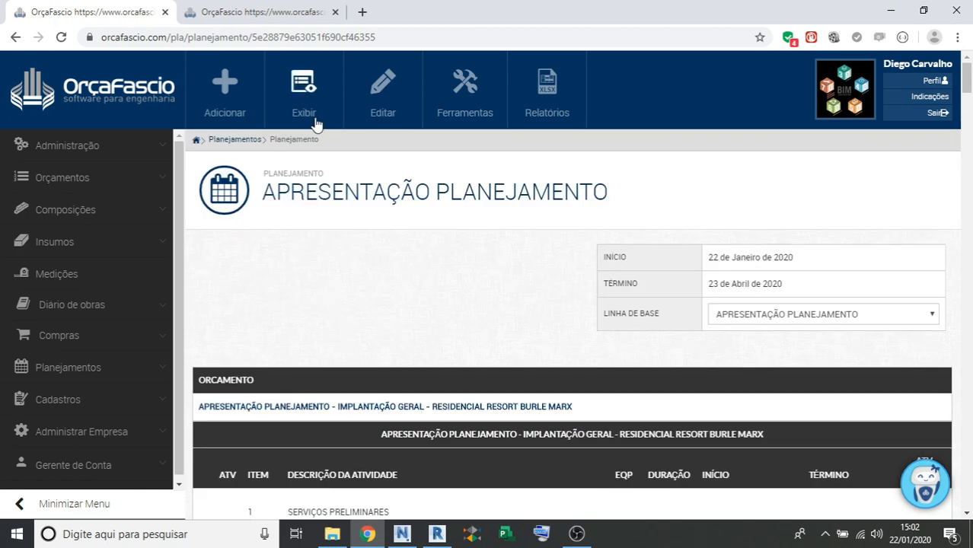
{"action": "mouse_move", "coordinate": [323, 116]}
{"action": "left_click", "coordinate": [319, 145]}
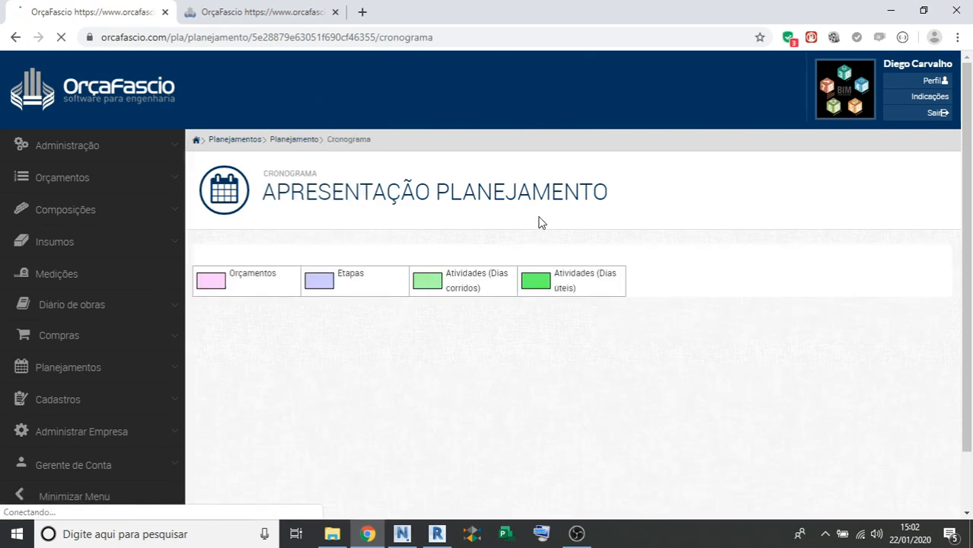
Examine the Gantt chart's colour legend and site installation bars, and show the details of activity 1.1.2, Tapume com telha metálica.
{"action": "scroll", "coordinate": [575, 286], "scroll_direction": "down", "scroll_amount": 2}
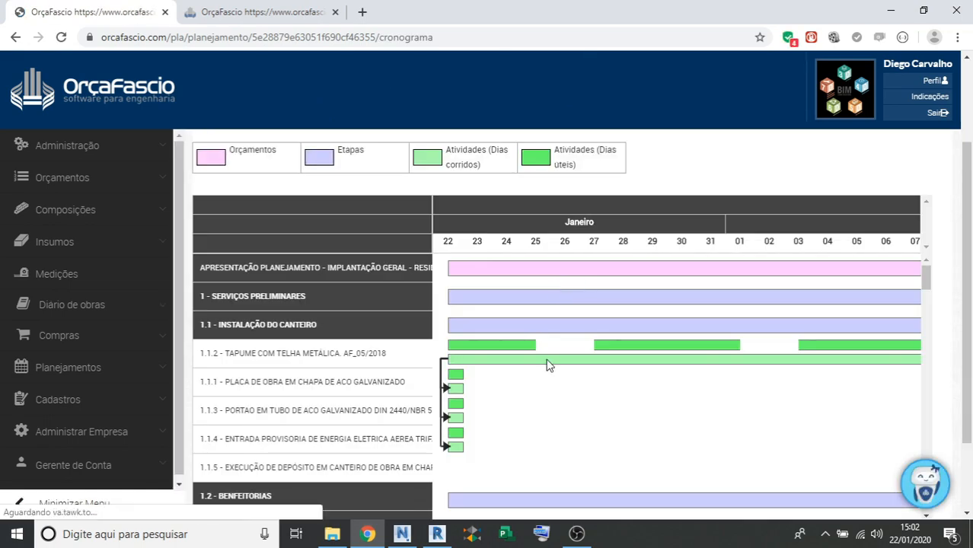
{"action": "scroll", "coordinate": [548, 366], "scroll_direction": "down", "scroll_amount": 1}
{"action": "scroll", "coordinate": [332, 353], "scroll_direction": "up", "scroll_amount": 2}
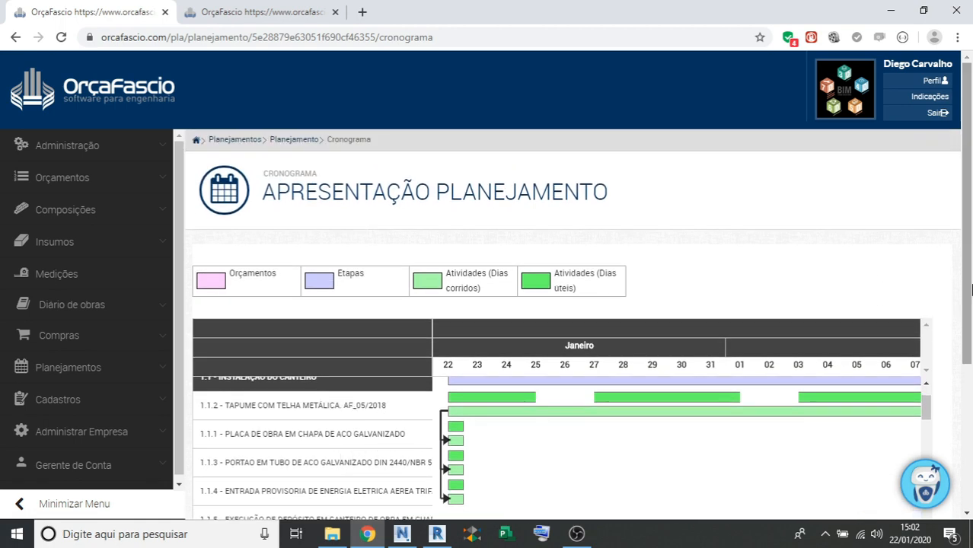
{"action": "scroll", "coordinate": [683, 301], "scroll_direction": "down", "scroll_amount": 3}
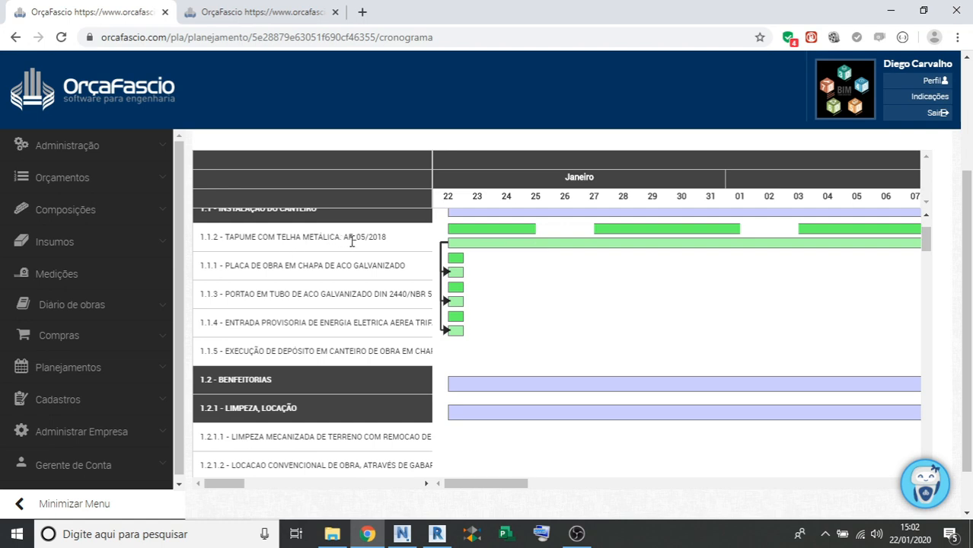
{"action": "scroll", "coordinate": [471, 249], "scroll_direction": "up", "scroll_amount": 2}
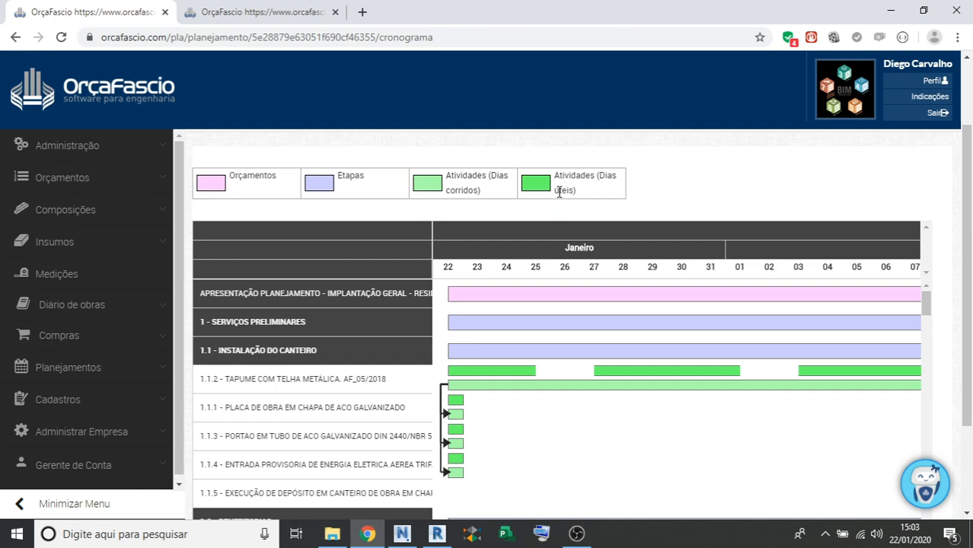
{"action": "left_click", "coordinate": [509, 389]}
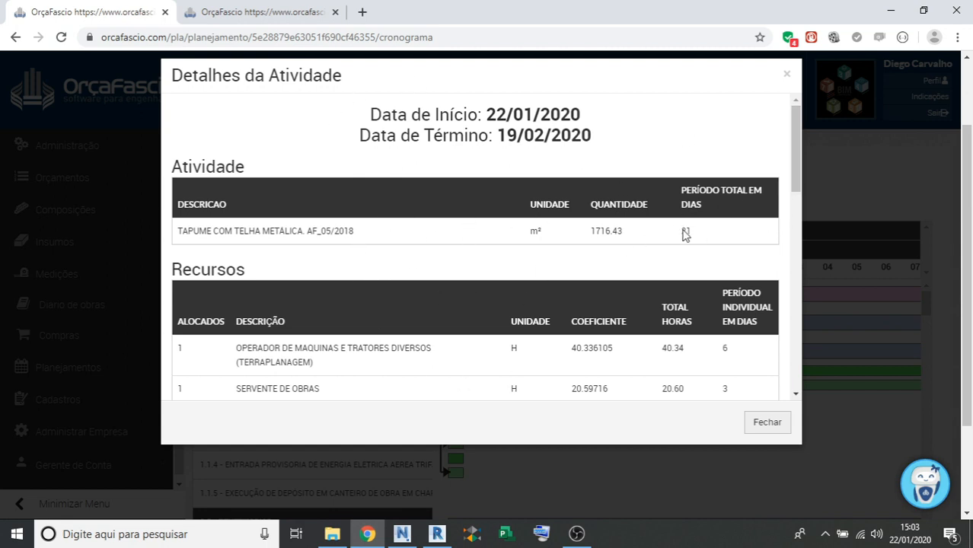
Review the resources and supplies (Insumos) in the details of Tapume com telha metálica, and close the details.
{"action": "scroll", "coordinate": [686, 234], "scroll_direction": "down", "scroll_amount": 2}
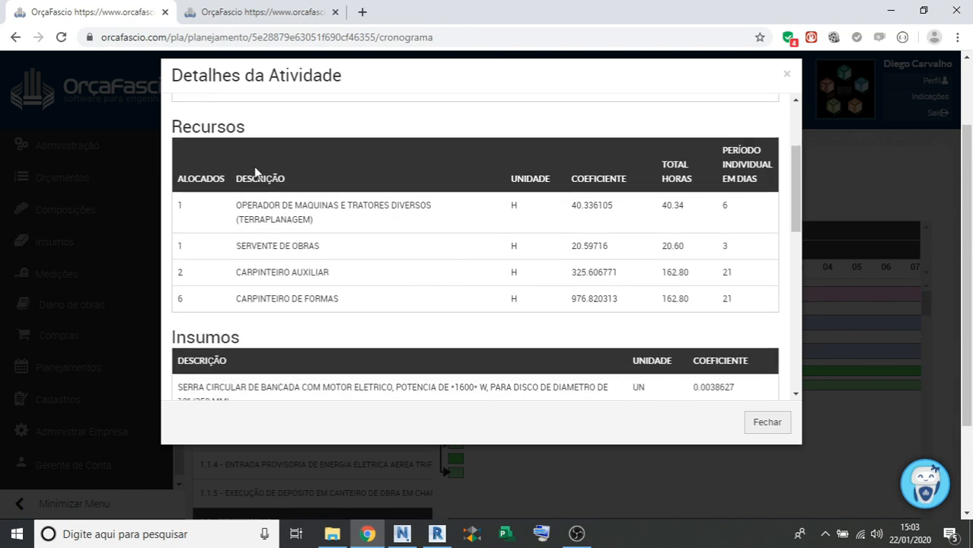
{"action": "scroll", "coordinate": [473, 211], "scroll_direction": "down", "scroll_amount": 4}
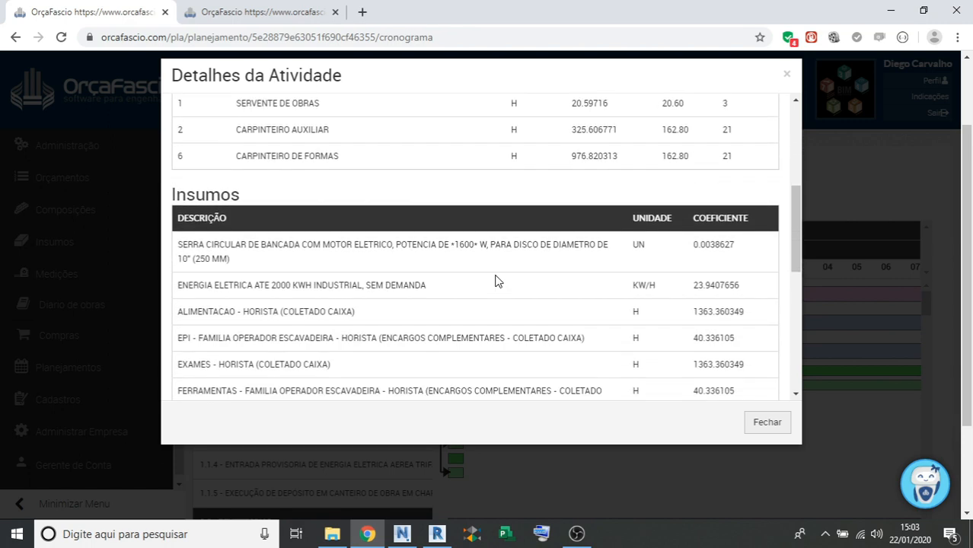
{"action": "scroll", "coordinate": [510, 278], "scroll_direction": "down", "scroll_amount": 4}
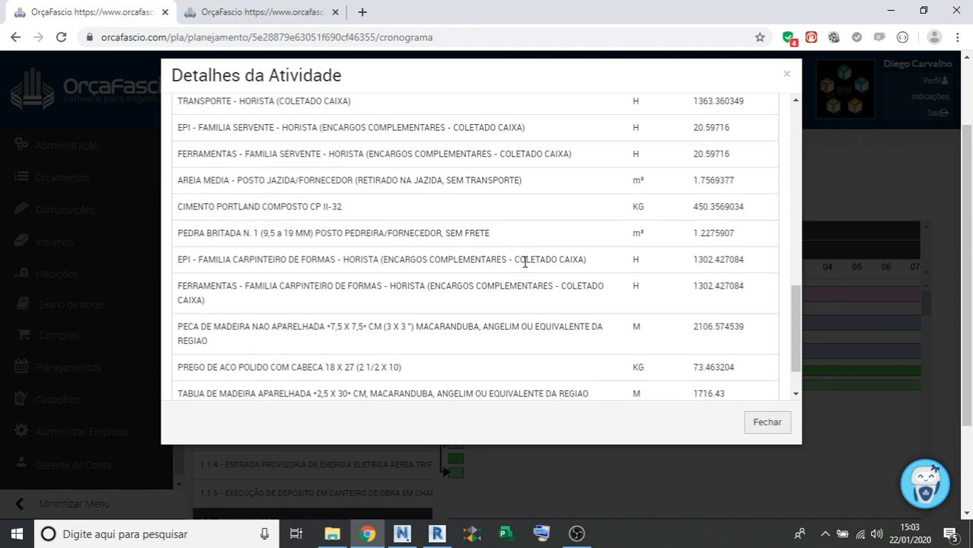
{"action": "scroll", "coordinate": [350, 322], "scroll_direction": "up", "scroll_amount": 10}
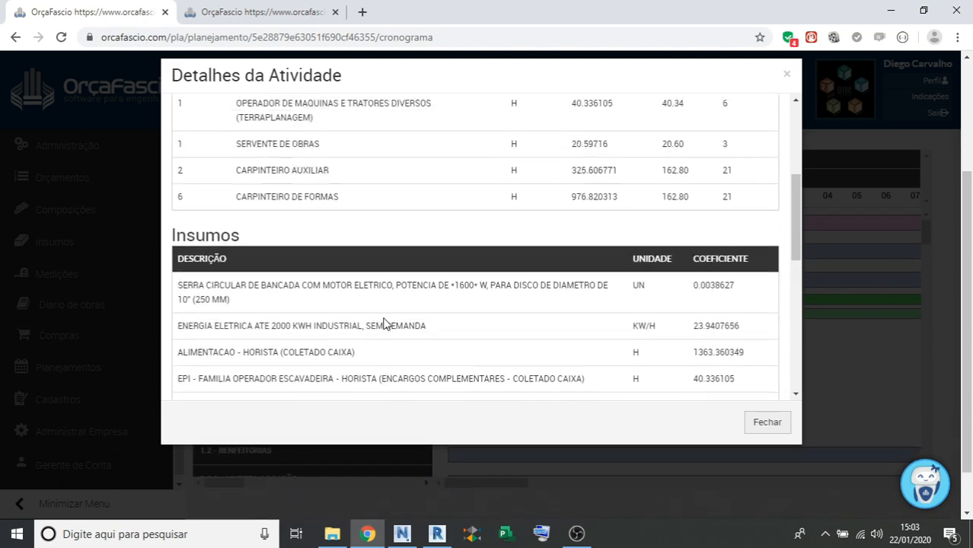
{"action": "scroll", "coordinate": [453, 300], "scroll_direction": "up", "scroll_amount": 2}
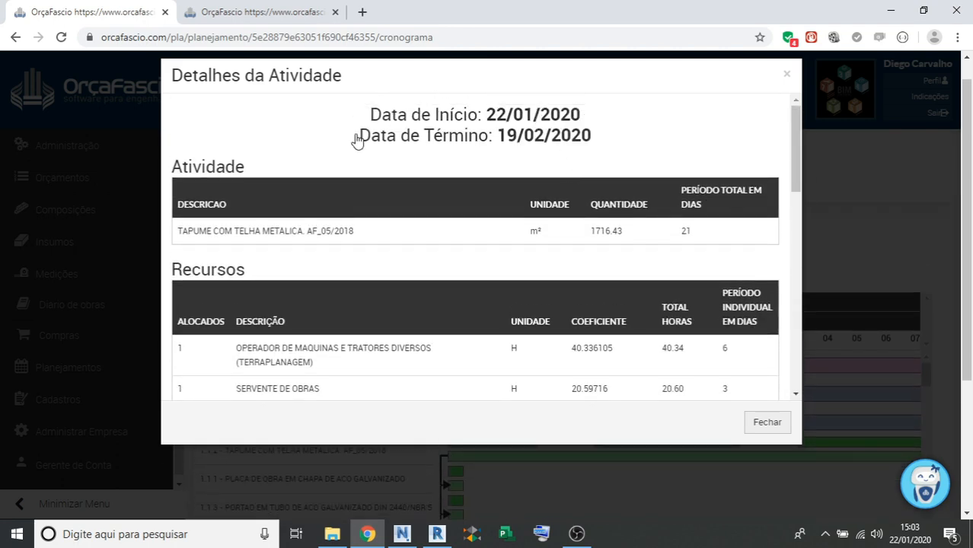
{"action": "left_click", "coordinate": [788, 77]}
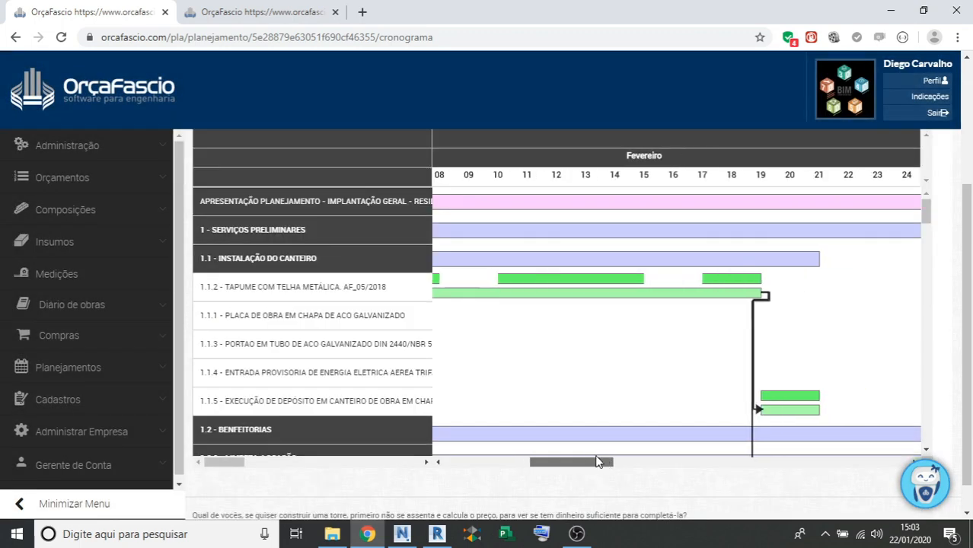
Trace the Gantt dependency links from activity 1.1.2 through the deposit, site cleaning and setting-out activities to the column reinforcement activities.
{"action": "left_click_drag", "start_coordinate": [598, 460], "coordinate": [611, 461]}
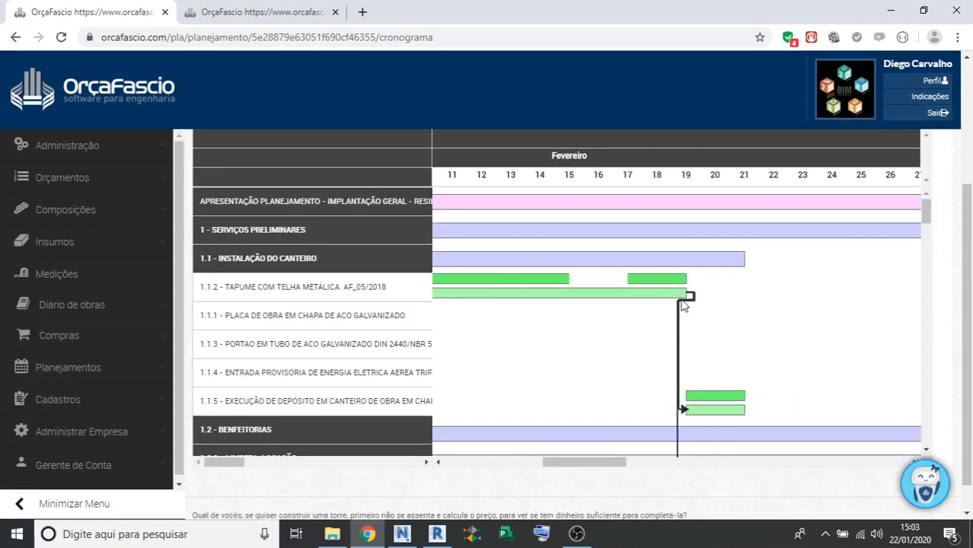
{"action": "scroll", "coordinate": [688, 277], "scroll_direction": "down", "scroll_amount": 5}
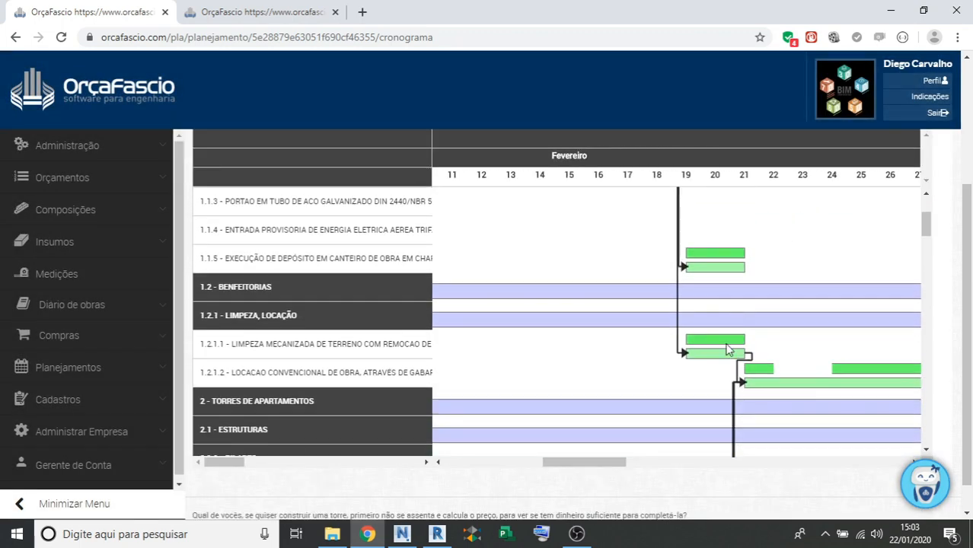
{"action": "scroll", "coordinate": [667, 357], "scroll_direction": "down", "scroll_amount": 2}
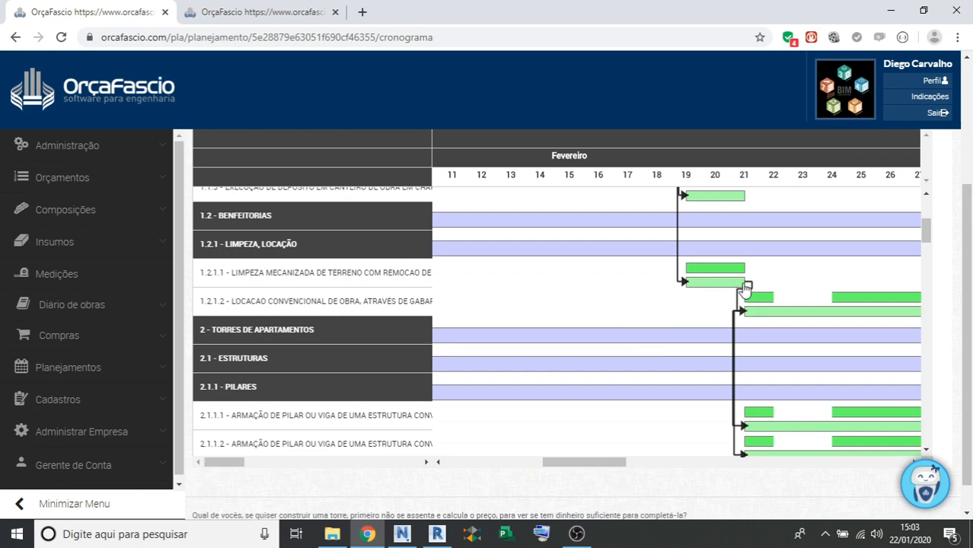
{"action": "scroll", "coordinate": [743, 314], "scroll_direction": "down", "scroll_amount": 3}
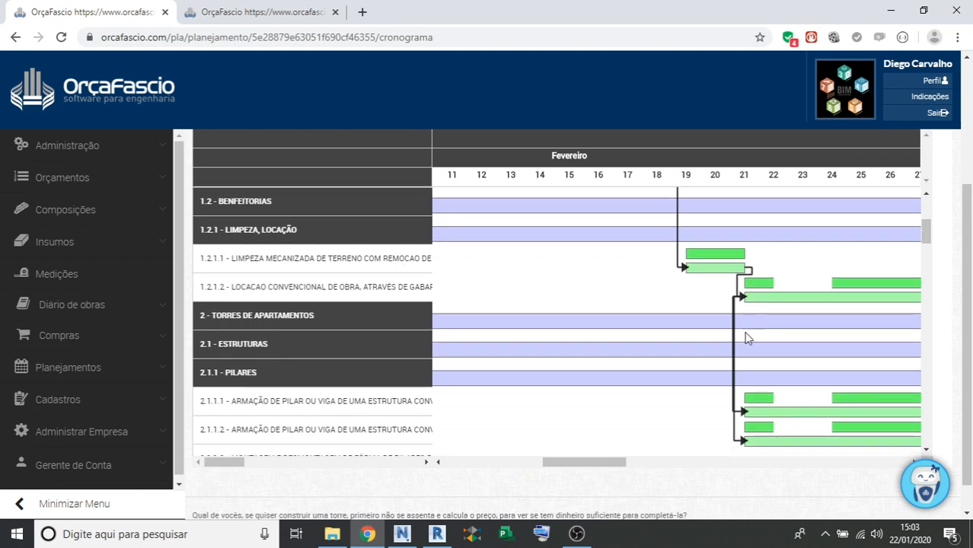
{"action": "scroll", "coordinate": [610, 388], "scroll_direction": "down", "scroll_amount": 1}
{"action": "scroll", "coordinate": [609, 379], "scroll_direction": "up", "scroll_amount": 10}
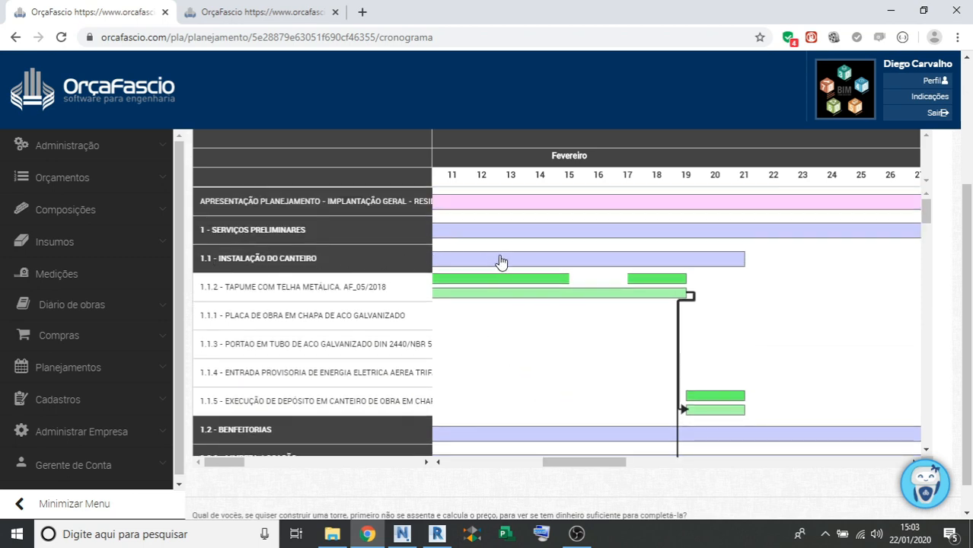
Examine the dates, activities, resources and supplies in the details of stage 1.1, Instalação do Canteiro, and return to the planning page.
{"action": "left_click", "coordinate": [501, 260]}
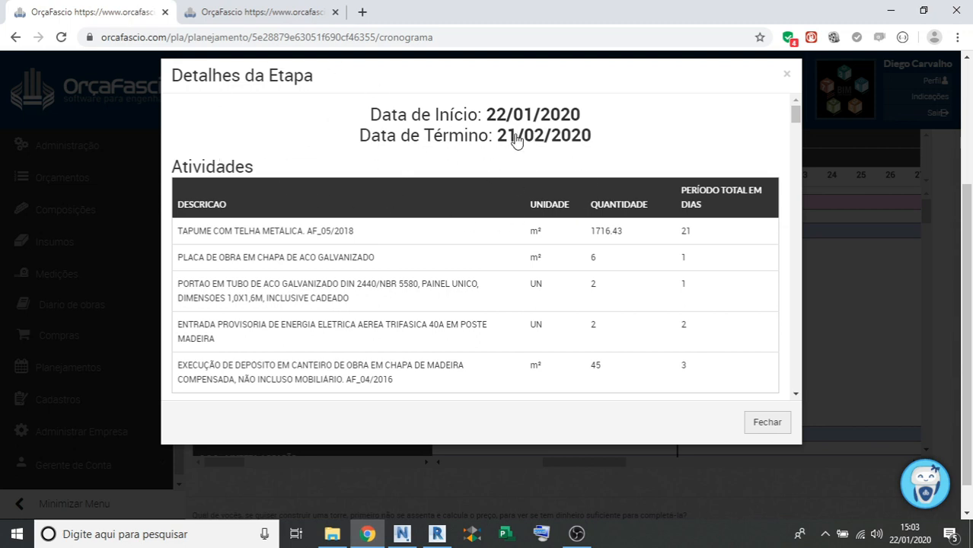
{"action": "left_click_drag", "start_coordinate": [797, 112], "coordinate": [799, 116]}
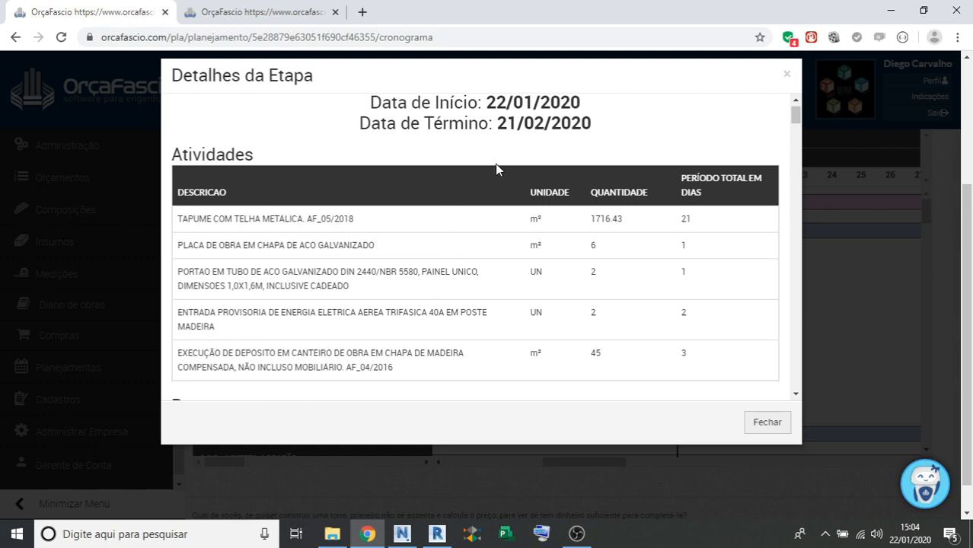
{"action": "scroll", "coordinate": [322, 202], "scroll_direction": "down", "scroll_amount": 1}
{"action": "scroll", "coordinate": [515, 163], "scroll_direction": "up", "scroll_amount": 2}
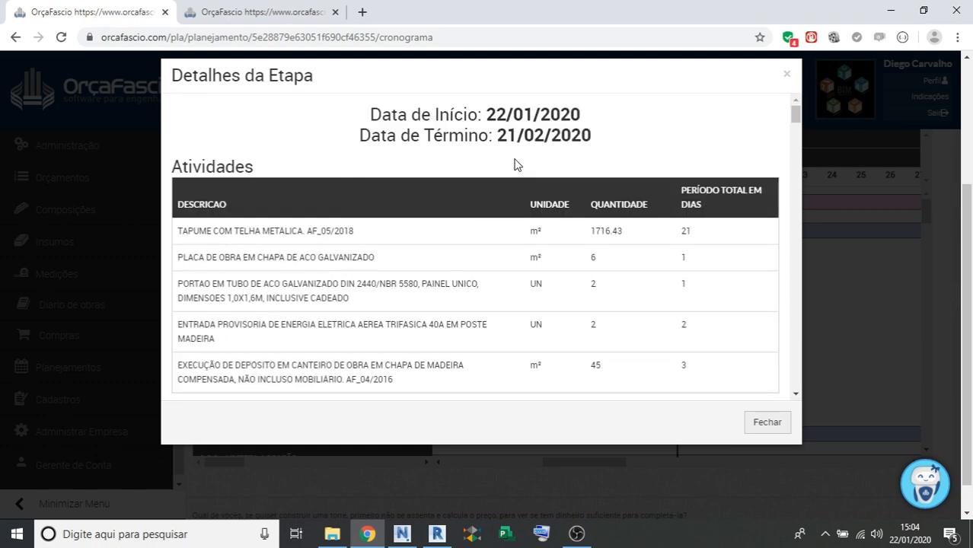
{"action": "left_click_drag", "start_coordinate": [795, 114], "coordinate": [792, 177]}
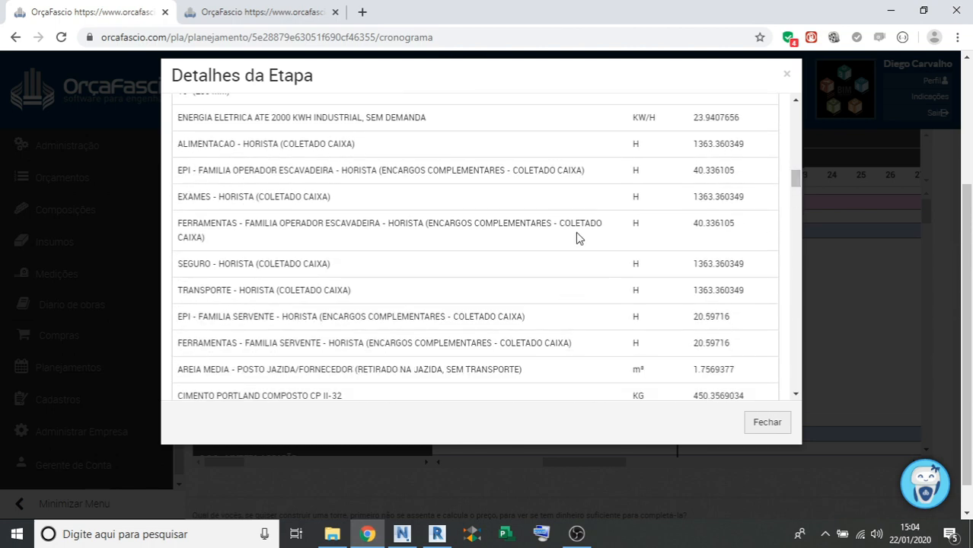
{"action": "scroll", "coordinate": [648, 320], "scroll_direction": "down", "scroll_amount": 5}
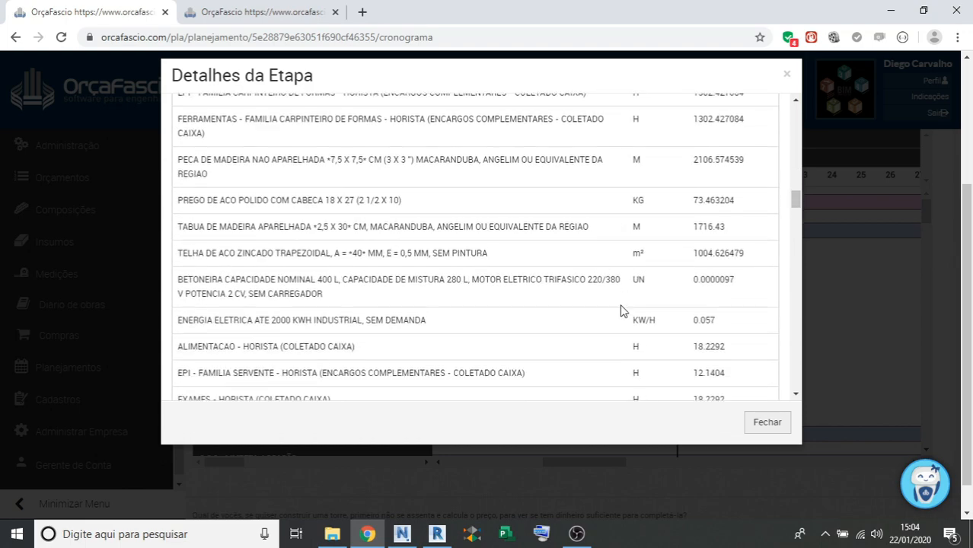
{"action": "scroll", "coordinate": [620, 311], "scroll_direction": "up", "scroll_amount": 6}
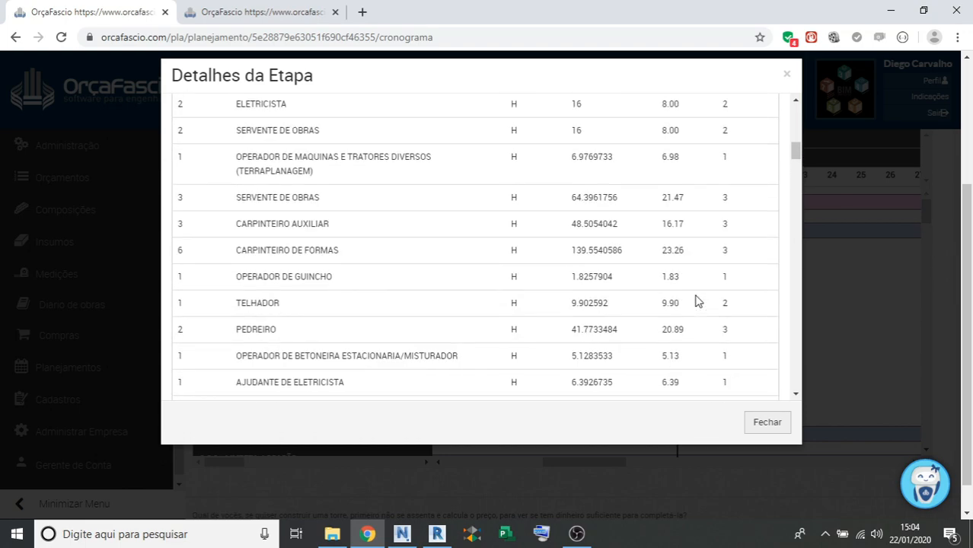
{"action": "scroll", "coordinate": [697, 297], "scroll_direction": "up", "scroll_amount": 8}
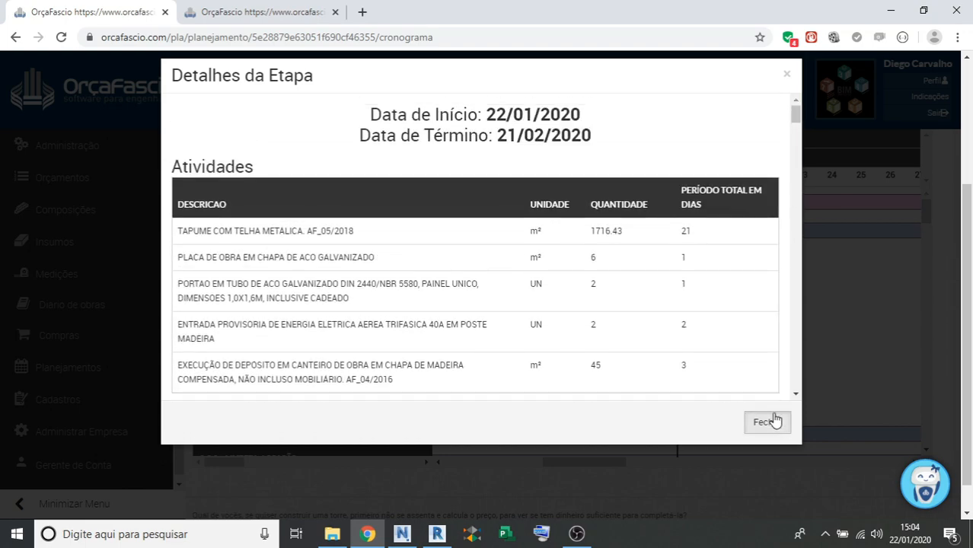
{"action": "left_click", "coordinate": [775, 420]}
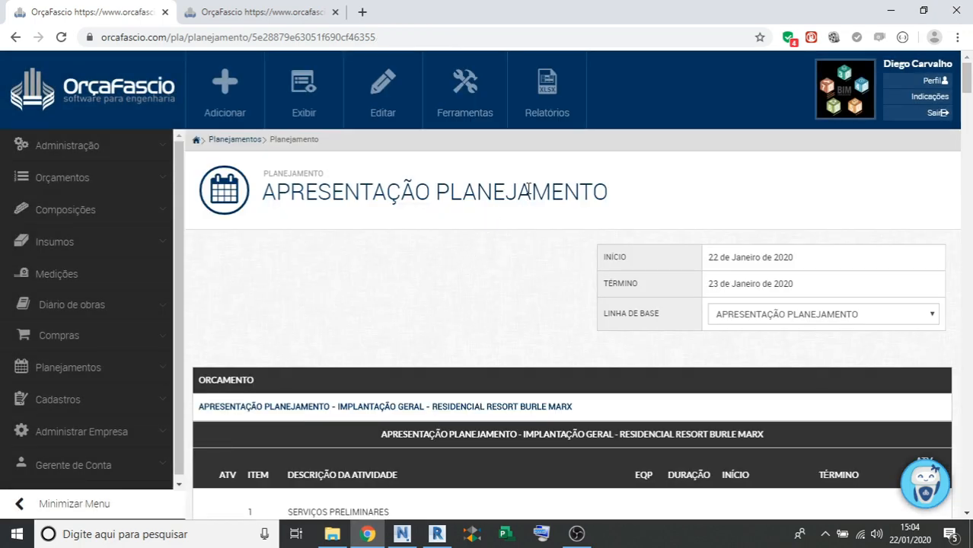
Add a new baseline (Linha de base) to the planning and check the list of available baselines.
{"action": "scroll", "coordinate": [475, 215], "scroll_direction": "down", "scroll_amount": 2}
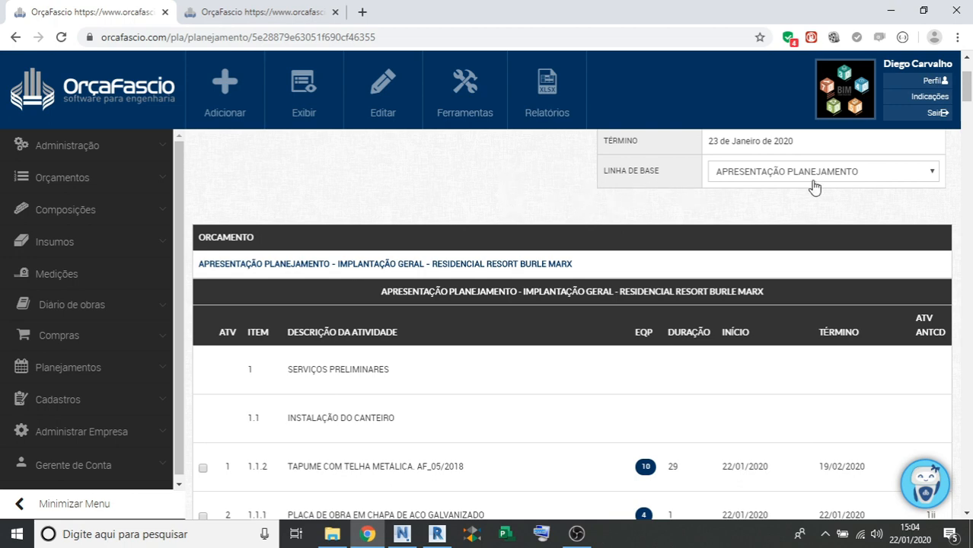
{"action": "mouse_move", "coordinate": [224, 111]}
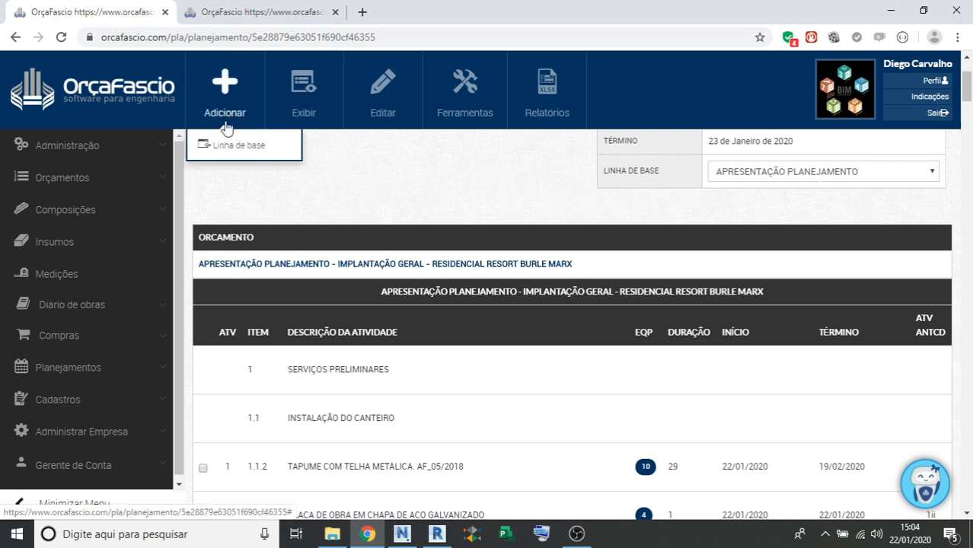
{"action": "left_click", "coordinate": [227, 147]}
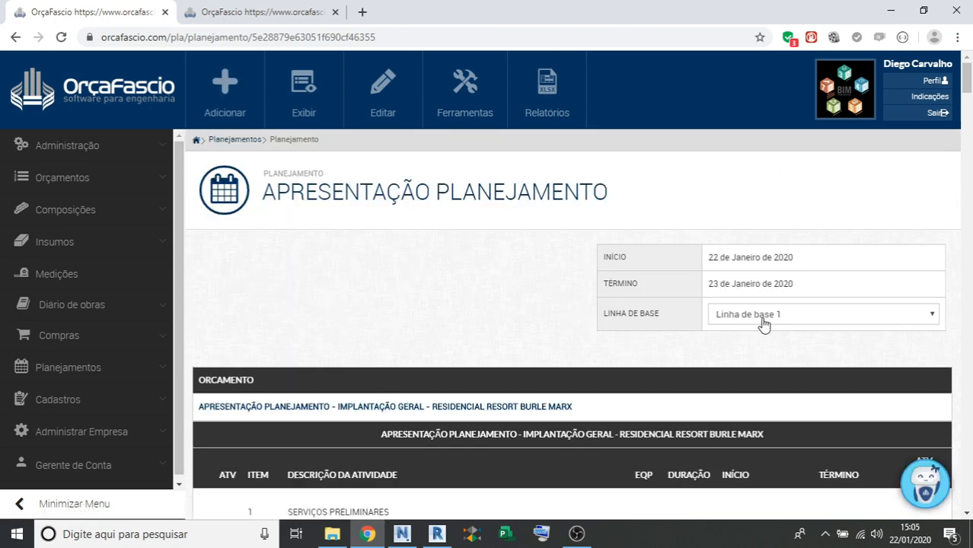
{"action": "left_click", "coordinate": [811, 317]}
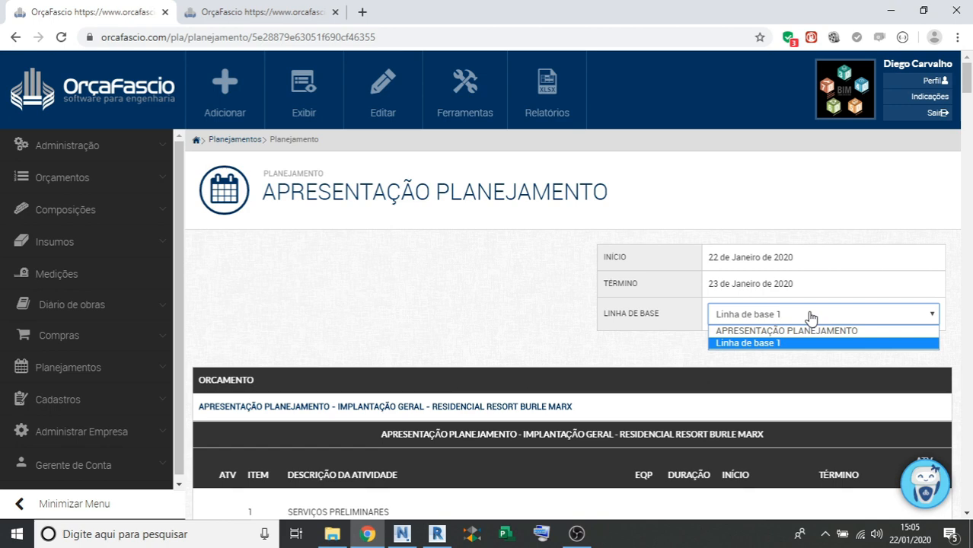
{"action": "left_click", "coordinate": [810, 316]}
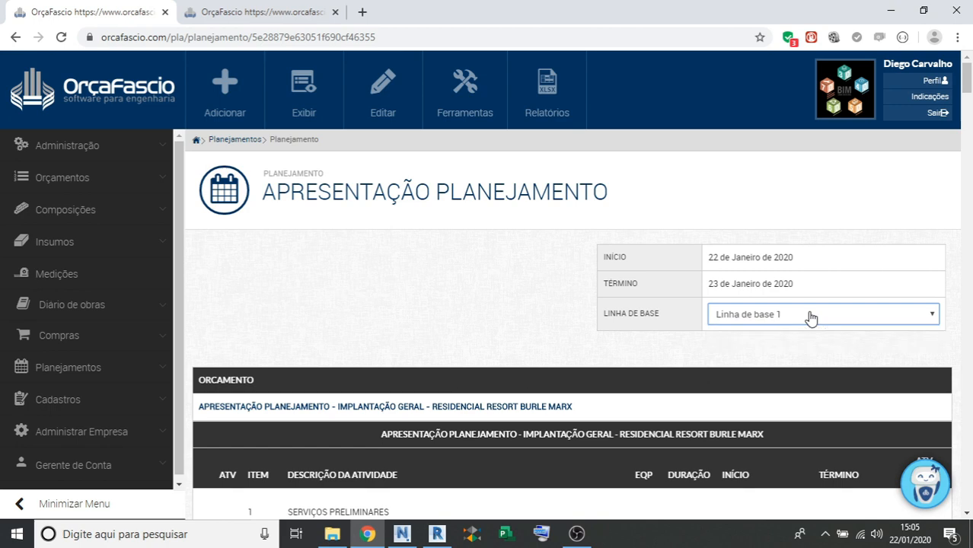
Examine the teams, durations, dates and predecessors of the preliminary service activities in the Linha de base 1 baseline.
{"action": "scroll", "coordinate": [761, 339], "scroll_direction": "down", "scroll_amount": 3}
{"action": "scroll", "coordinate": [688, 331], "scroll_direction": "down", "scroll_amount": 1}
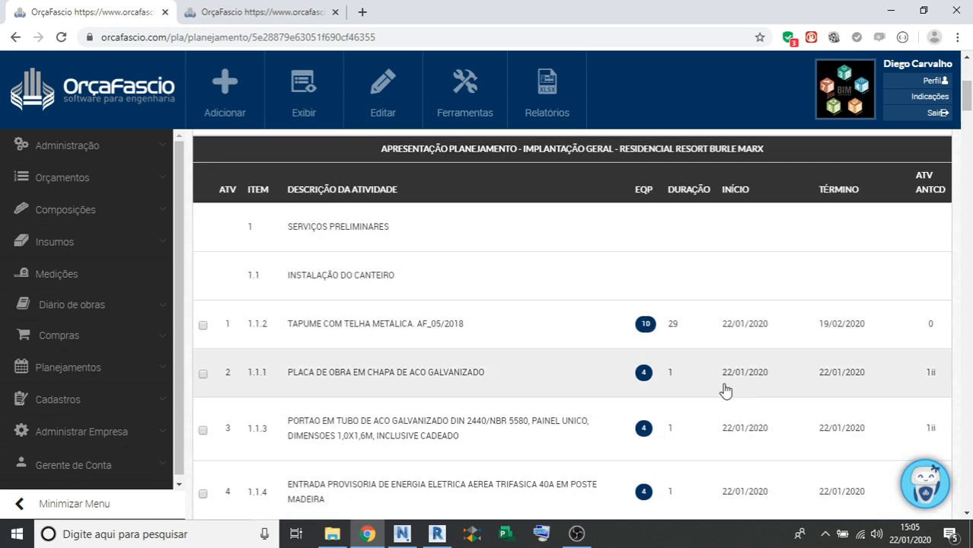
{"action": "scroll", "coordinate": [680, 319], "scroll_direction": "down", "scroll_amount": 1}
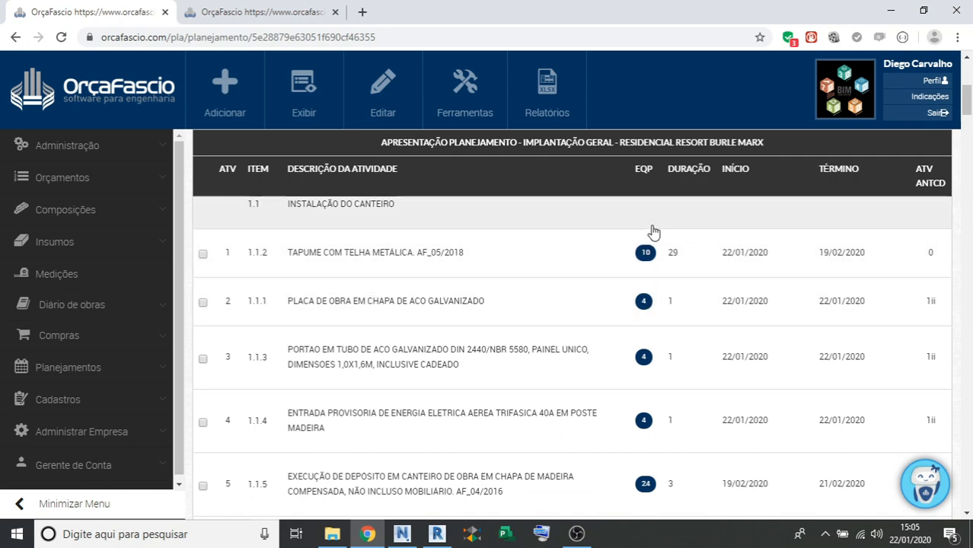
{"action": "scroll", "coordinate": [673, 271], "scroll_direction": "down", "scroll_amount": 1}
{"action": "scroll", "coordinate": [762, 294], "scroll_direction": "down", "scroll_amount": 2}
{"action": "scroll", "coordinate": [889, 281], "scroll_direction": "up", "scroll_amount": 2}
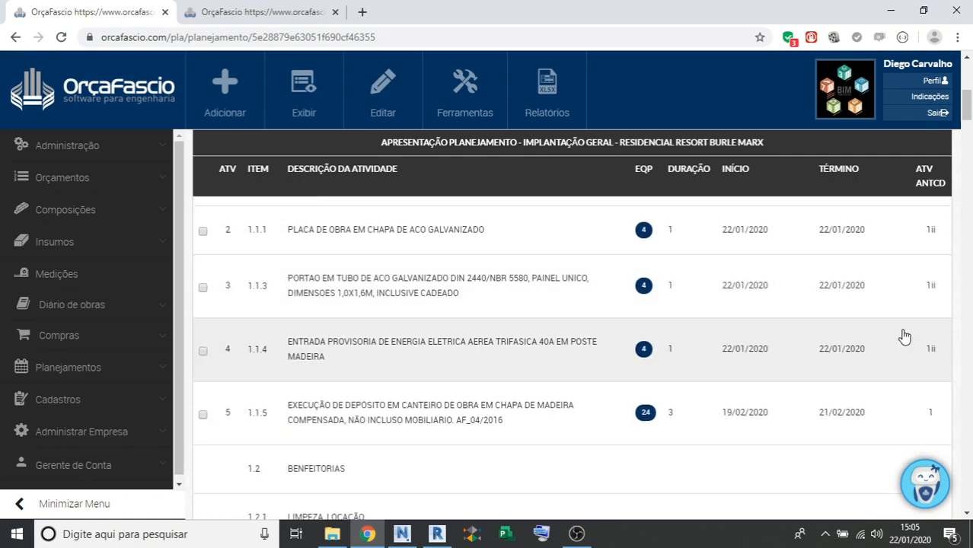
{"action": "scroll", "coordinate": [917, 442], "scroll_direction": "down", "scroll_amount": 3}
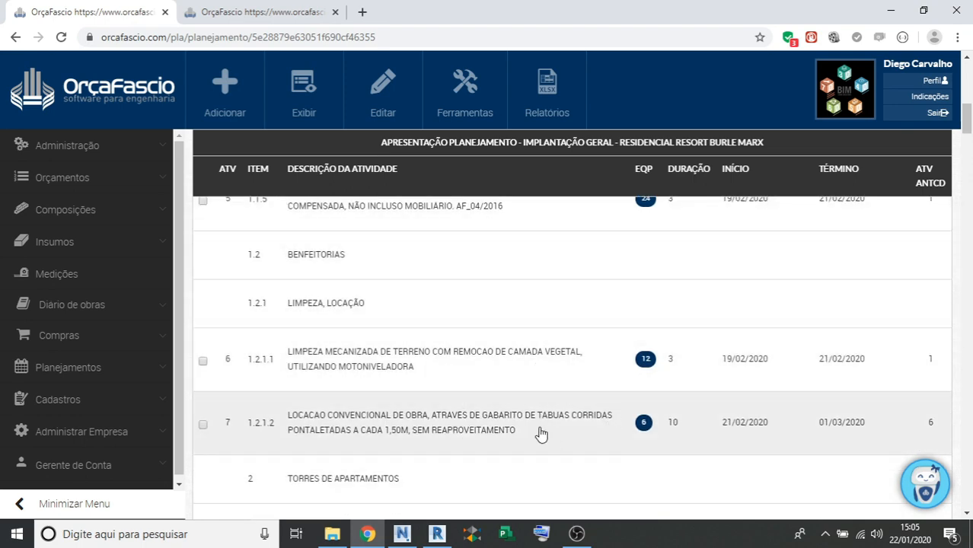
{"action": "scroll", "coordinate": [621, 406], "scroll_direction": "down", "scroll_amount": 4}
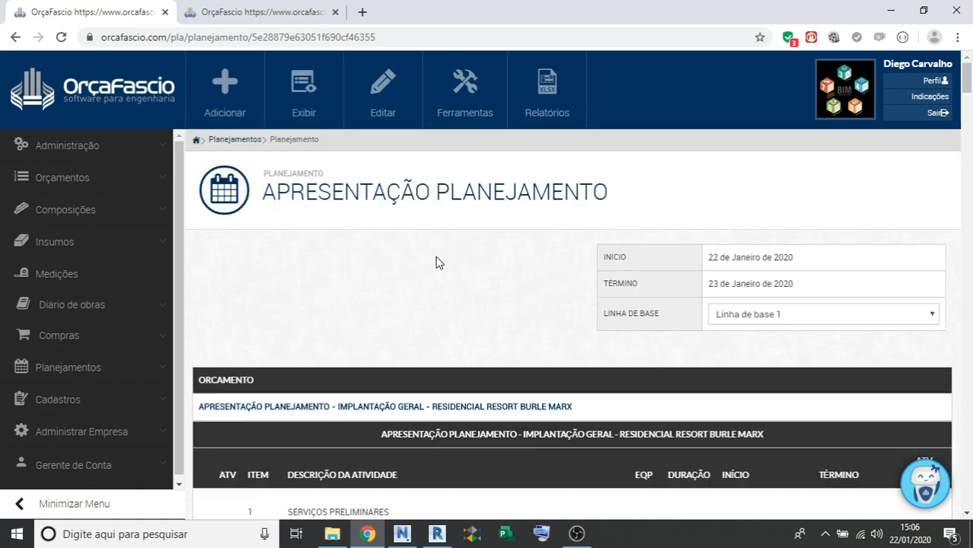
{"action": "left_click", "coordinate": [240, 107]}
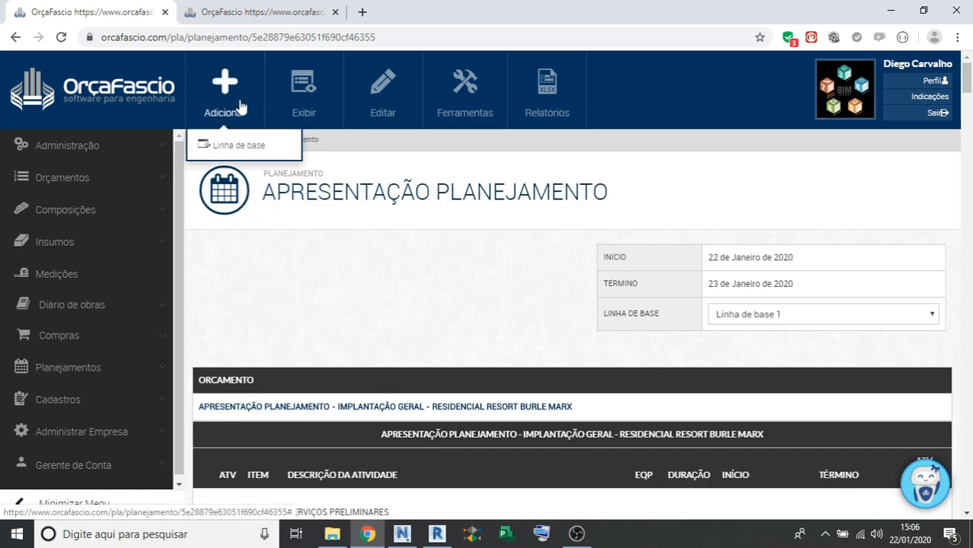
{"action": "left_click", "coordinate": [612, 191]}
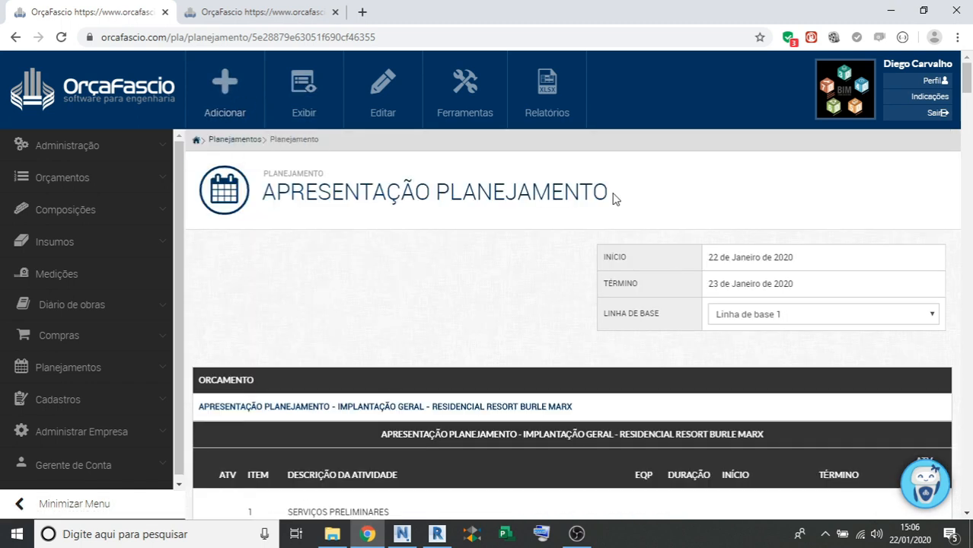
{"action": "scroll", "coordinate": [535, 227], "scroll_direction": "down", "scroll_amount": 1}
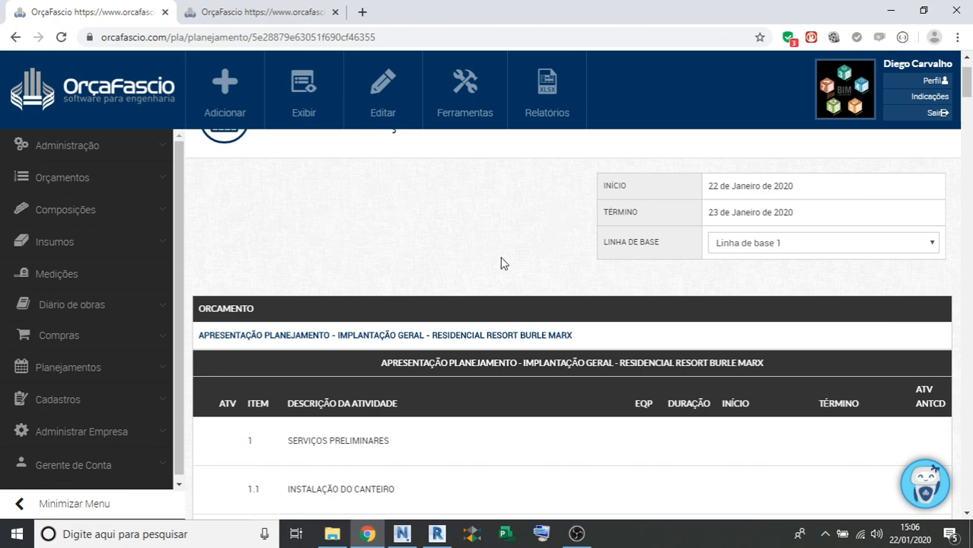
{"action": "scroll", "coordinate": [525, 228], "scroll_direction": "down", "scroll_amount": 2}
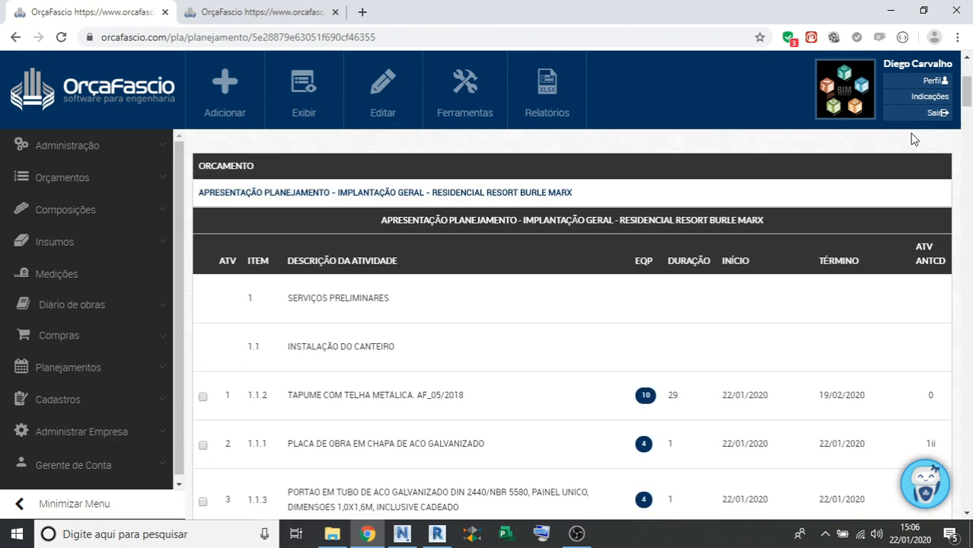
Display the planning's Equipe view.
{"action": "scroll", "coordinate": [967, 91], "scroll_direction": "up", "scroll_amount": 3}
{"action": "left_click", "coordinate": [305, 100]}
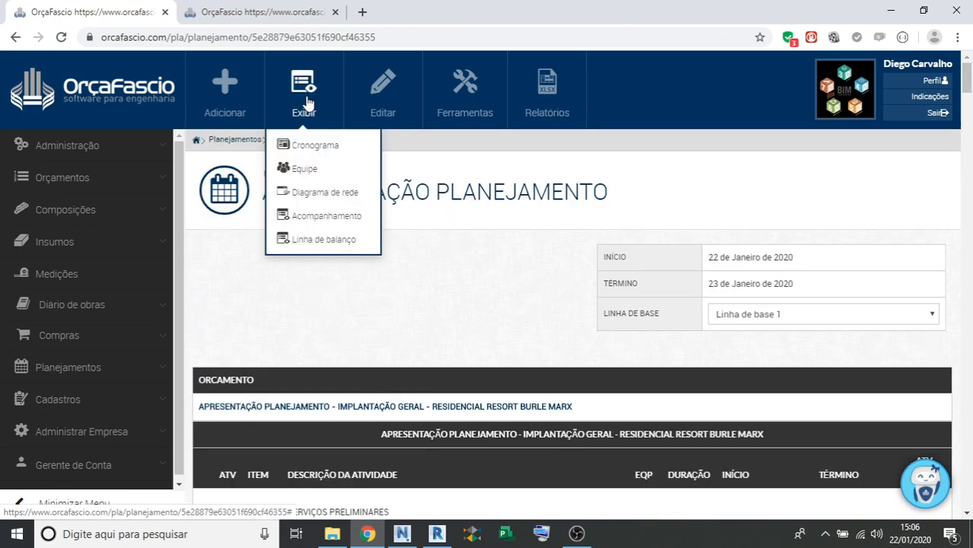
{"action": "left_click", "coordinate": [303, 169]}
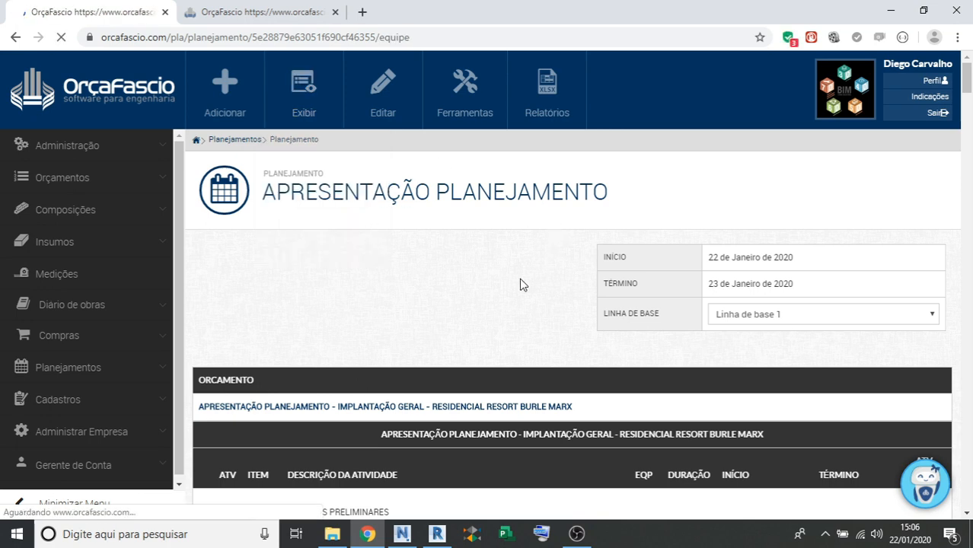
Examine the daily headcount per job role and the totals in the team table for January and early February.
{"action": "scroll", "coordinate": [820, 198], "scroll_direction": "down", "scroll_amount": 1}
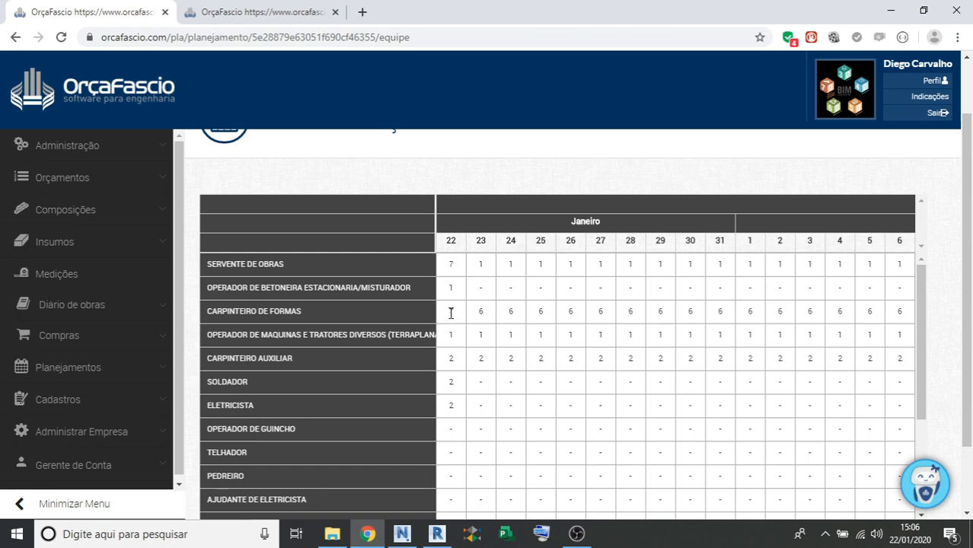
{"action": "scroll", "coordinate": [867, 311], "scroll_direction": "down", "scroll_amount": 1}
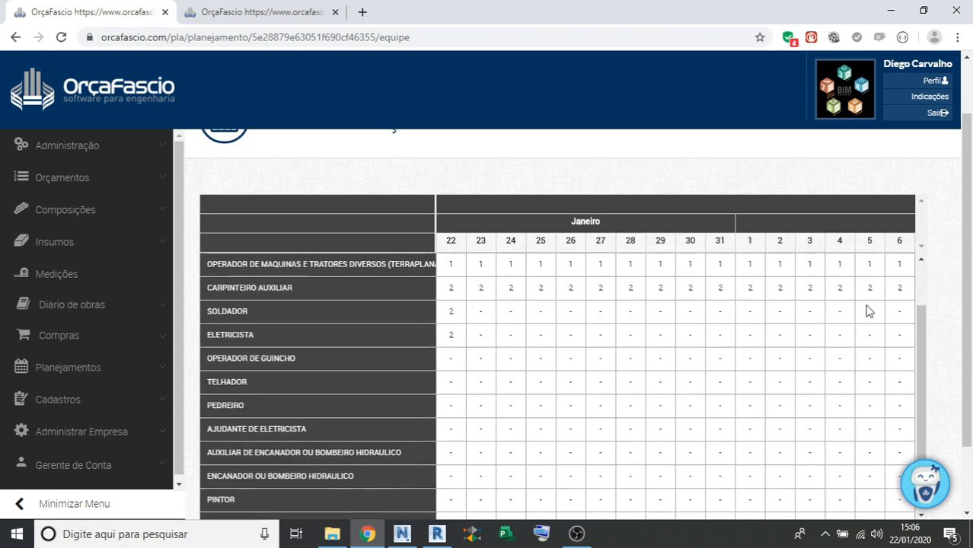
{"action": "scroll", "coordinate": [760, 349], "scroll_direction": "down", "scroll_amount": 2}
{"action": "scroll", "coordinate": [760, 349], "scroll_direction": "down", "scroll_amount": 1}
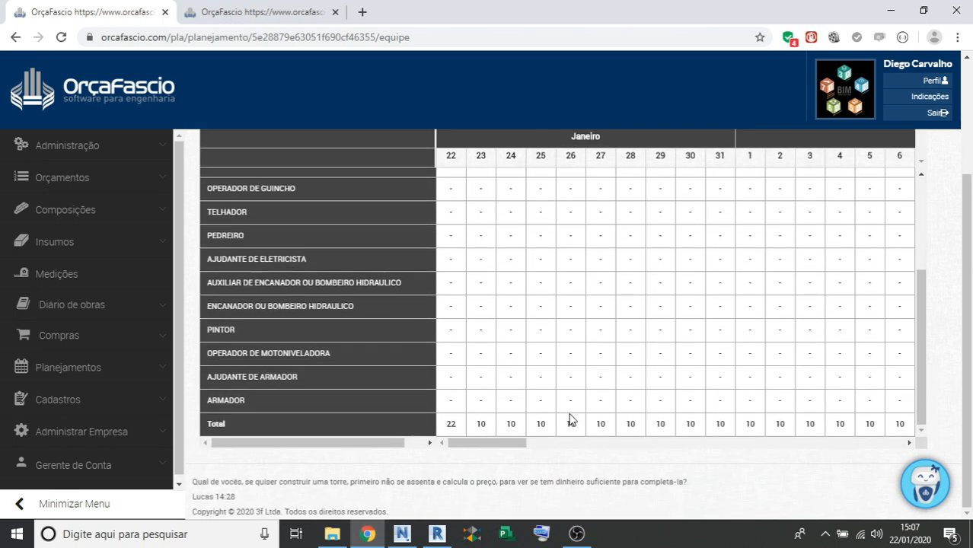
{"action": "left_click_drag", "start_coordinate": [513, 445], "coordinate": [483, 440]}
{"action": "scroll", "coordinate": [688, 407], "scroll_direction": "up", "scroll_amount": 4}
{"action": "scroll", "coordinate": [626, 261], "scroll_direction": "down", "scroll_amount": 1}
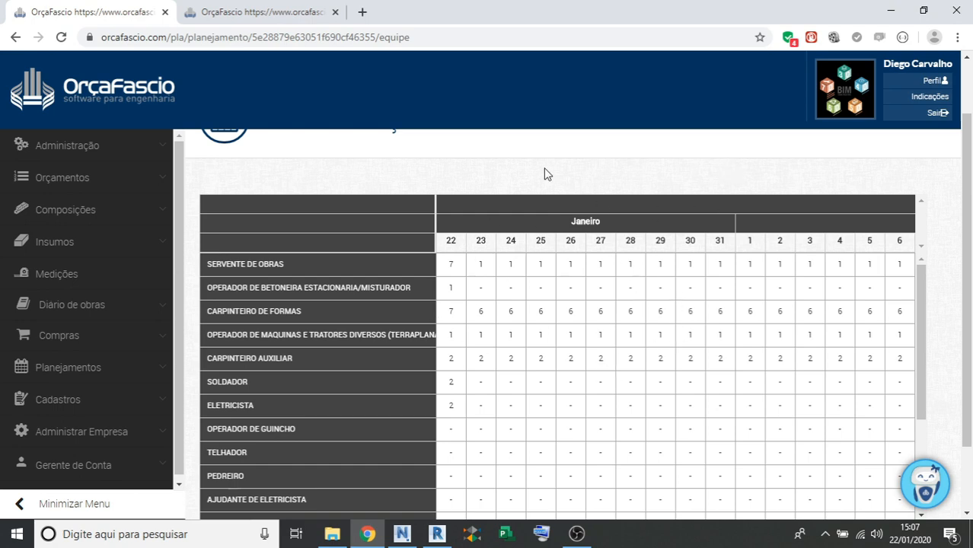
{"action": "scroll", "coordinate": [626, 195], "scroll_direction": "up", "scroll_amount": 1}
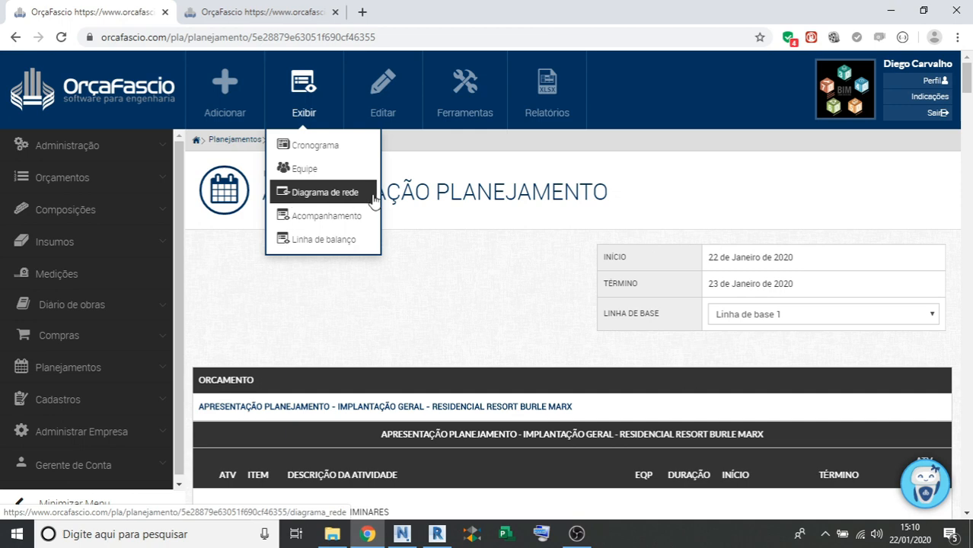
Display the planning's Diagrama de rede and look over its activity nodes and links.
{"action": "left_click", "coordinate": [335, 195]}
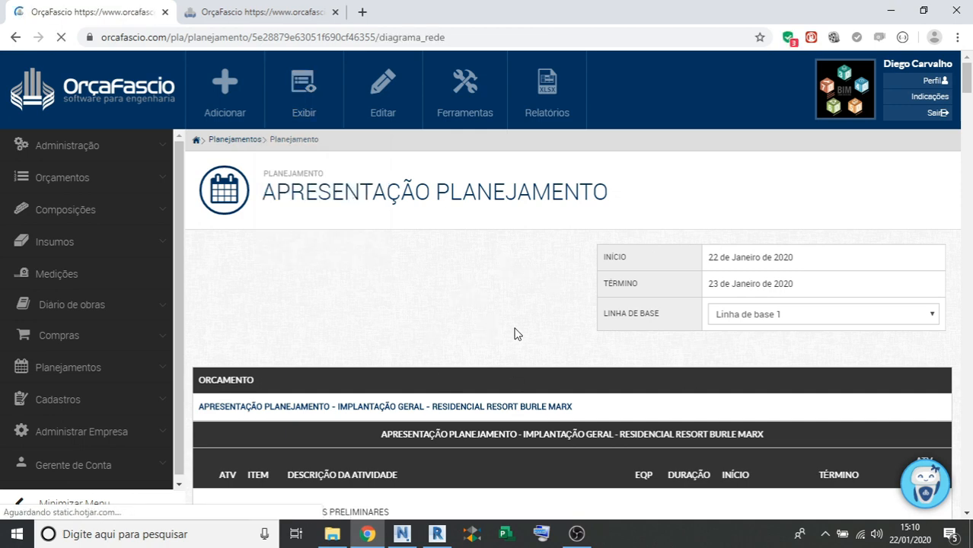
{"action": "scroll", "coordinate": [494, 325], "scroll_direction": "down", "scroll_amount": 3}
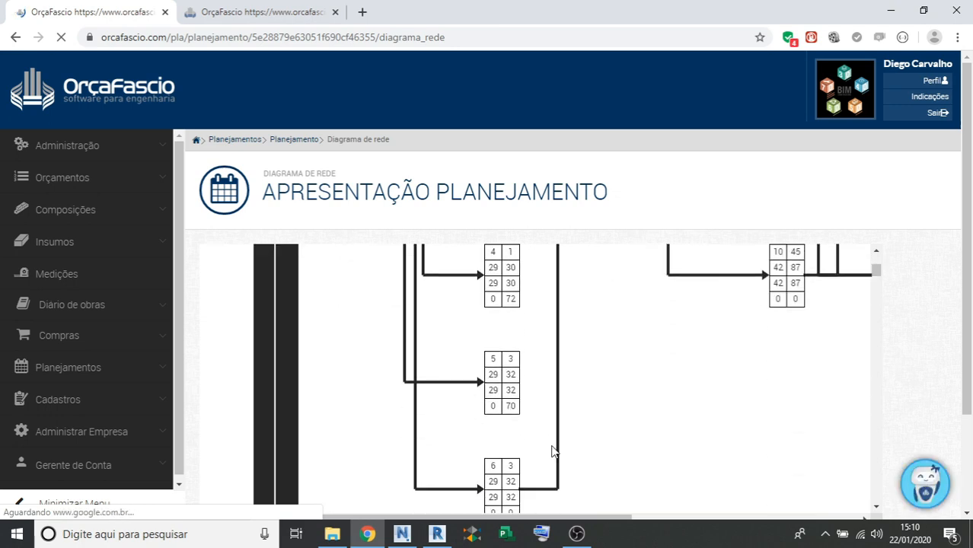
{"action": "middle_click", "coordinate": [645, 404]}
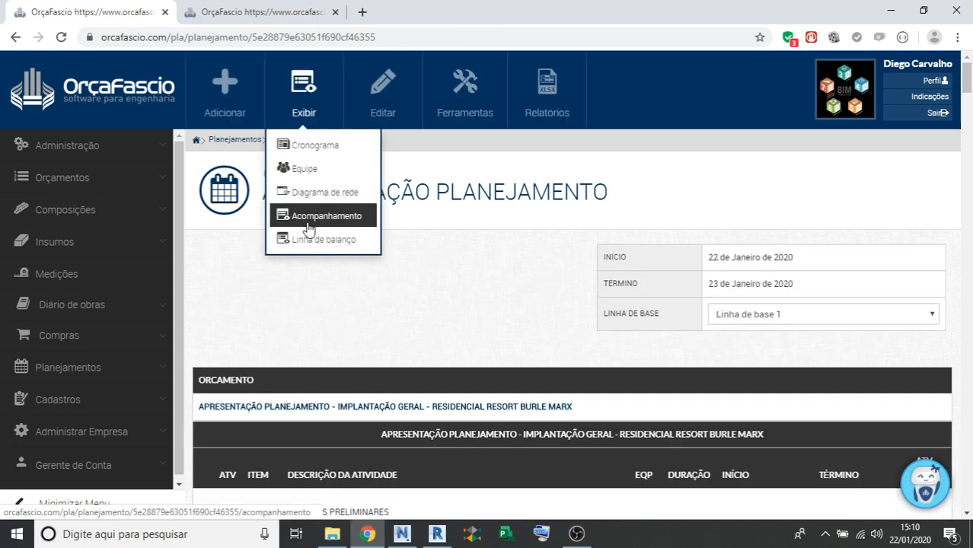
Display the planning's Acompanhamento view and review the activities' planned and actual dates, status and progress.
{"action": "left_click", "coordinate": [308, 220]}
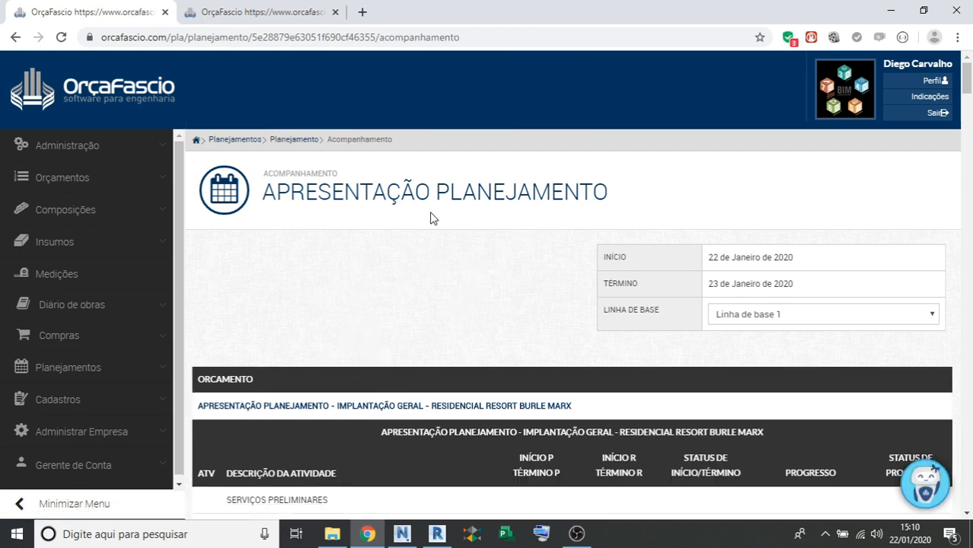
{"action": "scroll", "coordinate": [475, 244], "scroll_direction": "down", "scroll_amount": 3}
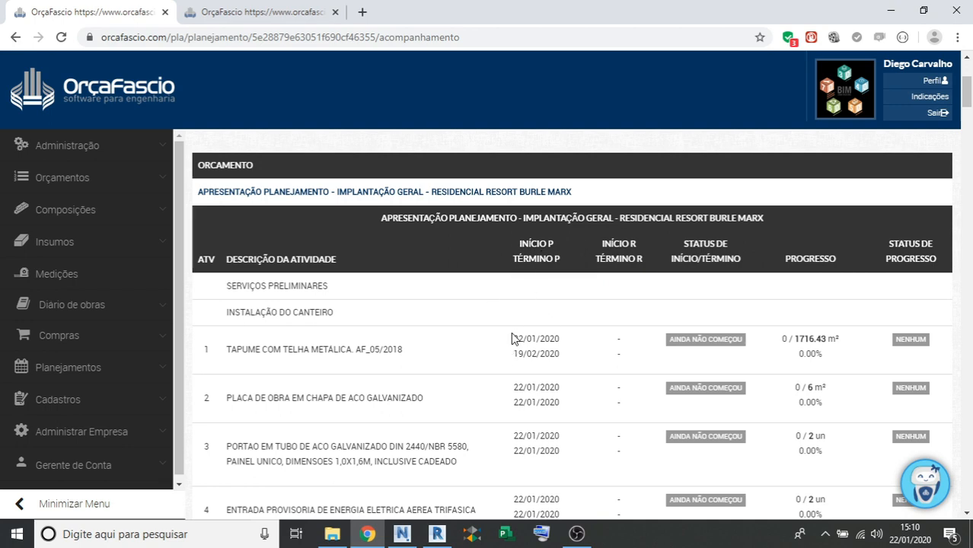
{"action": "scroll", "coordinate": [565, 355], "scroll_direction": "down", "scroll_amount": 1}
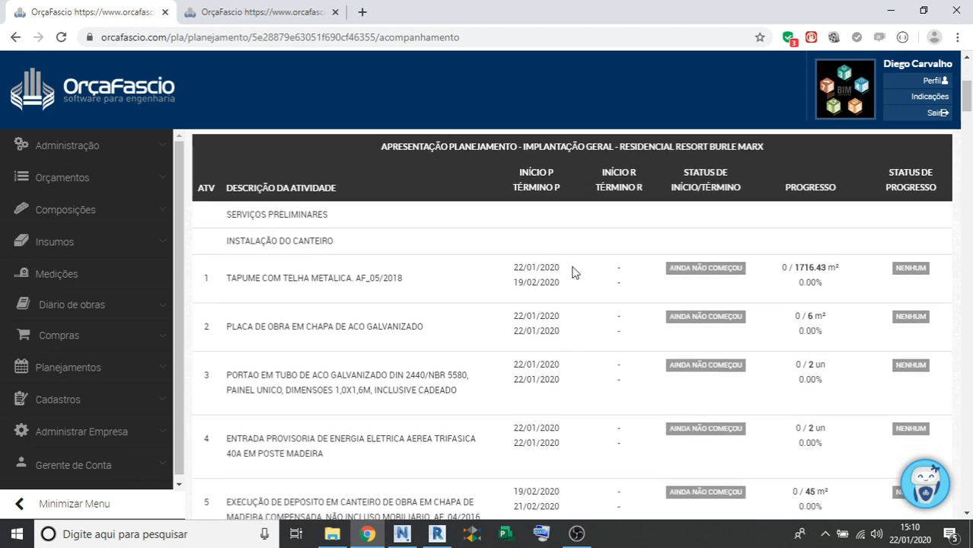
{"action": "scroll", "coordinate": [546, 376], "scroll_direction": "down", "scroll_amount": 5}
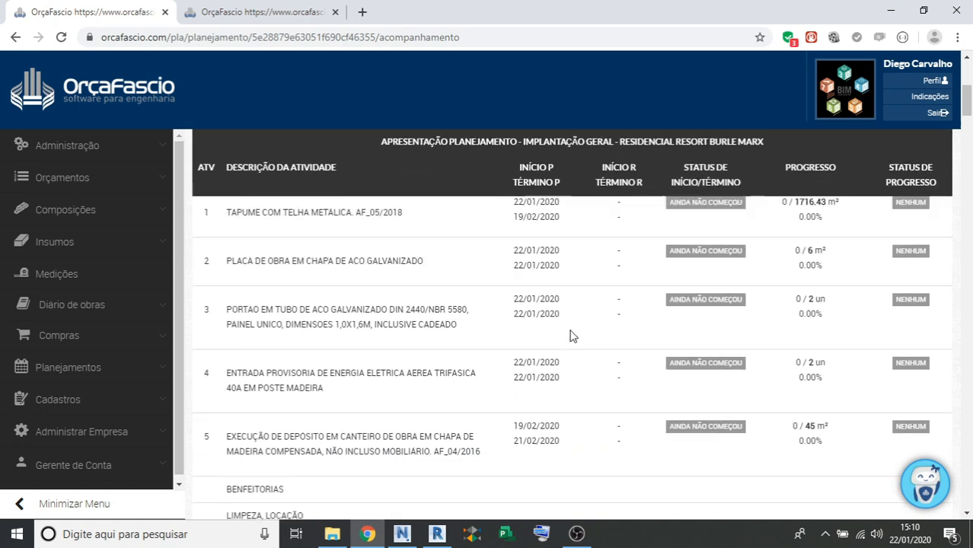
{"action": "scroll", "coordinate": [457, 328], "scroll_direction": "up", "scroll_amount": 1}
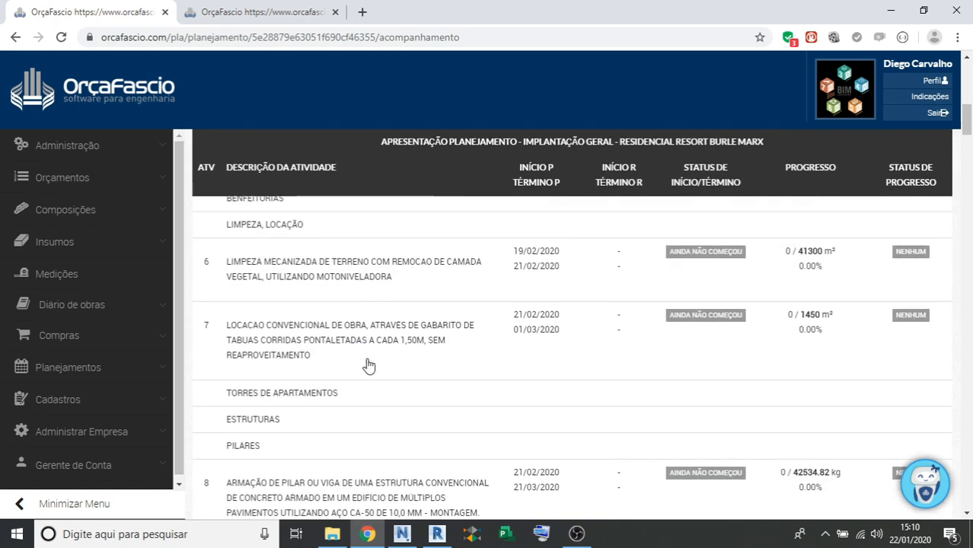
{"action": "scroll", "coordinate": [601, 251], "scroll_direction": "up", "scroll_amount": 1}
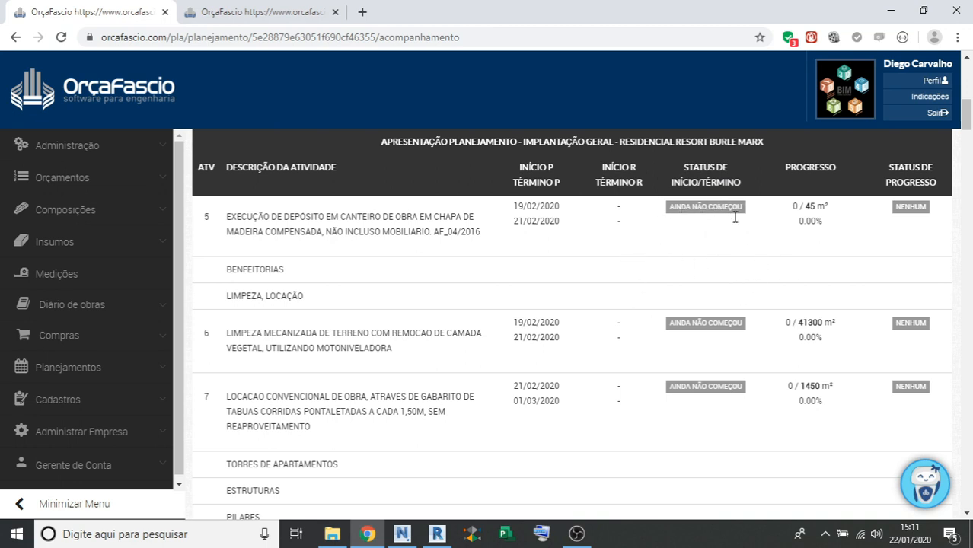
{"action": "left_click", "coordinate": [837, 216]}
{"action": "scroll", "coordinate": [587, 320], "scroll_direction": "down", "scroll_amount": 7}
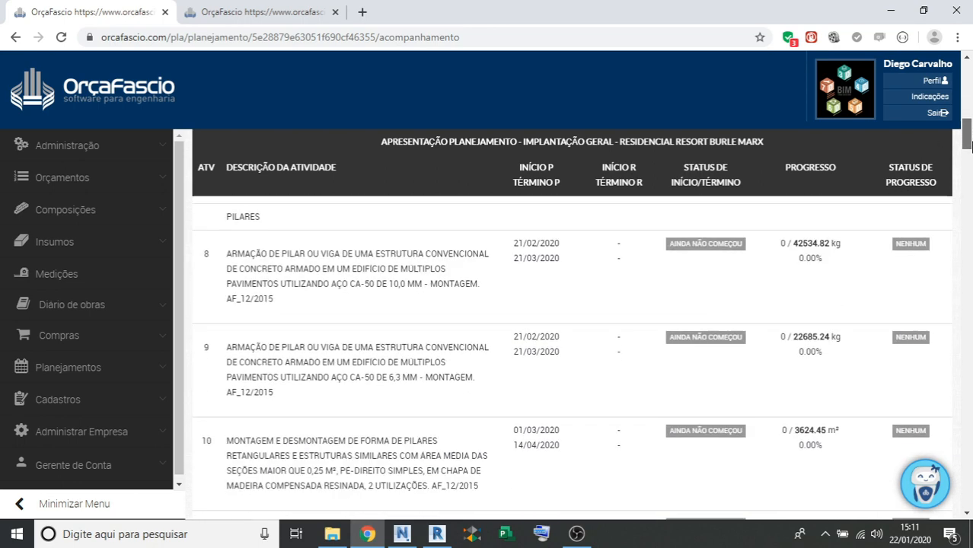
{"action": "scroll", "coordinate": [588, 319], "scroll_direction": "up", "scroll_amount": 6}
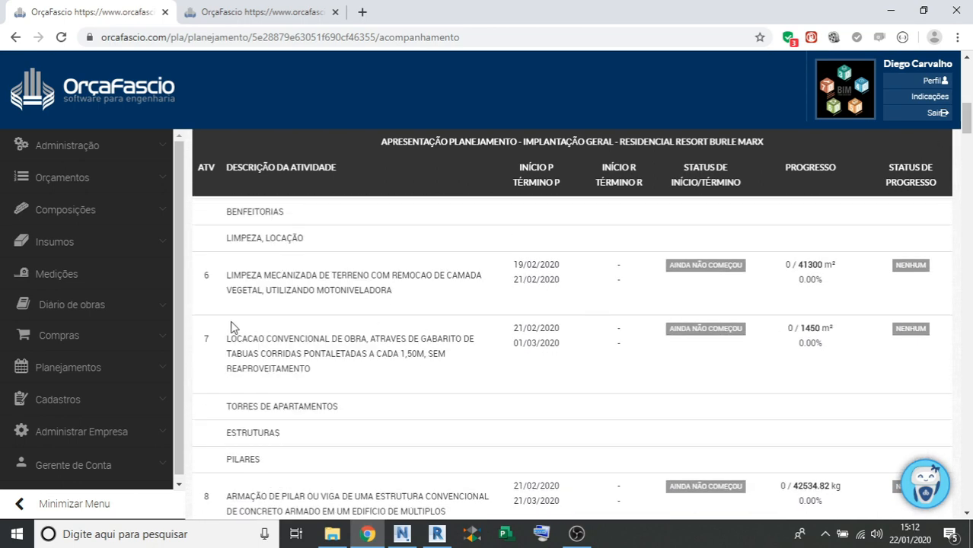
Create a new work diary dated 22/01/2020 for the obra APRESENTAÇÃO PLANEJAMANENTO, copying information from the last report.
{"action": "left_click", "coordinate": [135, 308]}
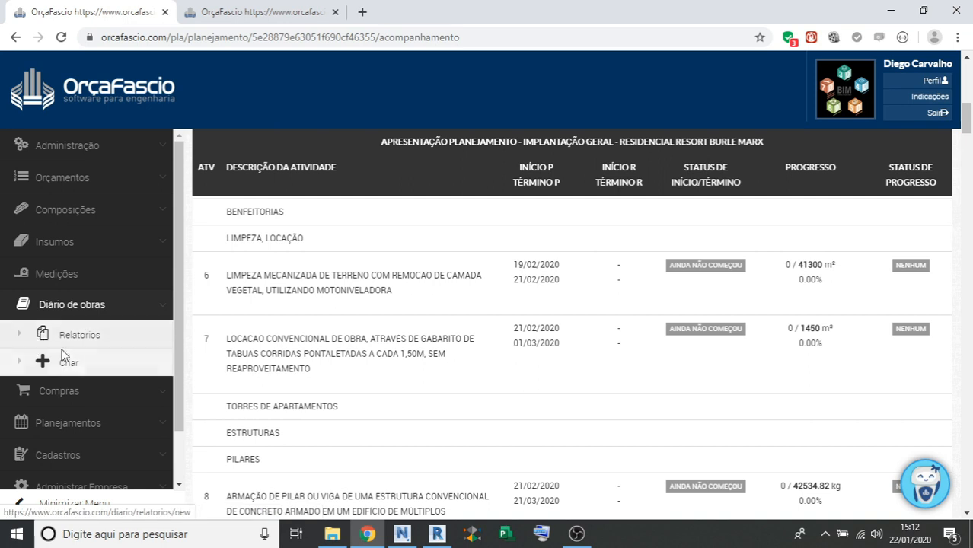
{"action": "left_click", "coordinate": [64, 358]}
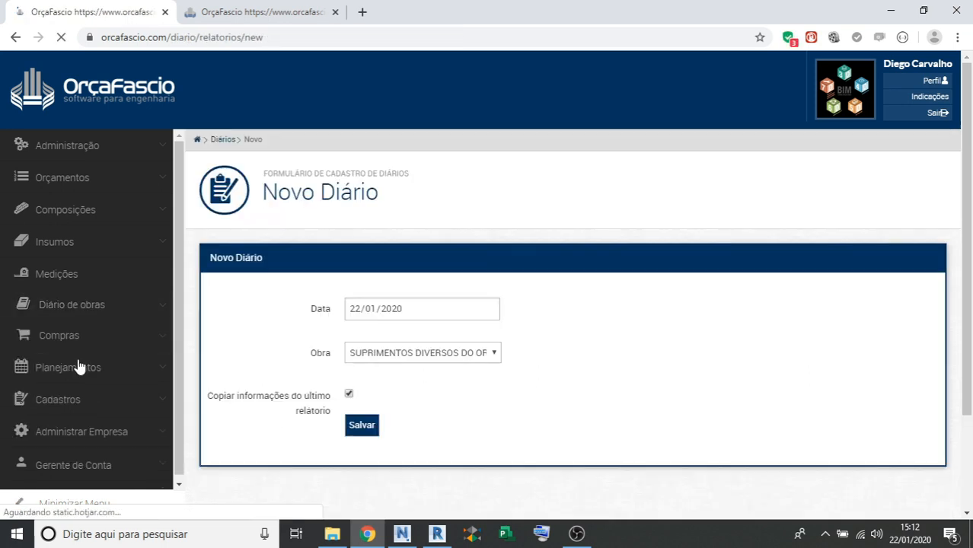
{"action": "scroll", "coordinate": [457, 305], "scroll_direction": "down", "scroll_amount": 1}
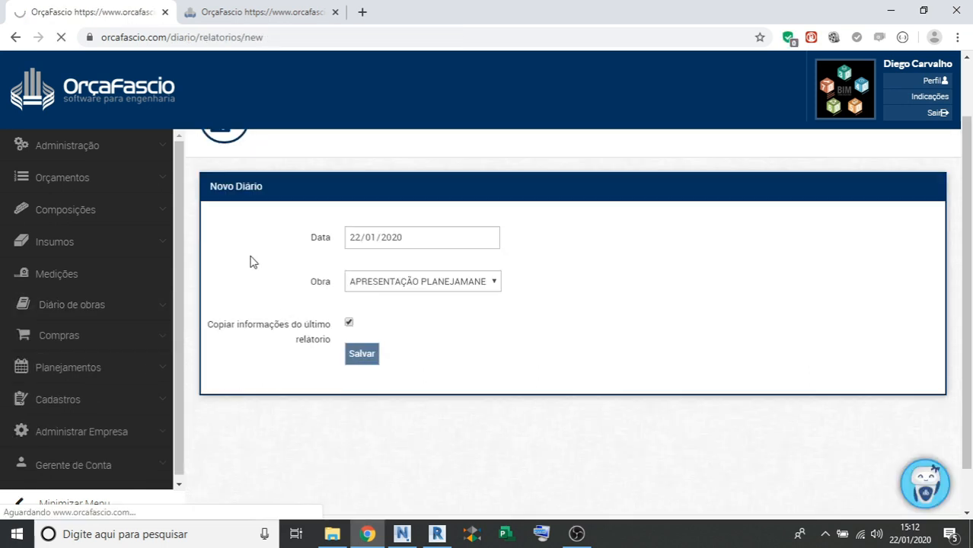
Review the new diary's sections, from report data and weather to materials, equipment, tasks and occurrences.
{"action": "scroll", "coordinate": [500, 196], "scroll_direction": "down", "scroll_amount": 1}
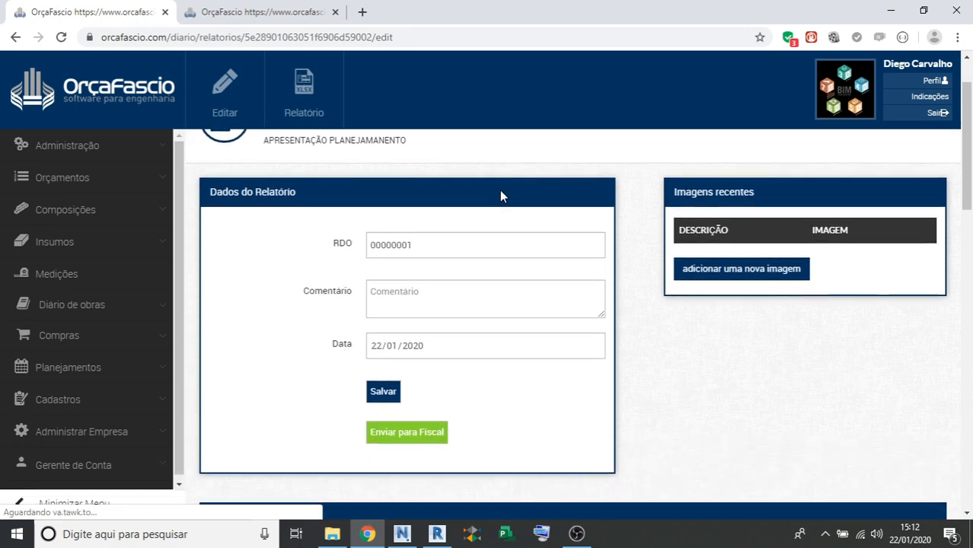
{"action": "scroll", "coordinate": [609, 229], "scroll_direction": "down", "scroll_amount": 3}
{"action": "scroll", "coordinate": [686, 289], "scroll_direction": "up", "scroll_amount": 1}
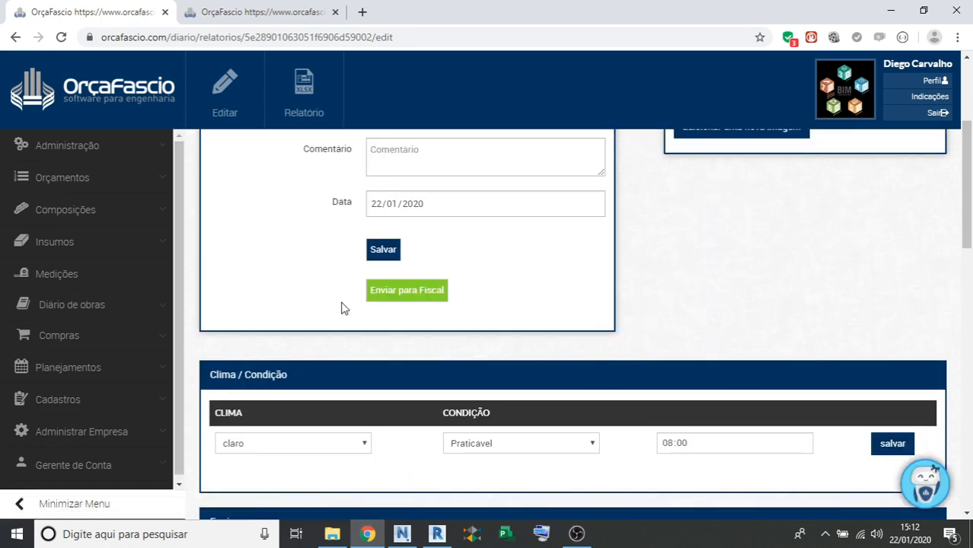
{"action": "scroll", "coordinate": [546, 226], "scroll_direction": "down", "scroll_amount": 5}
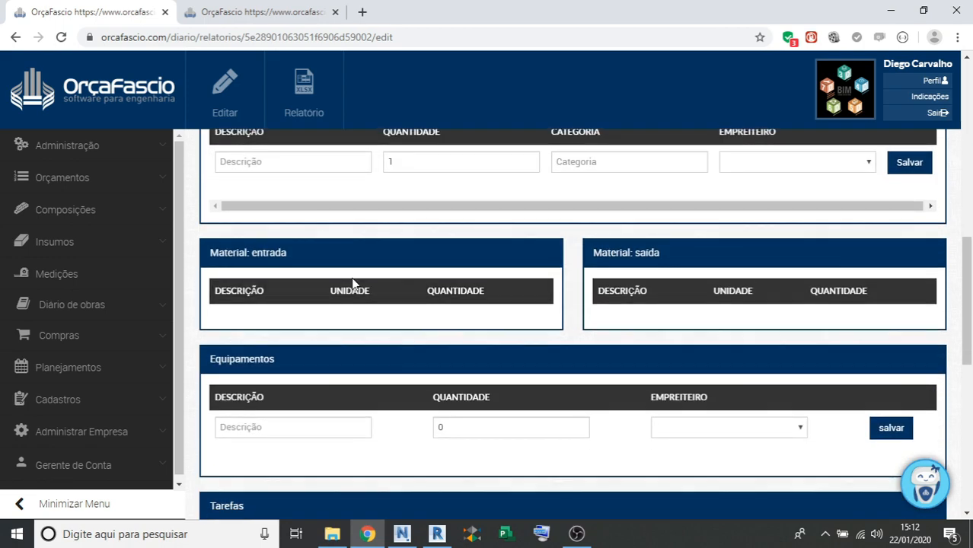
{"action": "scroll", "coordinate": [245, 315], "scroll_direction": "down", "scroll_amount": 3}
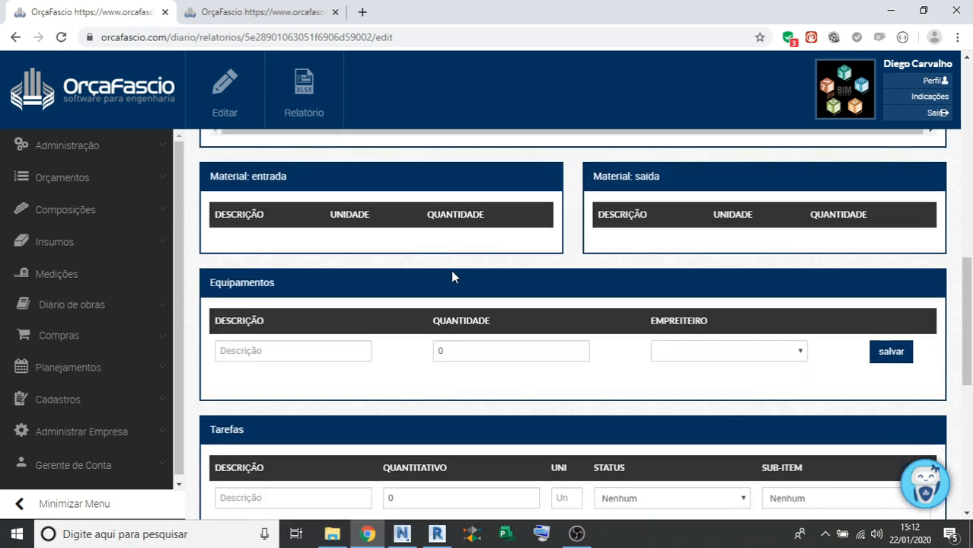
{"action": "scroll", "coordinate": [281, 284], "scroll_direction": "down", "scroll_amount": 3}
{"action": "scroll", "coordinate": [272, 260], "scroll_direction": "up", "scroll_amount": 2}
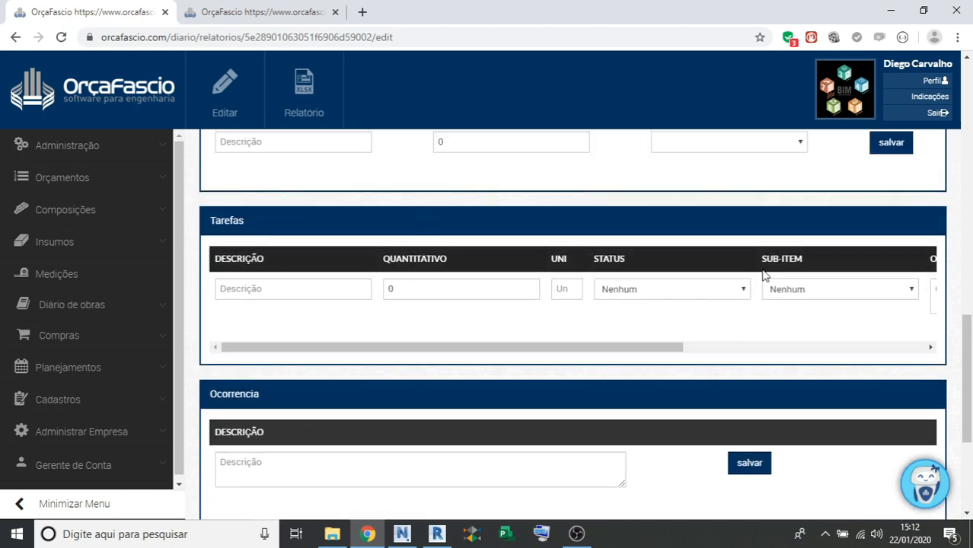
{"action": "left_click_drag", "start_coordinate": [607, 350], "coordinate": [462, 368]}
Fill in a Tarefas entry for TAPUME COM TELHA METALICA. AF_05/2018 with quantity 1500, unit M² and status Em Andamento.
{"action": "left_click", "coordinate": [300, 287]}
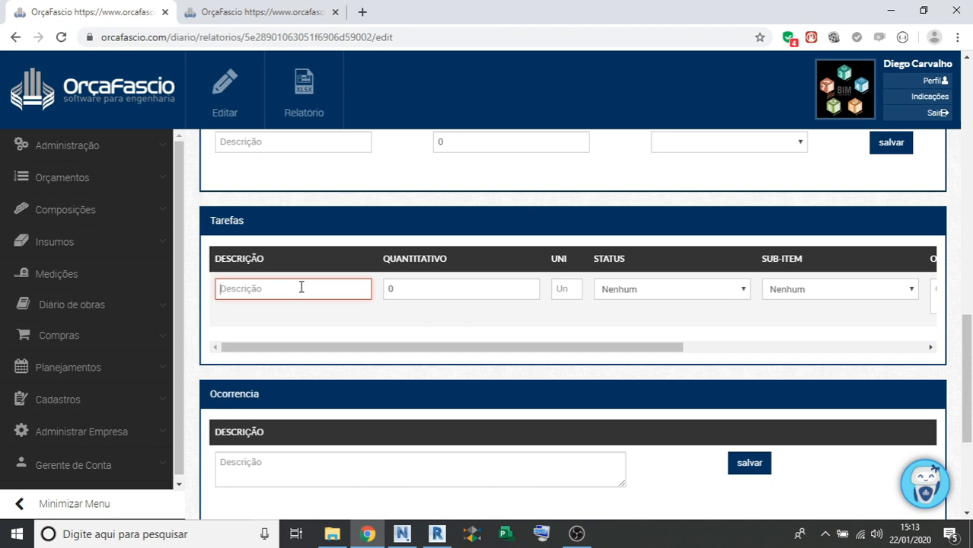
{"action": "type", "text": "tapume"}
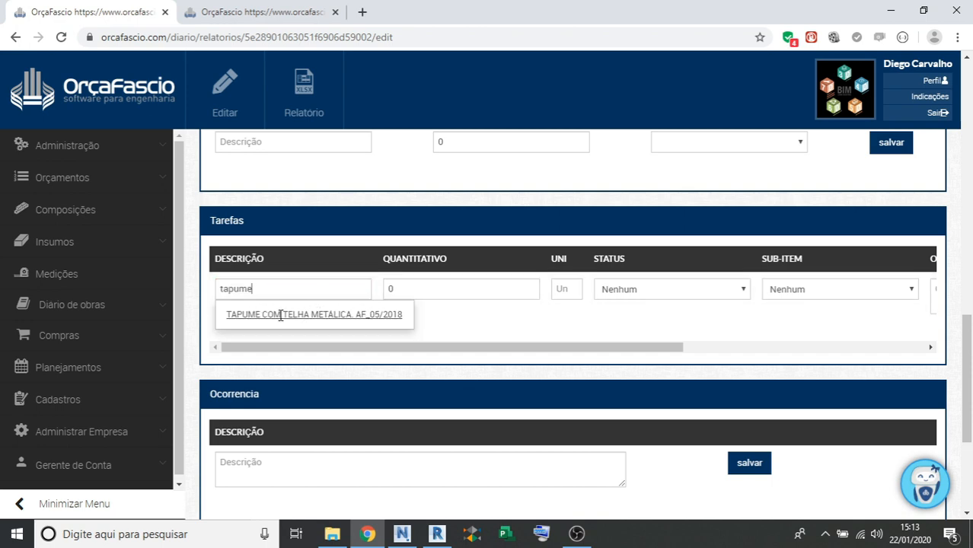
{"action": "left_click", "coordinate": [377, 315]}
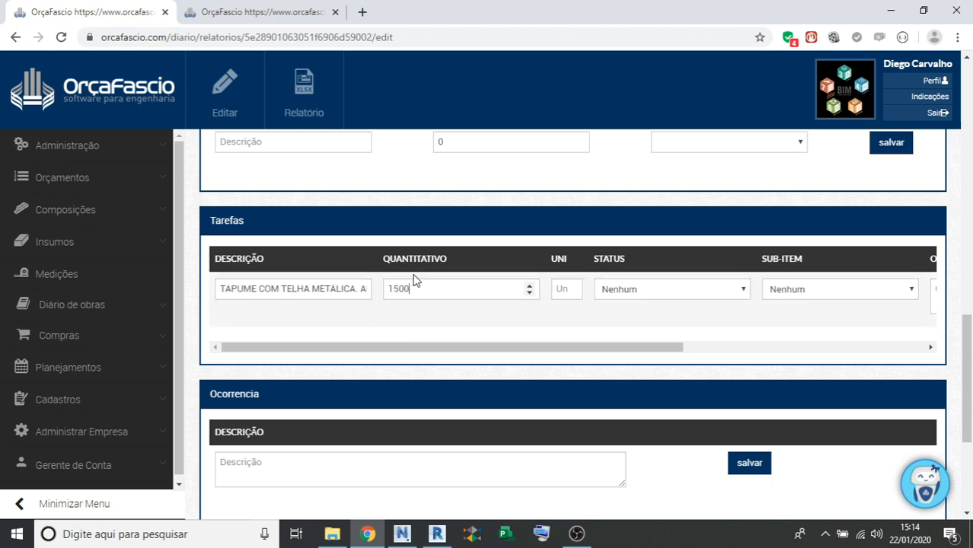
{"action": "left_click", "coordinate": [574, 289]}
{"action": "left_click", "coordinate": [570, 320]}
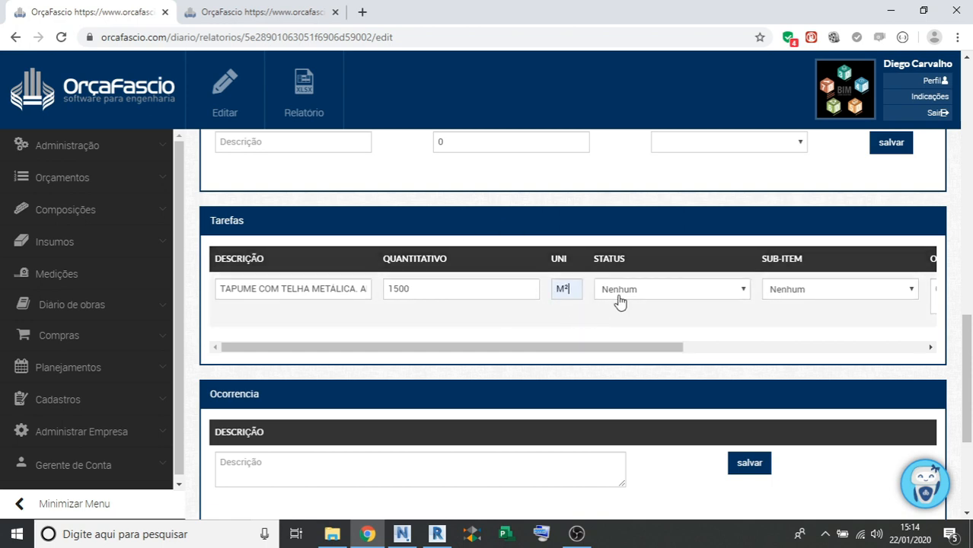
{"action": "left_click", "coordinate": [705, 293]}
{"action": "left_click", "coordinate": [706, 332]}
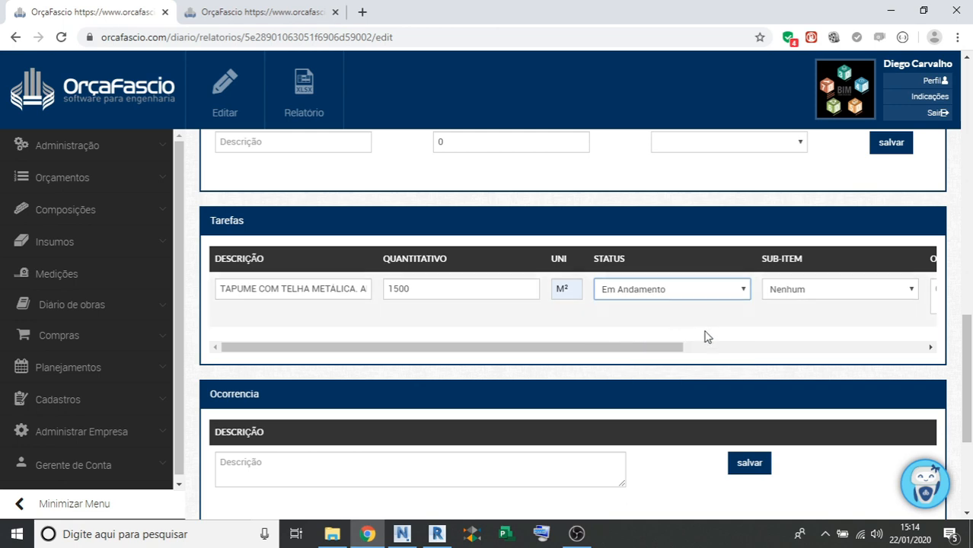
Check the Sub-item options available for the fence task, leaving Nenhum selected.
{"action": "left_click_drag", "start_coordinate": [612, 348], "coordinate": [464, 346]}
{"action": "left_click_drag", "start_coordinate": [405, 348], "coordinate": [576, 351]}
{"action": "left_click", "coordinate": [642, 289]}
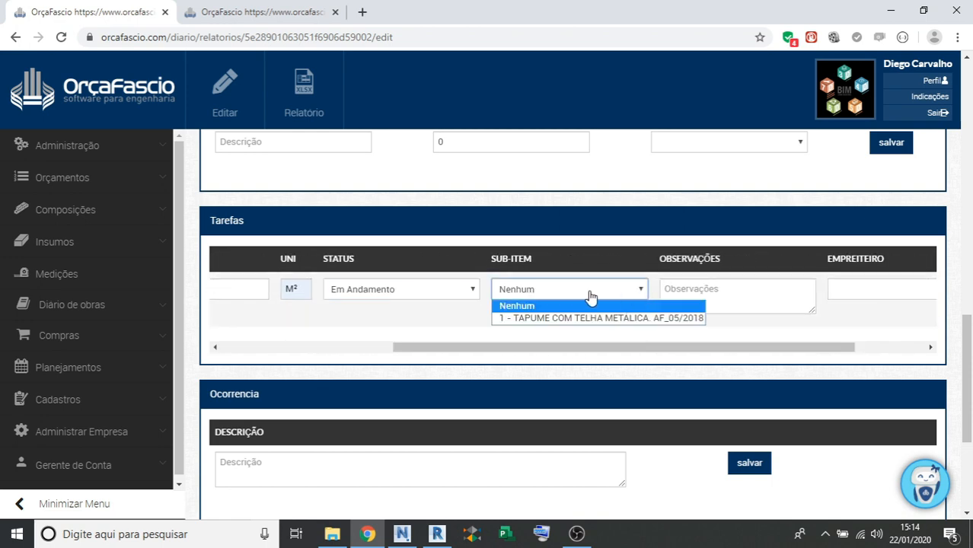
{"action": "left_click", "coordinate": [634, 297]}
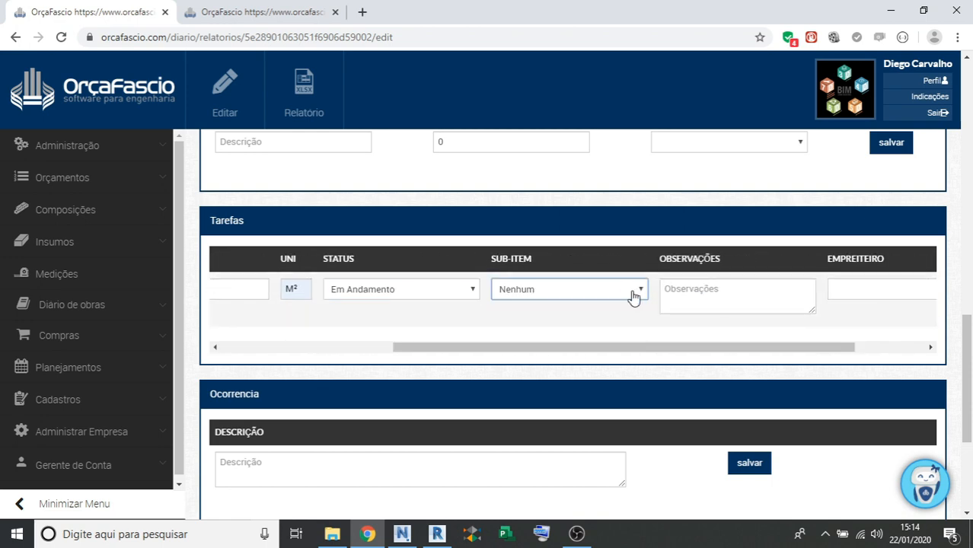
{"action": "left_click", "coordinate": [556, 290]}
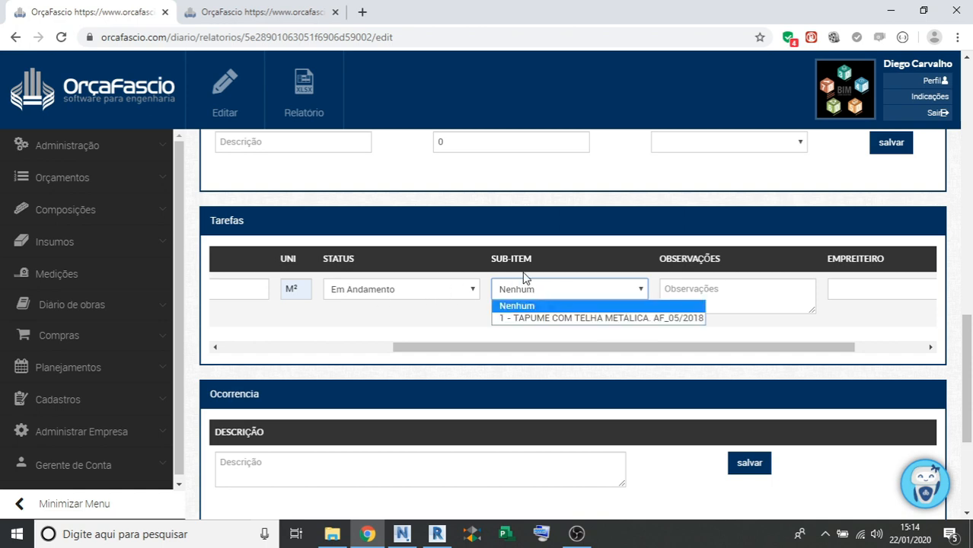
{"action": "left_click", "coordinate": [609, 295]}
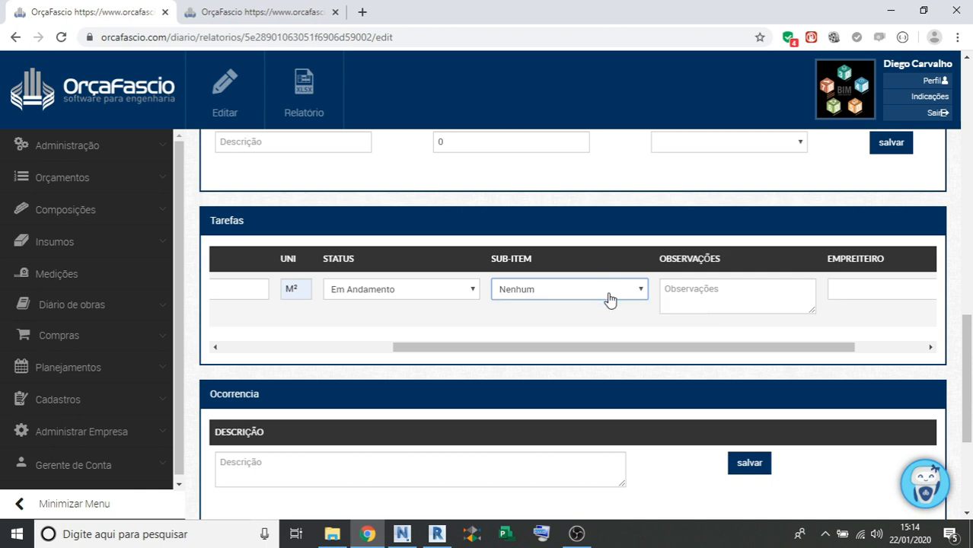
Save the fence task in the diary's Tarefas section.
{"action": "left_click_drag", "start_coordinate": [626, 351], "coordinate": [422, 349]}
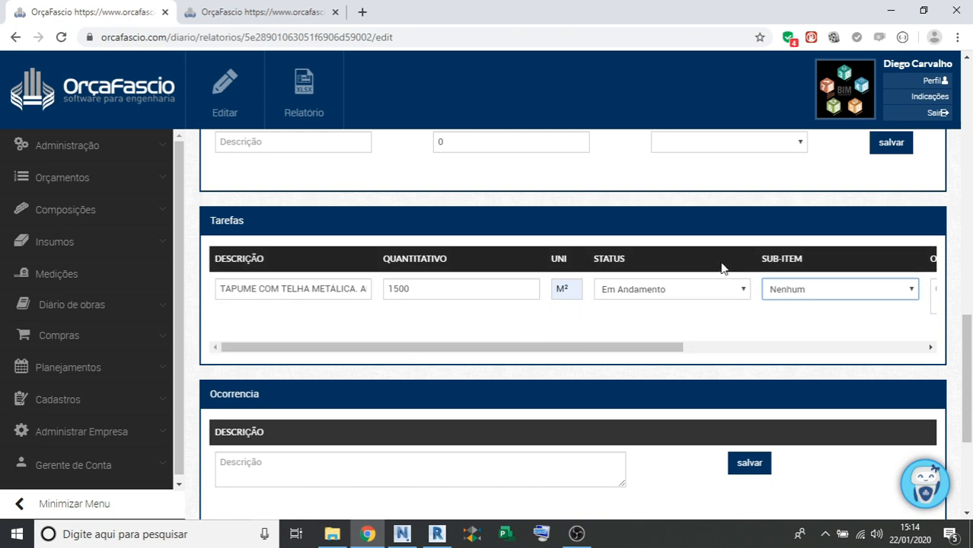
{"action": "scroll", "coordinate": [723, 267], "scroll_direction": "up", "scroll_amount": 1}
{"action": "left_click_drag", "start_coordinate": [631, 429], "coordinate": [898, 431]}
{"action": "left_click", "coordinate": [908, 368]}
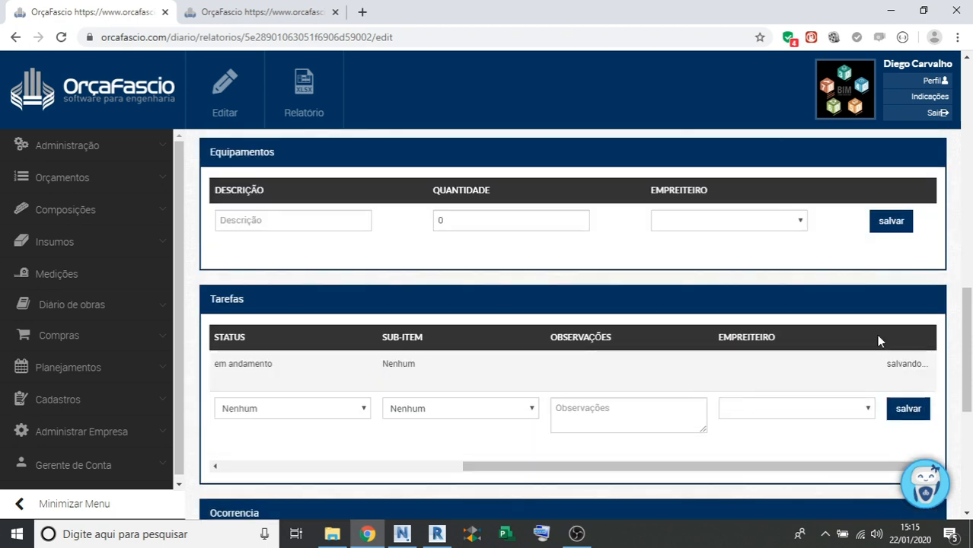
Fill in a Tarefas entry for the PORTAO EM TUBO DE ACO GALVANIZADO gate with quantity 2, unit M² and status Em Andamento.
{"action": "left_click_drag", "start_coordinate": [622, 476], "coordinate": [302, 458]}
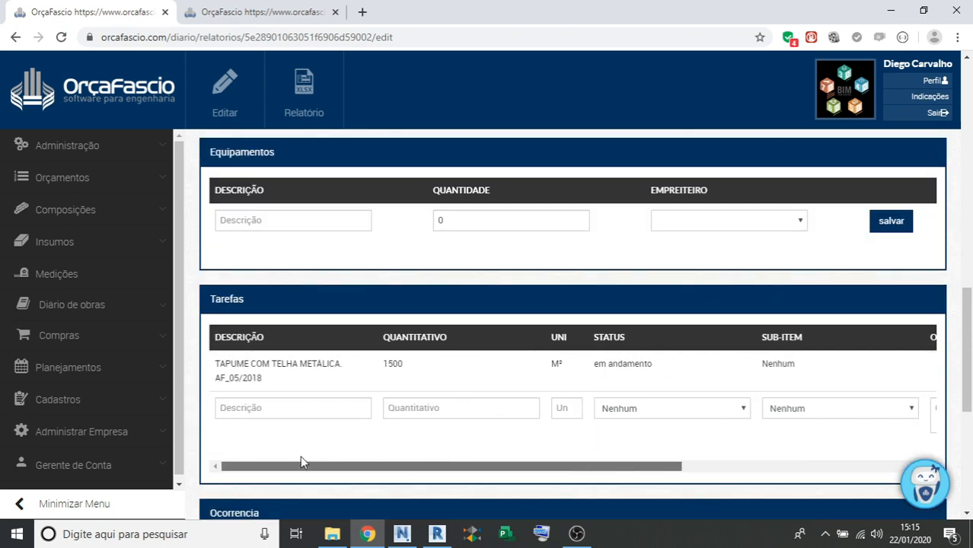
{"action": "scroll", "coordinate": [349, 338], "scroll_direction": "down", "scroll_amount": 1}
{"action": "left_click", "coordinate": [324, 338]}
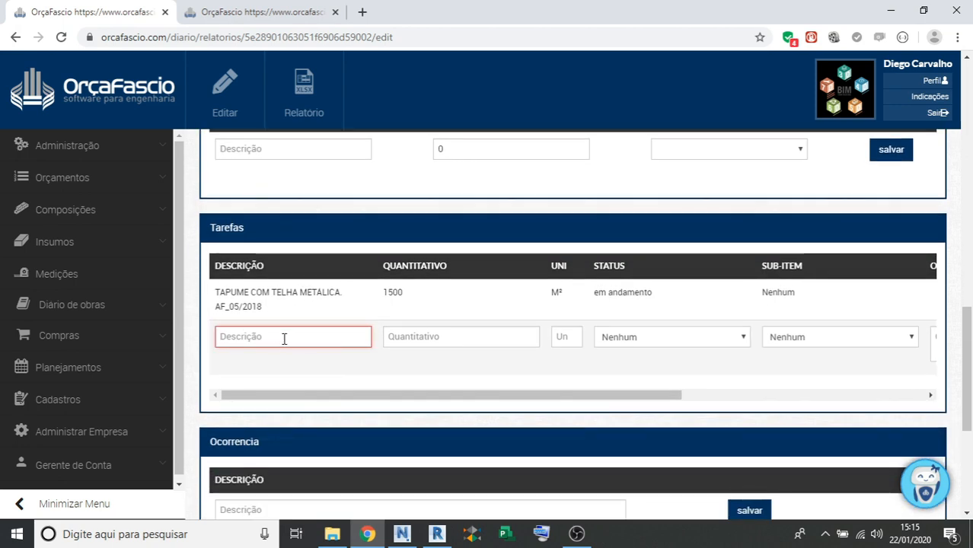
{"action": "type", "text": "por"}
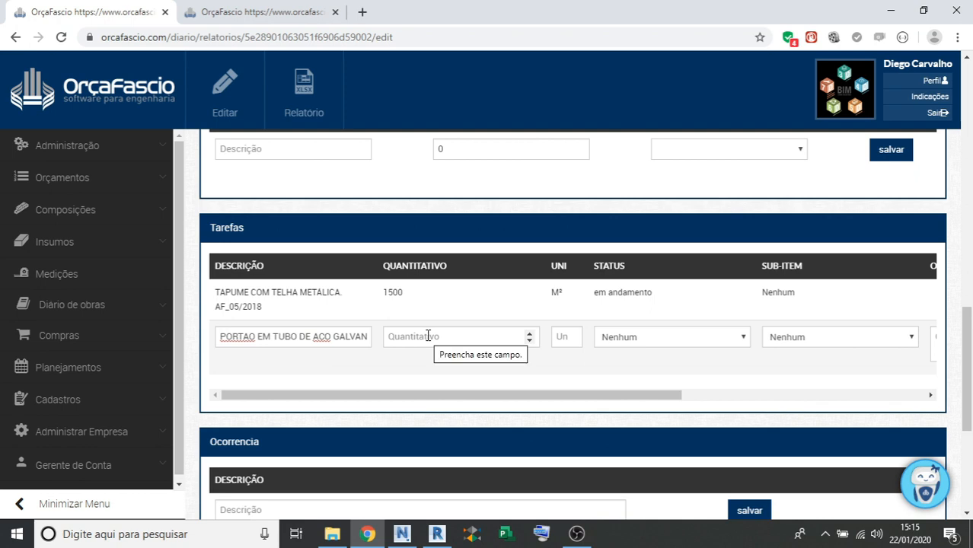
{"action": "left_click", "coordinate": [439, 336]}
{"action": "type", "text": "2"}
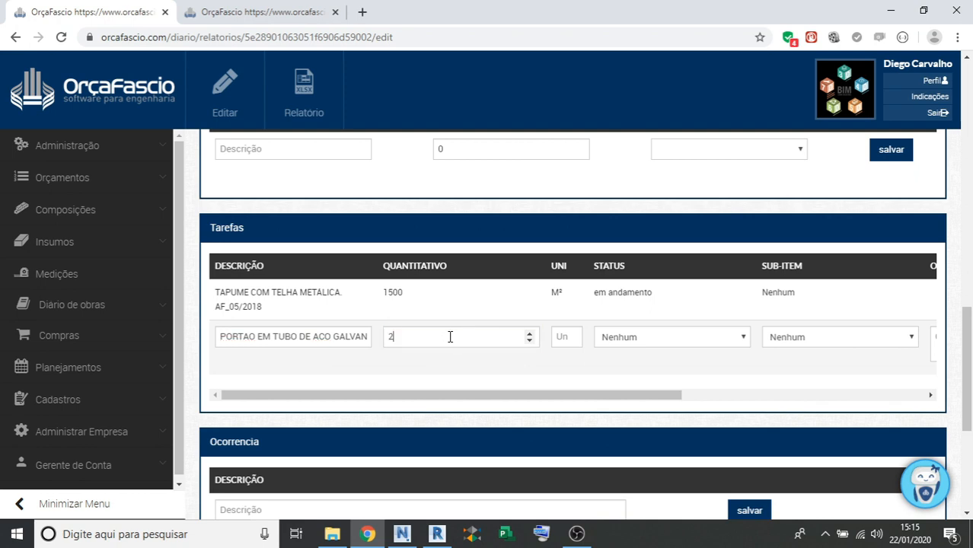
{"action": "left_click", "coordinate": [577, 342]}
{"action": "left_click", "coordinate": [571, 366]}
{"action": "left_click", "coordinate": [663, 337]}
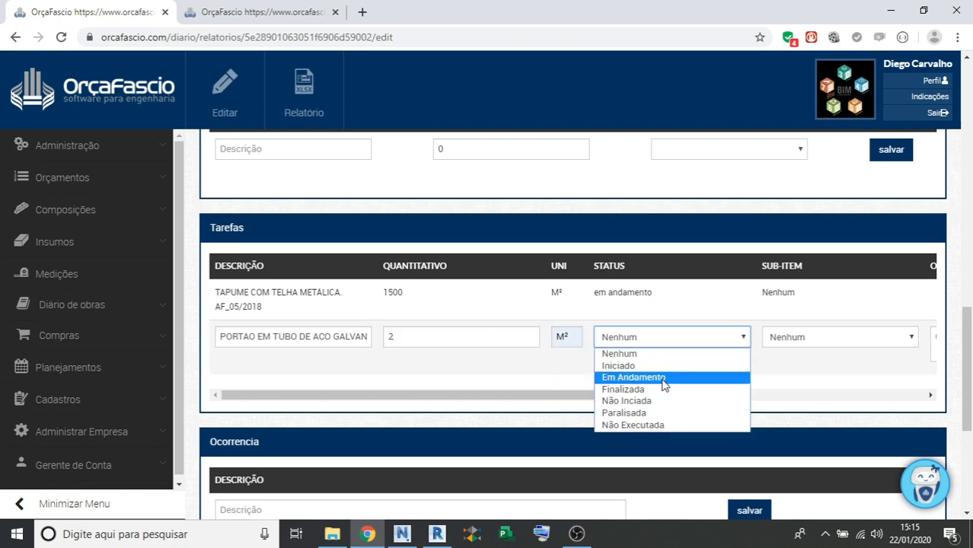
{"action": "left_click", "coordinate": [663, 378]}
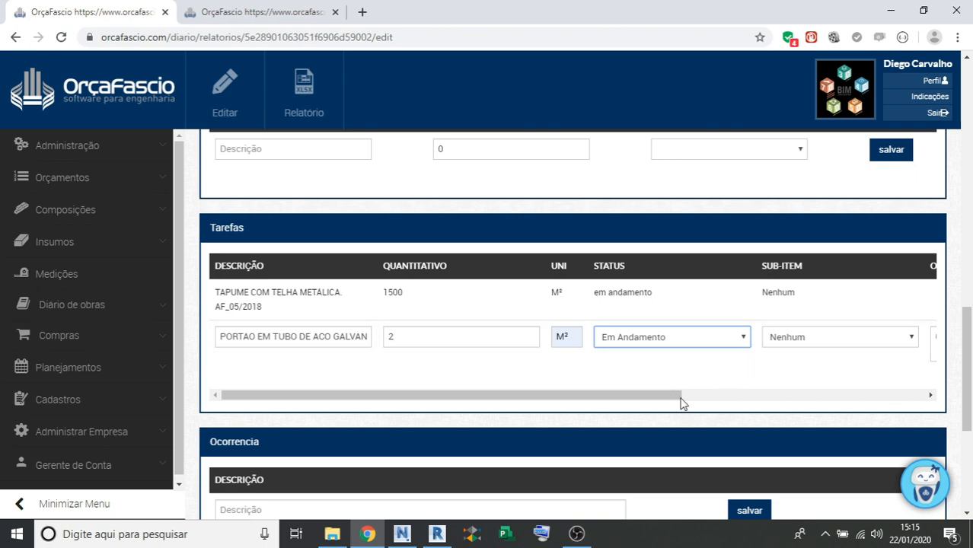
Save the gate task in the diary's Tarefas section and check its row.
{"action": "left_click_drag", "start_coordinate": [681, 403], "coordinate": [941, 399]}
{"action": "left_click", "coordinate": [904, 338]}
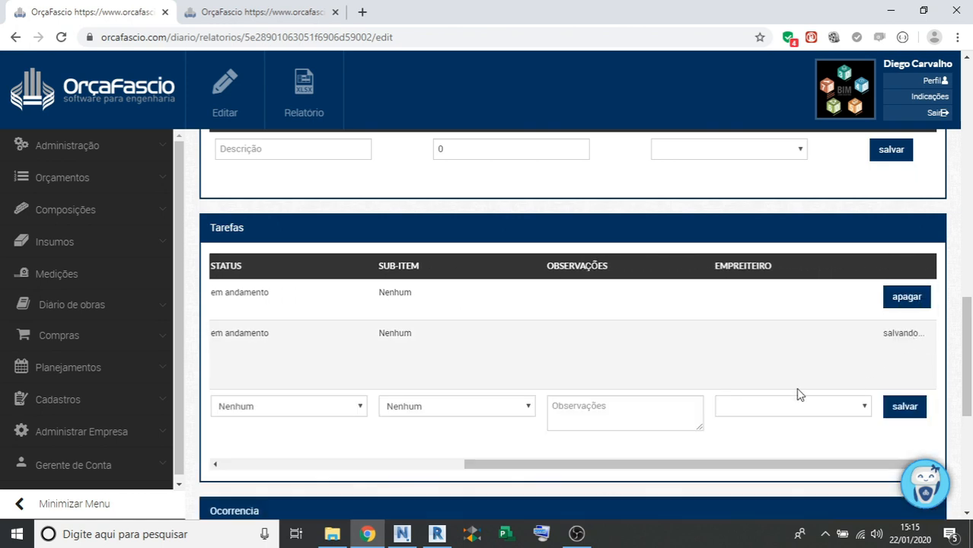
{"action": "left_click", "coordinate": [390, 465]}
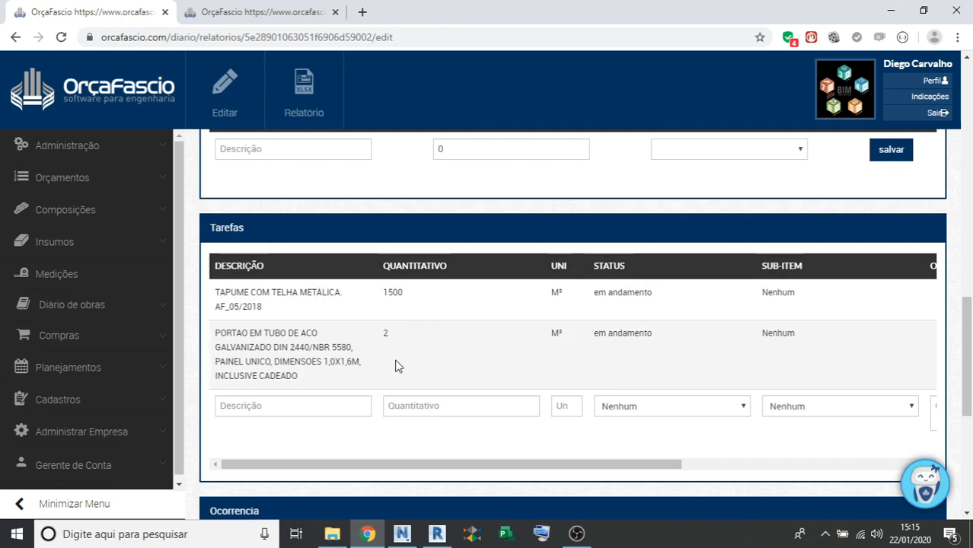
Open the Acompanhamento view of the Apresentação Planejamento plan and bring its activity table into view.
{"action": "left_click", "coordinate": [80, 368]}
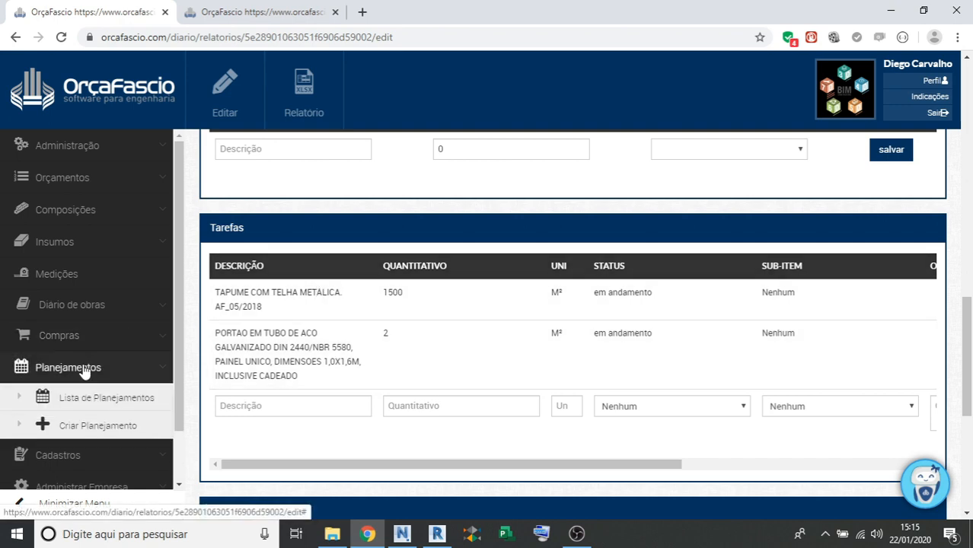
{"action": "left_click", "coordinate": [113, 401]}
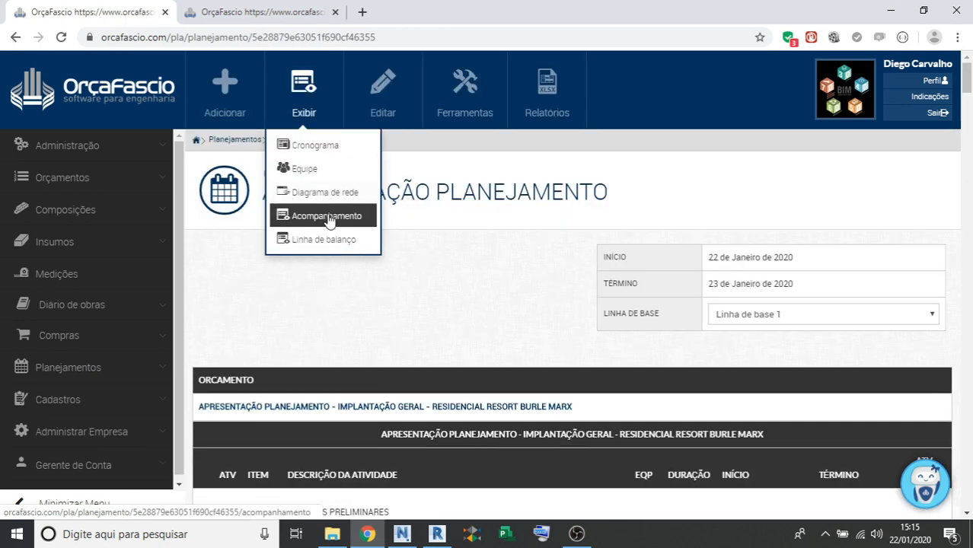
{"action": "left_click", "coordinate": [327, 218]}
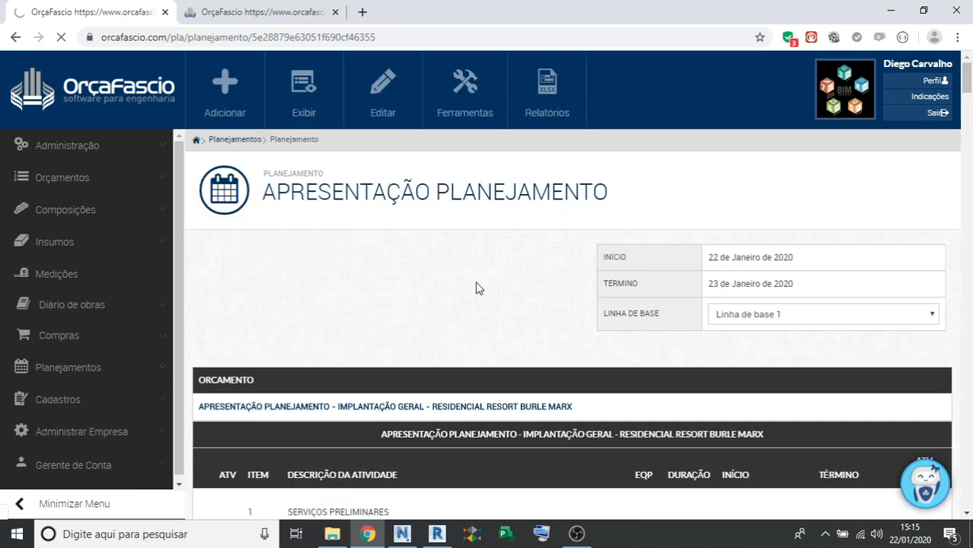
{"action": "scroll", "coordinate": [533, 290], "scroll_direction": "down", "scroll_amount": 4}
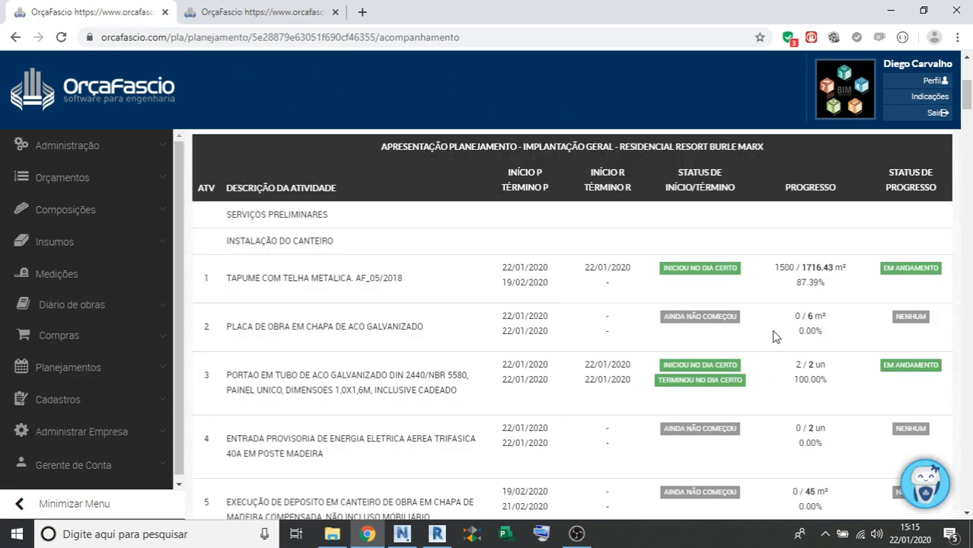
Examine the actual dates, start and finish status and progress of the fence, gate and remaining activities in the tracking table.
{"action": "left_click", "coordinate": [632, 380]}
{"action": "left_click_drag", "start_coordinate": [772, 269], "coordinate": [793, 268]}
{"action": "left_click", "coordinate": [804, 284]}
{"action": "left_click_drag", "start_coordinate": [798, 364], "coordinate": [827, 365]}
{"action": "left_click", "coordinate": [835, 387]}
{"action": "scroll", "coordinate": [578, 347], "scroll_direction": "down", "scroll_amount": 5}
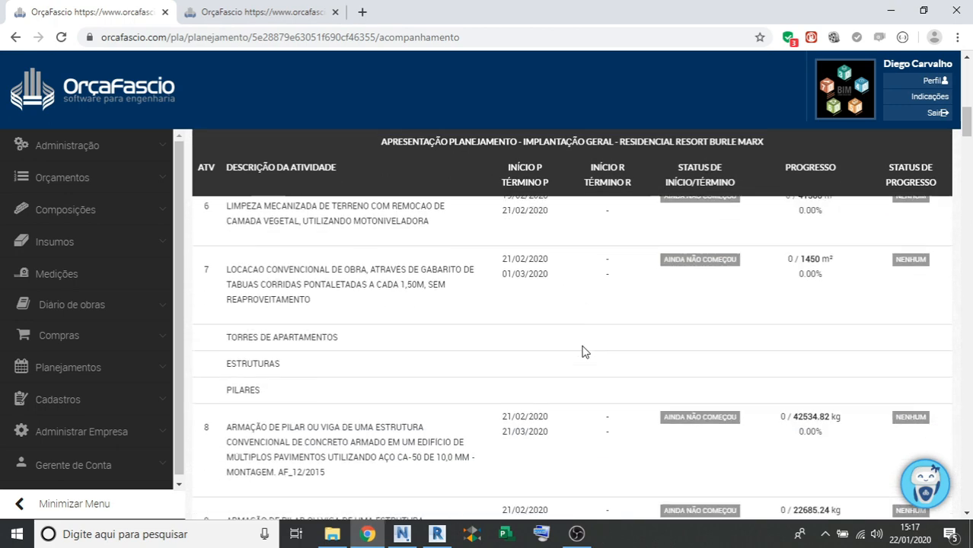
{"action": "scroll", "coordinate": [584, 351], "scroll_direction": "up", "scroll_amount": 5}
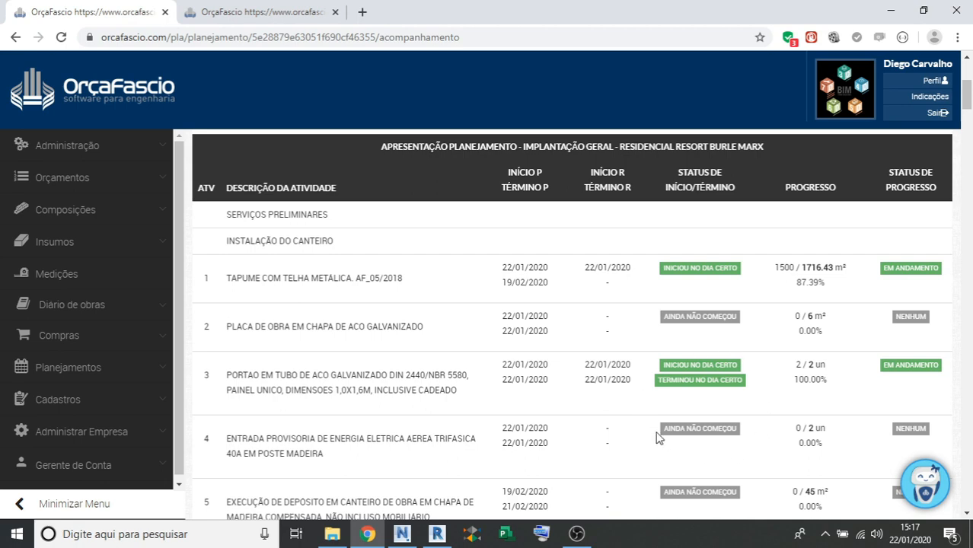
{"action": "scroll", "coordinate": [609, 396], "scroll_direction": "up", "scroll_amount": 4}
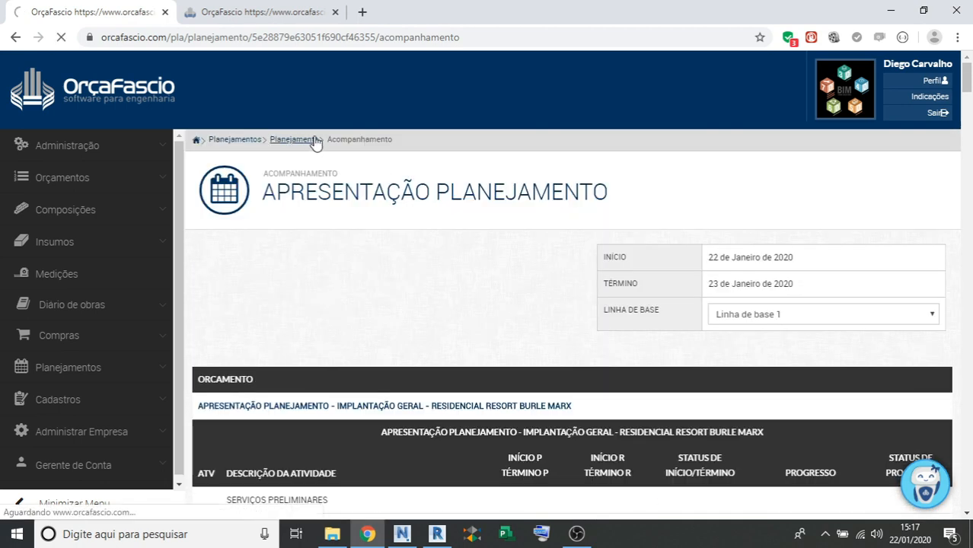
Return to the plan's activity list and preview dividing PLACA DE OBRA EM CHAPA DE ACO GALVANIZADO, without applying the split.
{"action": "left_click", "coordinate": [314, 141]}
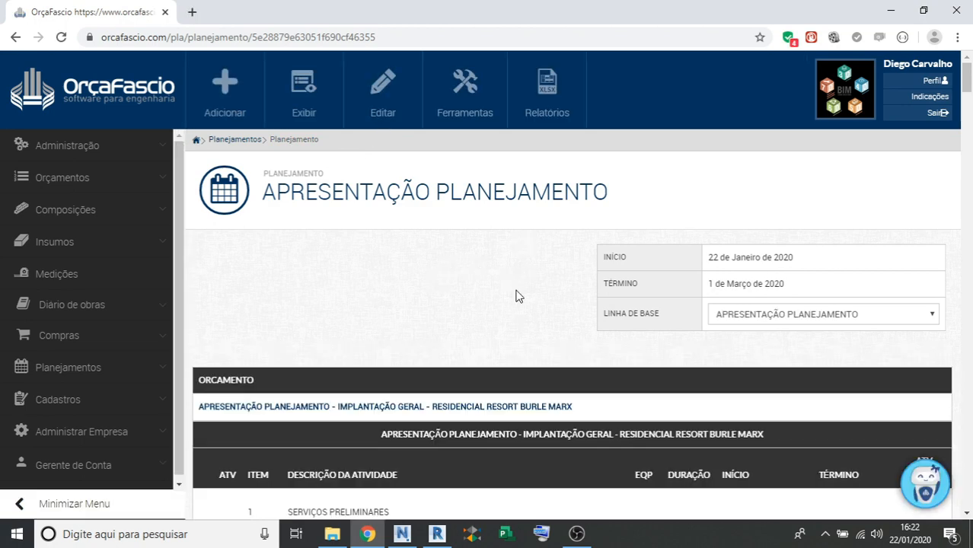
{"action": "scroll", "coordinate": [516, 296], "scroll_direction": "down", "scroll_amount": 3}
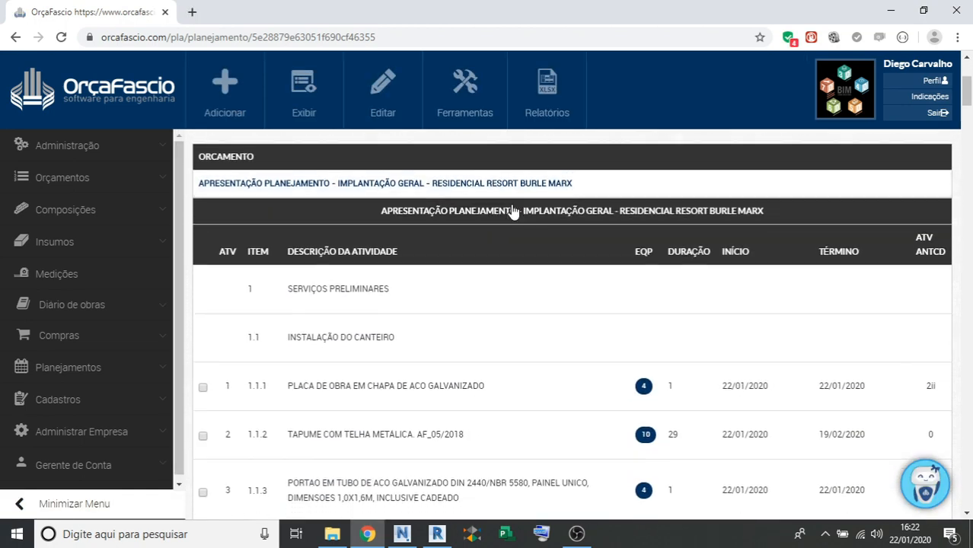
{"action": "scroll", "coordinate": [513, 212], "scroll_direction": "down", "scroll_amount": 1}
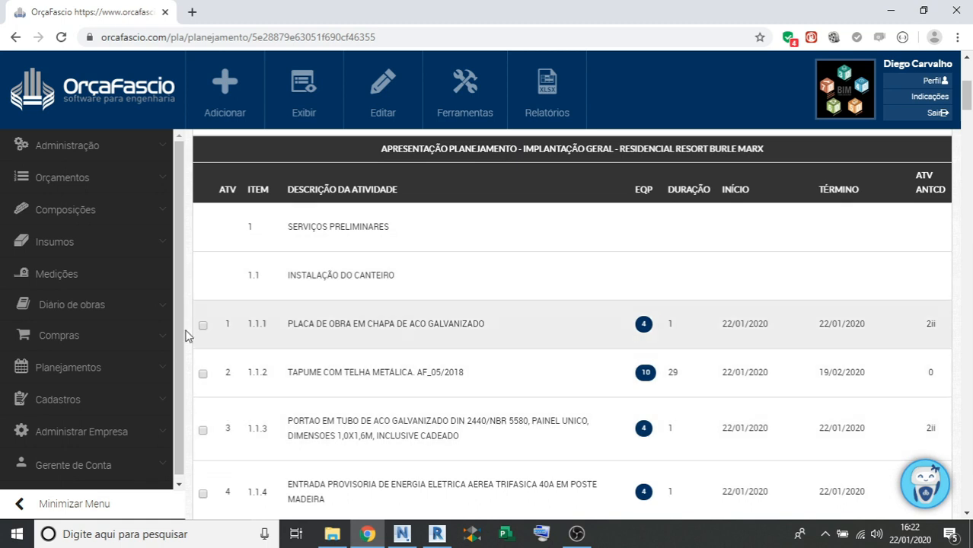
{"action": "right_click", "coordinate": [516, 325]}
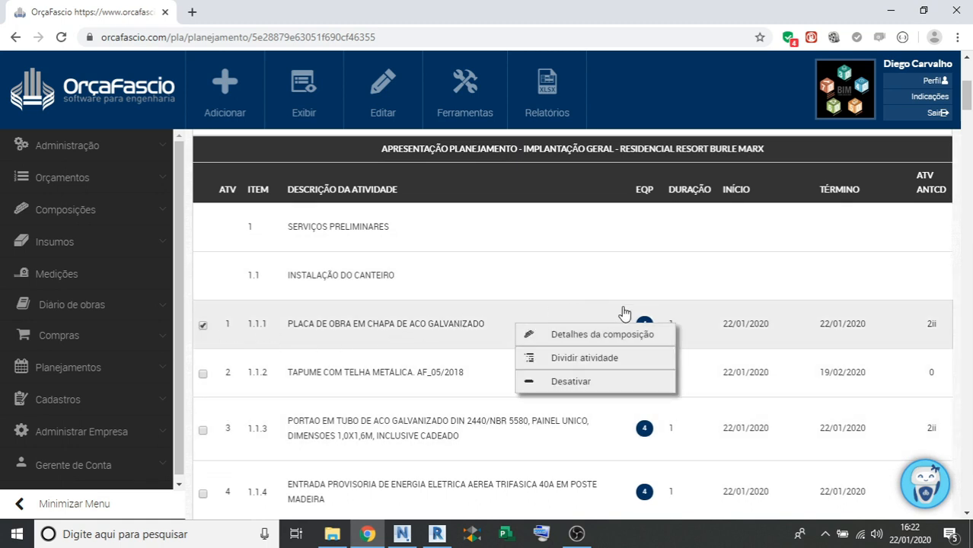
{"action": "left_click", "coordinate": [584, 358]}
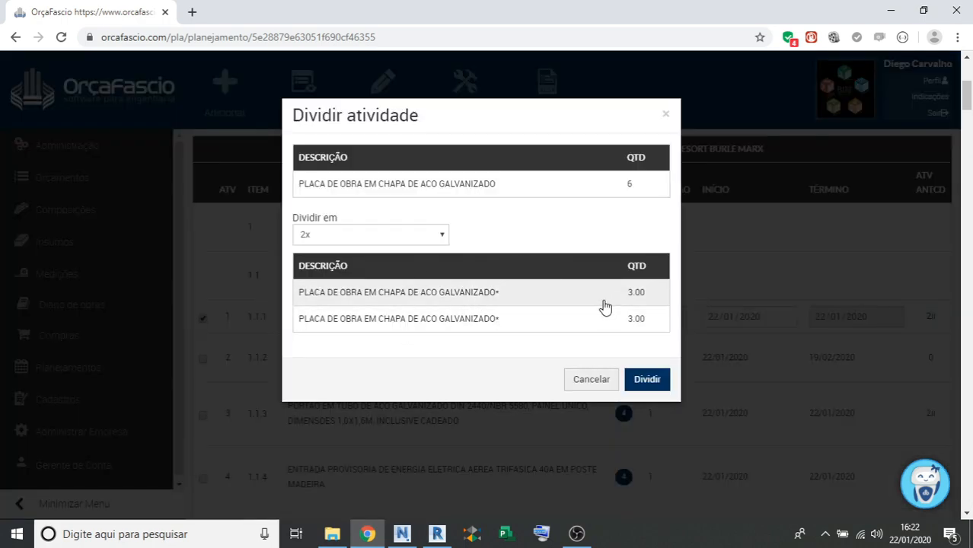
{"action": "left_click", "coordinate": [664, 115]}
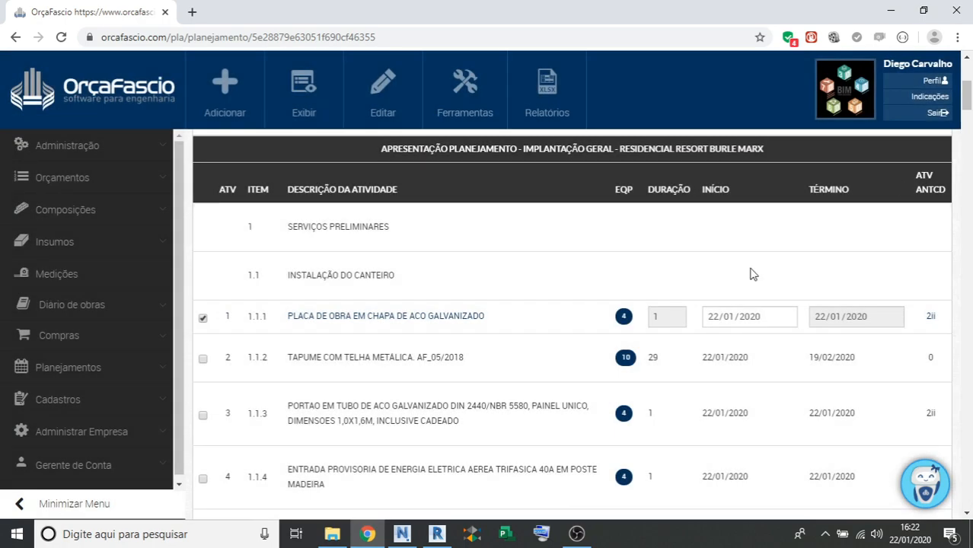
Check the Quadro de recursos of activity 2.2.1, ALVENARIA DE VEDAÇÃO DE BLOCOS CERÂMICOS, under PAREDES E PAINEIS, and close it without changes.
{"action": "scroll", "coordinate": [570, 327], "scroll_direction": "down", "scroll_amount": 15}
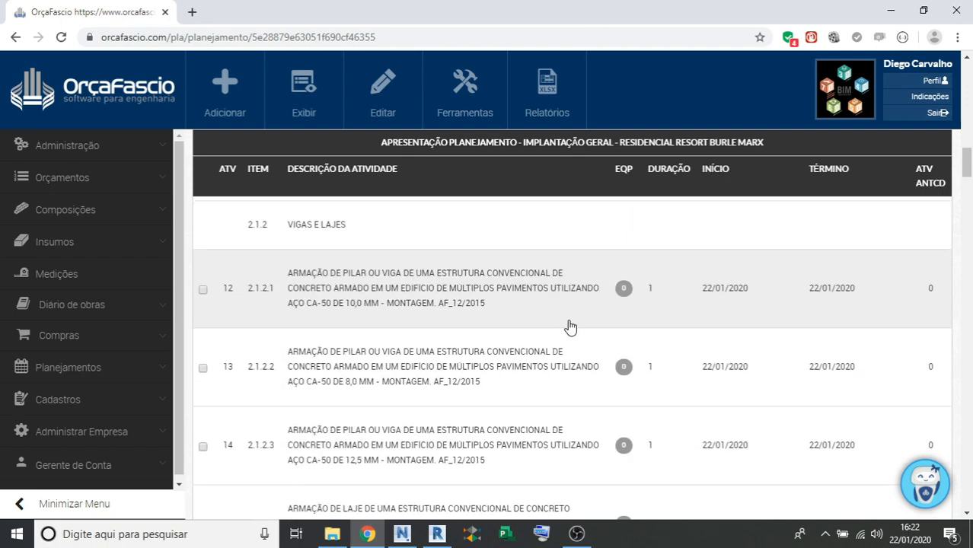
{"action": "scroll", "coordinate": [571, 328], "scroll_direction": "down", "scroll_amount": 7}
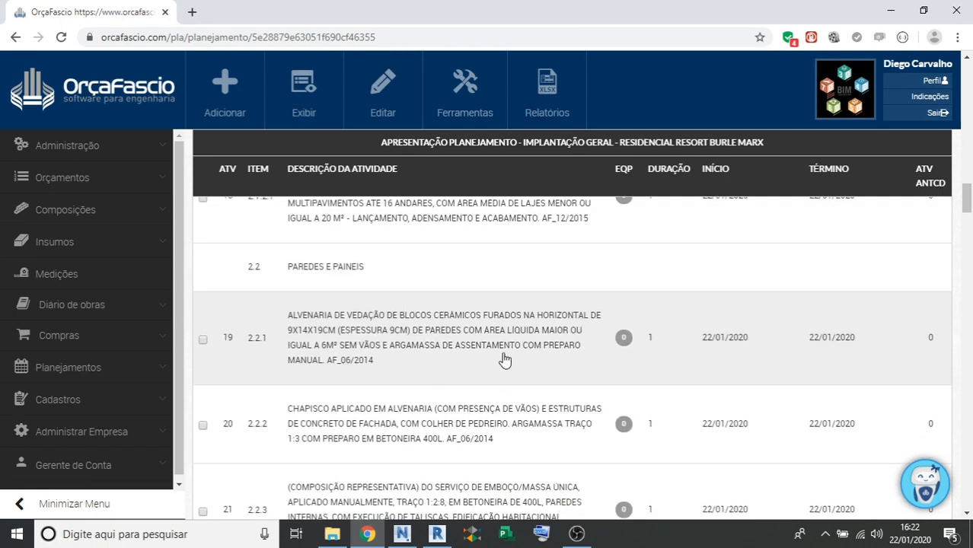
{"action": "left_click", "coordinate": [624, 344]}
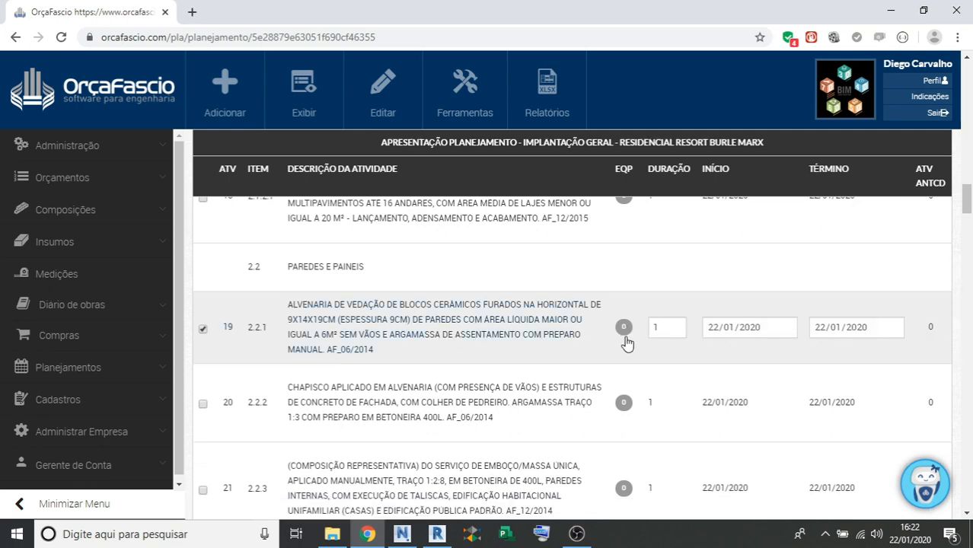
{"action": "left_click", "coordinate": [623, 327]}
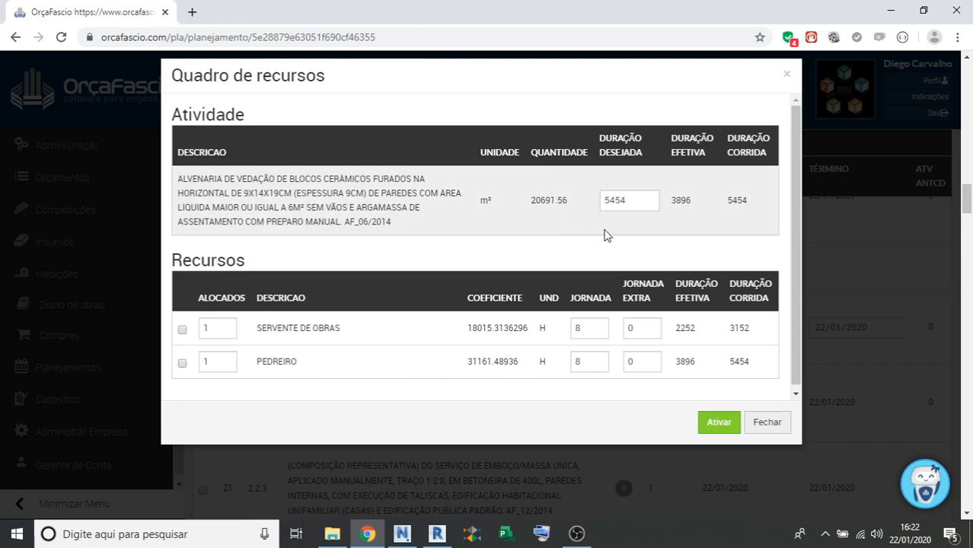
{"action": "left_click", "coordinate": [787, 75]}
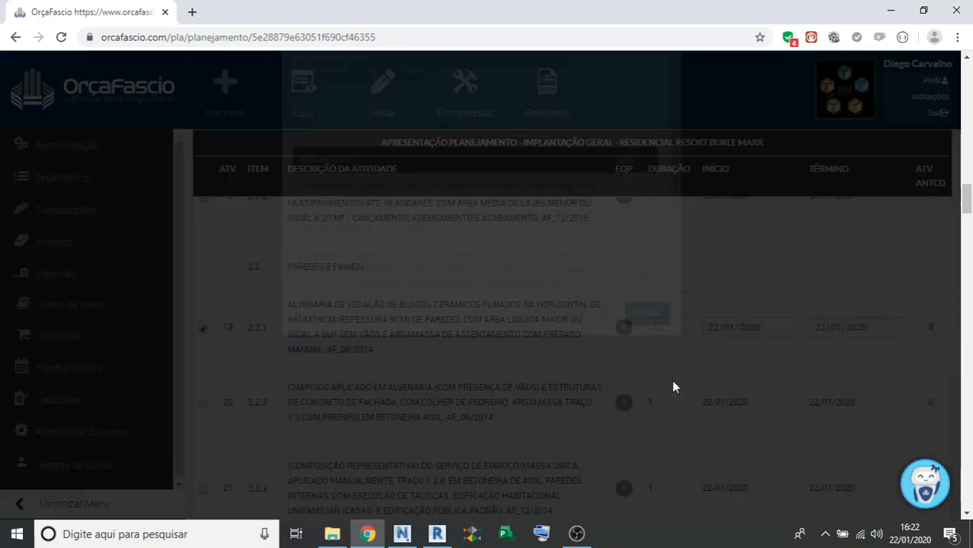
Divide the ALVENARIA DE VEDAÇÃO activity 2.2.1 into 4x equal parts.
{"action": "scroll", "coordinate": [674, 365], "scroll_direction": "down", "scroll_amount": 2}
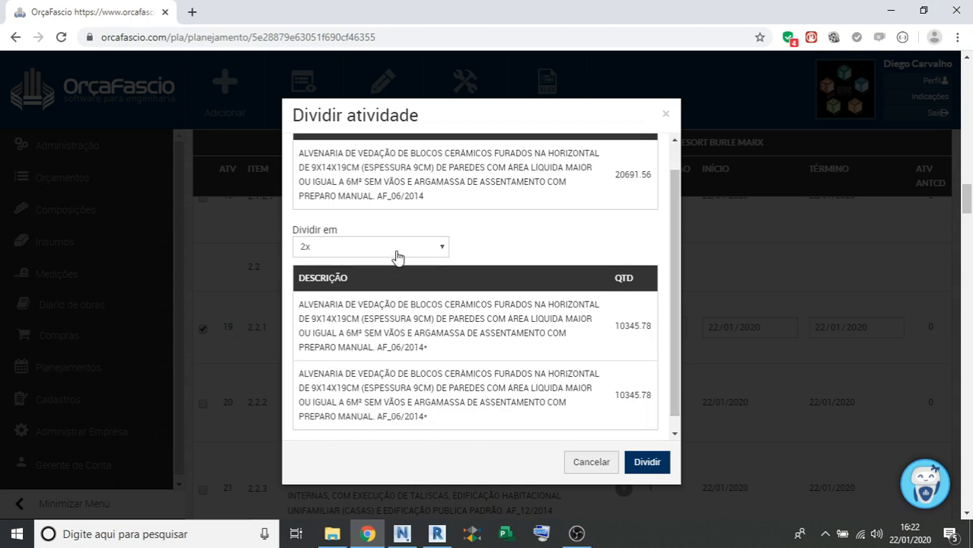
{"action": "left_click", "coordinate": [397, 254]}
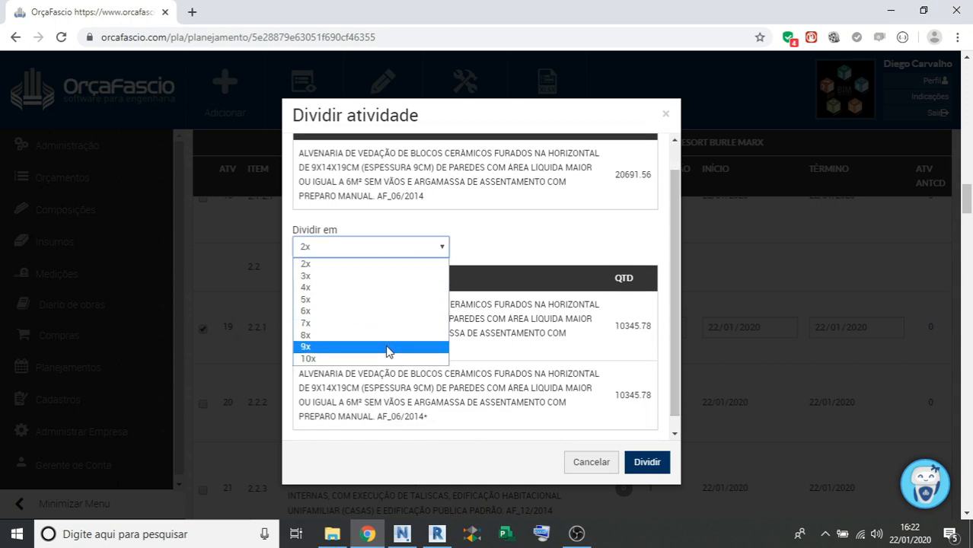
{"action": "left_click", "coordinate": [345, 291]}
{"action": "scroll", "coordinate": [645, 396], "scroll_direction": "down", "scroll_amount": 5}
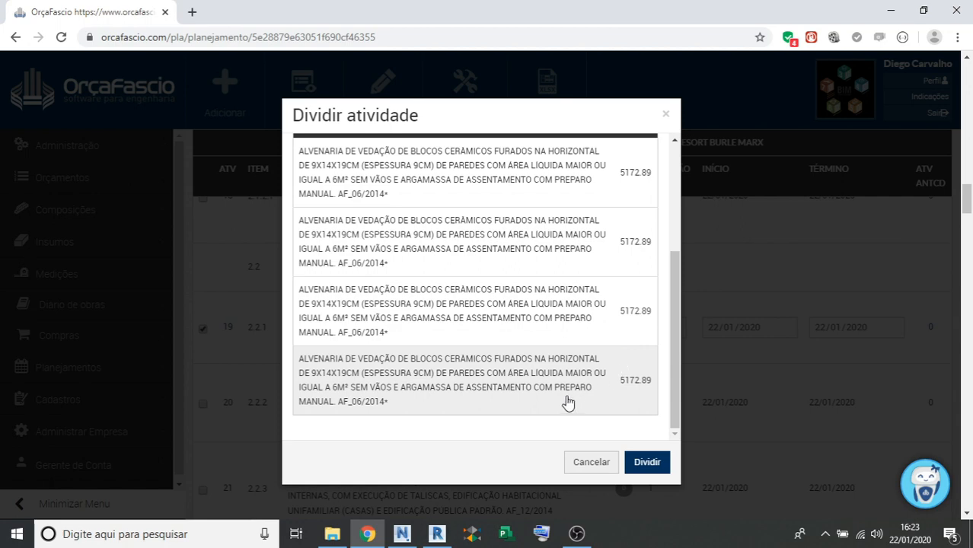
{"action": "scroll", "coordinate": [620, 366], "scroll_direction": "up", "scroll_amount": 5}
{"action": "scroll", "coordinate": [613, 358], "scroll_direction": "down", "scroll_amount": 3}
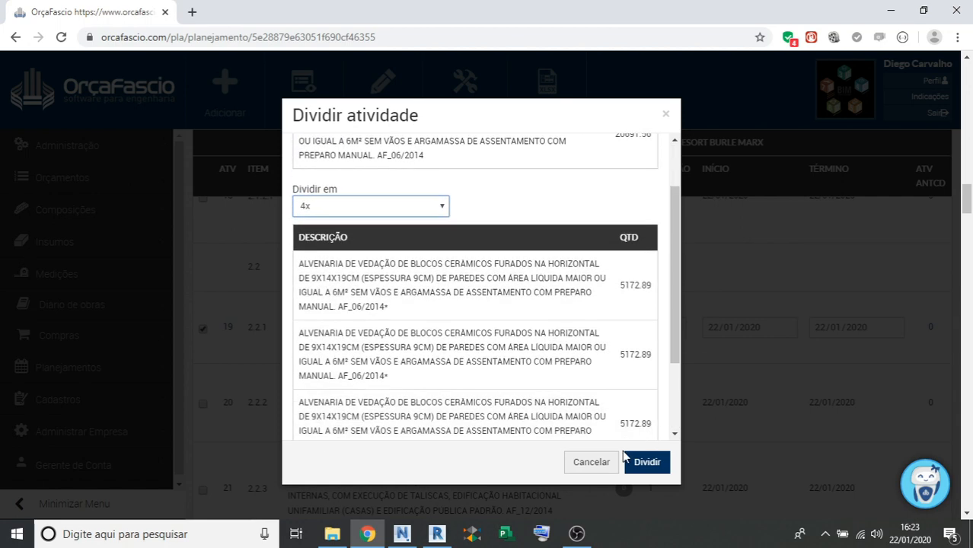
{"action": "left_click", "coordinate": [645, 462]}
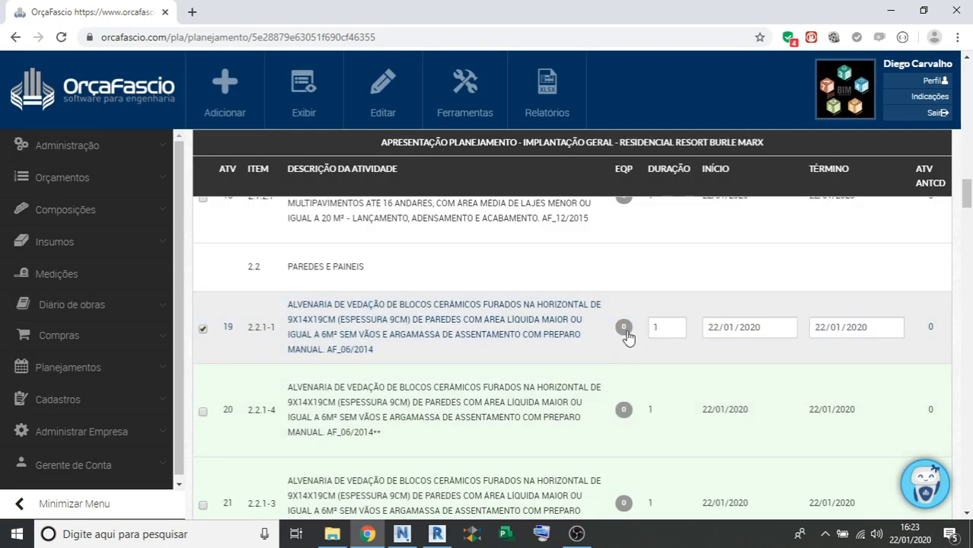
Check the quantity and durations in the Quadro de recursos of divided activity 2.2.1-4, and close it without activating.
{"action": "scroll", "coordinate": [620, 341], "scroll_direction": "down", "scroll_amount": 1}
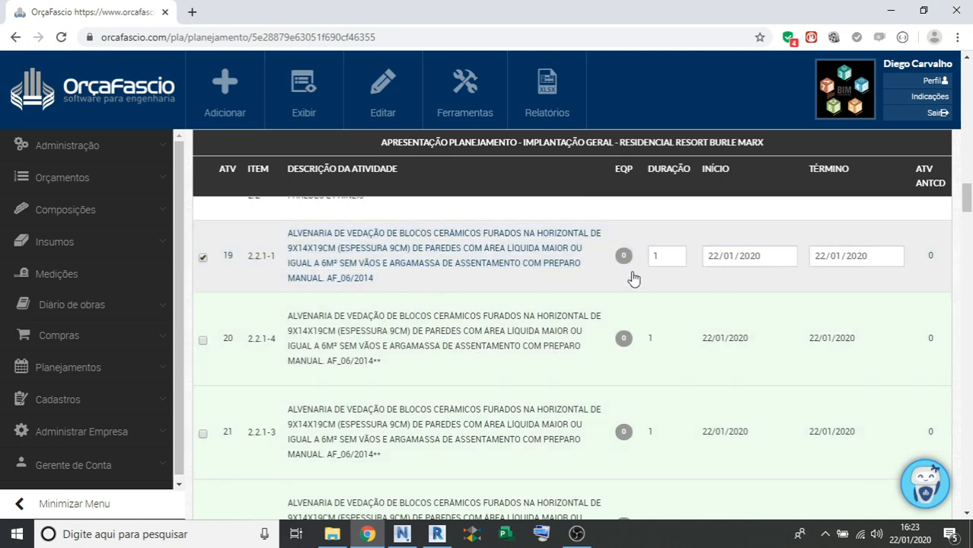
{"action": "left_click", "coordinate": [624, 340]}
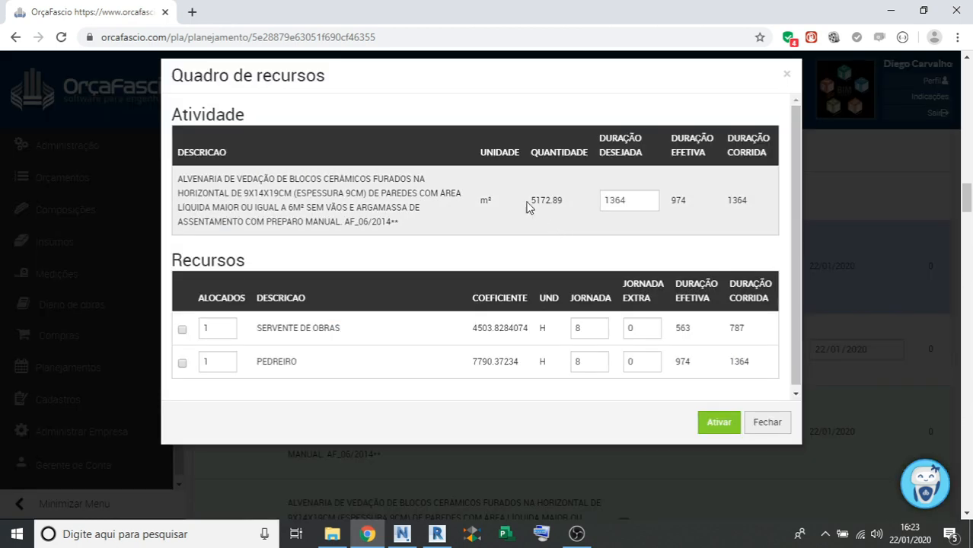
{"action": "left_click_drag", "start_coordinate": [532, 201], "coordinate": [569, 206]}
{"action": "scroll", "coordinate": [570, 274], "scroll_direction": "down", "scroll_amount": 1}
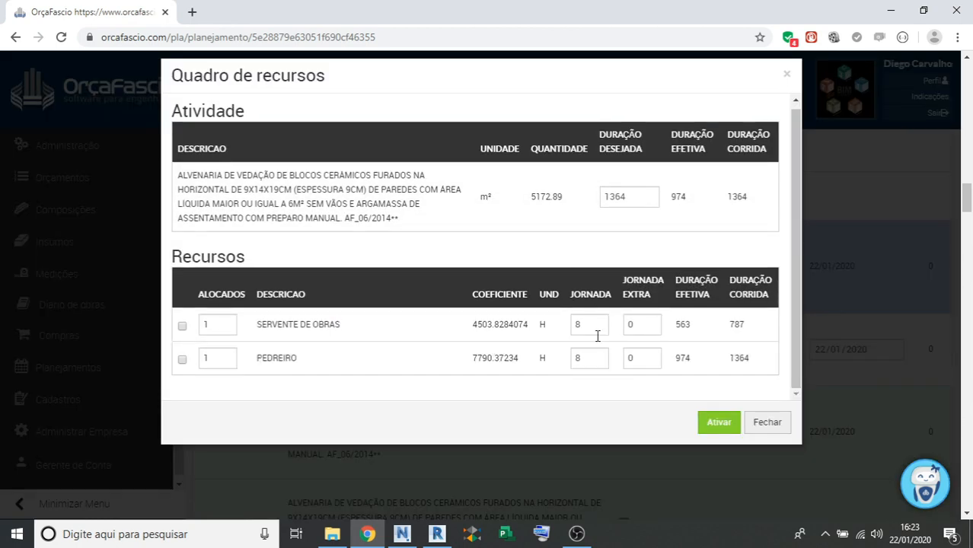
{"action": "left_click", "coordinate": [766, 424]}
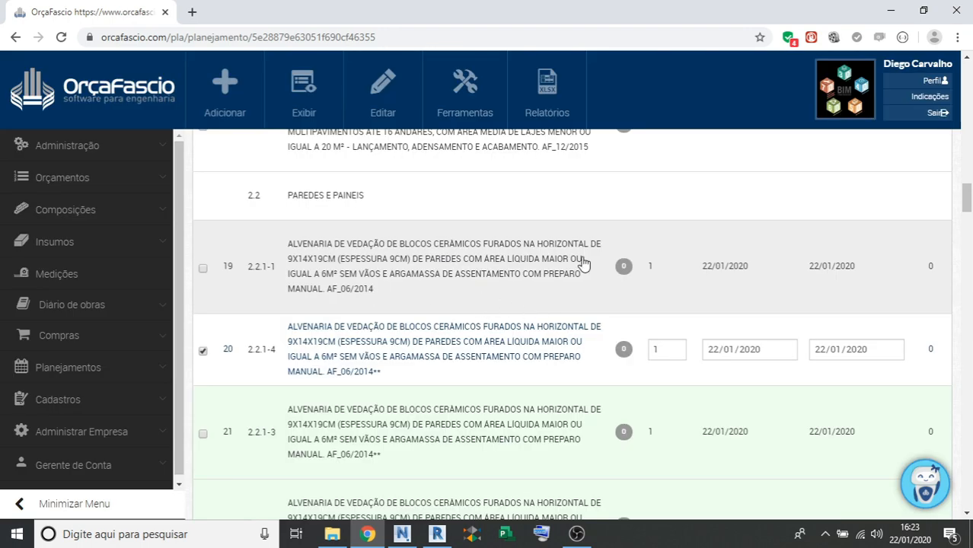
Redefine the divided ALVENARIA DE VEDAÇÃO activity 2.2.1-1 so its parts merge back into the single activity 2.2.1.
{"action": "scroll", "coordinate": [602, 284], "scroll_direction": "down", "scroll_amount": 1}
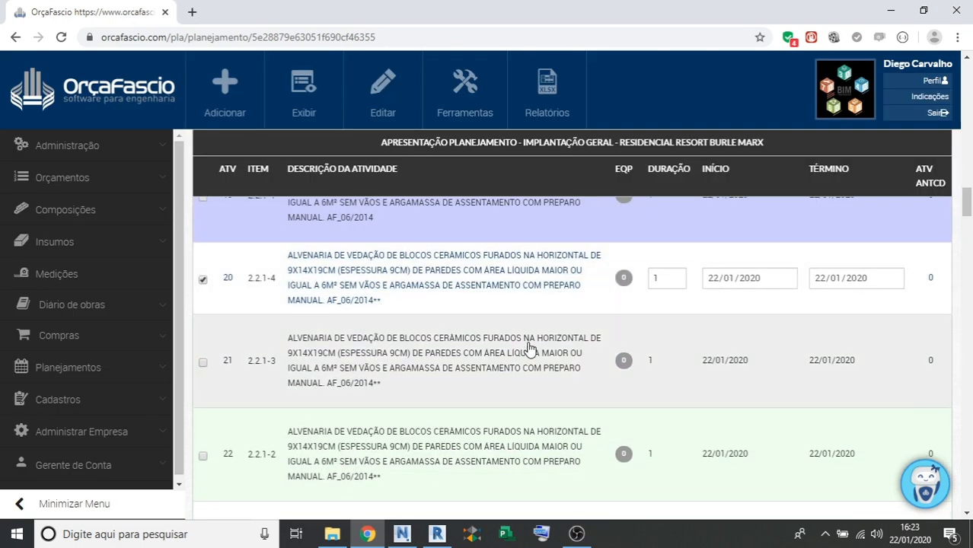
{"action": "scroll", "coordinate": [503, 358], "scroll_direction": "down", "scroll_amount": 1}
{"action": "scroll", "coordinate": [328, 374], "scroll_direction": "up", "scroll_amount": 2}
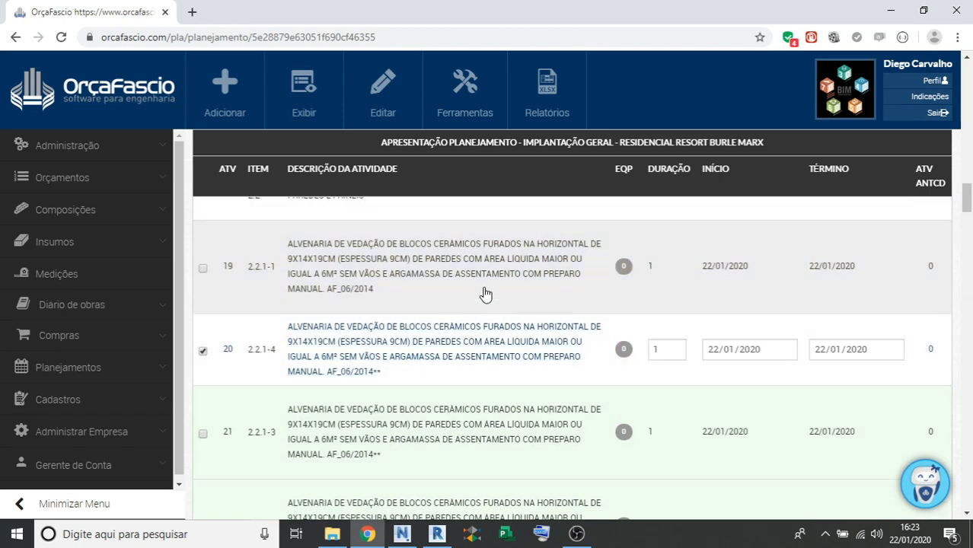
{"action": "right_click", "coordinate": [483, 298]}
{"action": "right_click", "coordinate": [445, 299]}
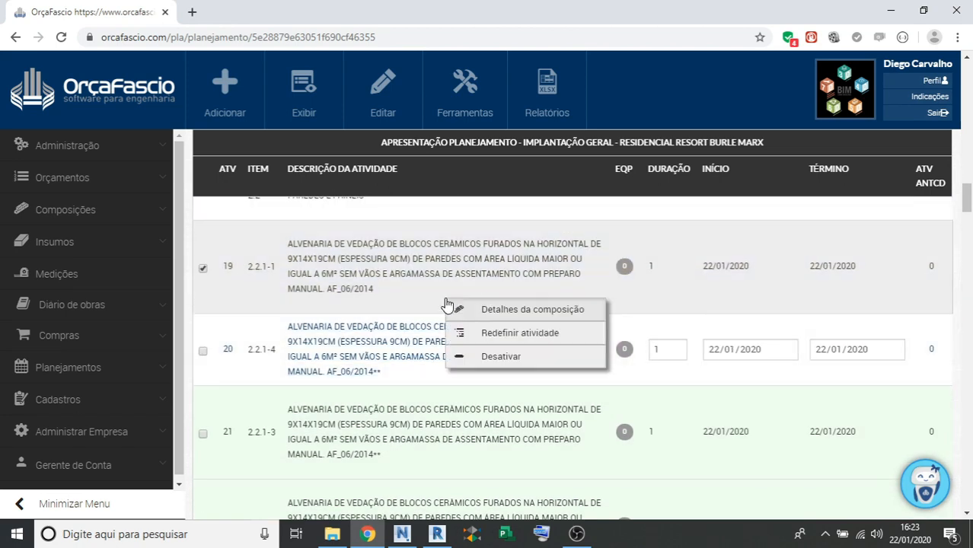
{"action": "left_click", "coordinate": [542, 334]}
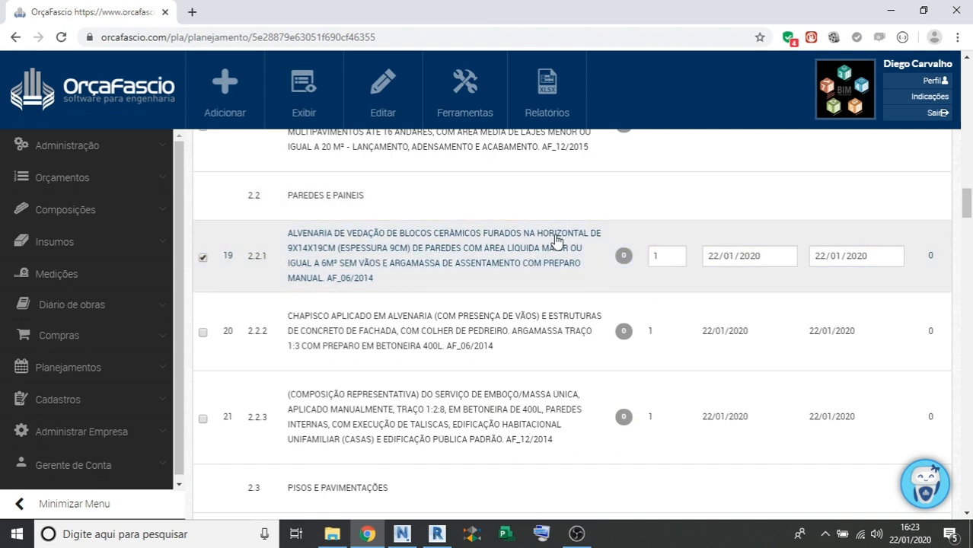
Review the composition details of activity 2.2.1, including its labour and material items, and return to the plan.
{"action": "right_click", "coordinate": [597, 279]}
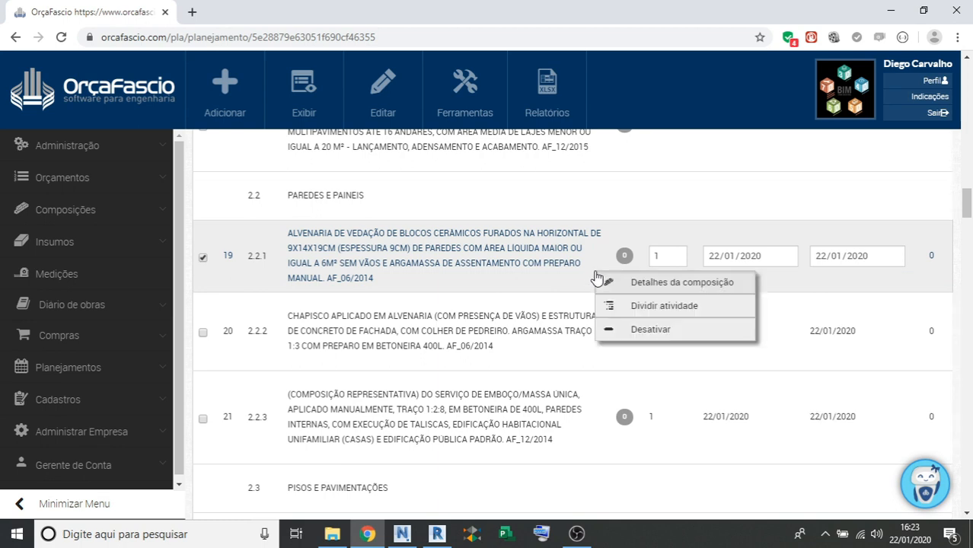
{"action": "left_click", "coordinate": [679, 285]}
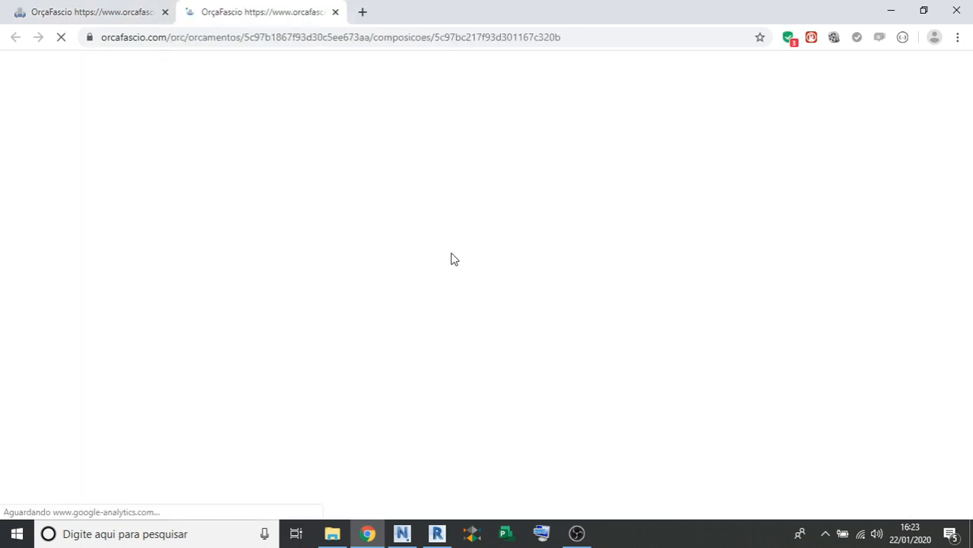
{"action": "scroll", "coordinate": [575, 280], "scroll_direction": "down", "scroll_amount": 4}
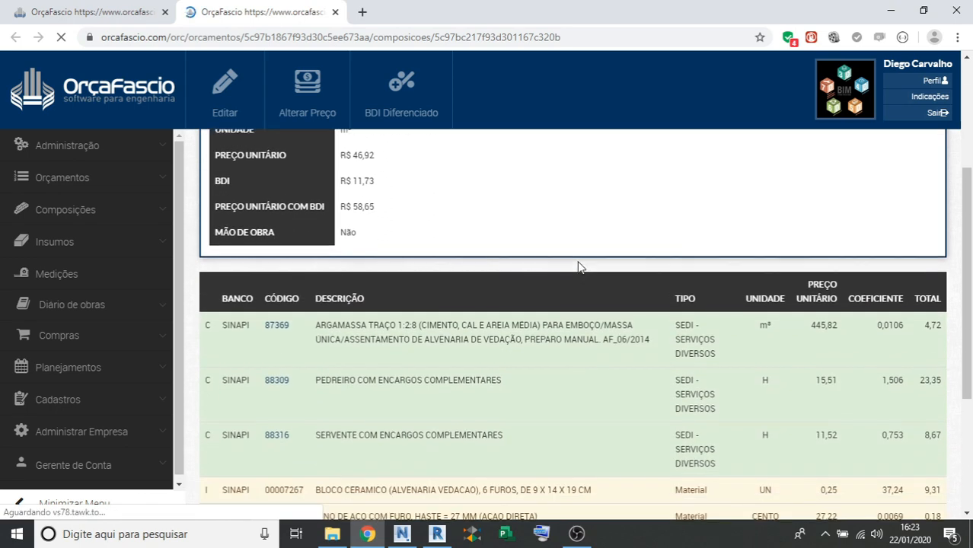
{"action": "scroll", "coordinate": [583, 273], "scroll_direction": "down", "scroll_amount": 2}
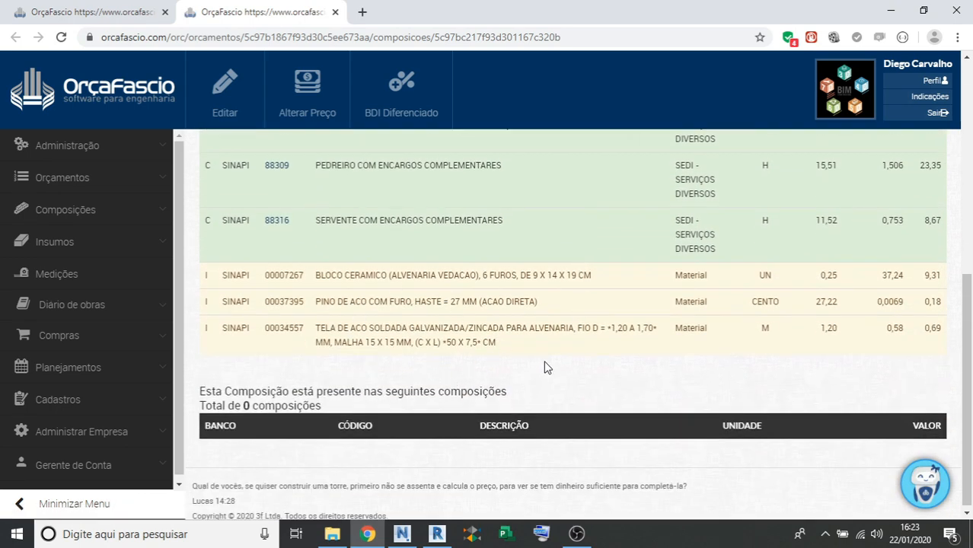
{"action": "scroll", "coordinate": [809, 373], "scroll_direction": "up", "scroll_amount": 1}
{"action": "scroll", "coordinate": [821, 256], "scroll_direction": "up", "scroll_amount": 1}
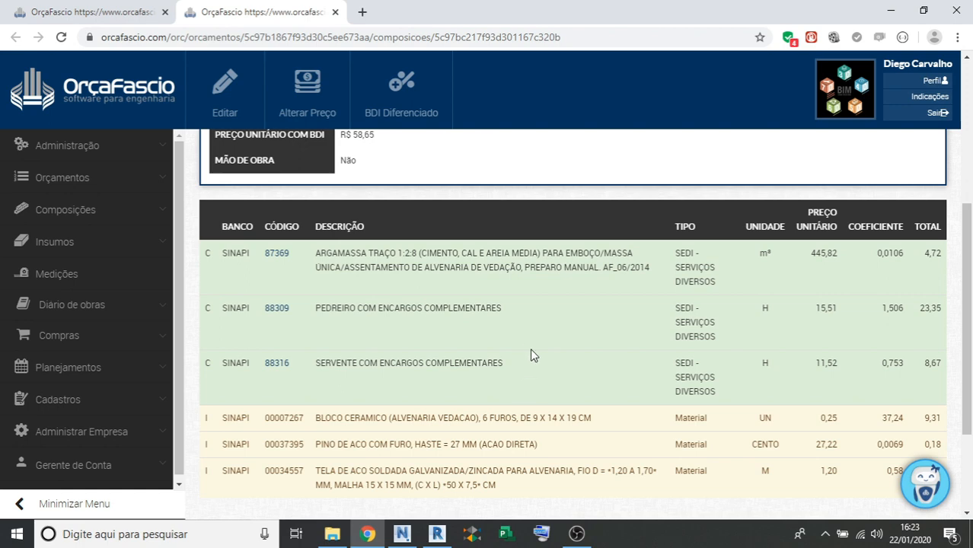
{"action": "key", "text": "ctrl+w"}
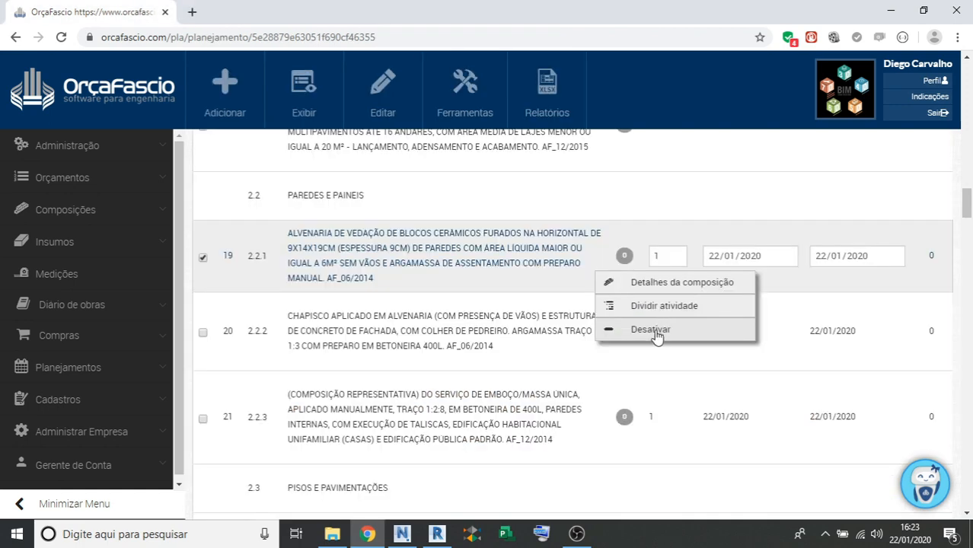
Deactivate the ALVENARIA DE VEDAÇÃO activity 2.2.1 under PAREDES E PAINEIS and activate it again.
{"action": "left_click", "coordinate": [658, 330]}
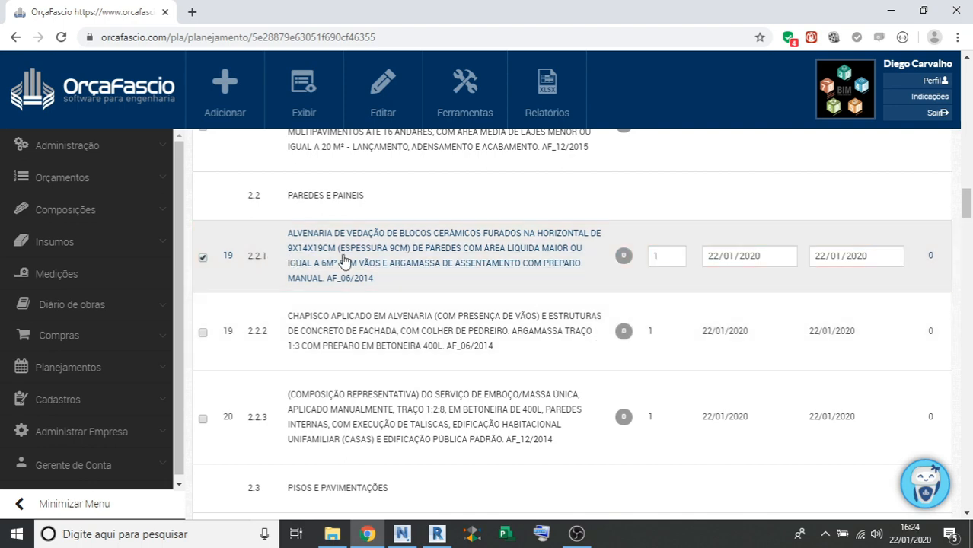
{"action": "scroll", "coordinate": [604, 284], "scroll_direction": "down", "scroll_amount": 1}
{"action": "scroll", "coordinate": [603, 283], "scroll_direction": "up", "scroll_amount": 2}
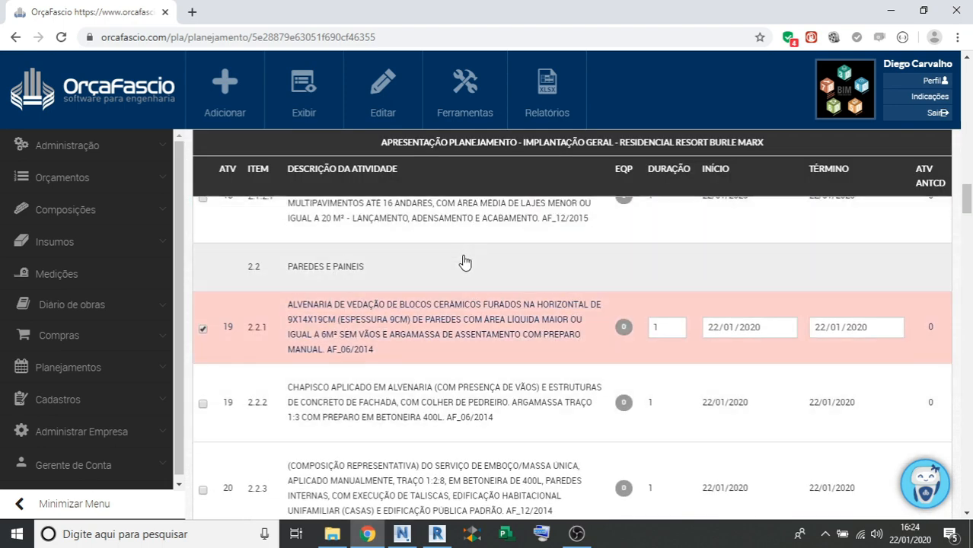
{"action": "right_click", "coordinate": [582, 356]}
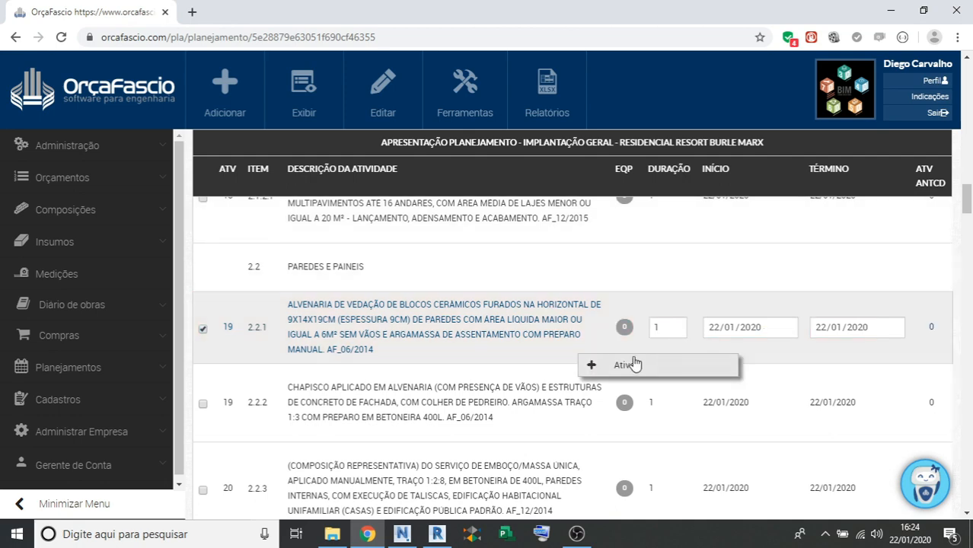
{"action": "left_click", "coordinate": [623, 365]}
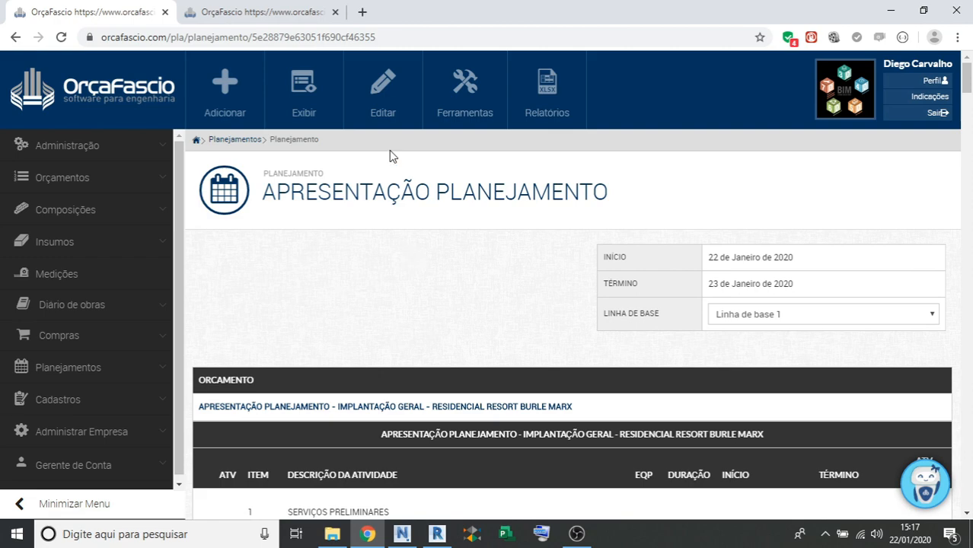
Review the plan's edit form, from working hours and weekend options to the input types considered as resources, and cancel without changes.
{"action": "left_click", "coordinate": [381, 105]}
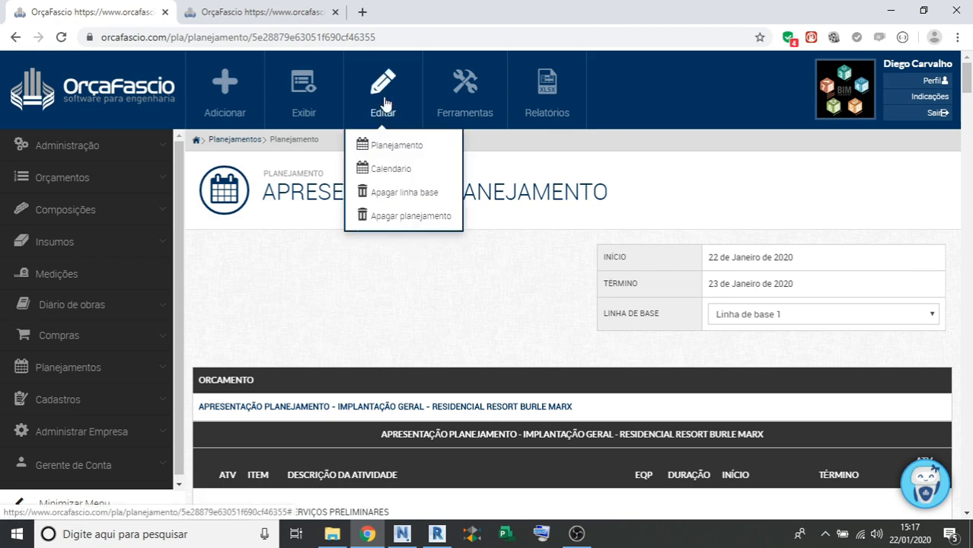
{"action": "left_click", "coordinate": [373, 149]}
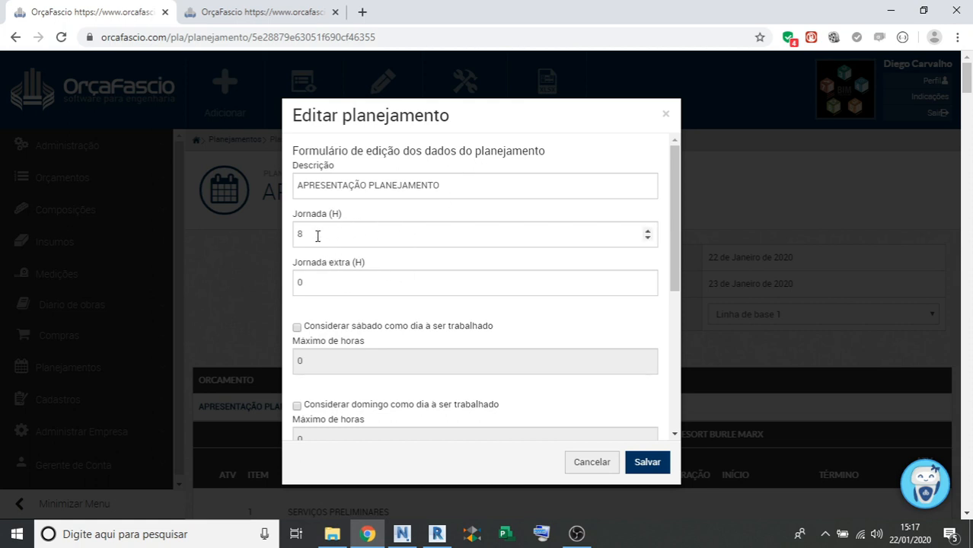
{"action": "left_click_drag", "start_coordinate": [670, 259], "coordinate": [652, 333]}
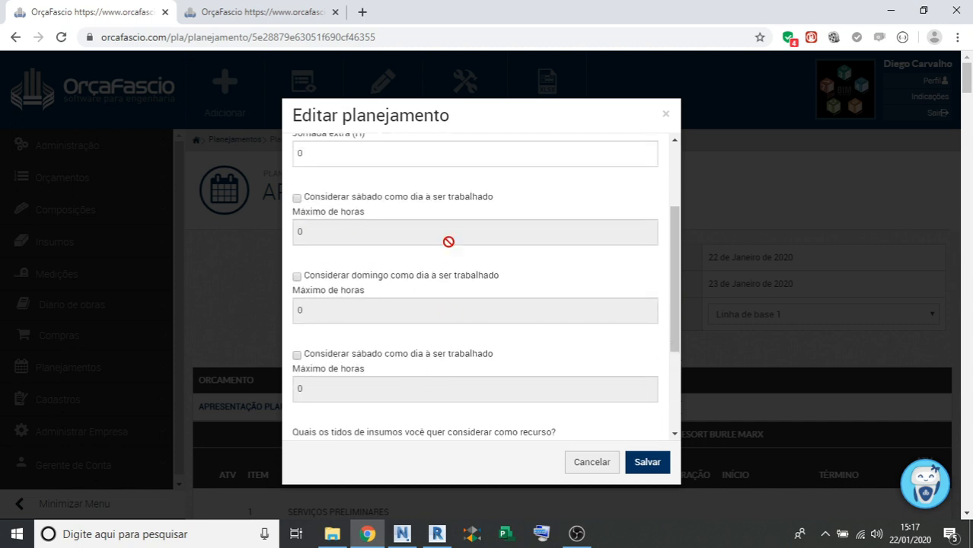
{"action": "scroll", "coordinate": [442, 263], "scroll_direction": "down", "scroll_amount": 3}
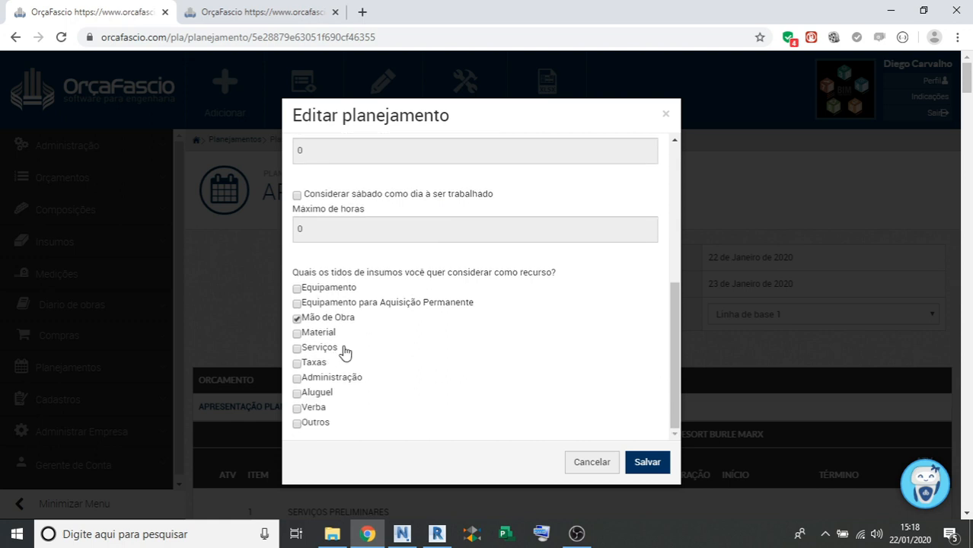
{"action": "left_click", "coordinate": [587, 466]}
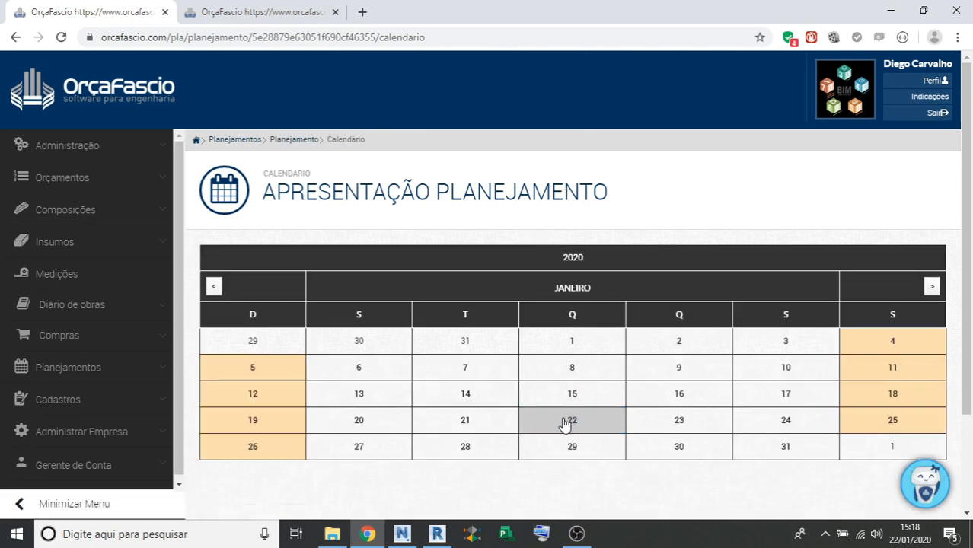
Open 22 January 2020 in the plan's calendar and try the dia não efetivo and dia não útil options without saving.
{"action": "left_click", "coordinate": [586, 428]}
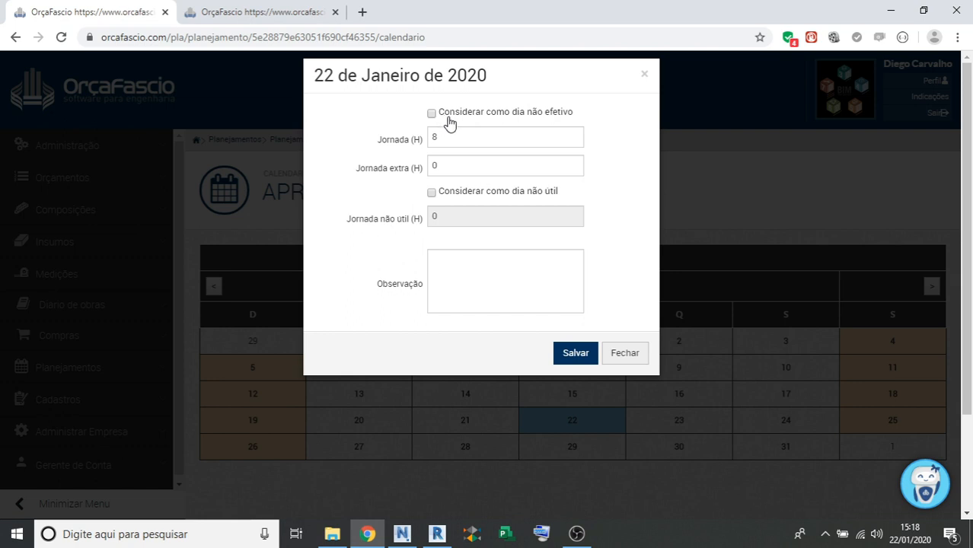
{"action": "left_click", "coordinate": [542, 116]}
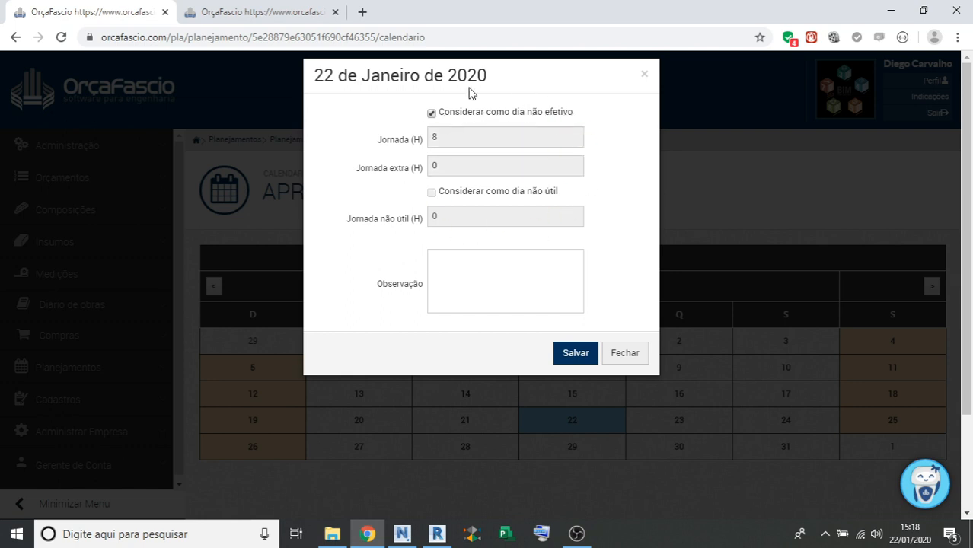
{"action": "left_click_drag", "start_coordinate": [316, 76], "coordinate": [502, 82]}
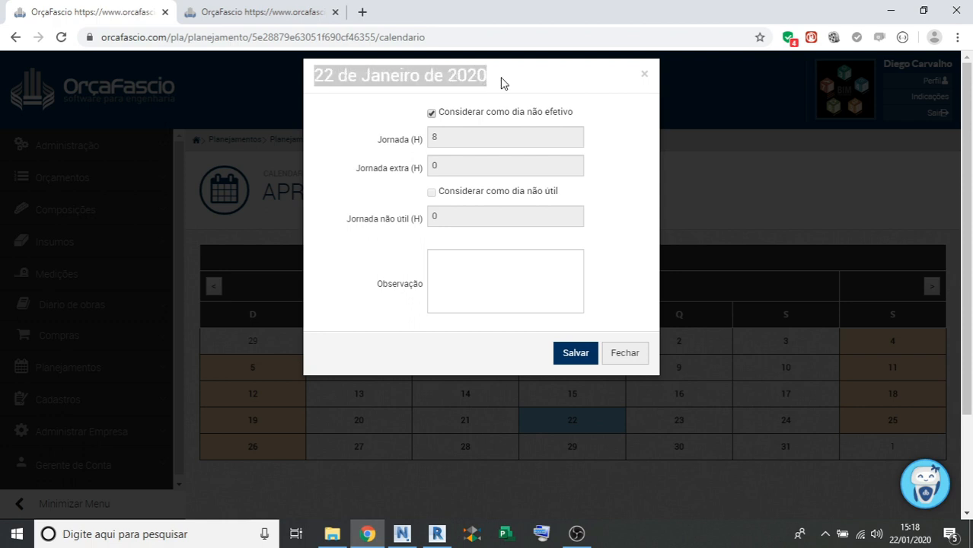
{"action": "left_click", "coordinate": [448, 103]}
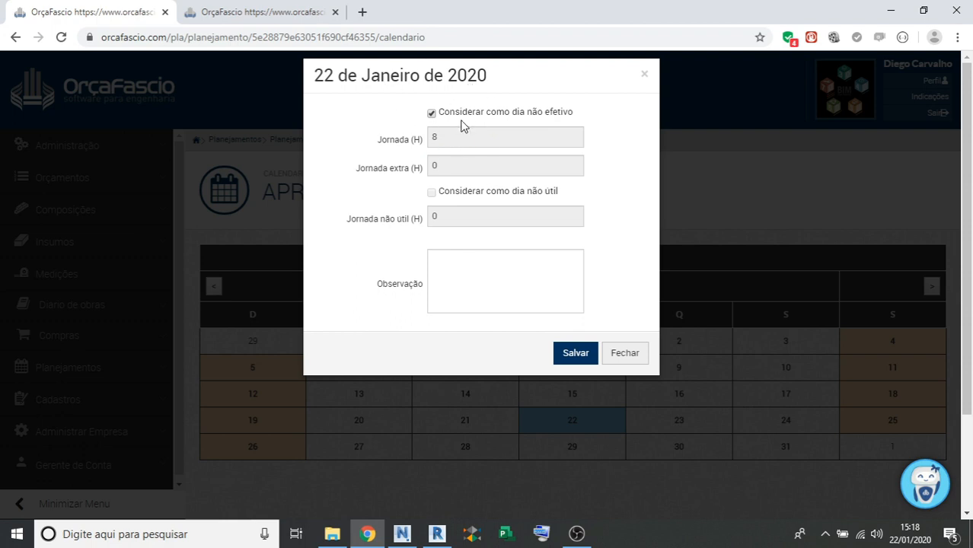
{"action": "left_click_drag", "start_coordinate": [317, 79], "coordinate": [500, 79]}
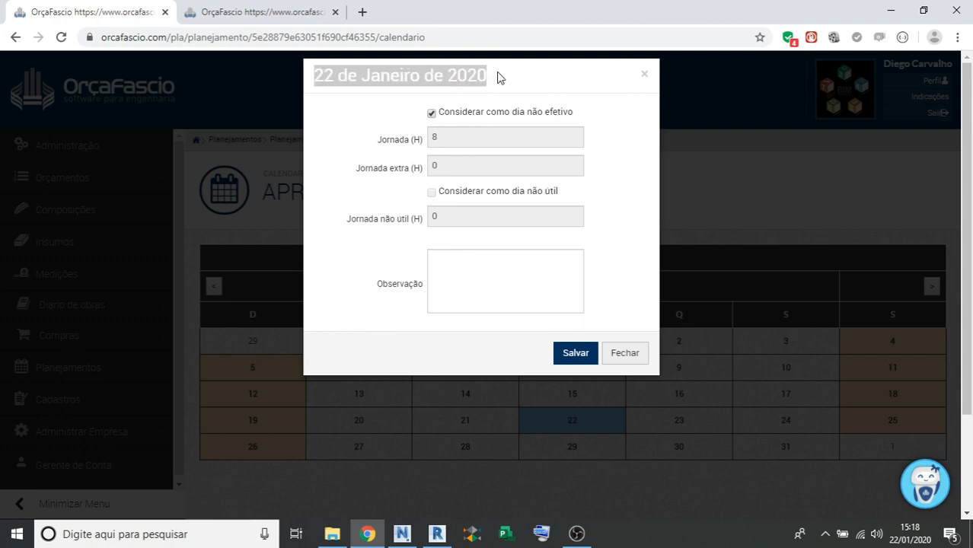
{"action": "left_click", "coordinate": [500, 78]}
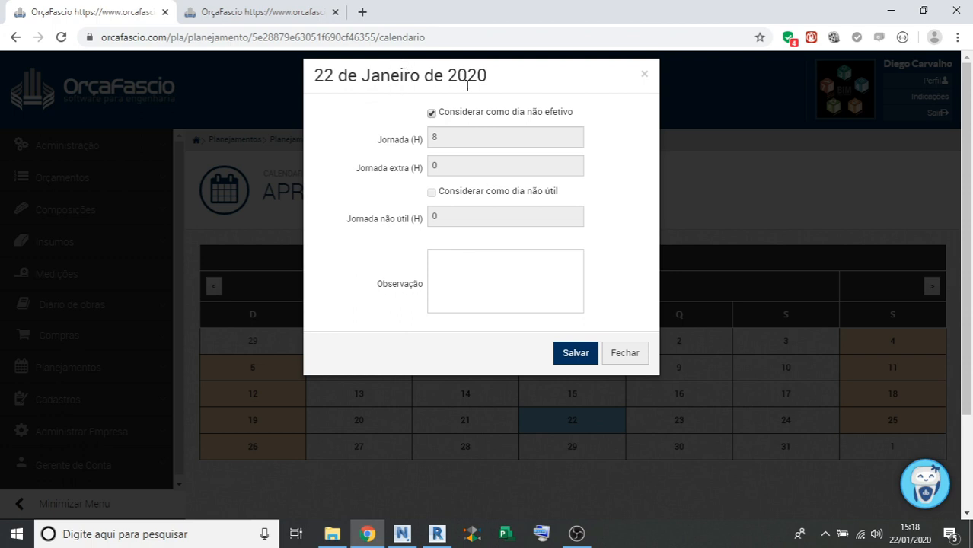
{"action": "left_click", "coordinate": [432, 113]}
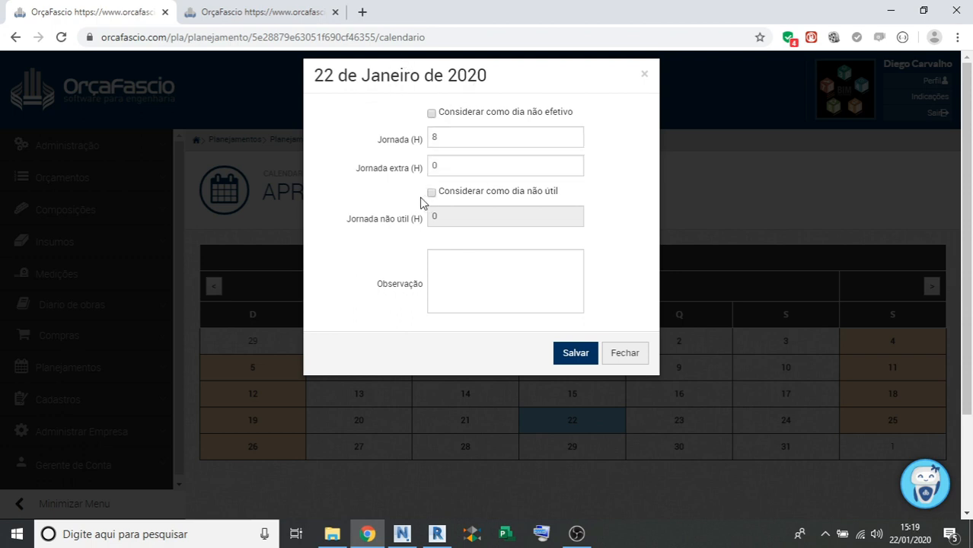
{"action": "left_click", "coordinate": [466, 195]}
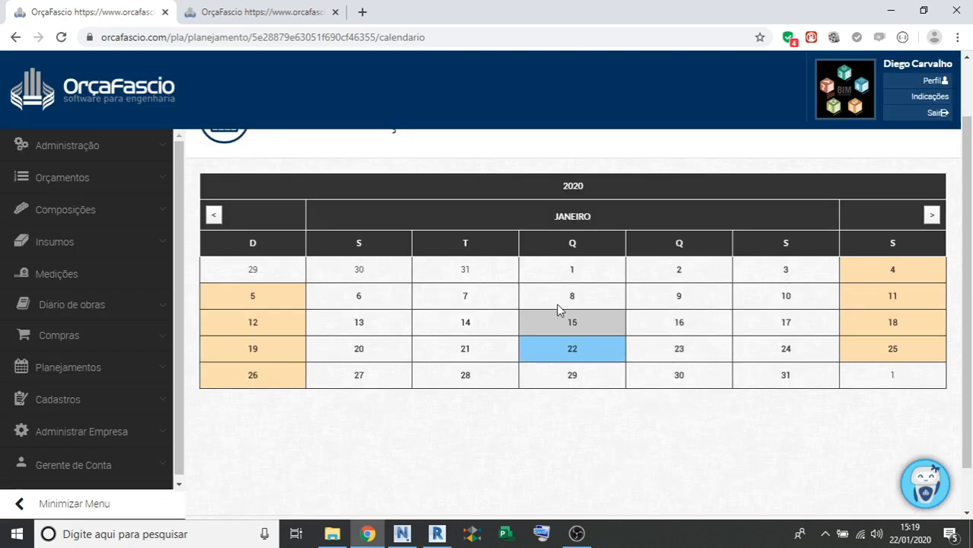
Return to the plan and switch its Linha de base to APRESENTAÇÃO PLANEJAMENTO and back to Linha de base 1.
{"action": "scroll", "coordinate": [533, 336], "scroll_direction": "up", "scroll_amount": 1}
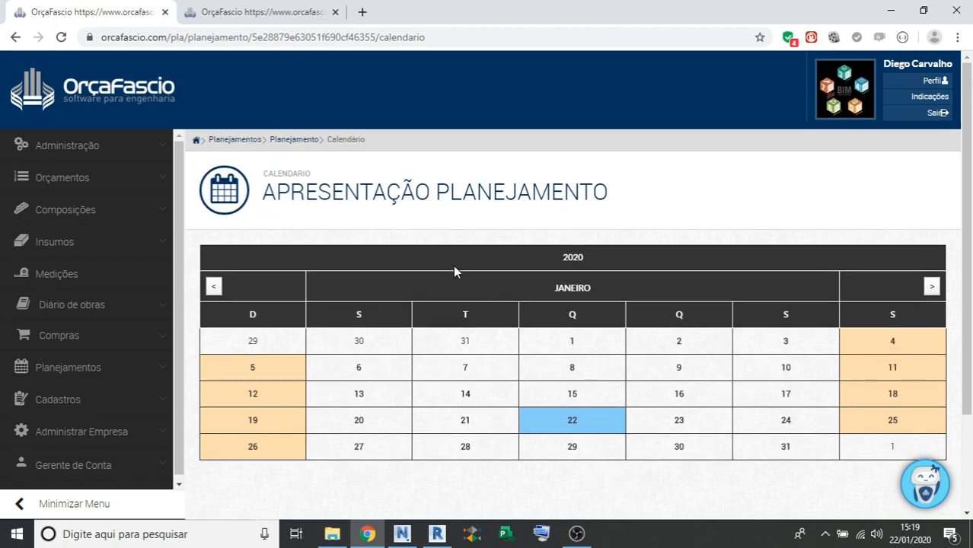
{"action": "left_click", "coordinate": [296, 140]}
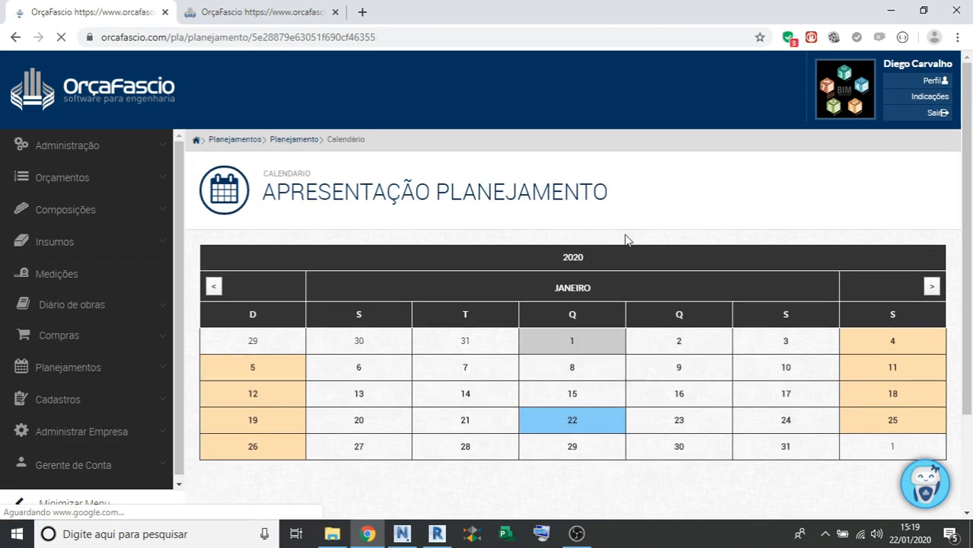
{"action": "mouse_move", "coordinate": [387, 121]}
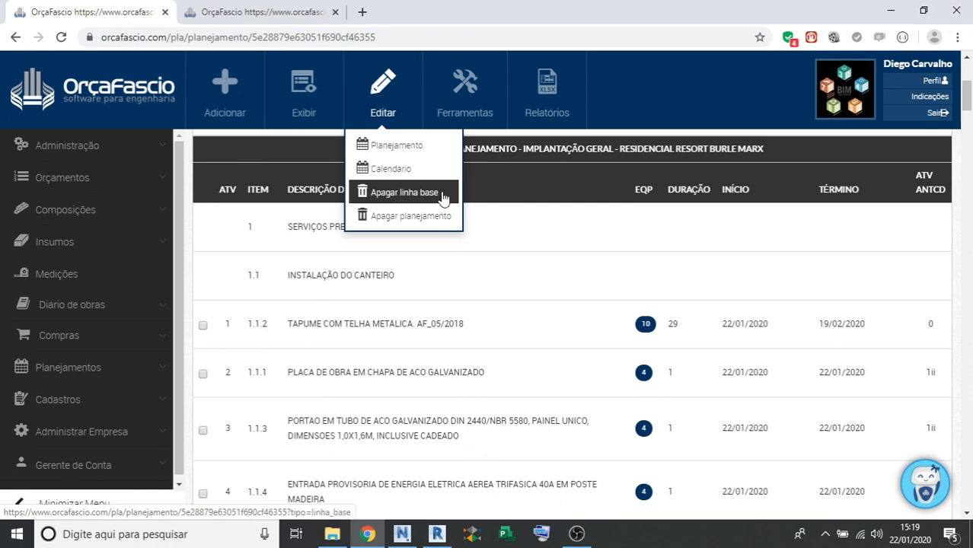
{"action": "scroll", "coordinate": [571, 244], "scroll_direction": "up", "scroll_amount": 3}
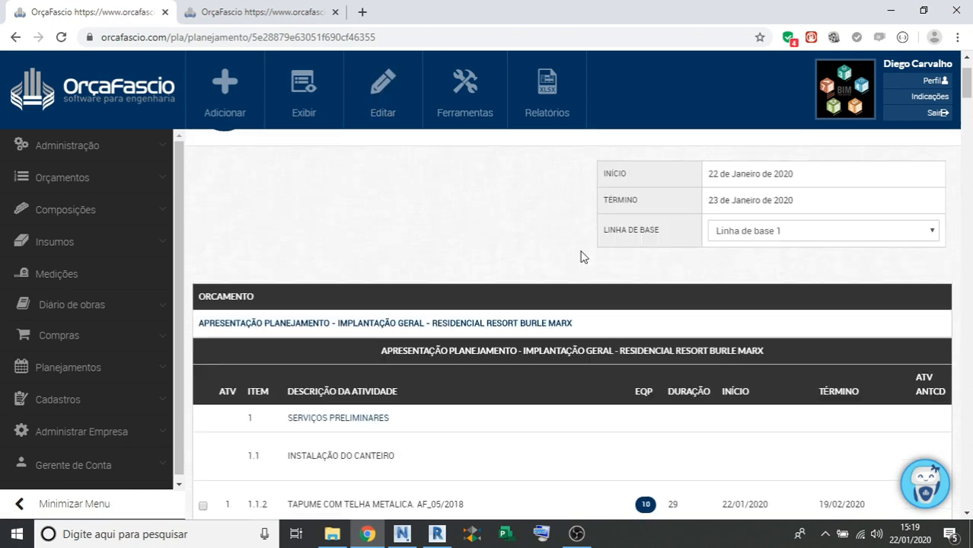
{"action": "left_click", "coordinate": [771, 244]}
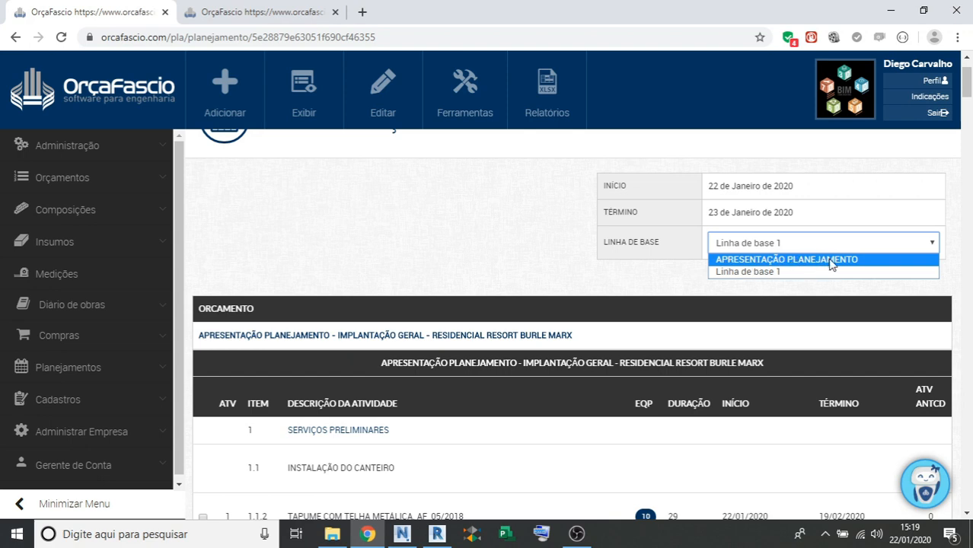
{"action": "left_click", "coordinate": [786, 262]}
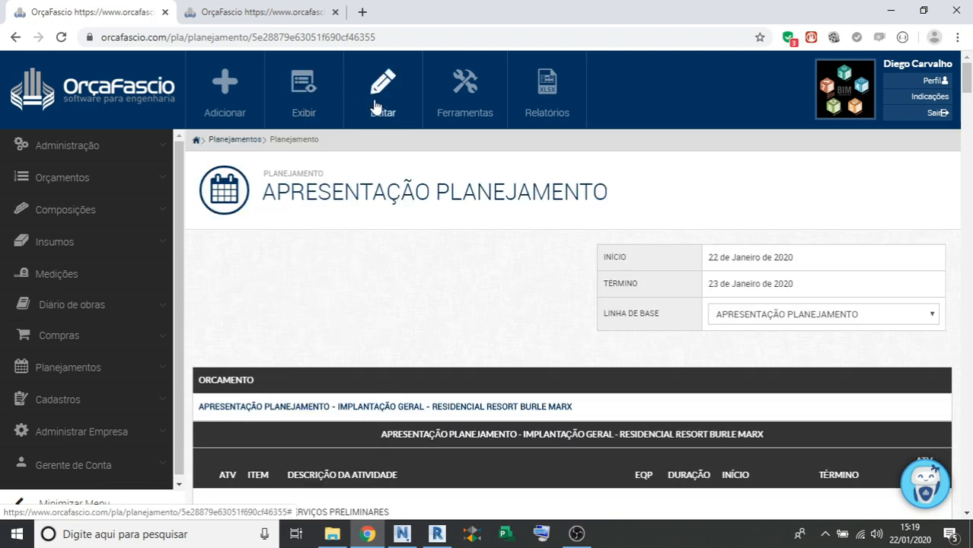
{"action": "left_click", "coordinate": [383, 104]}
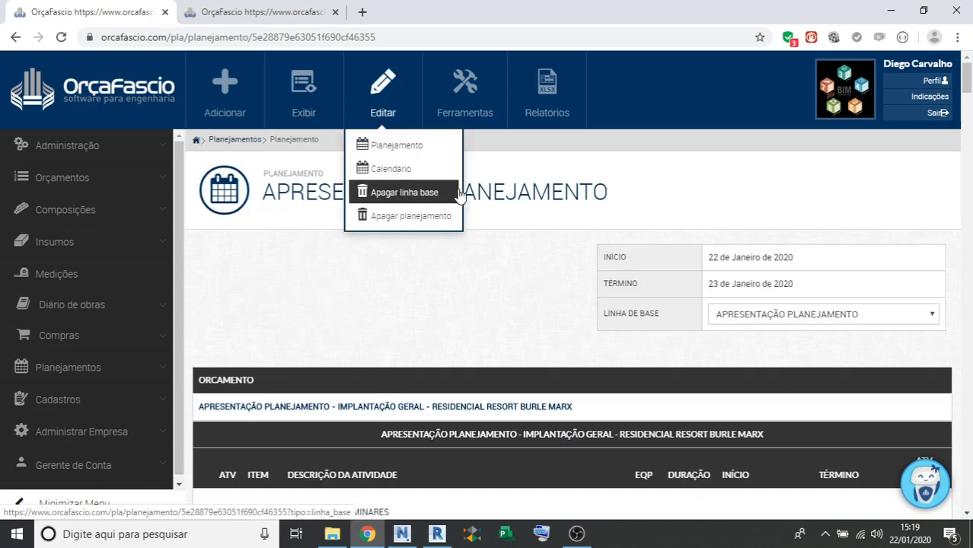
{"action": "left_click", "coordinate": [839, 320]}
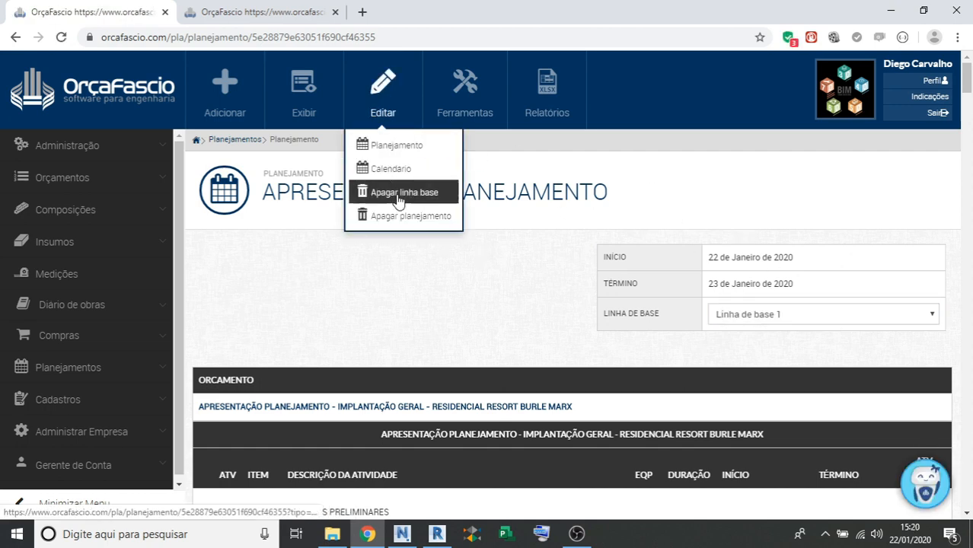
Delete the baseline Linha de base 1 from the plan and accept the confirmation.
{"action": "left_click", "coordinate": [398, 193]}
{"action": "left_click", "coordinate": [559, 124]}
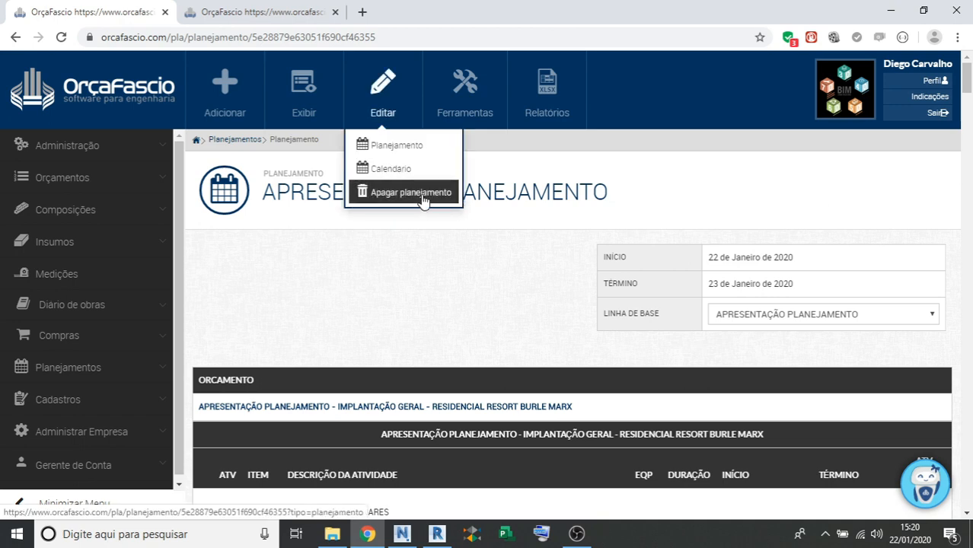
Start deleting the entire plan, read the confirmation message and cancel the deletion.
{"action": "left_click", "coordinate": [438, 199]}
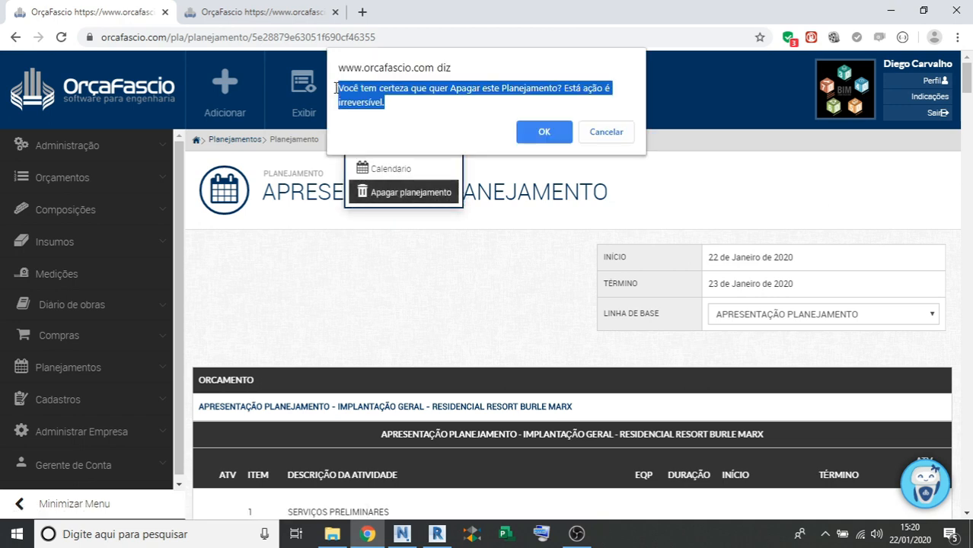
{"action": "left_click", "coordinate": [432, 101]}
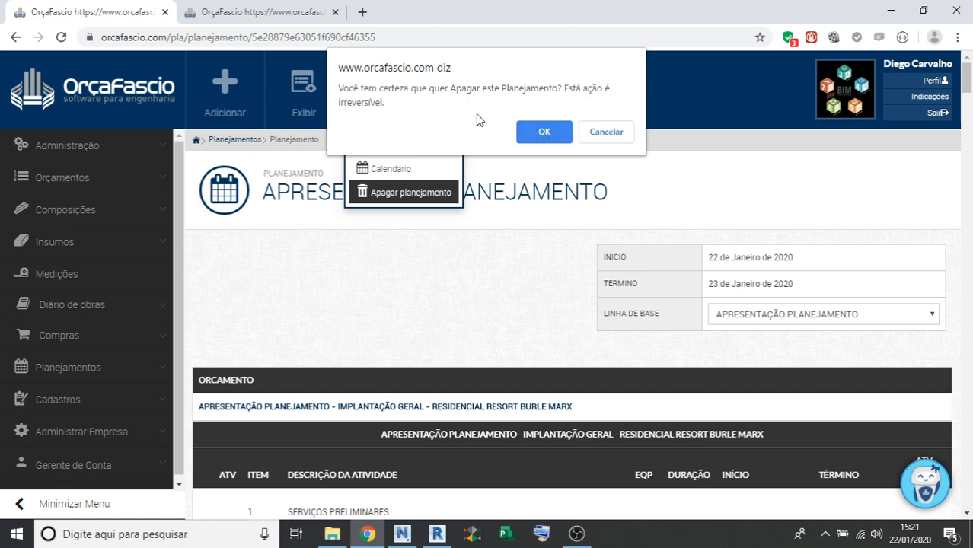
{"action": "left_click", "coordinate": [606, 131]}
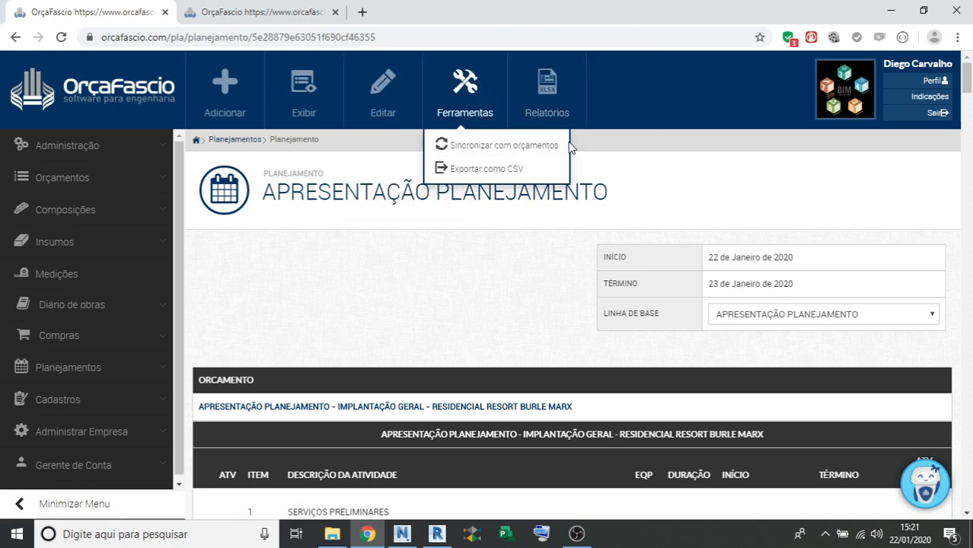
{"action": "left_click", "coordinate": [469, 192]}
{"action": "scroll", "coordinate": [349, 244], "scroll_direction": "down", "scroll_amount": 3}
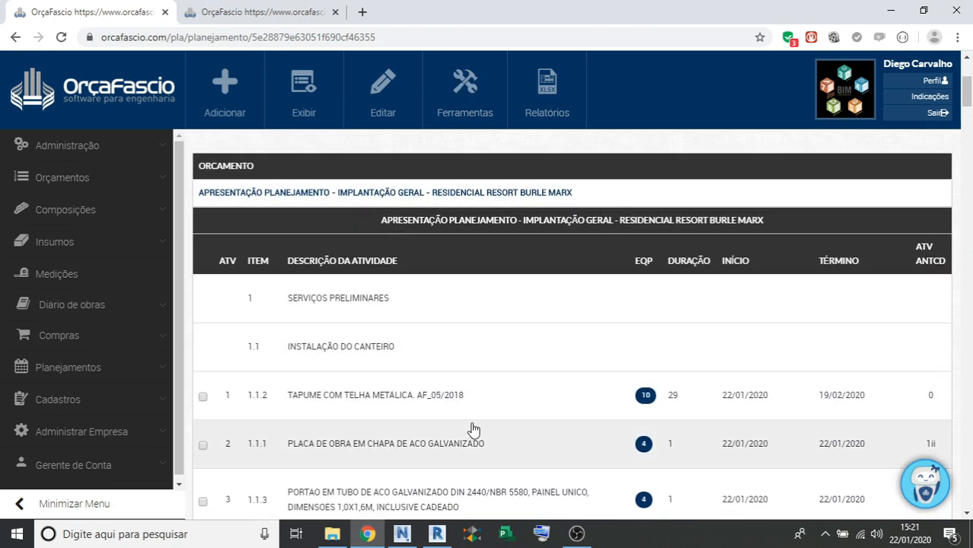
Switch to the linked budget and add a main stage 3 named ADITIVOS 01 after the PINTURAS items.
{"action": "left_click", "coordinate": [261, 12]}
{"action": "left_click_drag", "start_coordinate": [967, 231], "coordinate": [971, 448]}
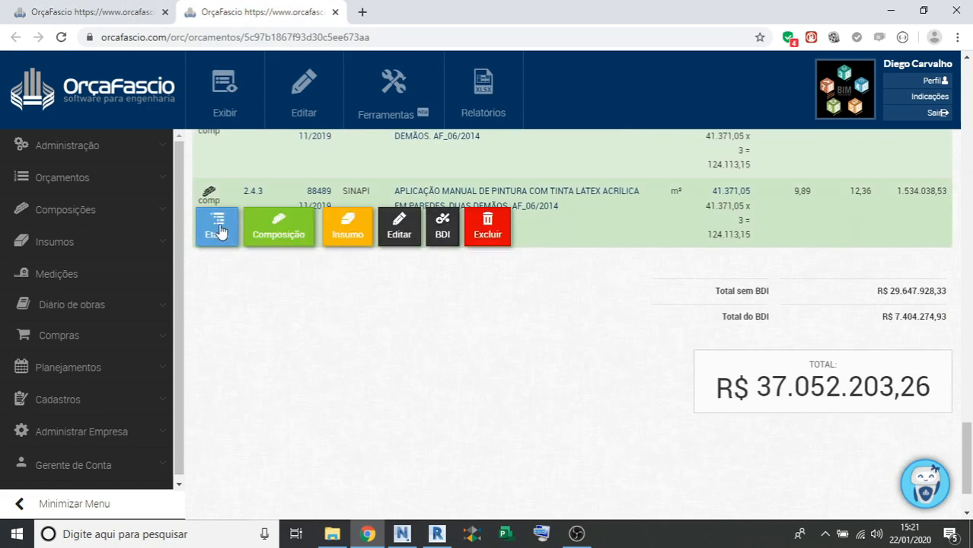
{"action": "scroll", "coordinate": [309, 334], "scroll_direction": "up", "scroll_amount": 1}
{"action": "scroll", "coordinate": [289, 350], "scroll_direction": "up", "scroll_amount": 2}
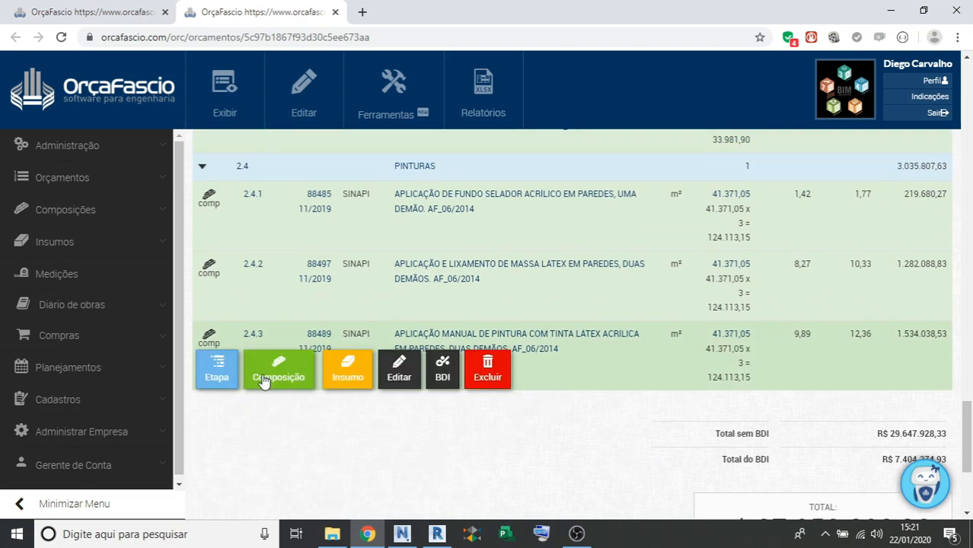
{"action": "left_click", "coordinate": [256, 374]}
{"action": "scroll", "coordinate": [251, 427], "scroll_direction": "up", "scroll_amount": 2}
{"action": "scroll", "coordinate": [263, 435], "scroll_direction": "up", "scroll_amount": 6}
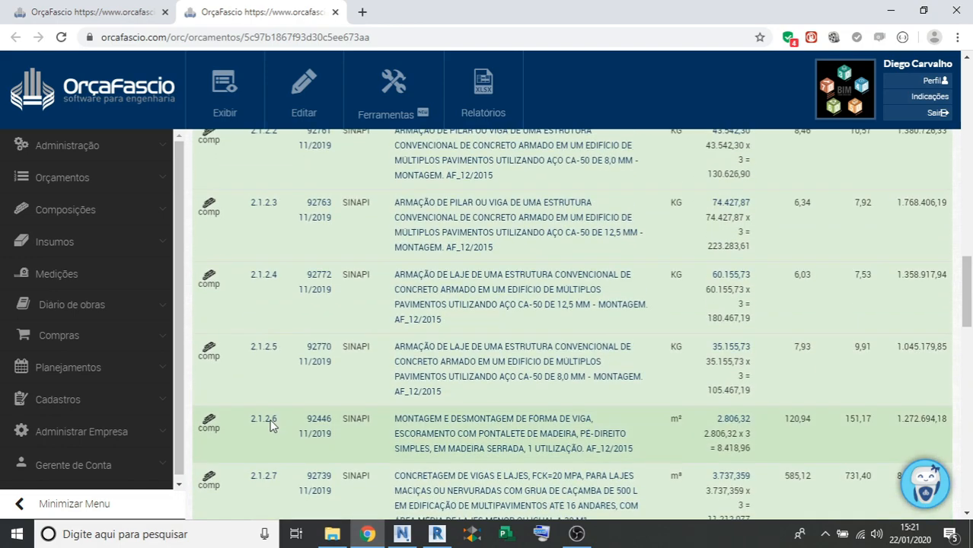
{"action": "scroll", "coordinate": [270, 425], "scroll_direction": "down", "scroll_amount": 5}
{"action": "scroll", "coordinate": [275, 420], "scroll_direction": "down", "scroll_amount": 7}
{"action": "scroll", "coordinate": [396, 351], "scroll_direction": "up", "scroll_amount": 1}
{"action": "left_click", "coordinate": [523, 279]}
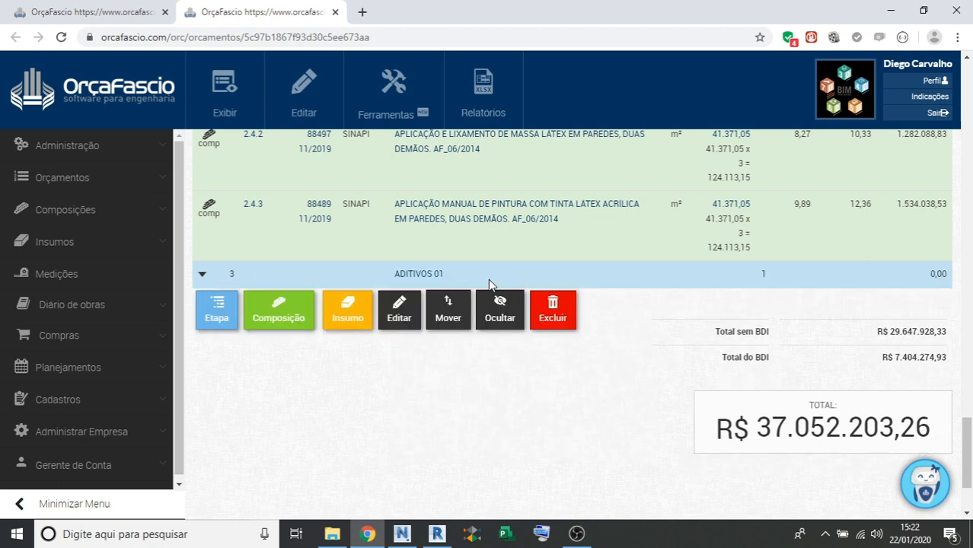
Add SINAPI composition 86905, APARELHO MISTURADOR DE MESA PARA LAVATÓRIO, as item 3.1 under ADITIVOS 01 with quantity 10.
{"action": "left_click", "coordinate": [281, 313]}
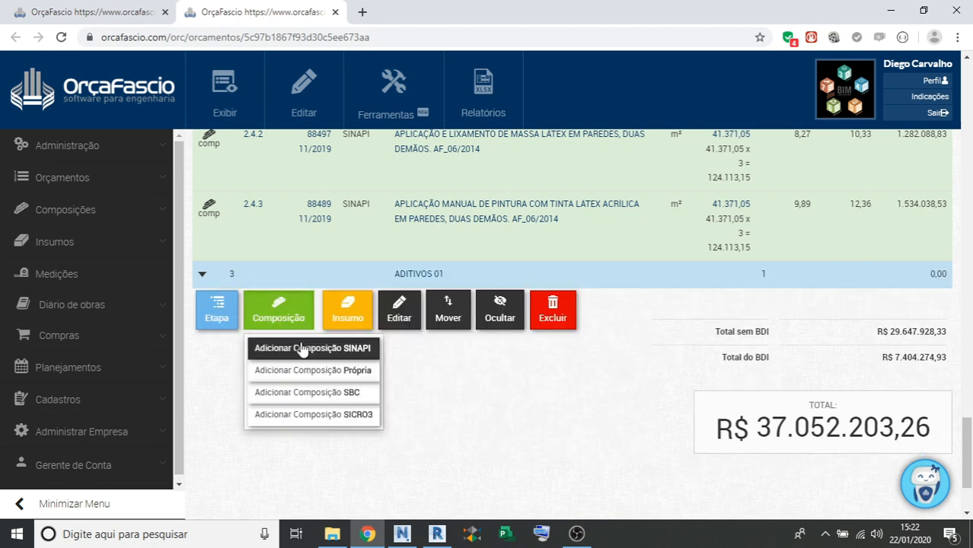
{"action": "left_click", "coordinate": [302, 348]}
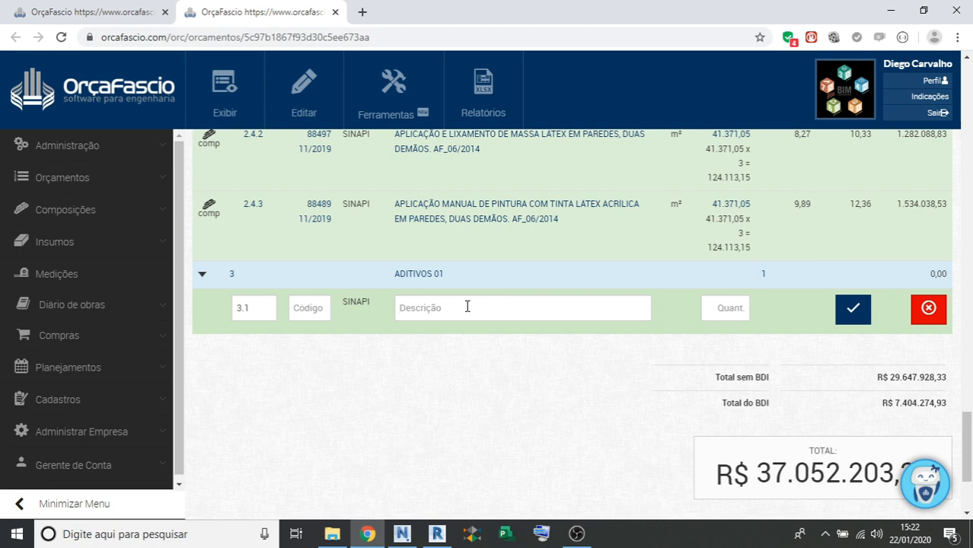
{"action": "type", "text": "la"}
{"action": "type", "text": "10"}
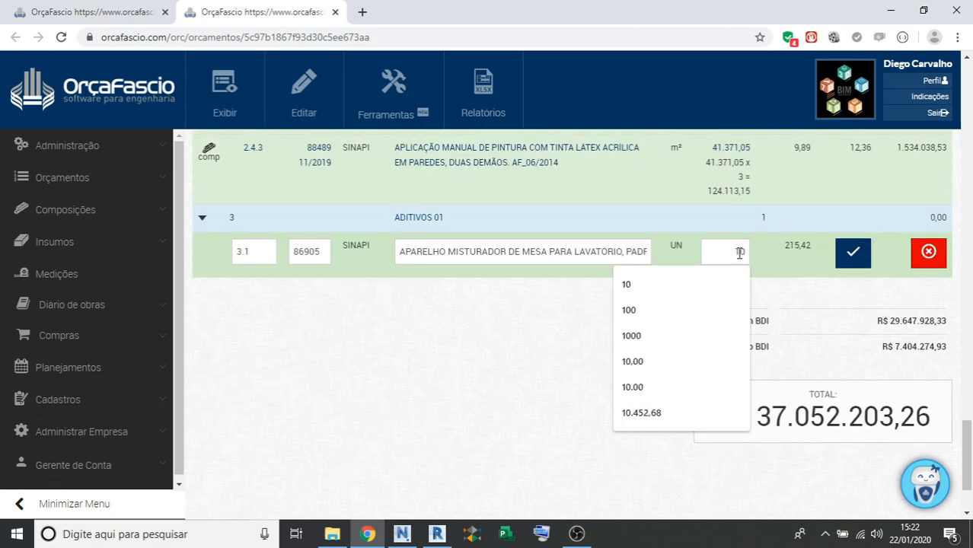
{"action": "key", "text": "Return"}
Return to the plan and synchronize it with its budgets.
{"action": "left_click", "coordinate": [99, 13]}
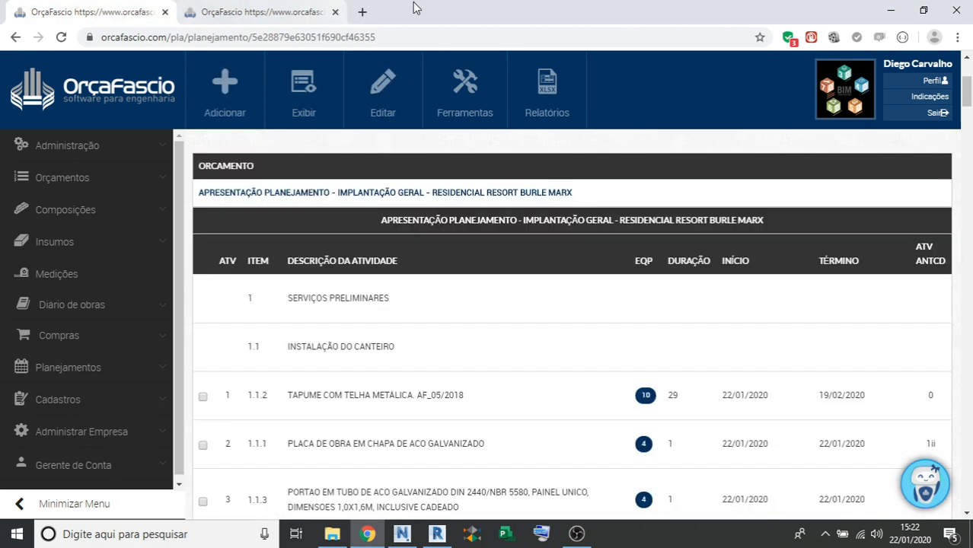
{"action": "left_click", "coordinate": [462, 114]}
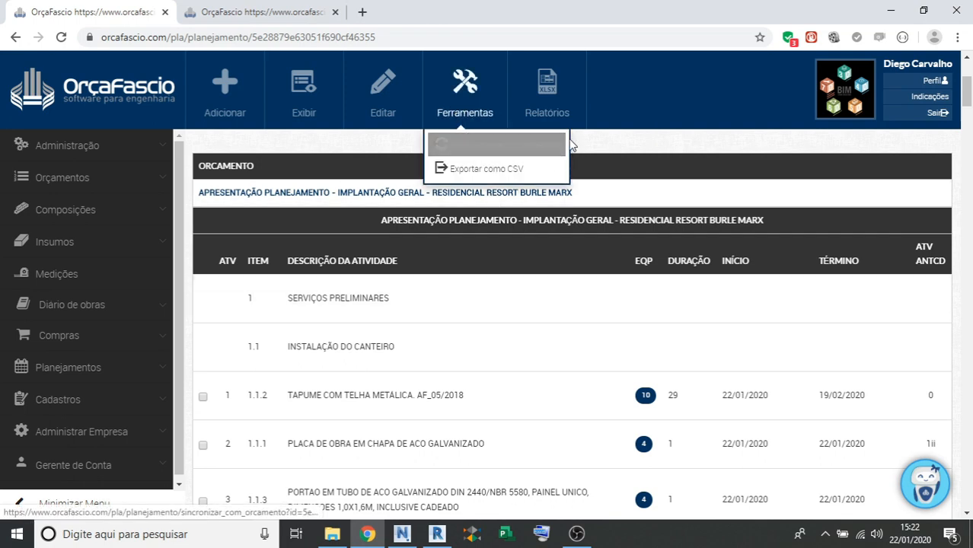
{"action": "left_click", "coordinate": [505, 145]}
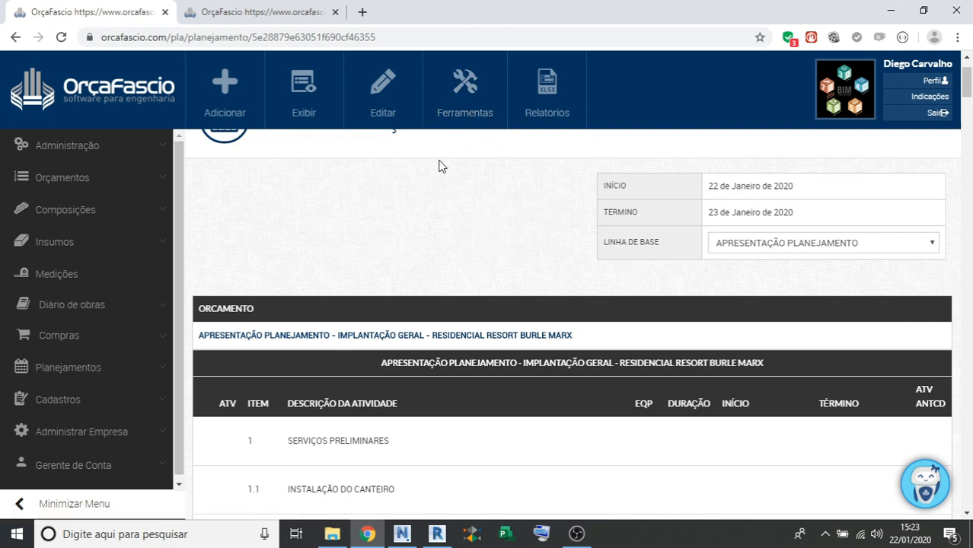
{"action": "left_click", "coordinate": [481, 120]}
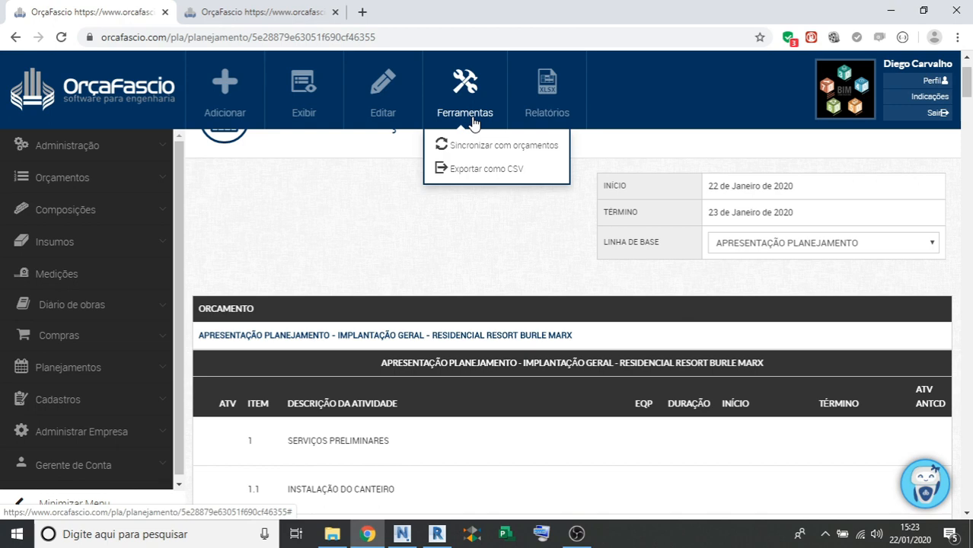
{"action": "left_click", "coordinate": [475, 145]}
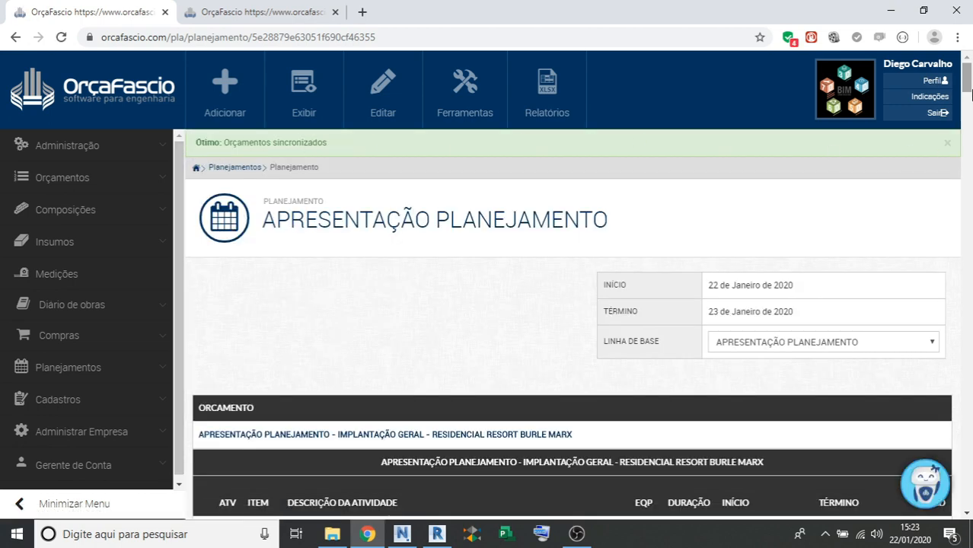
Inspect the resource board of the APARELHO MISTURADOR activity 5.1 under ADITIVOS 01 and close it without changes.
{"action": "scroll", "coordinate": [337, 343], "scroll_direction": "down", "scroll_amount": 20}
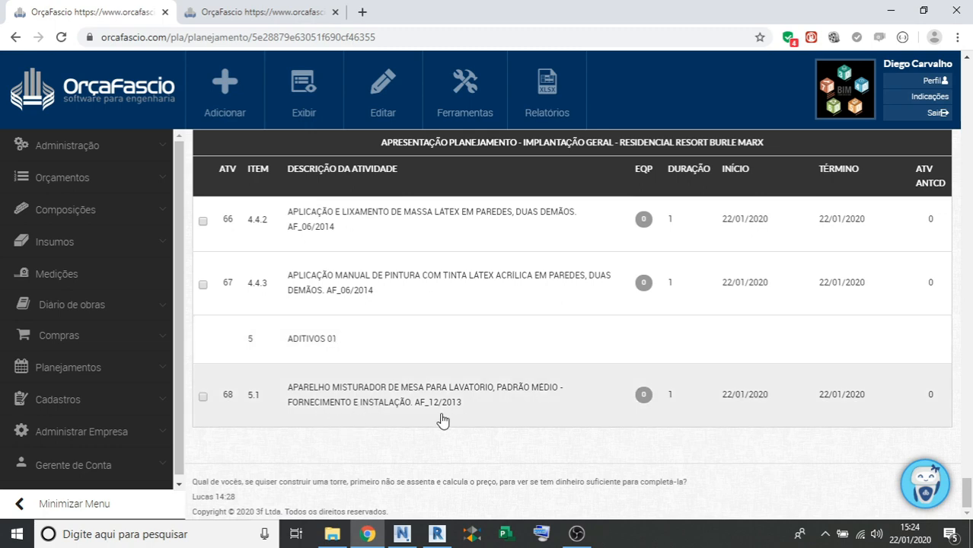
{"action": "left_click", "coordinate": [645, 405]}
{"action": "left_click", "coordinate": [626, 407]}
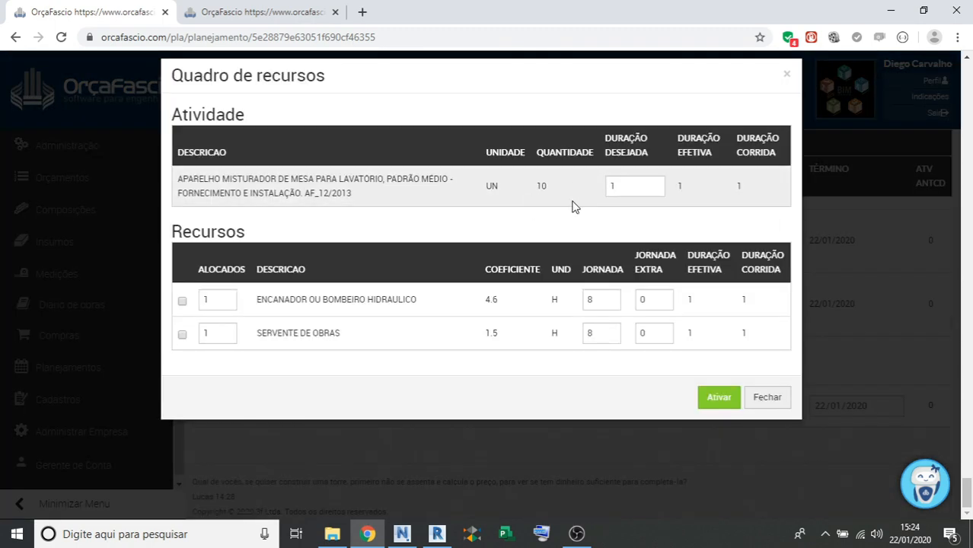
{"action": "left_click", "coordinate": [787, 78]}
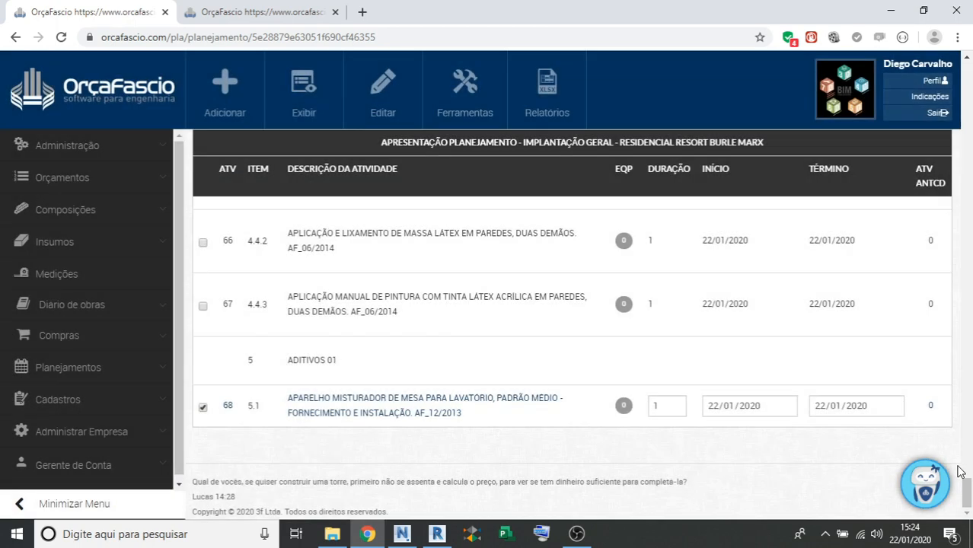
Generate the plan's EAP sintética report and open the downloaded spreadsheet in Excel.
{"action": "left_click", "coordinate": [494, 101]}
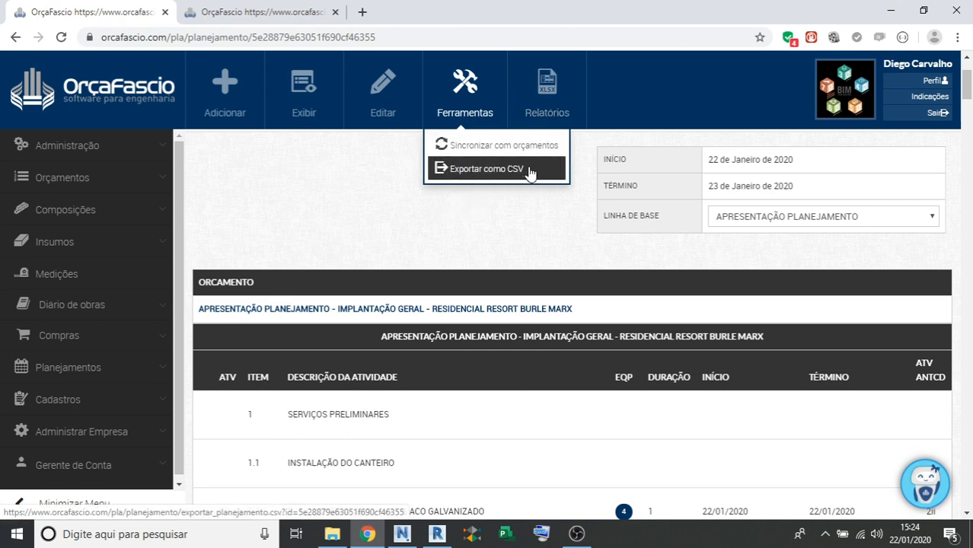
{"action": "left_click", "coordinate": [568, 111]}
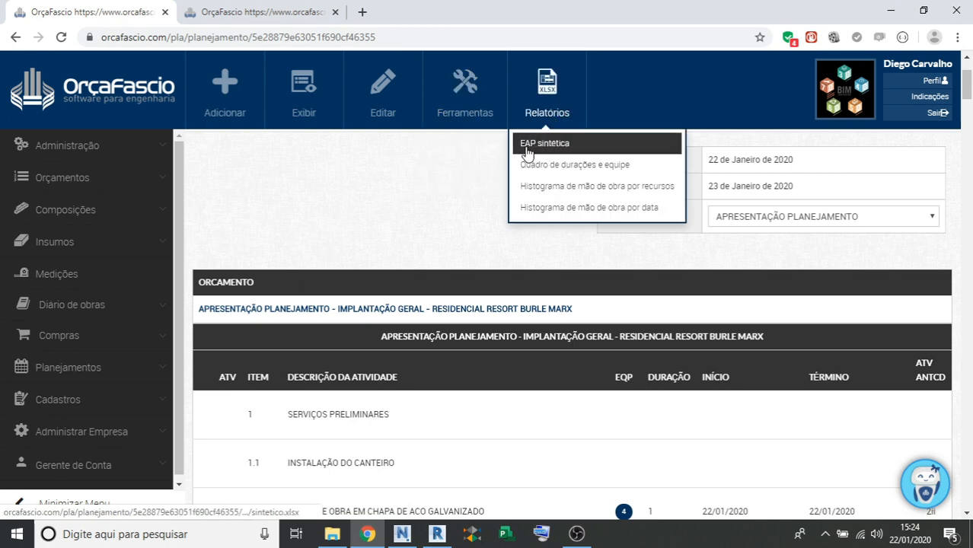
{"action": "left_click", "coordinate": [582, 146]}
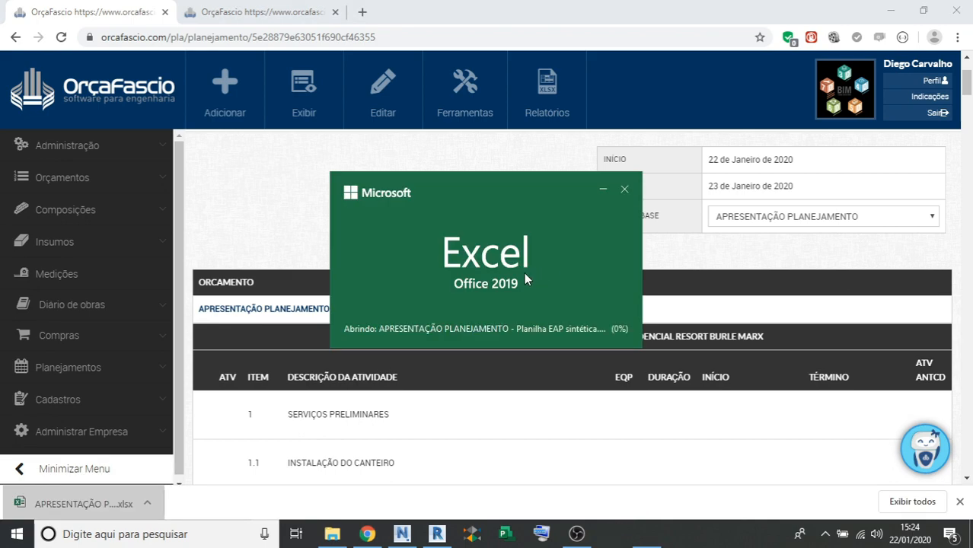
{"action": "left_click", "coordinate": [834, 50]}
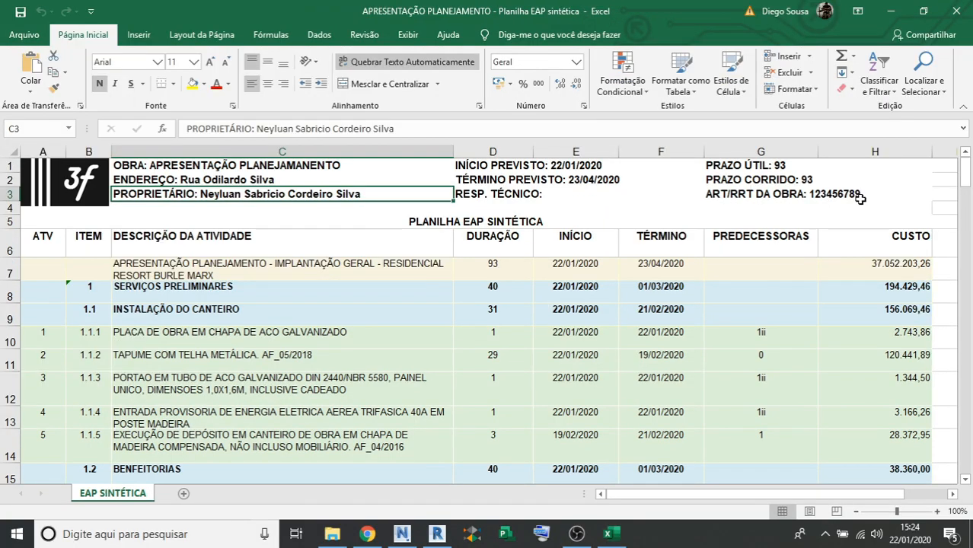
Examine the report header, from the project, address and owner to the planned dates, technical responsible and the prazo útil and corrido.
{"action": "left_click", "coordinate": [506, 195]}
{"action": "left_click", "coordinate": [411, 182]}
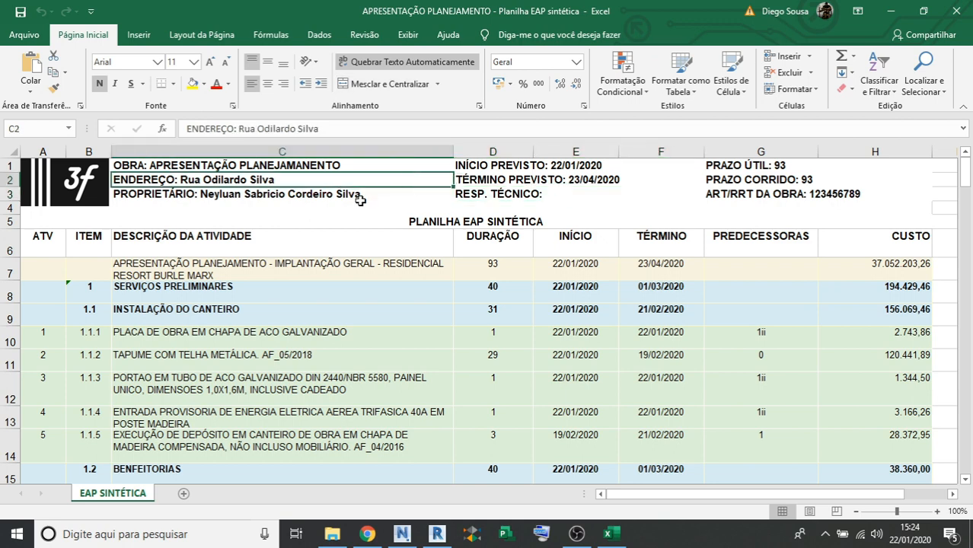
{"action": "left_click", "coordinate": [243, 198]}
{"action": "left_click", "coordinate": [299, 167]}
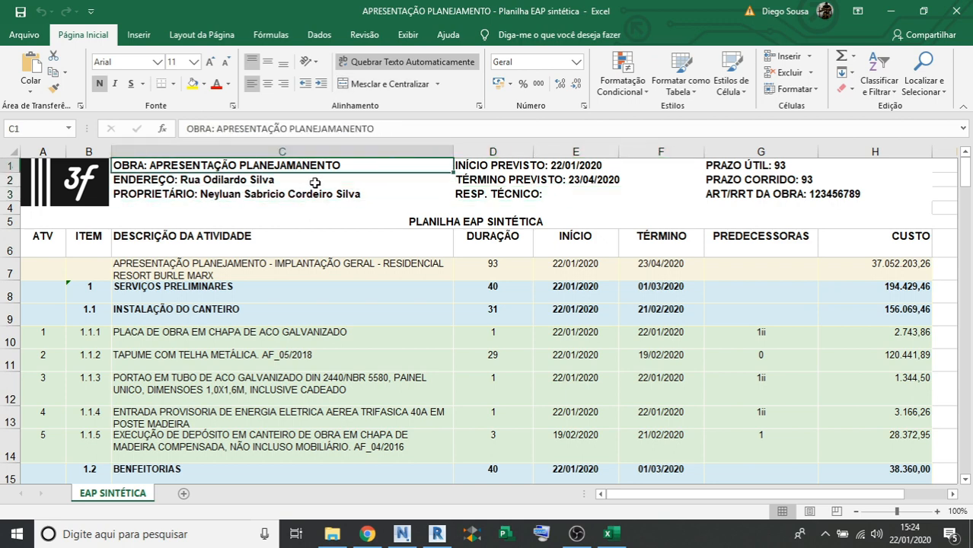
{"action": "left_click", "coordinate": [314, 183]}
{"action": "left_click", "coordinate": [340, 196]}
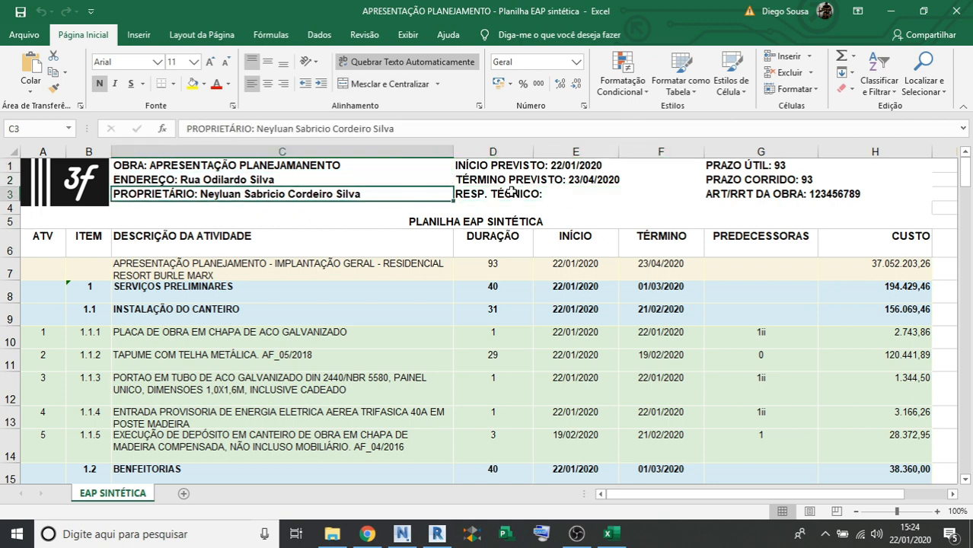
{"action": "left_click", "coordinate": [580, 167]}
{"action": "left_click", "coordinate": [592, 182]}
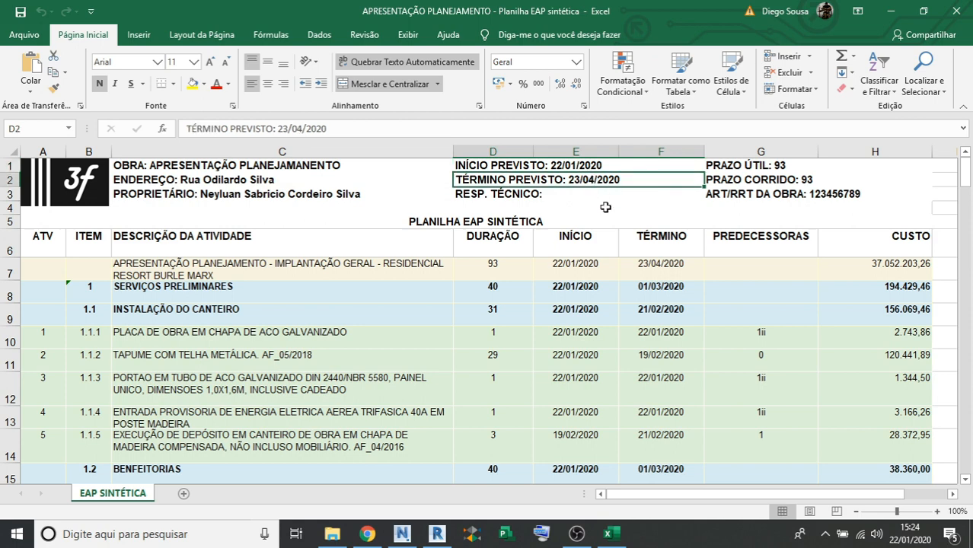
{"action": "left_click", "coordinate": [599, 167]}
{"action": "left_click", "coordinate": [627, 190]}
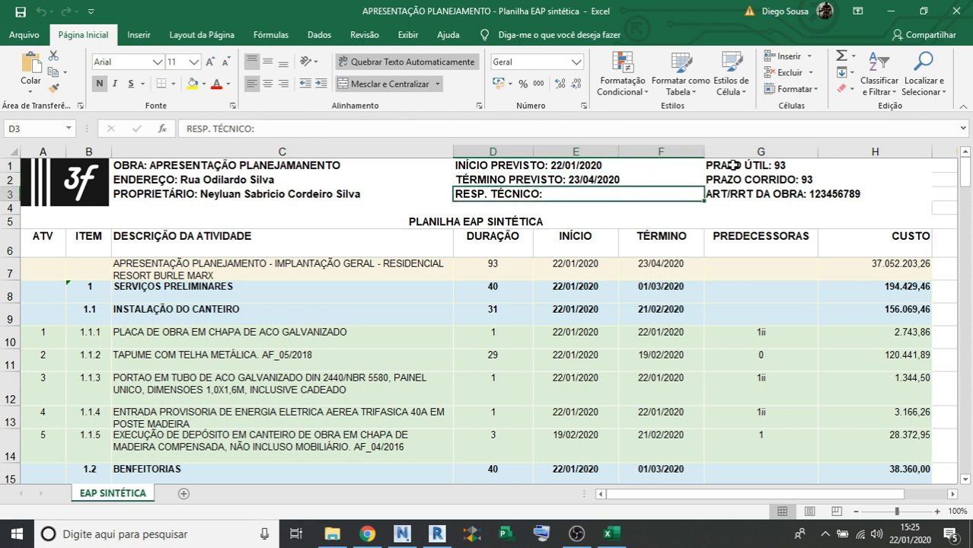
{"action": "left_click", "coordinate": [781, 167]}
{"action": "left_click", "coordinate": [821, 180]}
{"action": "left_click", "coordinate": [815, 166]}
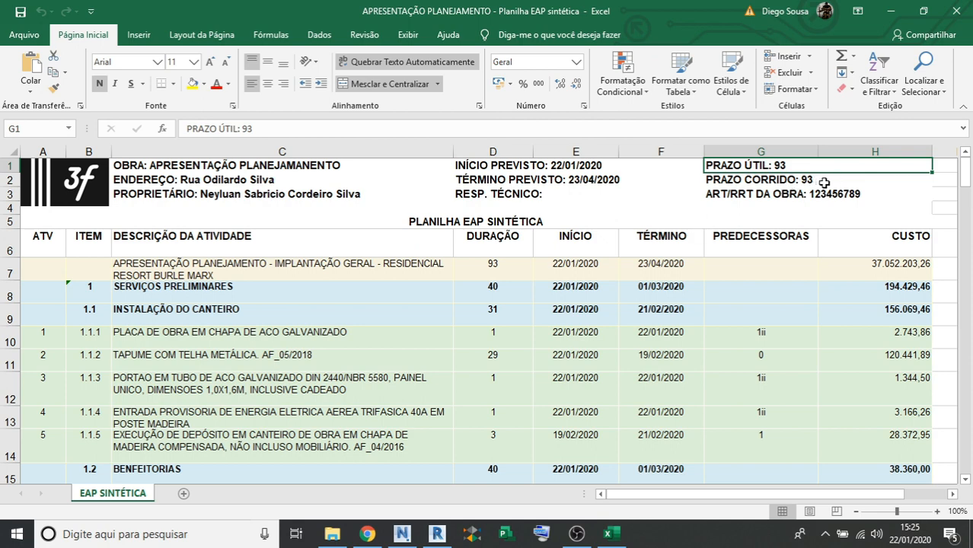
{"action": "left_click", "coordinate": [824, 183]}
Examine the report's activity rows, including the budget title, end dates, predecessors and costs.
{"action": "left_click", "coordinate": [192, 268]}
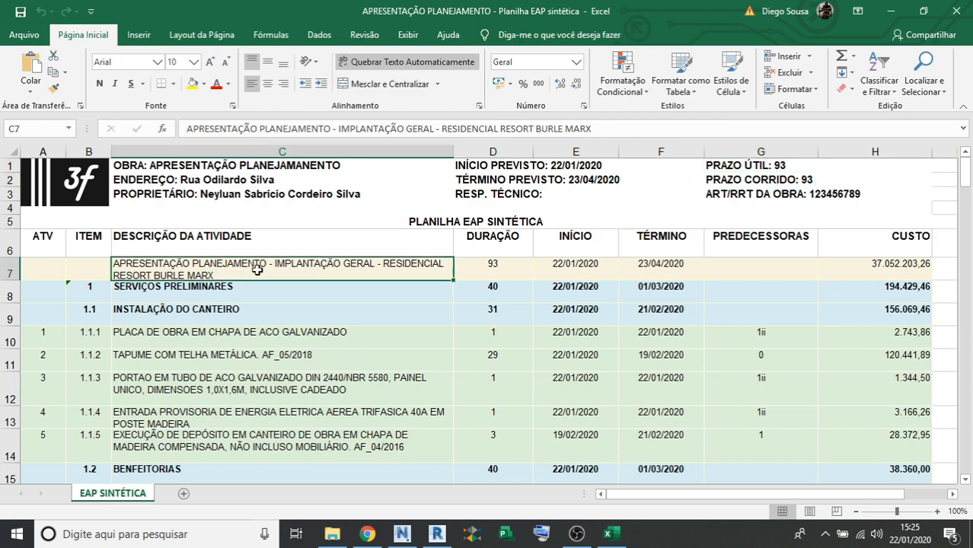
{"action": "scroll", "coordinate": [445, 327], "scroll_direction": "down", "scroll_amount": 1}
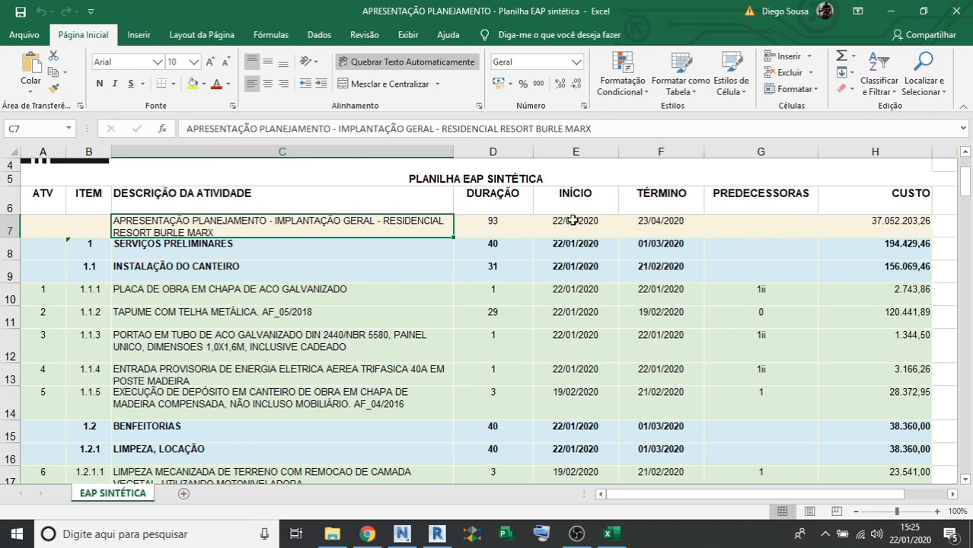
{"action": "left_click", "coordinate": [661, 381]}
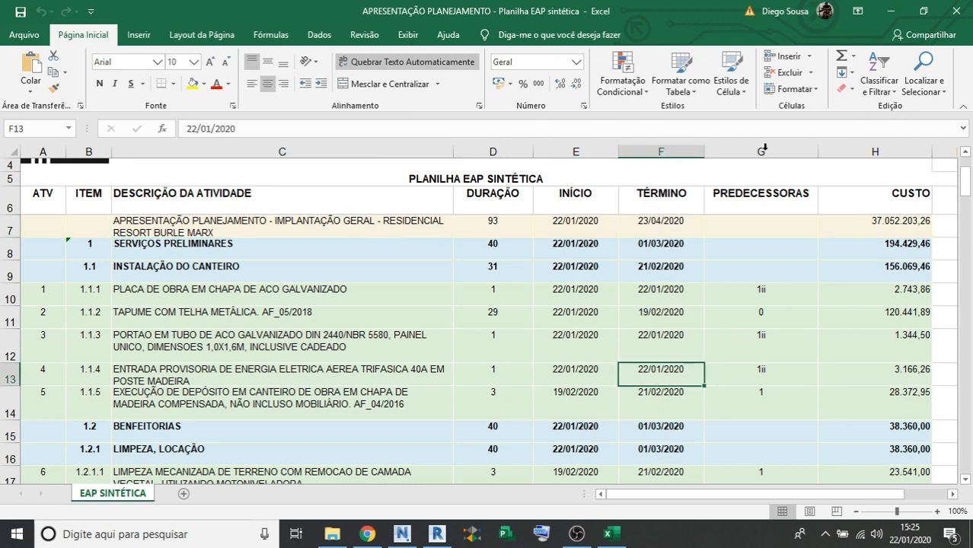
{"action": "left_click", "coordinate": [786, 289]}
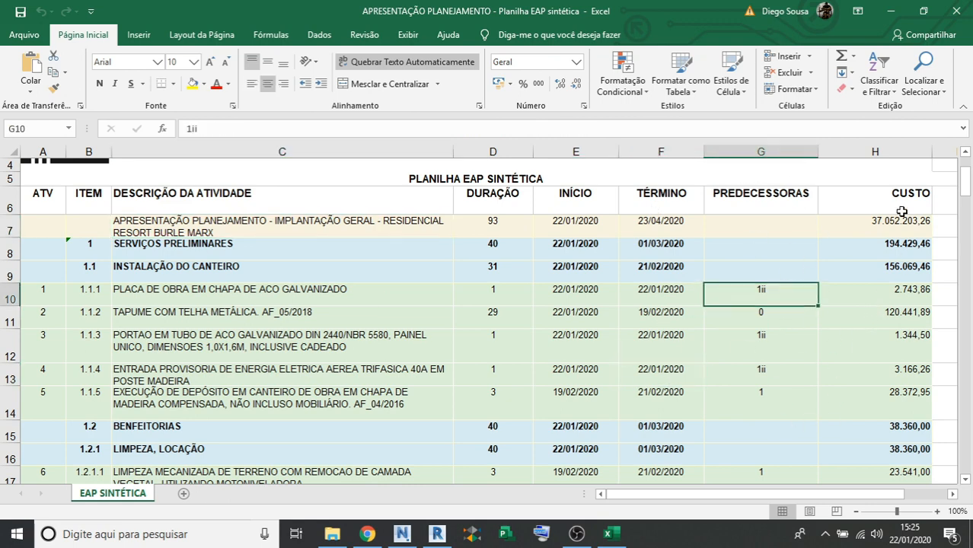
{"action": "left_click", "coordinate": [908, 291]}
{"action": "left_click", "coordinate": [904, 319]}
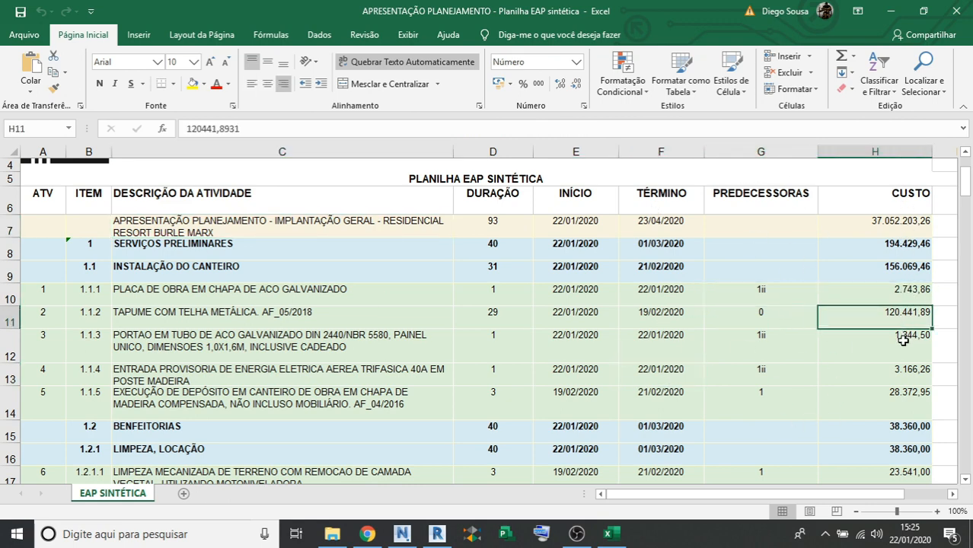
Examine the EAP sintética rows from the preliminary services down to the PAREDES E PAINEIS activity descriptions.
{"action": "left_click", "coordinate": [903, 338]}
{"action": "scroll", "coordinate": [738, 337], "scroll_direction": "down", "scroll_amount": 1}
{"action": "scroll", "coordinate": [738, 337], "scroll_direction": "down", "scroll_amount": 9}
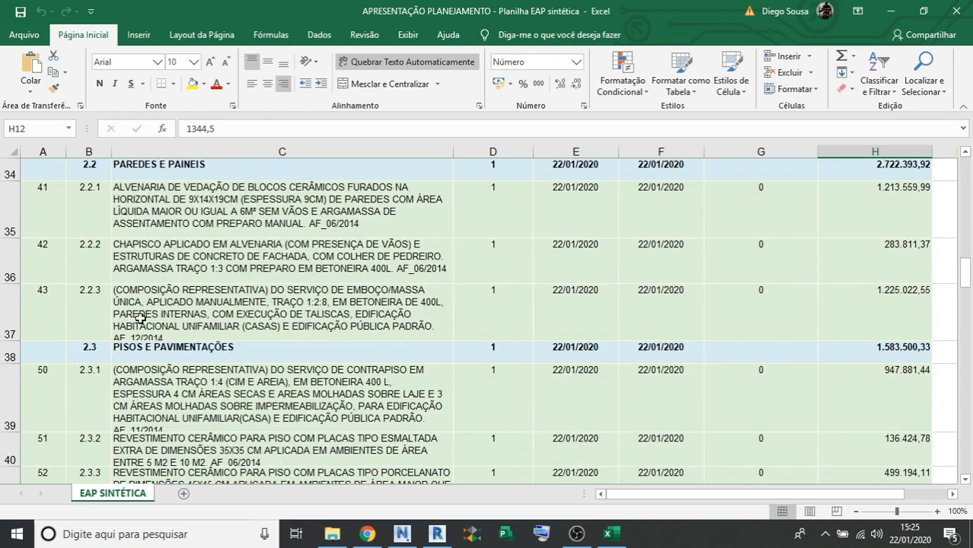
{"action": "left_click", "coordinate": [268, 314]}
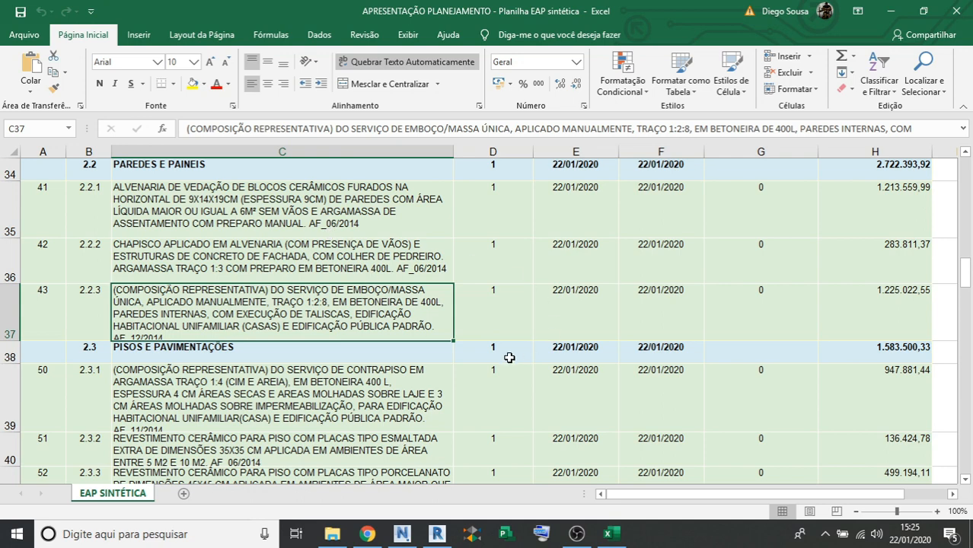
{"action": "key", "text": "Up"}
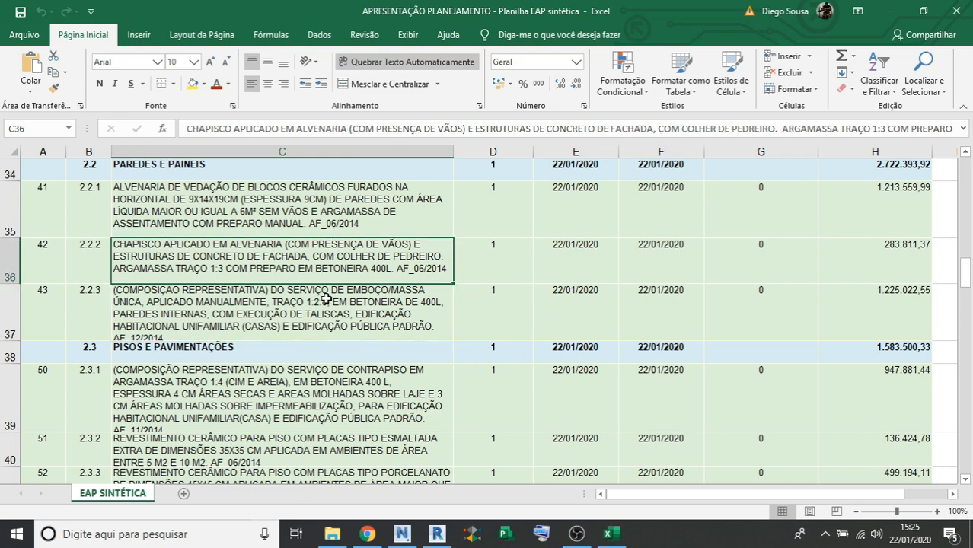
{"action": "key", "text": "Down"}
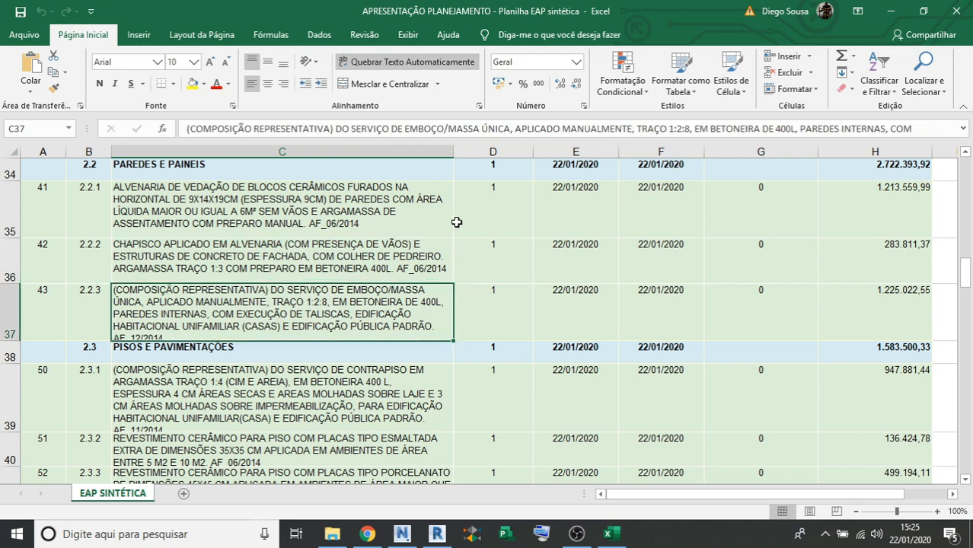
{"action": "scroll", "coordinate": [385, 263], "scroll_direction": "up", "scroll_amount": 1}
{"action": "scroll", "coordinate": [316, 302], "scroll_direction": "down", "scroll_amount": 1}
Examine the durations, start and end dates and descriptions of the masonry, chapisco and emboço activities under section 2.2.
{"action": "left_click_drag", "start_coordinate": [508, 190], "coordinate": [503, 306]}
{"action": "left_click", "coordinate": [308, 278]}
{"action": "left_click", "coordinate": [396, 318]}
{"action": "left_click", "coordinate": [405, 262]}
{"action": "left_click", "coordinate": [564, 252]}
{"action": "left_click", "coordinate": [673, 256]}
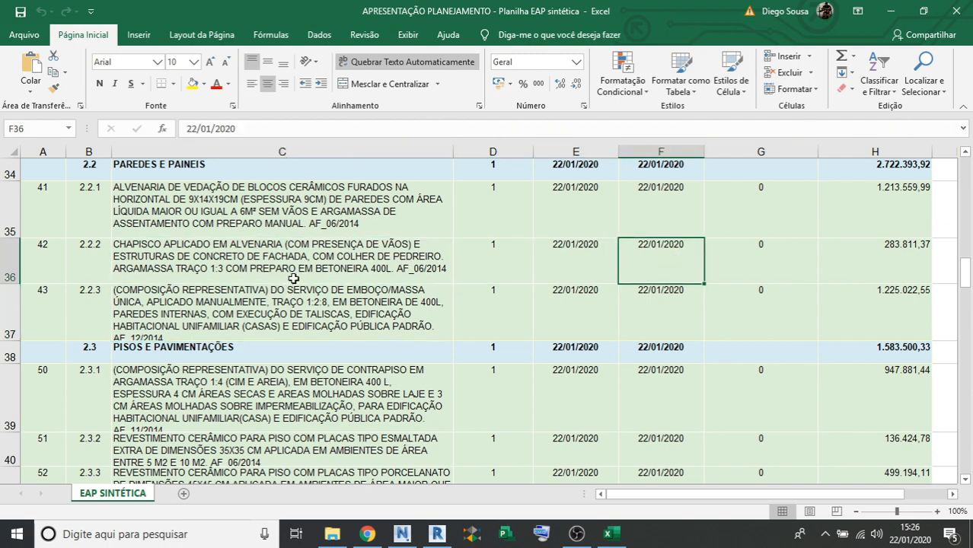
{"action": "left_click", "coordinate": [312, 255]}
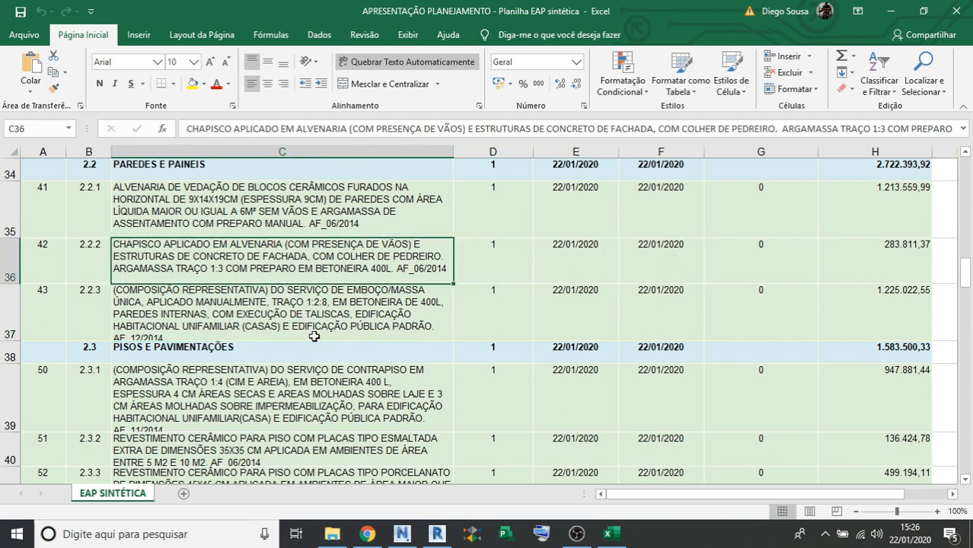
{"action": "left_click", "coordinate": [322, 312]}
{"action": "scroll", "coordinate": [331, 308], "scroll_direction": "down", "scroll_amount": 4}
{"action": "scroll", "coordinate": [336, 307], "scroll_direction": "down", "scroll_amount": 1}
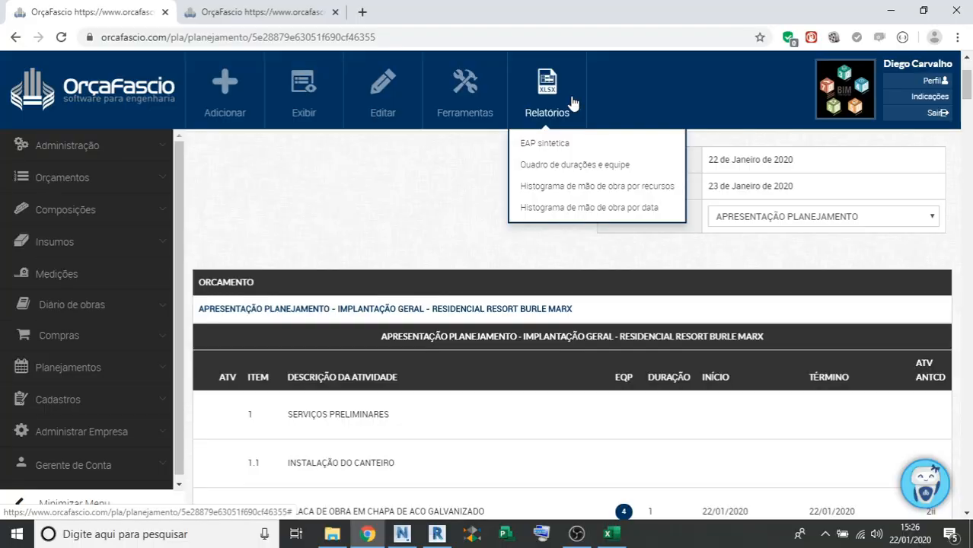
Generate the plan's Quadro de durações e equipe report and open the downloaded spreadsheet in Excel at activity 1.1.1.
{"action": "left_click", "coordinate": [637, 166]}
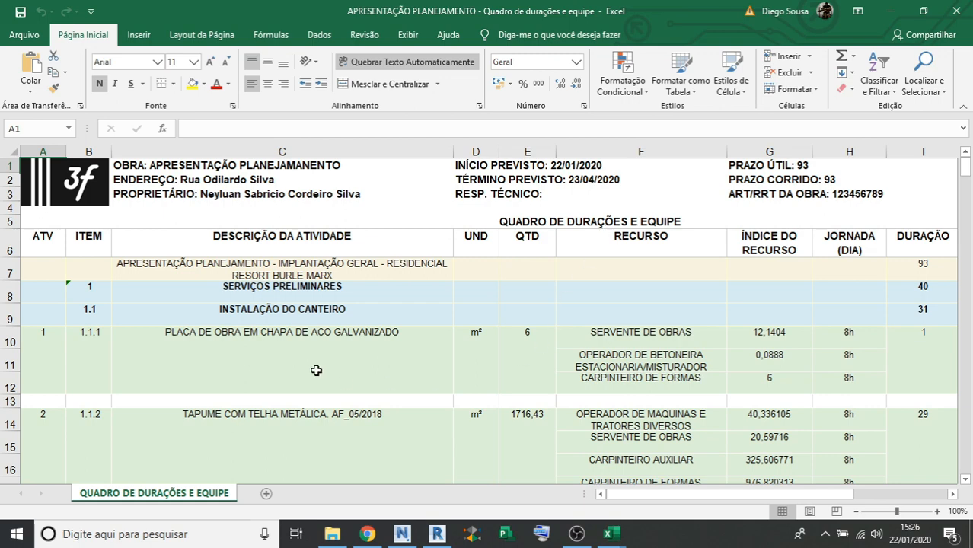
{"action": "left_click", "coordinate": [316, 371]}
{"action": "scroll", "coordinate": [324, 330], "scroll_direction": "down", "scroll_amount": 1}
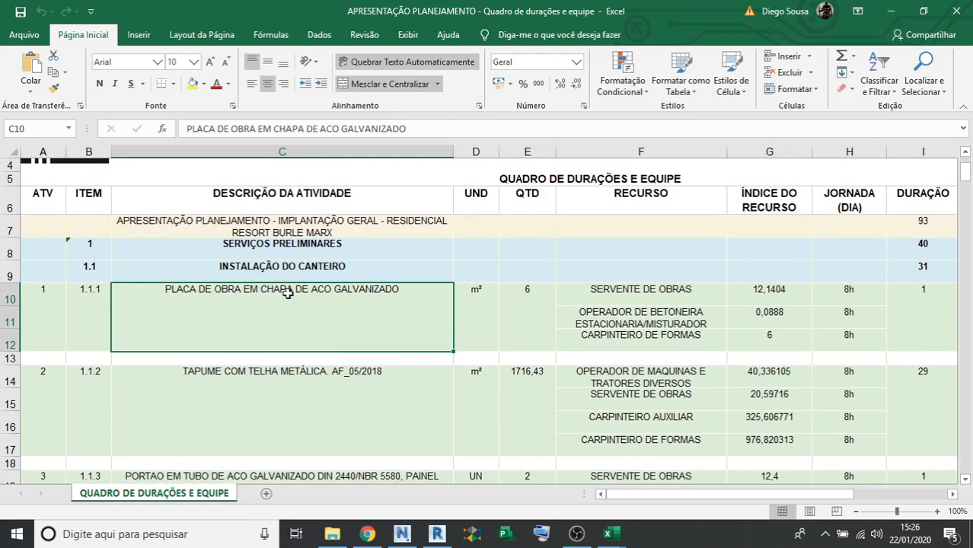
Examine the quantity, unit, resources and resource indices of the PLACA DE OBRA activity 1.1.1.
{"action": "left_click", "coordinate": [520, 301]}
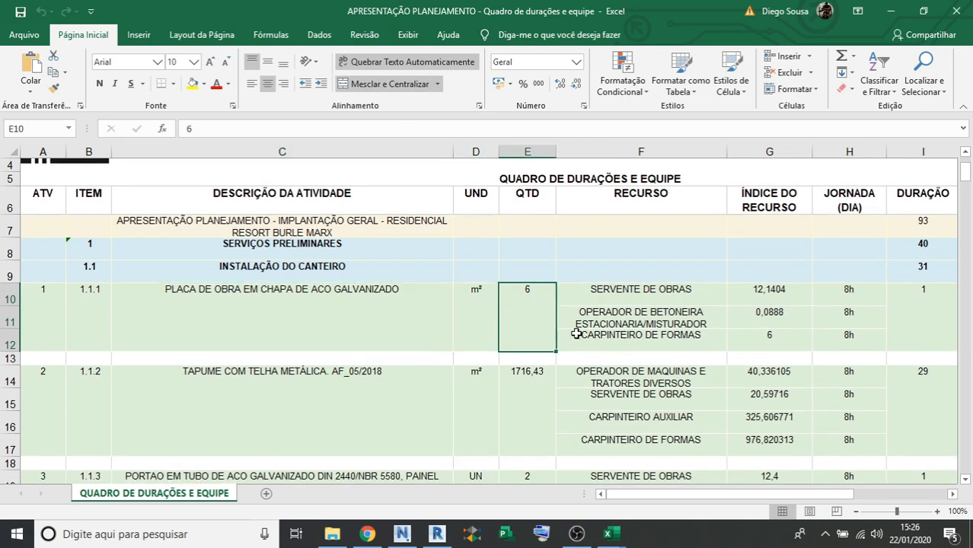
{"action": "left_click", "coordinate": [480, 309]}
{"action": "left_click", "coordinate": [636, 303]}
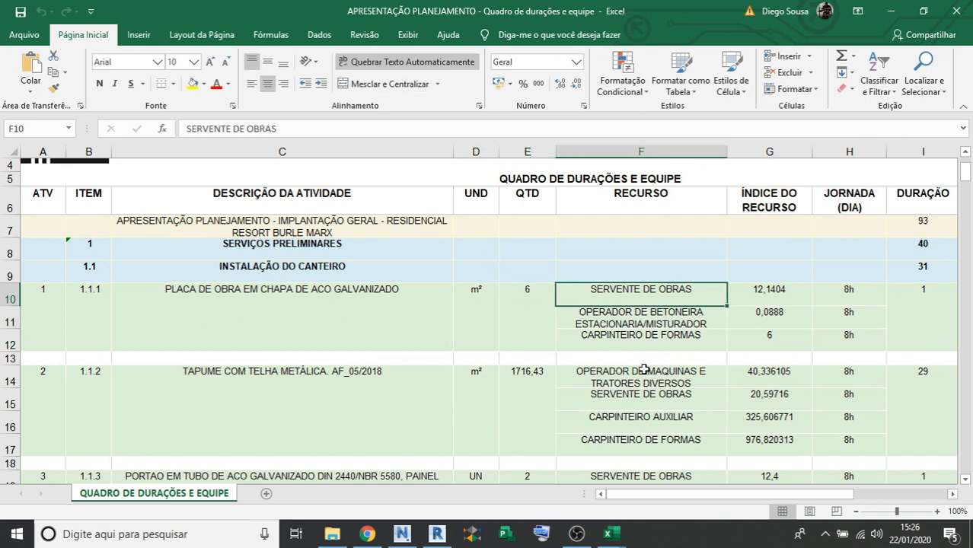
{"action": "left_click", "coordinate": [643, 335]}
{"action": "left_click_drag", "start_coordinate": [656, 290], "coordinate": [658, 338]}
{"action": "left_click", "coordinate": [761, 314]}
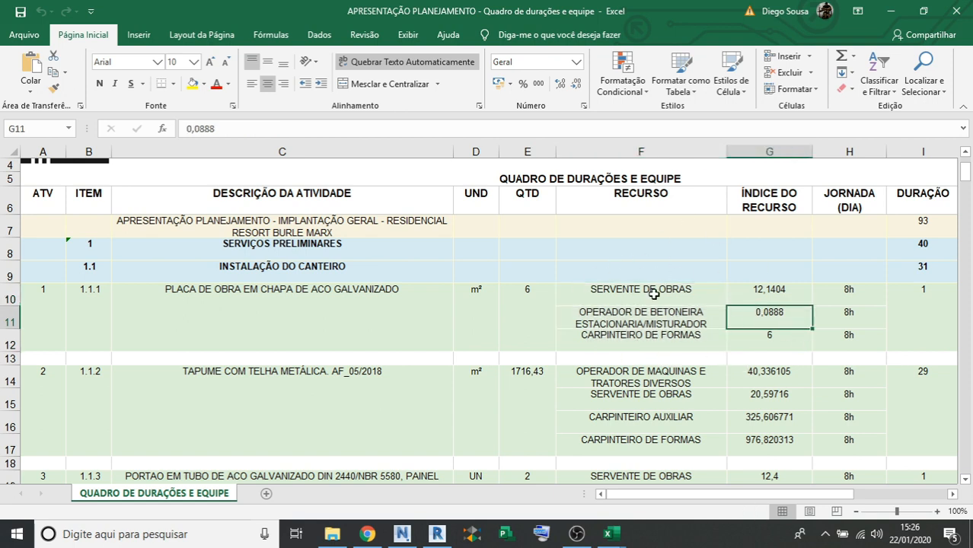
{"action": "left_click_drag", "start_coordinate": [656, 292], "coordinate": [655, 338]}
{"action": "left_click", "coordinate": [749, 334]}
{"action": "left_click_drag", "start_coordinate": [662, 293], "coordinate": [661, 335]}
{"action": "left_click", "coordinate": [784, 336]}
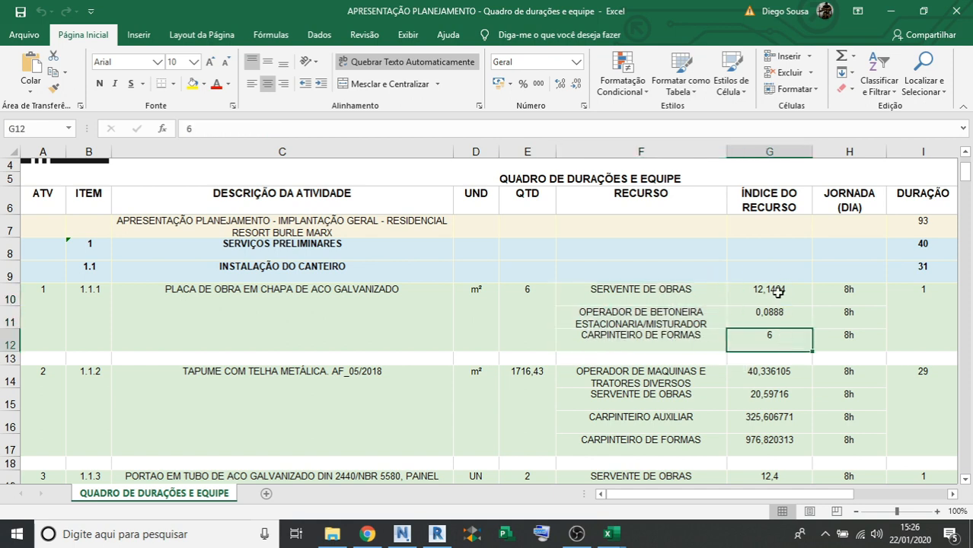
Compare the duration of activity 1.1.1 with its resource indices and daily working hours.
{"action": "left_click", "coordinate": [916, 293]}
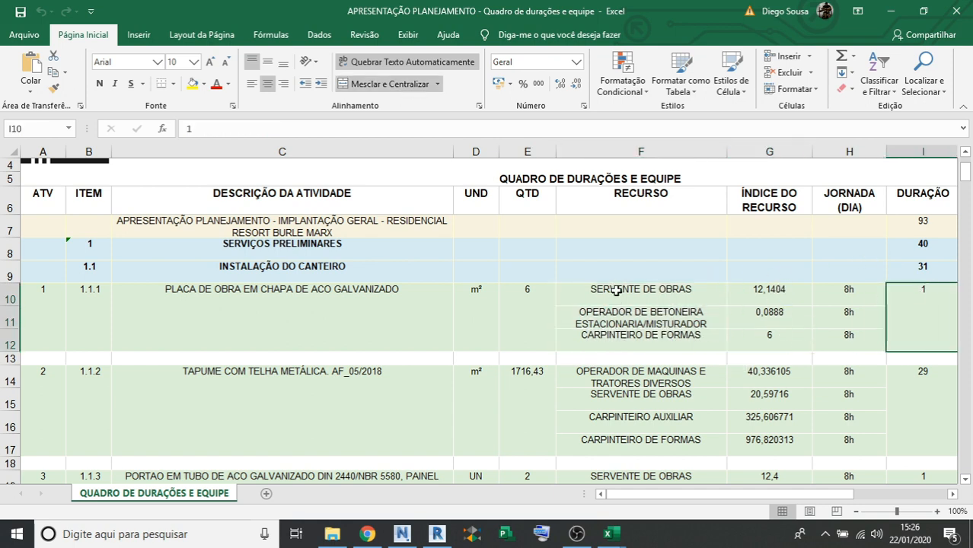
{"action": "left_click", "coordinate": [771, 290]}
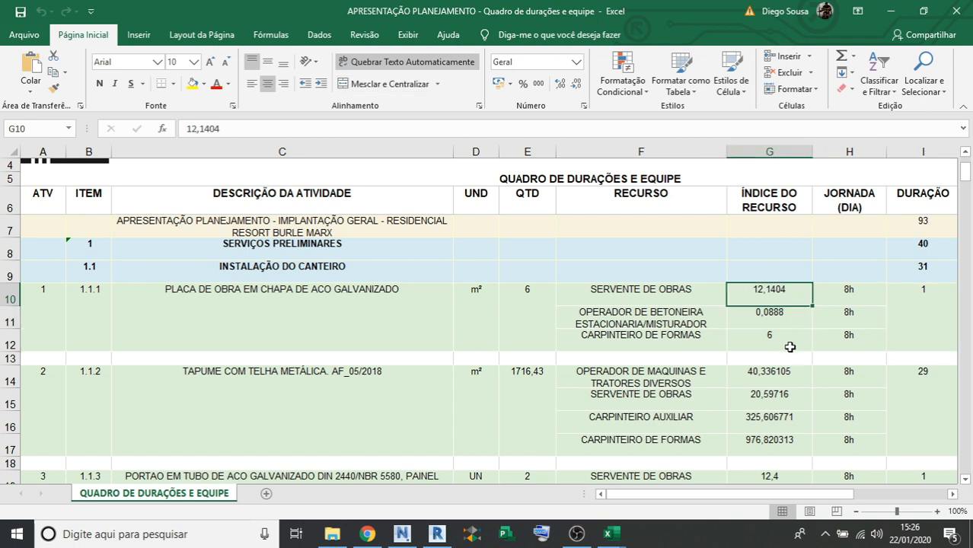
{"action": "left_click", "coordinate": [771, 316]}
{"action": "left_click", "coordinate": [781, 343]}
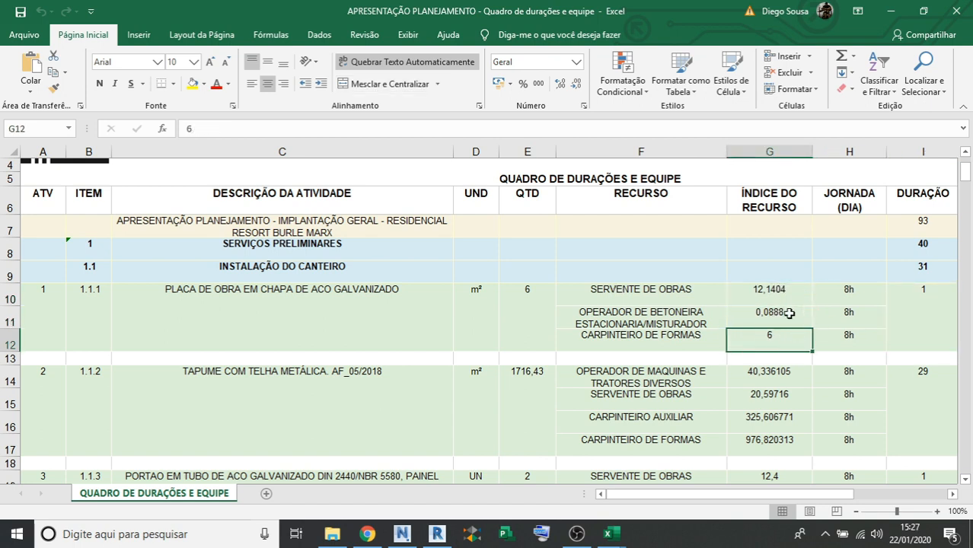
{"action": "left_click", "coordinate": [789, 313]}
{"action": "left_click", "coordinate": [852, 300]}
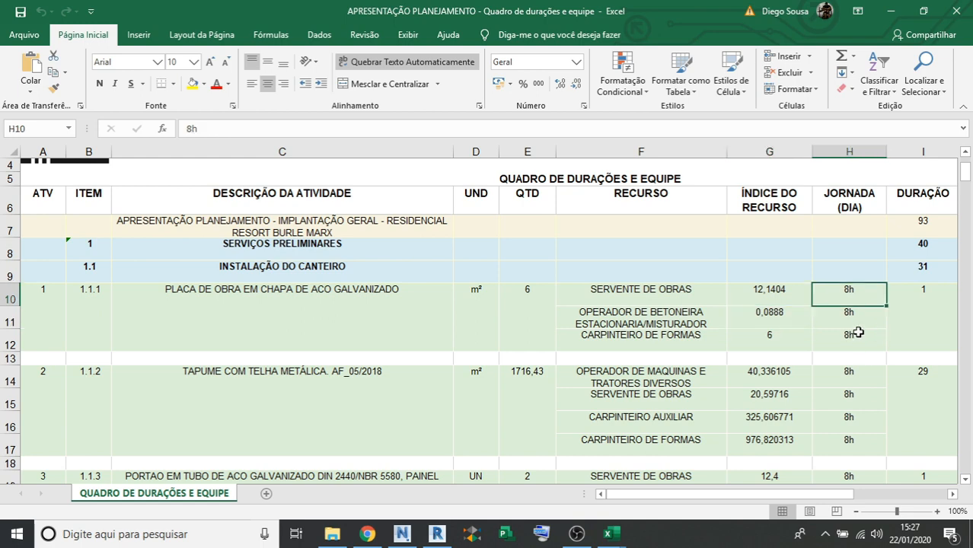
{"action": "left_click", "coordinate": [854, 316]}
{"action": "left_click", "coordinate": [925, 297]}
Check the duration of the TAPUME COM TELHA METÁLICA activity 1.1.2 and look over the resources of the activities below.
{"action": "scroll", "coordinate": [927, 229], "scroll_direction": "down", "scroll_amount": 1}
{"action": "left_click", "coordinate": [930, 314]}
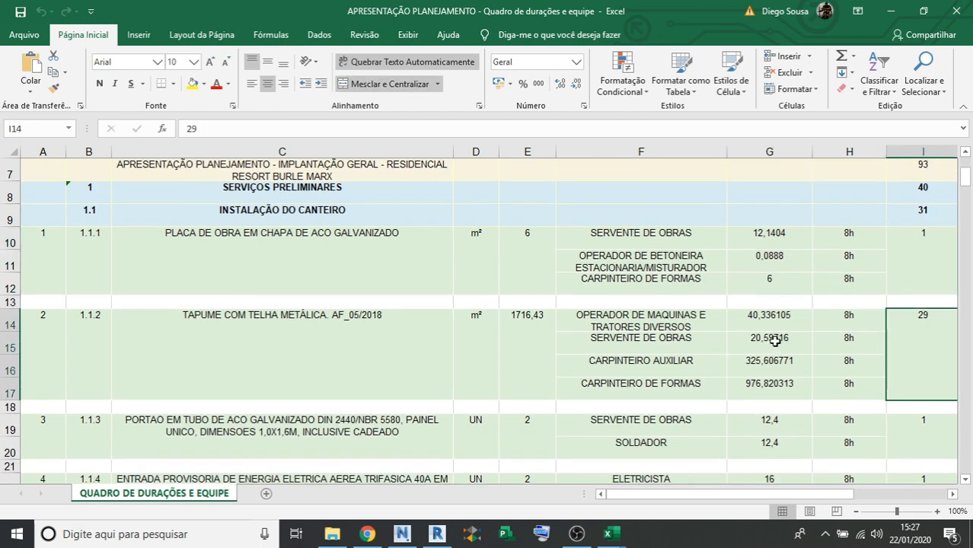
{"action": "scroll", "coordinate": [644, 353], "scroll_direction": "down", "scroll_amount": 2}
{"action": "scroll", "coordinate": [376, 340], "scroll_direction": "down", "scroll_amount": 1}
{"action": "scroll", "coordinate": [376, 340], "scroll_direction": "up", "scroll_amount": 2}
{"action": "left_click", "coordinate": [593, 345]}
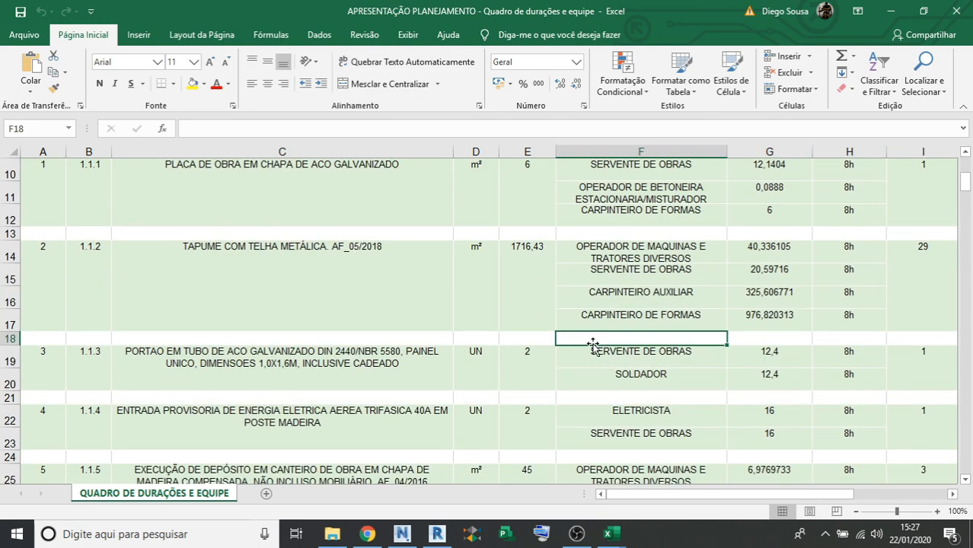
Preview the Quadro de durações e equipe report for printing and page through its sheets.
{"action": "key", "text": "ctrl+p"}
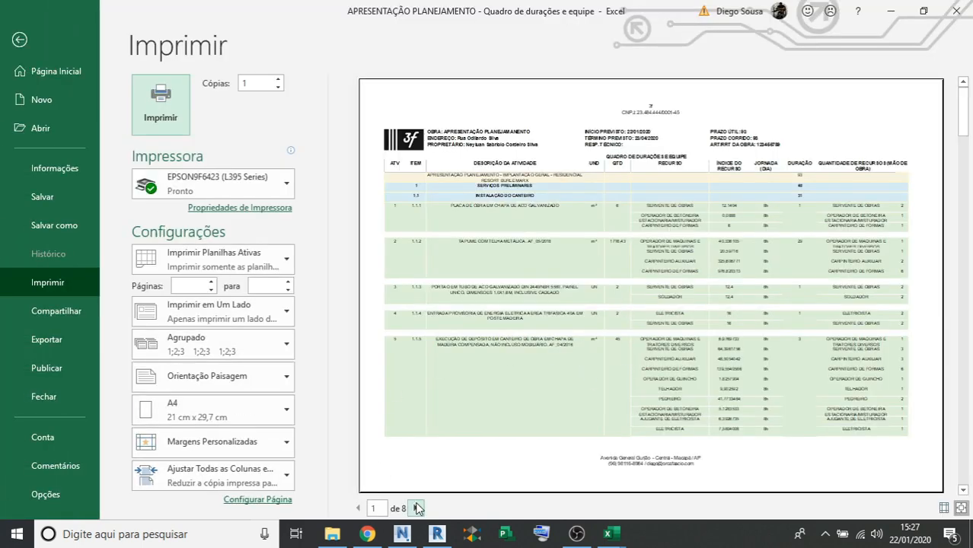
{"action": "left_click", "coordinate": [417, 509]}
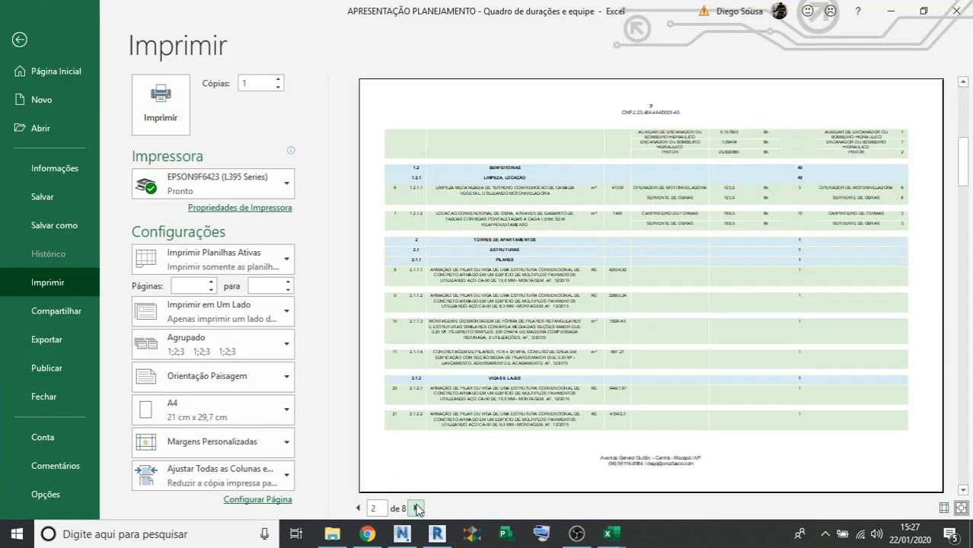
{"action": "left_click", "coordinate": [417, 509]}
{"action": "left_click", "coordinate": [417, 509]}
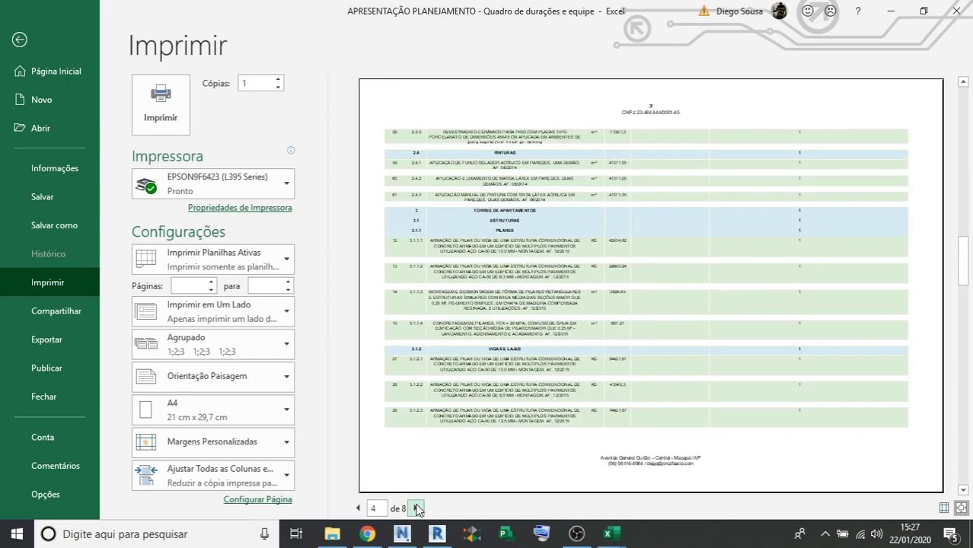
{"action": "left_click", "coordinate": [417, 509]}
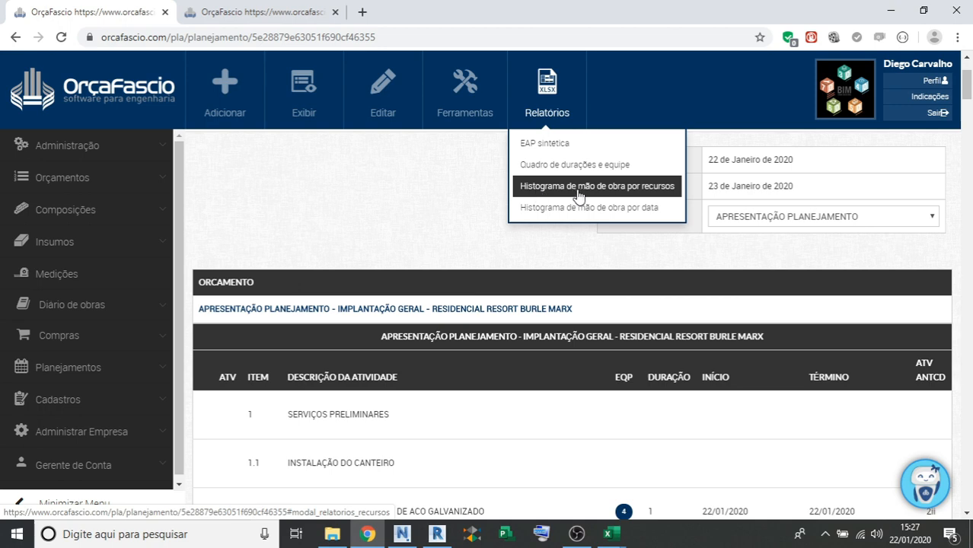
Switch to OrçaFascio and generate the Histograma de mão de obra por recursos with type Diário and no date range.
{"action": "left_click", "coordinate": [655, 188]}
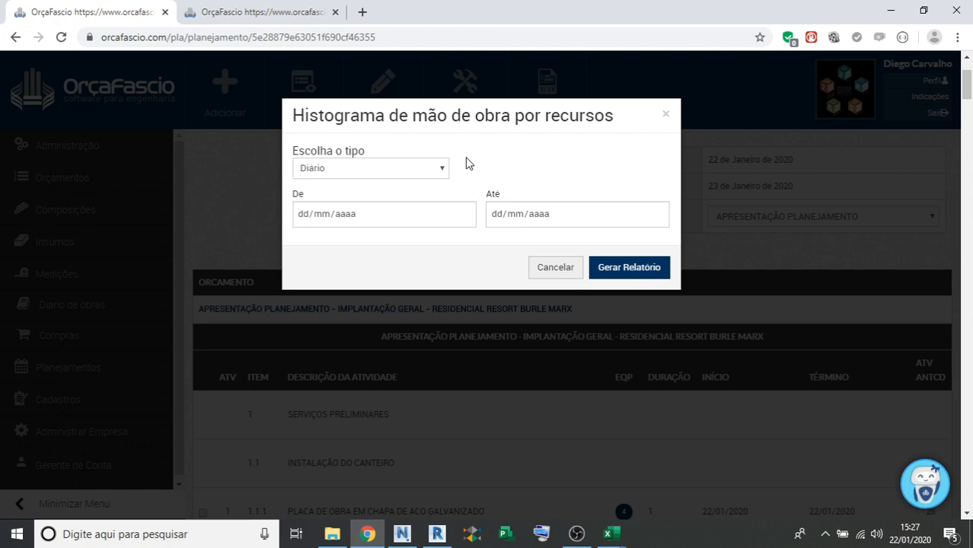
{"action": "left_click", "coordinate": [430, 174]}
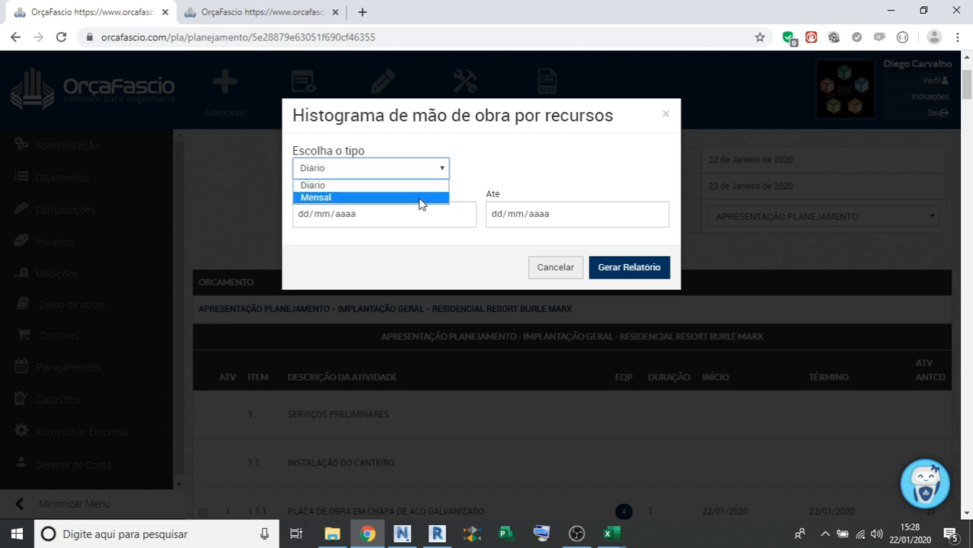
{"action": "left_click", "coordinate": [427, 169]}
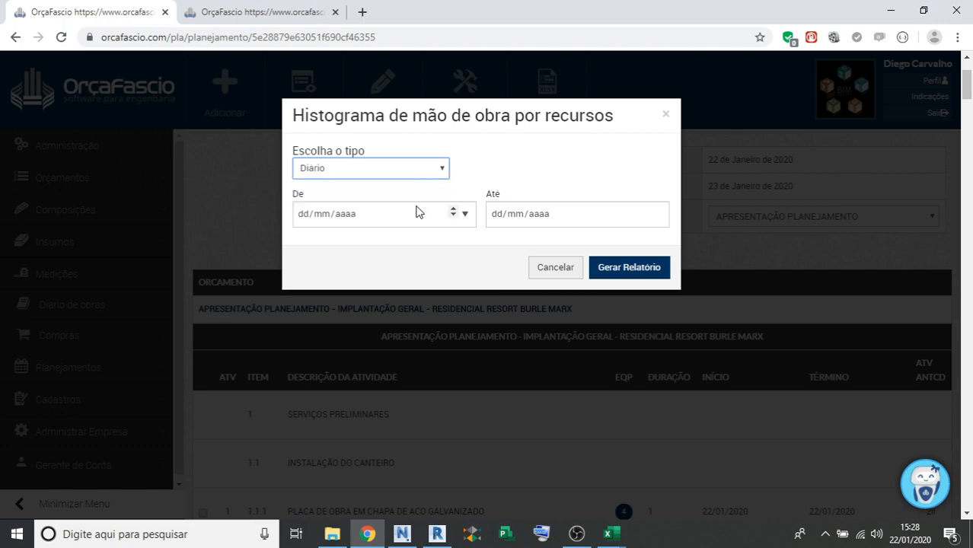
{"action": "left_click", "coordinate": [441, 170]}
{"action": "left_click", "coordinate": [303, 216]}
{"action": "left_click", "coordinate": [302, 215]}
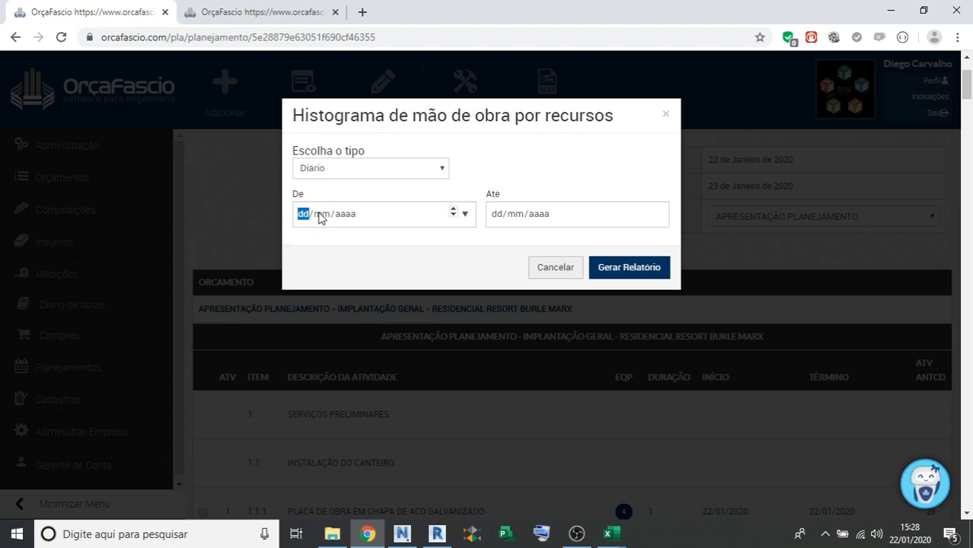
{"action": "left_click", "coordinate": [512, 162]}
{"action": "left_click", "coordinate": [646, 272]}
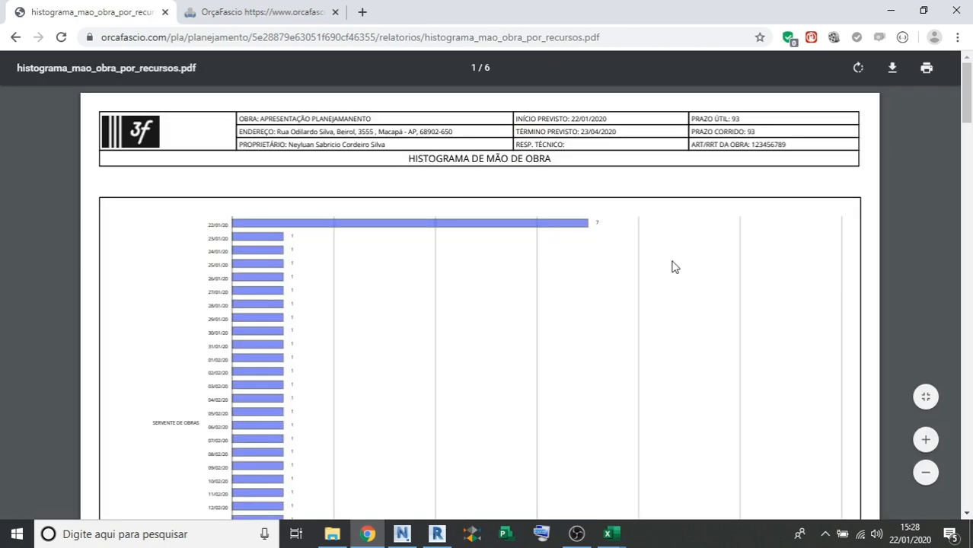
Examine the histogram's daily bars and dates for the SERVENTE DE OBRAS resource.
{"action": "scroll", "coordinate": [506, 191], "scroll_direction": "down", "scroll_amount": 3}
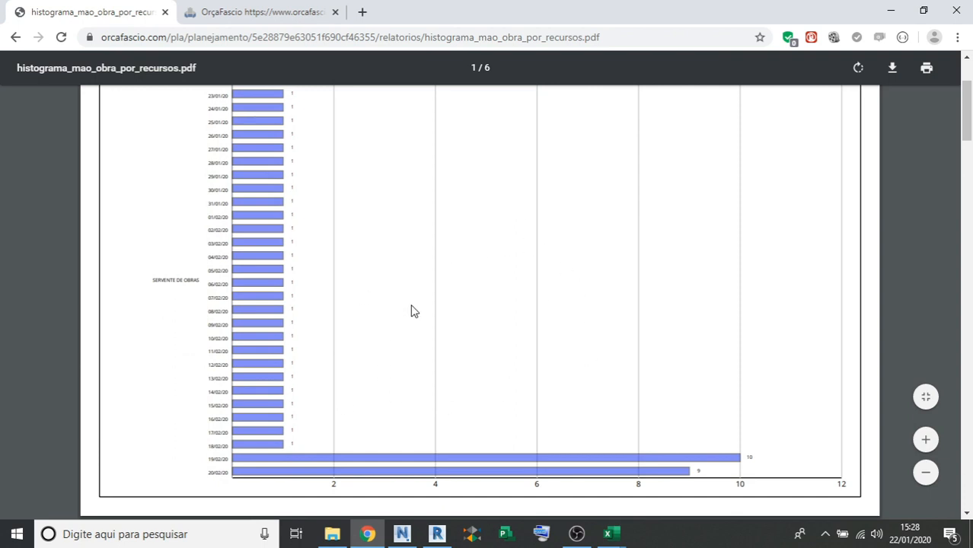
{"action": "scroll", "coordinate": [166, 287], "scroll_direction": "up", "scroll_amount": 2, "text": "ctrl"}
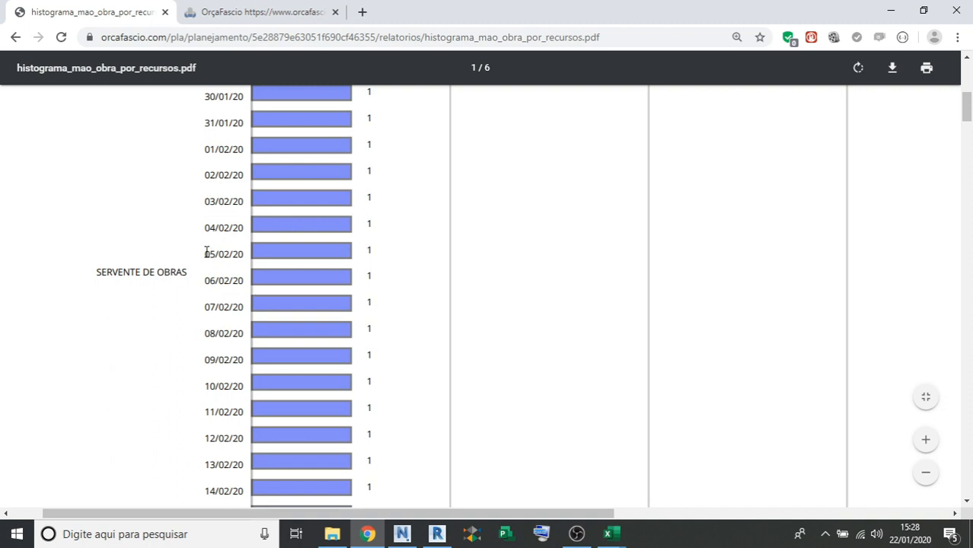
{"action": "left_click_drag", "start_coordinate": [206, 252], "coordinate": [244, 254]}
{"action": "left_click_drag", "start_coordinate": [206, 283], "coordinate": [256, 281]}
{"action": "left_click", "coordinate": [224, 312]}
{"action": "scroll", "coordinate": [217, 308], "scroll_direction": "down", "scroll_amount": 3}
{"action": "scroll", "coordinate": [330, 368], "scroll_direction": "down", "scroll_amount": 1, "text": "ctrl"}
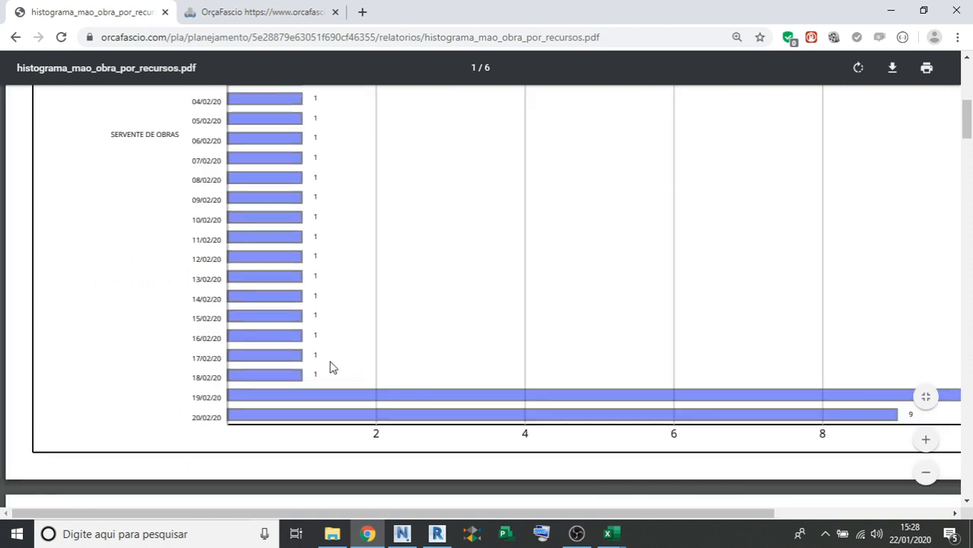
Look through the following histogram pages, including the daily bars for CARPINTEIRO DE FORMAS.
{"action": "middle_click", "coordinate": [326, 372]}
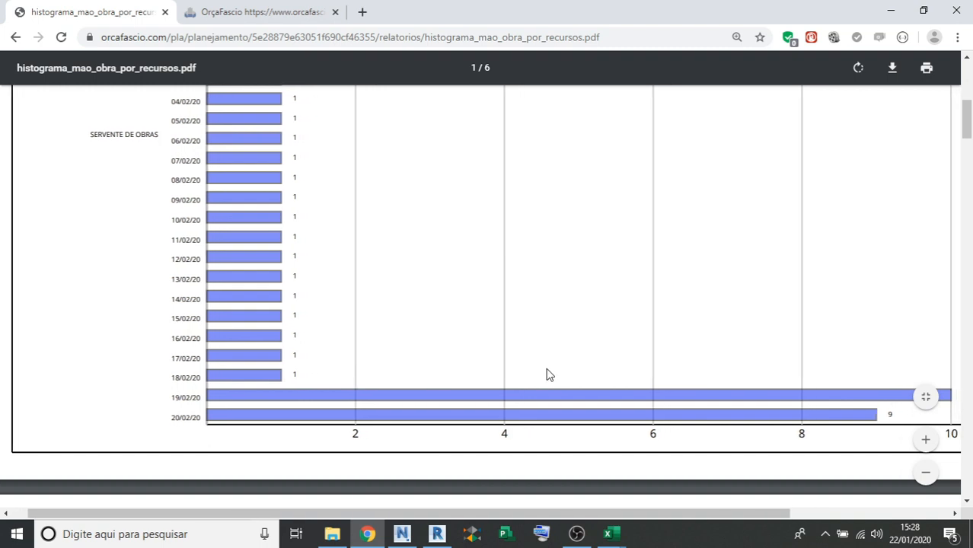
{"action": "middle_click", "coordinate": [553, 367]}
{"action": "scroll", "coordinate": [67, 230], "scroll_direction": "down", "scroll_amount": 1}
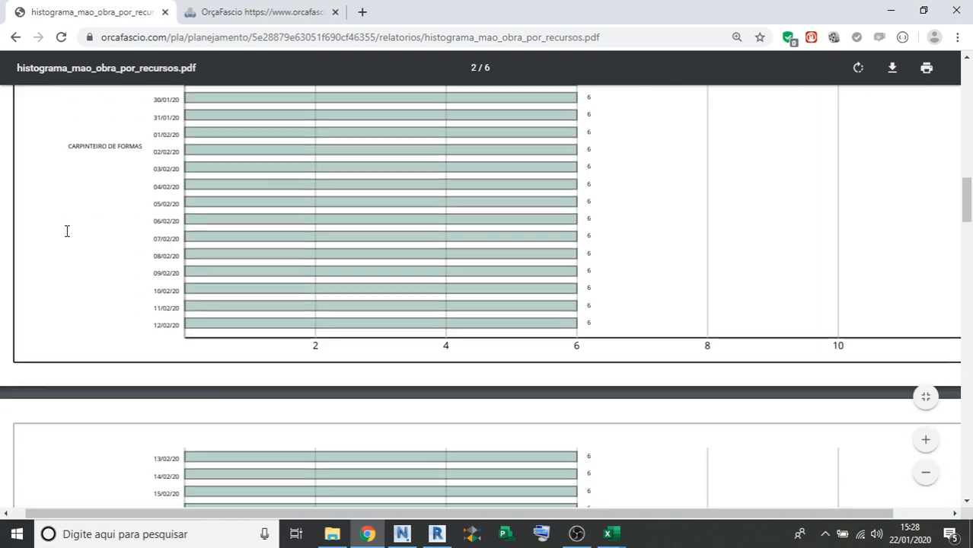
{"action": "scroll", "coordinate": [68, 238], "scroll_direction": "down", "scroll_amount": 4}
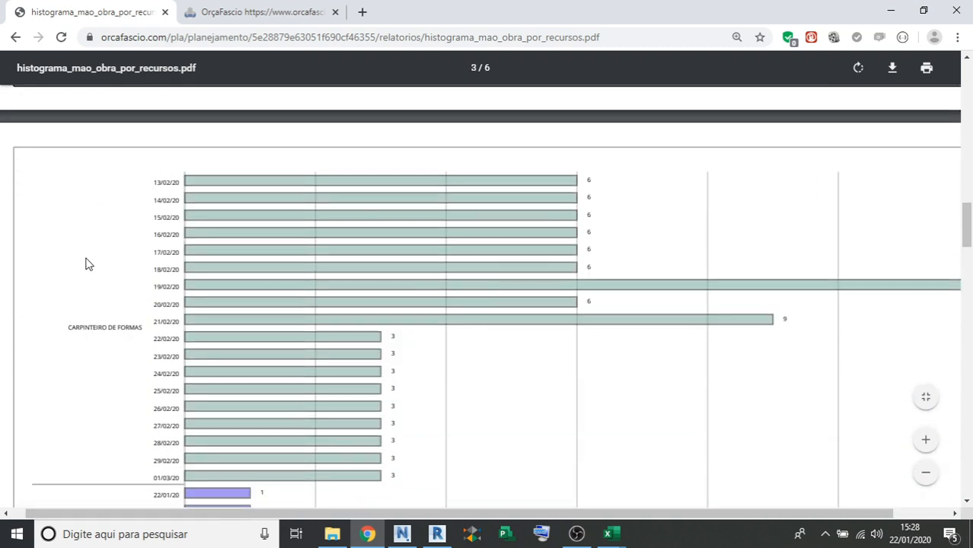
{"action": "scroll", "coordinate": [89, 270], "scroll_direction": "down", "scroll_amount": 5}
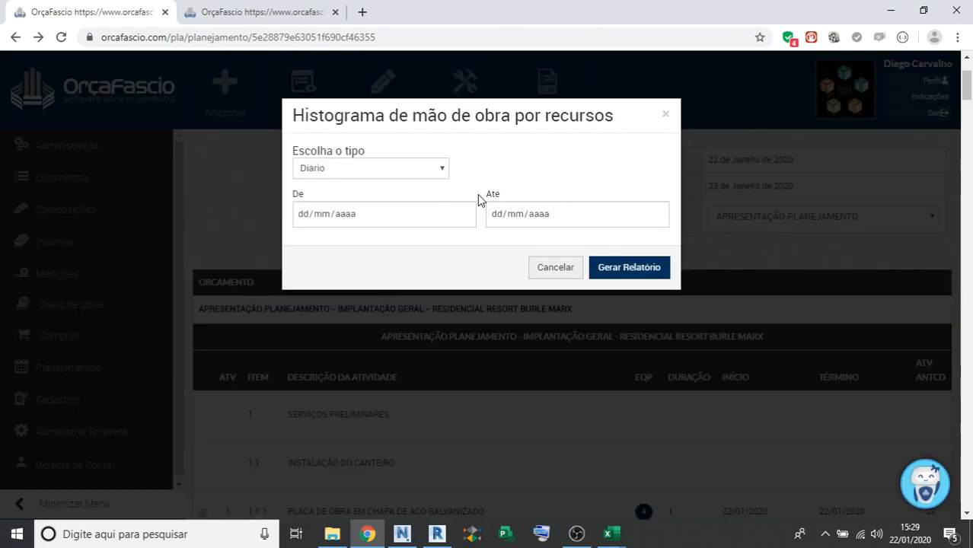
Generate the Histograma de mão de obra por recursos with type Mensal and no date range.
{"action": "left_click", "coordinate": [408, 169]}
{"action": "left_click", "coordinate": [355, 198]}
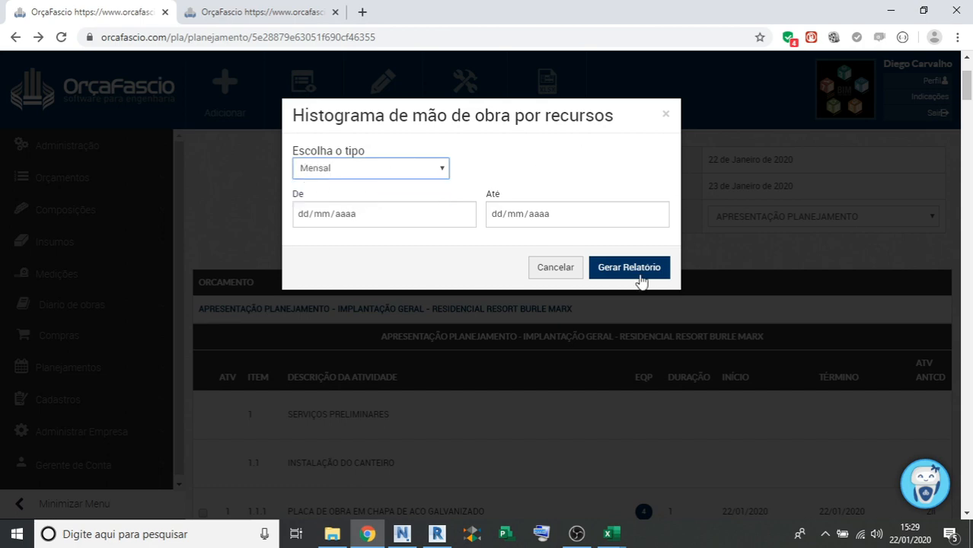
{"action": "left_click", "coordinate": [639, 279]}
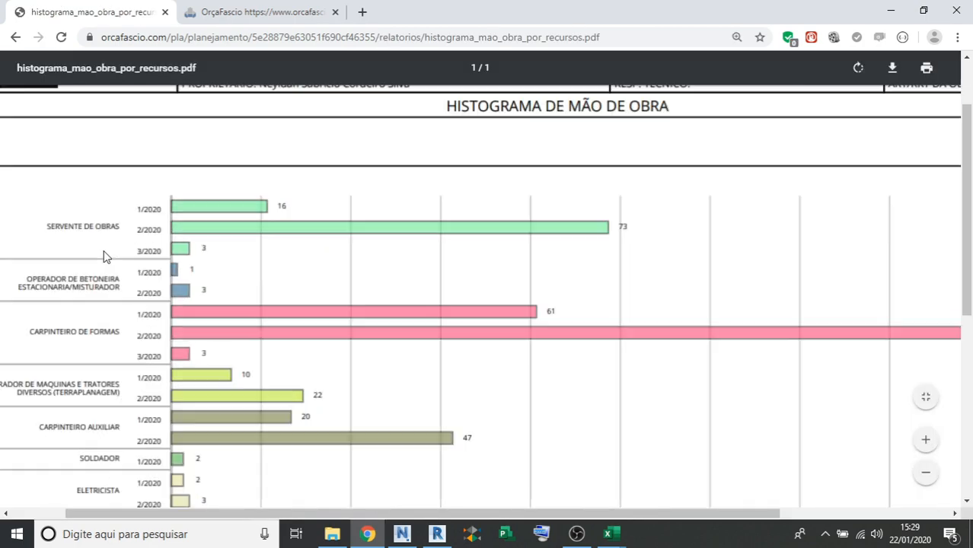
Examine the monthly bars for each labour resource in the histogram, starting with SERVENTE DE OBRAS.
{"action": "scroll", "coordinate": [209, 244], "scroll_direction": "left", "scroll_amount": 2}
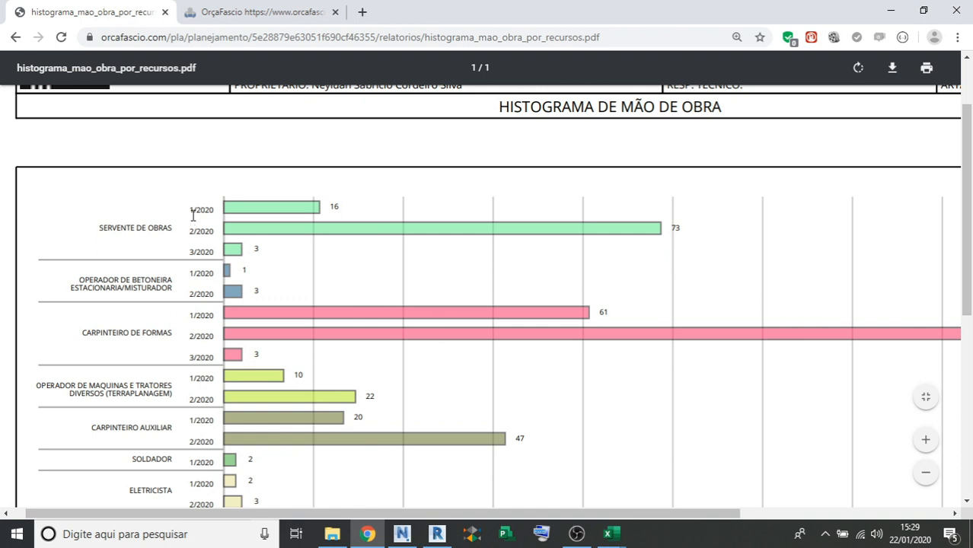
{"action": "left_click_drag", "start_coordinate": [193, 216], "coordinate": [207, 207]}
{"action": "left_click", "coordinate": [380, 228]}
{"action": "scroll", "coordinate": [345, 238], "scroll_direction": "down", "scroll_amount": 1}
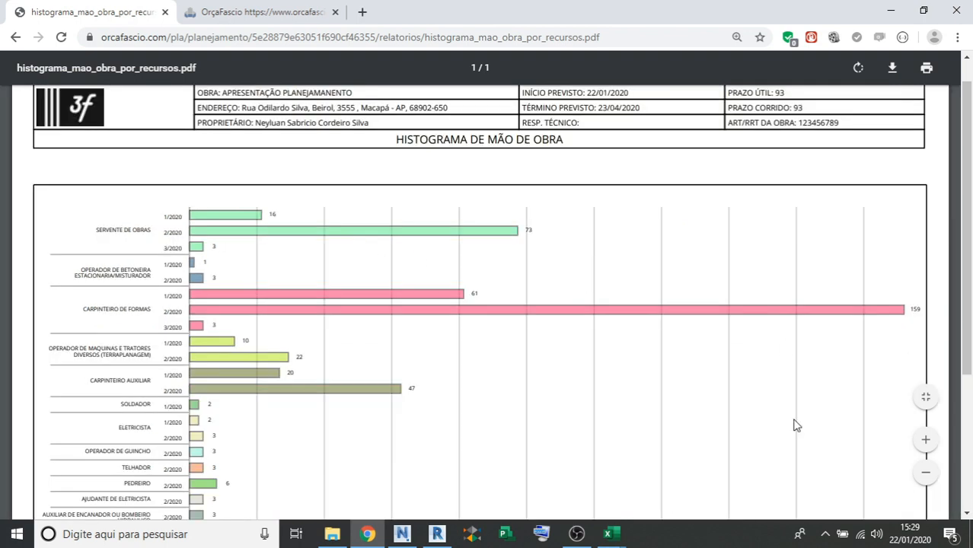
{"action": "scroll", "coordinate": [582, 309], "scroll_direction": "up", "scroll_amount": 1}
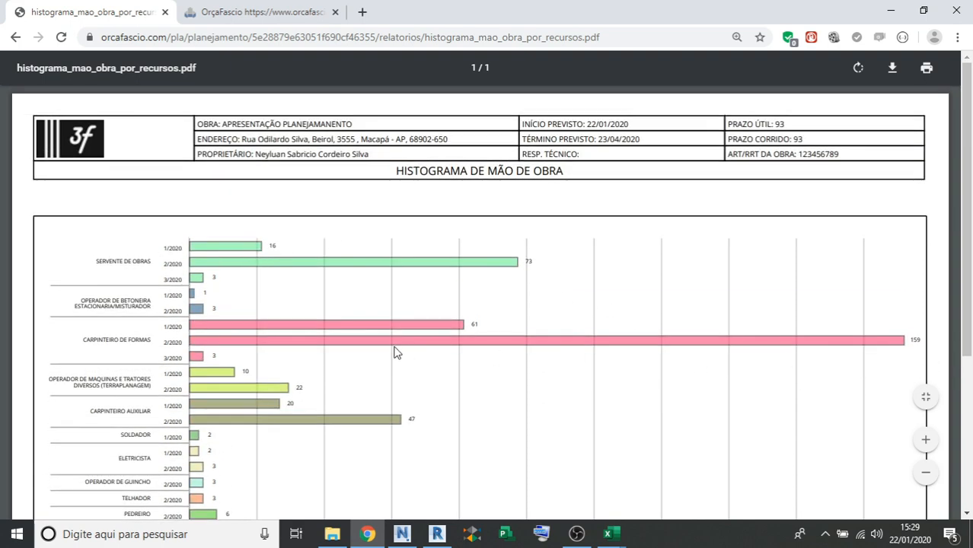
{"action": "scroll", "coordinate": [395, 351], "scroll_direction": "down", "scroll_amount": 3}
{"action": "scroll", "coordinate": [396, 349], "scroll_direction": "up", "scroll_amount": 5}
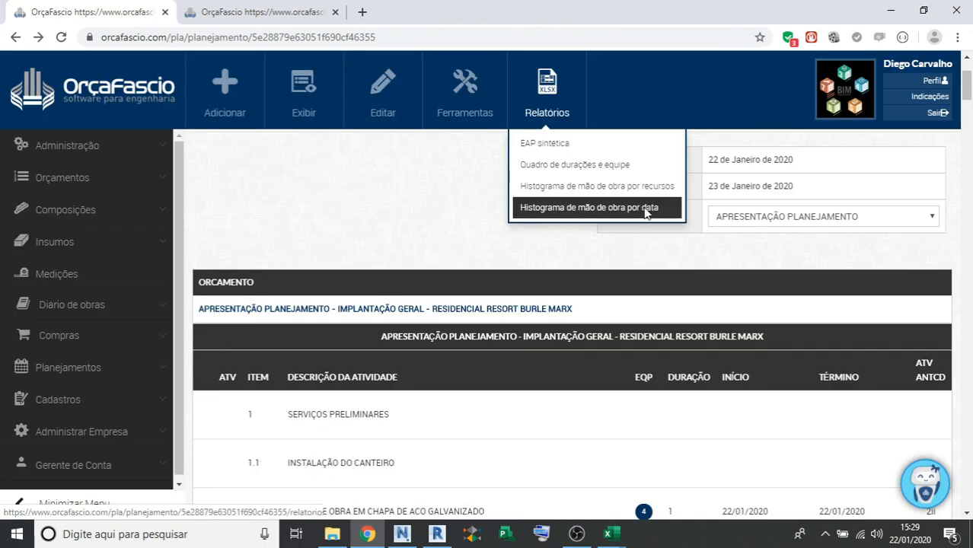
Generate the Histograma de mão de obra por data and review the resources needed on each date through its second page.
{"action": "left_click", "coordinate": [644, 211]}
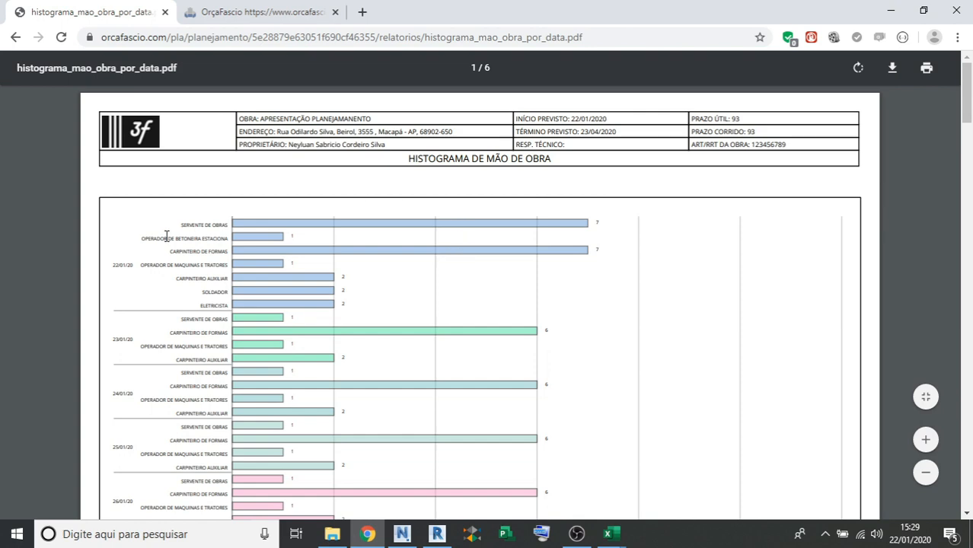
{"action": "scroll", "coordinate": [137, 274], "scroll_direction": "down", "scroll_amount": 2}
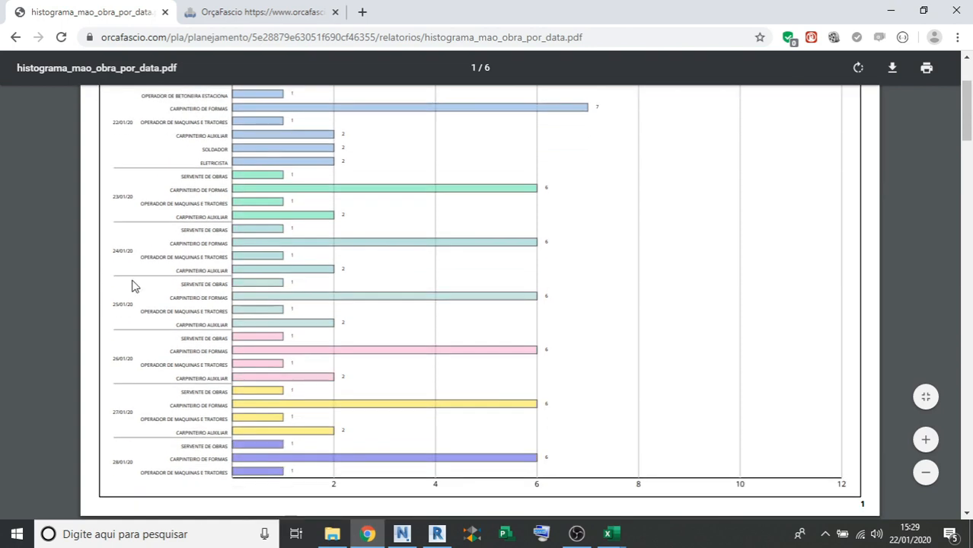
{"action": "scroll", "coordinate": [112, 262], "scroll_direction": "up", "scroll_amount": 3}
{"action": "scroll", "coordinate": [151, 261], "scroll_direction": "left", "scroll_amount": 1}
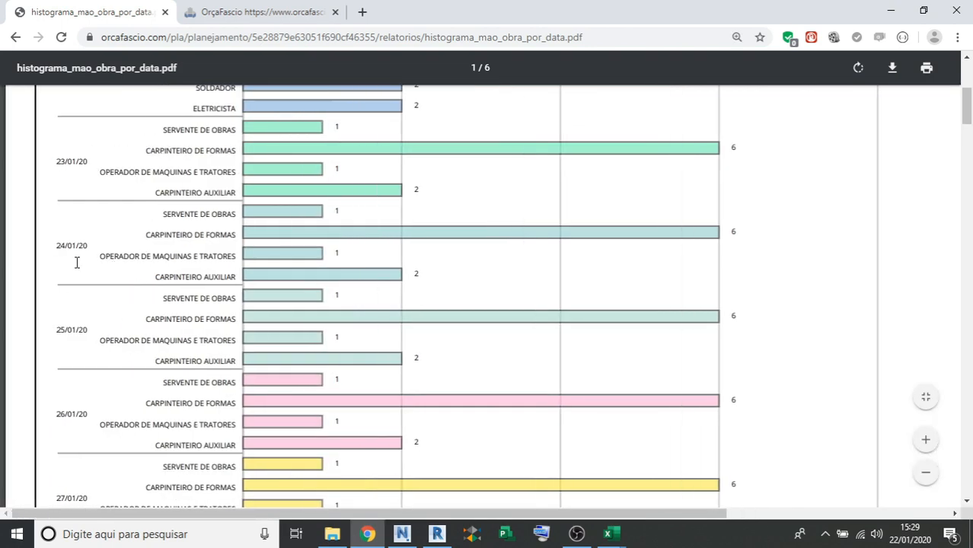
{"action": "scroll", "coordinate": [59, 280], "scroll_direction": "up", "scroll_amount": 1}
{"action": "left_click_drag", "start_coordinate": [75, 245], "coordinate": [133, 273]}
{"action": "left_click", "coordinate": [133, 273]}
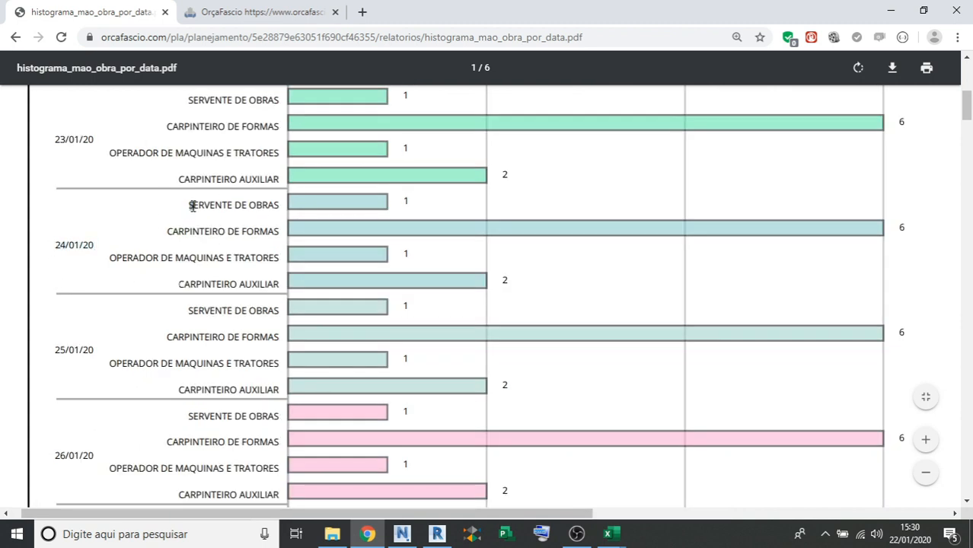
{"action": "scroll", "coordinate": [430, 263], "scroll_direction": "down", "scroll_amount": 5}
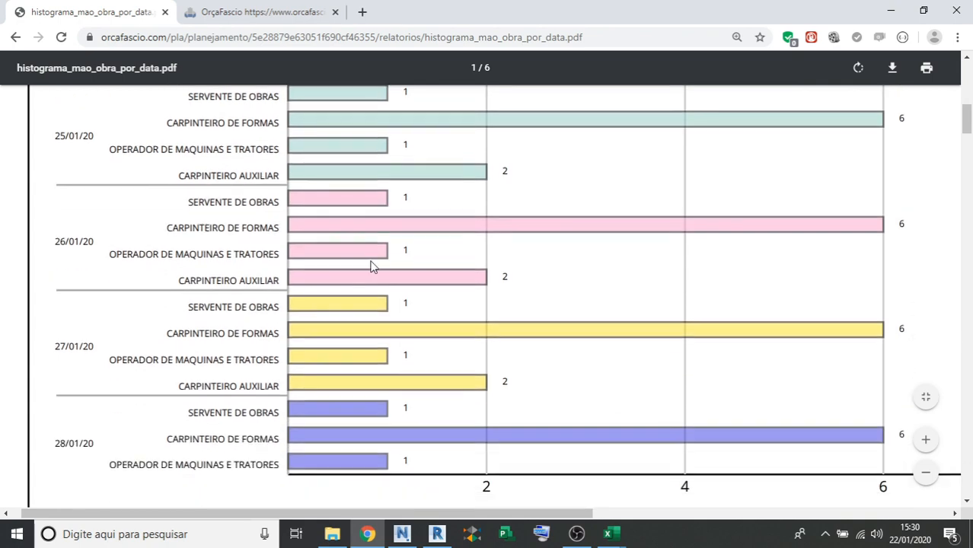
{"action": "scroll", "coordinate": [367, 263], "scroll_direction": "down", "scroll_amount": 6}
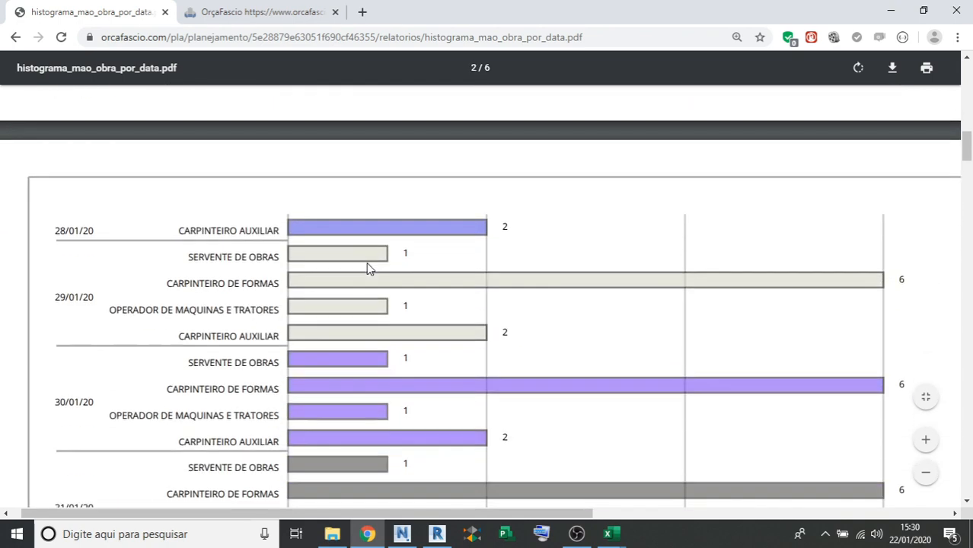
Return to the plan page and export the plan as CSV.
{"action": "key", "text": "alt+Left"}
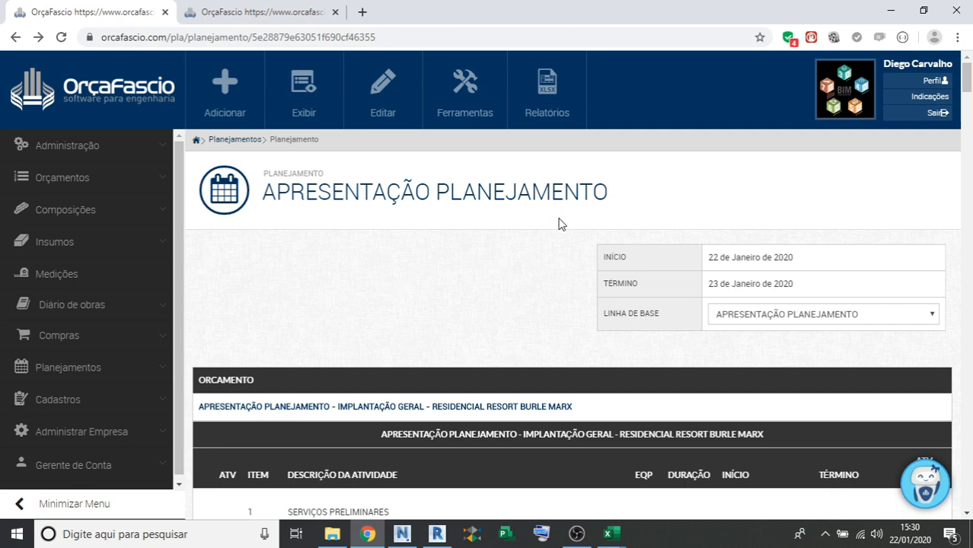
{"action": "mouse_move", "coordinate": [466, 106]}
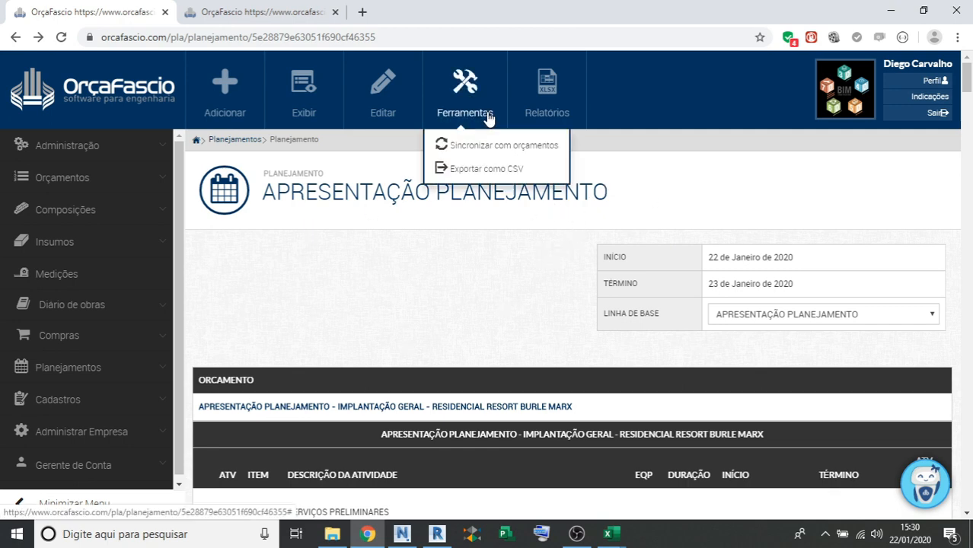
{"action": "left_click", "coordinate": [520, 171]}
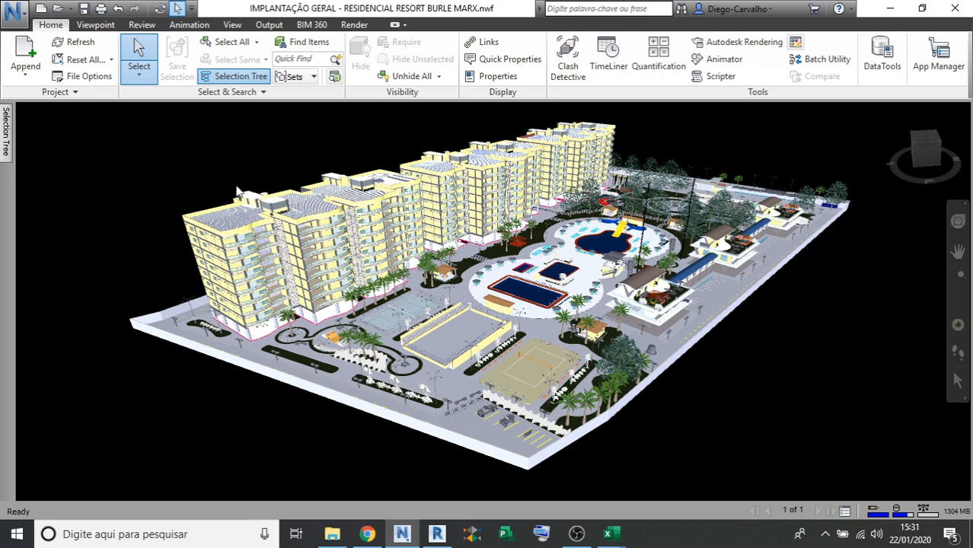
Switch to Navisworks and load the downloaded APRESENTAÇÃO PLANEJAMENTO CSV file as a new TimeLiner data source.
{"action": "scroll", "coordinate": [219, 250], "scroll_direction": "down", "scroll_amount": 5}
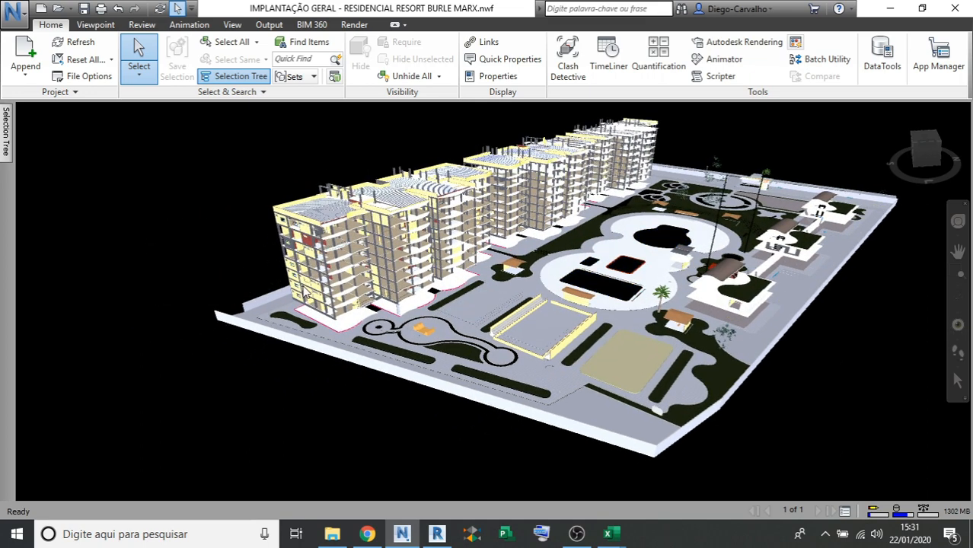
{"action": "scroll", "coordinate": [320, 245], "scroll_direction": "up", "scroll_amount": 5}
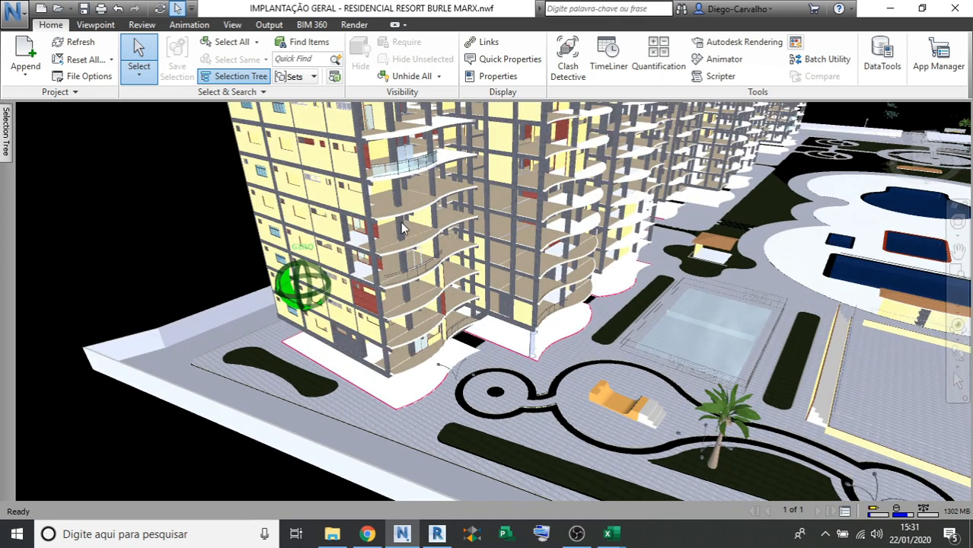
{"action": "left_click_drag", "start_coordinate": [403, 221], "coordinate": [401, 261]}
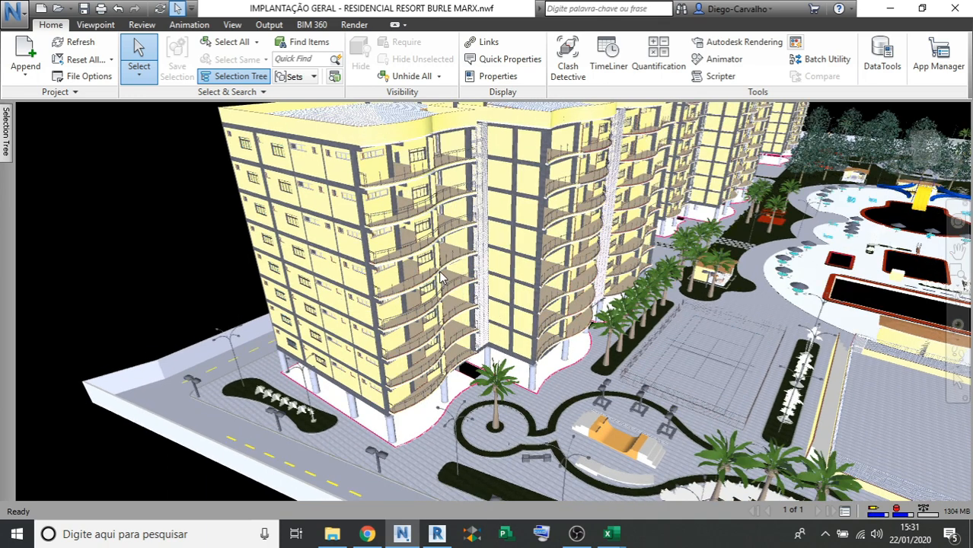
{"action": "left_click_drag", "start_coordinate": [447, 287], "coordinate": [435, 263]}
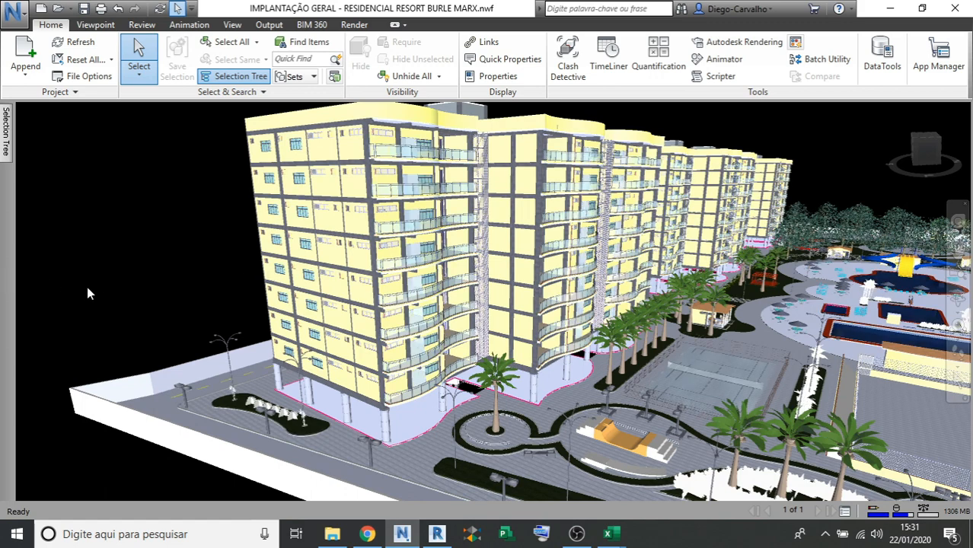
{"action": "scroll", "coordinate": [87, 294], "scroll_direction": "down", "scroll_amount": 1}
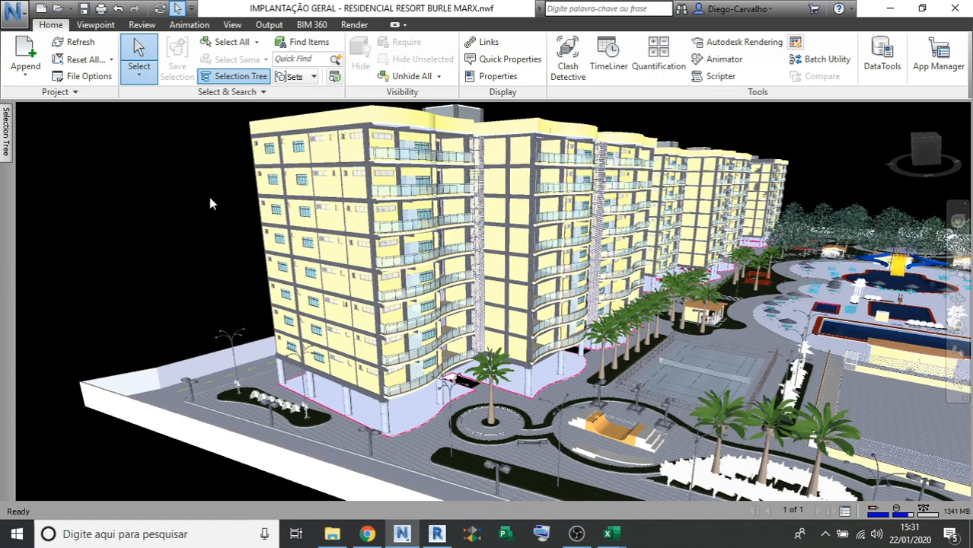
{"action": "left_click", "coordinate": [613, 64]}
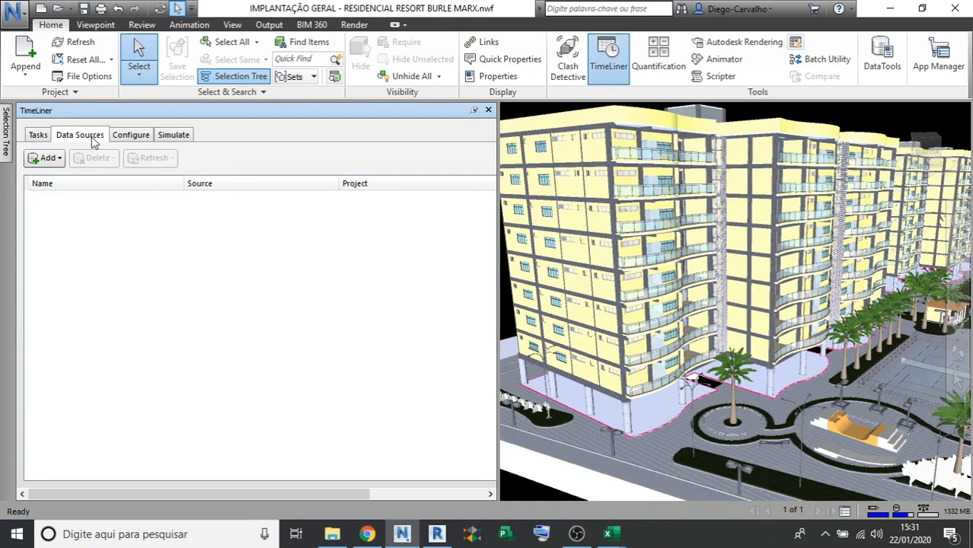
{"action": "left_click", "coordinate": [47, 158]}
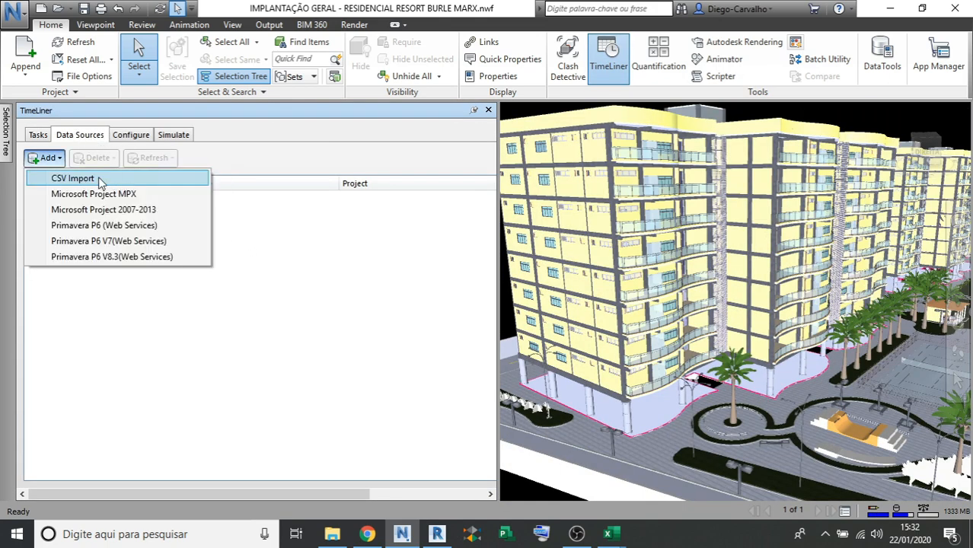
{"action": "left_click", "coordinate": [76, 179]}
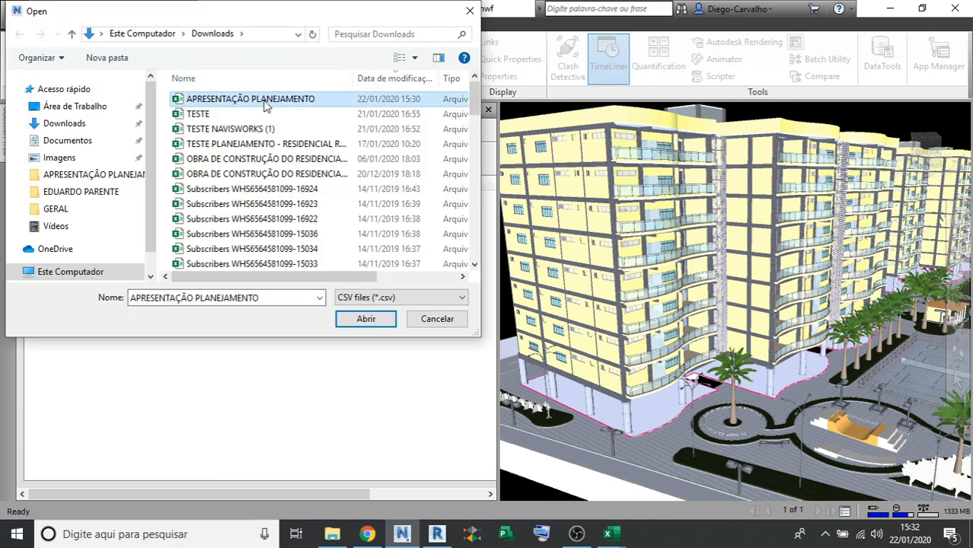
{"action": "left_click", "coordinate": [366, 320]}
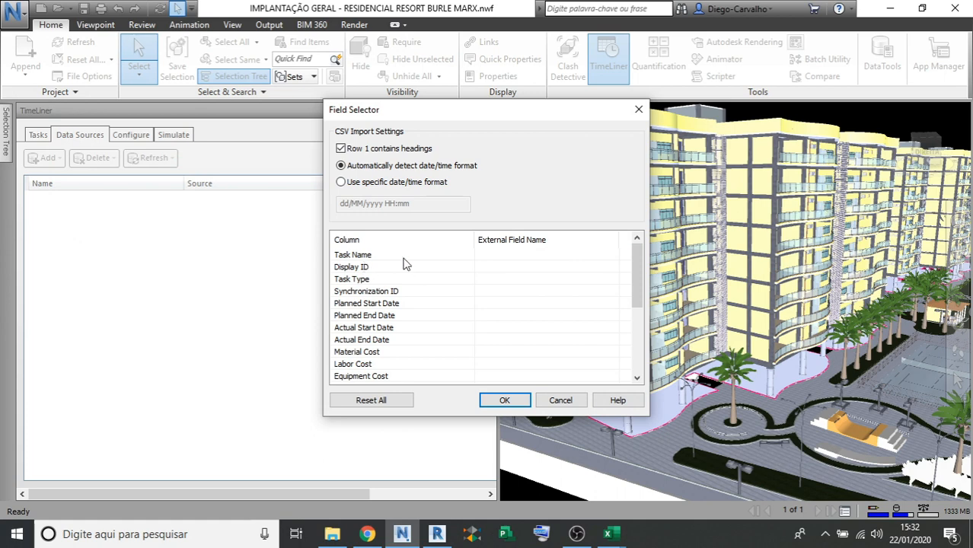
Map the CSV fields: Task Name to Nome, Display and Synchronization ID to Id, Task Type to Tipo de Atividade, planned dates to Início and Término.
{"action": "left_click", "coordinate": [588, 257]}
{"action": "left_click", "coordinate": [588, 257]}
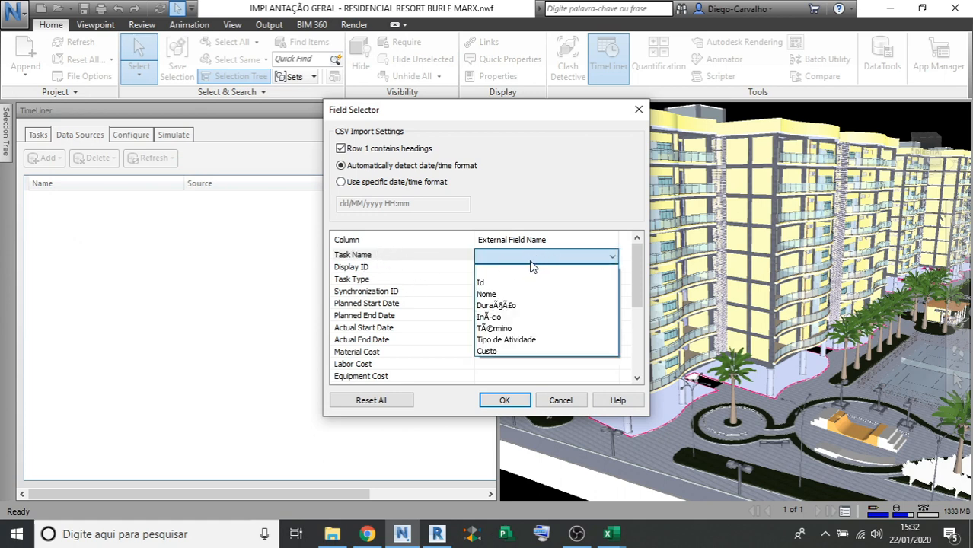
{"action": "left_click", "coordinate": [506, 294]}
{"action": "left_click", "coordinate": [554, 273]}
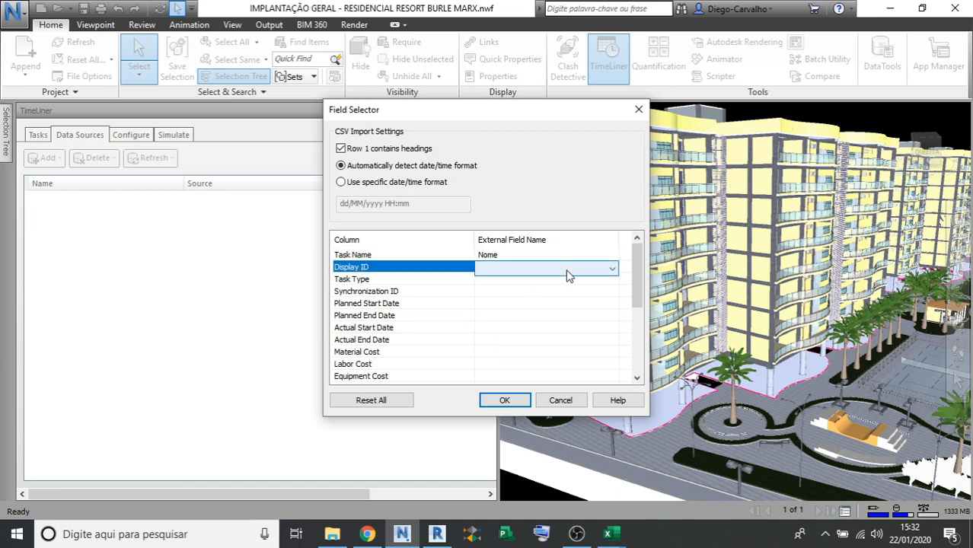
{"action": "left_click", "coordinate": [567, 275]}
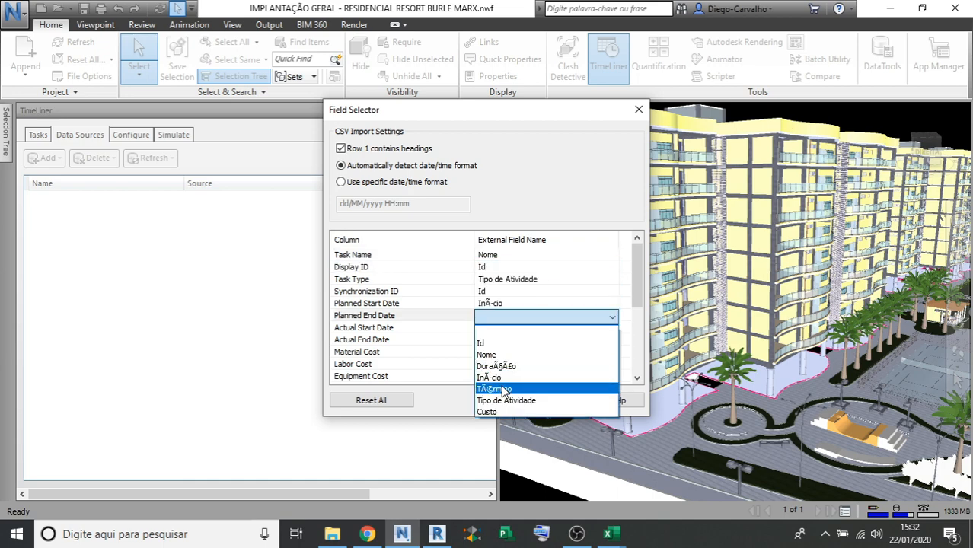
{"action": "left_click", "coordinate": [496, 391]}
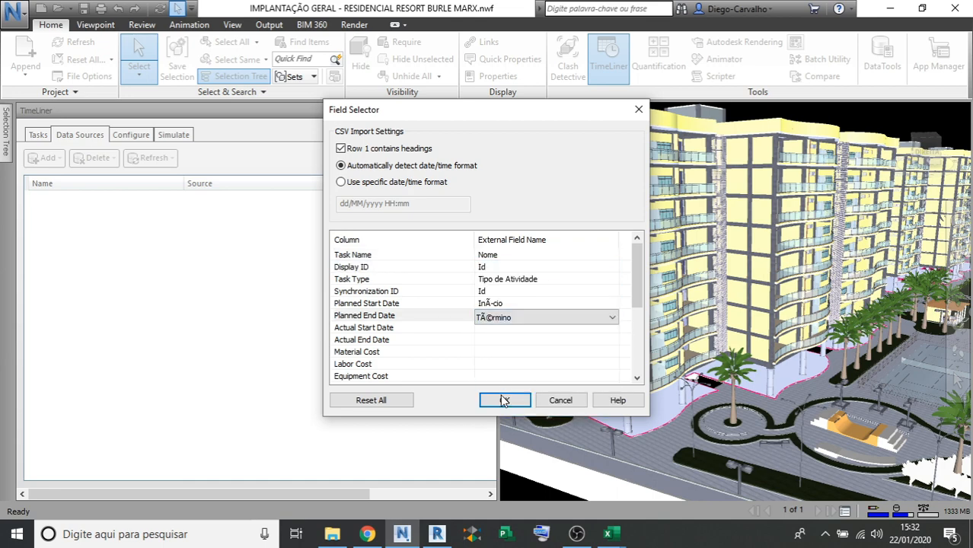
{"action": "left_click", "coordinate": [505, 400]}
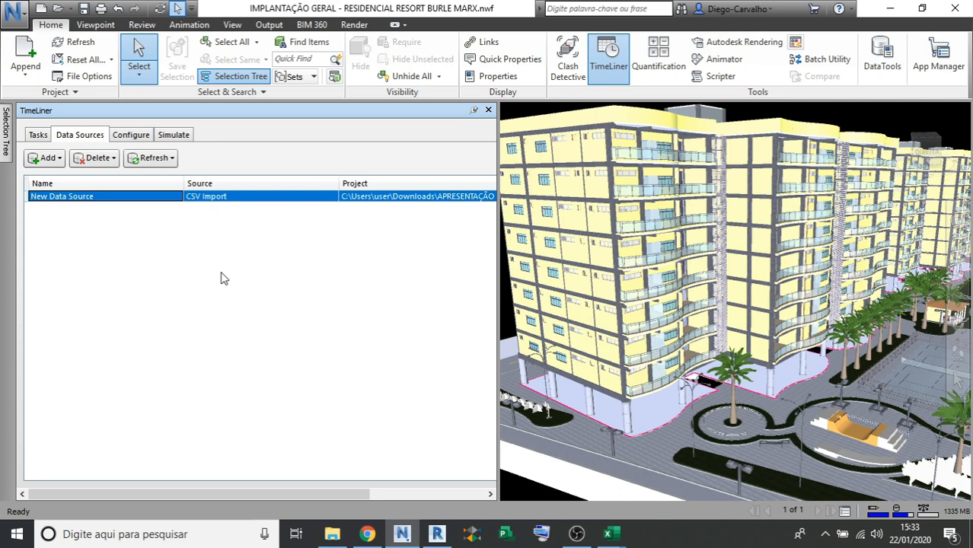
Refresh the selected CSV data source with the Rebuild Task Hierarchy option.
{"action": "left_click", "coordinate": [169, 158]}
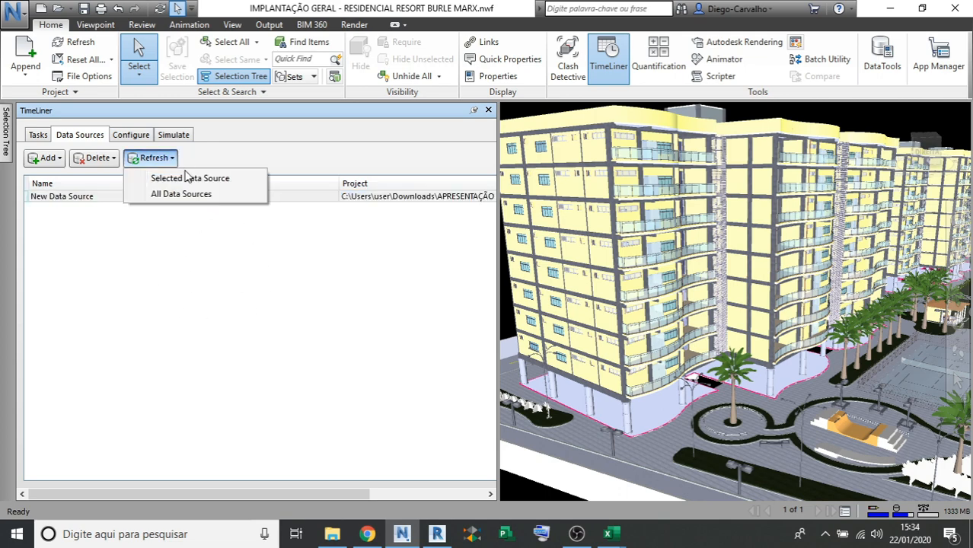
{"action": "left_click", "coordinate": [187, 177]}
{"action": "left_click", "coordinate": [477, 357]}
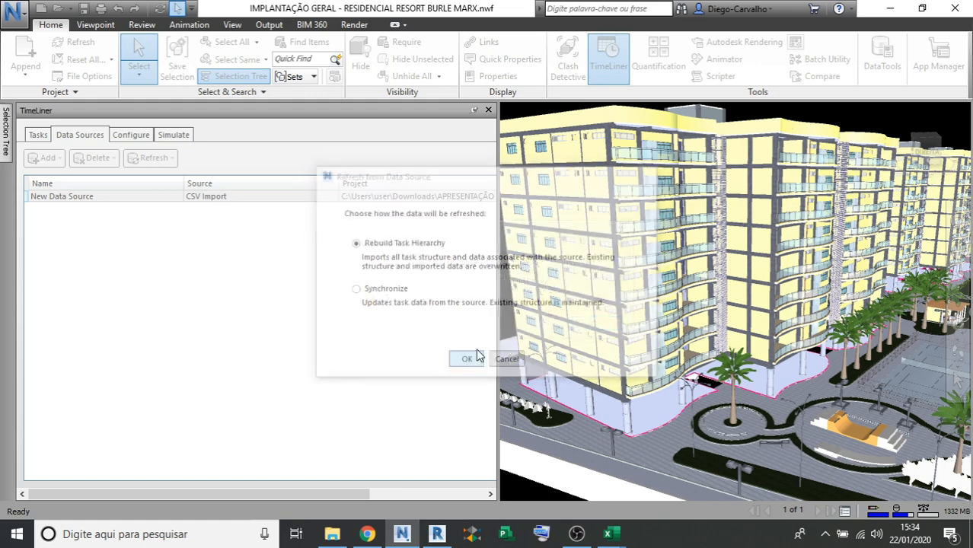
{"action": "left_click", "coordinate": [597, 324]}
Widen the TimeLiner panel and review the imported tasks, including preliminary services and site installation, with their dates and Gantt bars.
{"action": "left_click_drag", "start_coordinate": [487, 485], "coordinate": [515, 486]}
{"action": "left_click_drag", "start_coordinate": [181, 486], "coordinate": [200, 491]}
{"action": "left_click", "coordinate": [175, 221]}
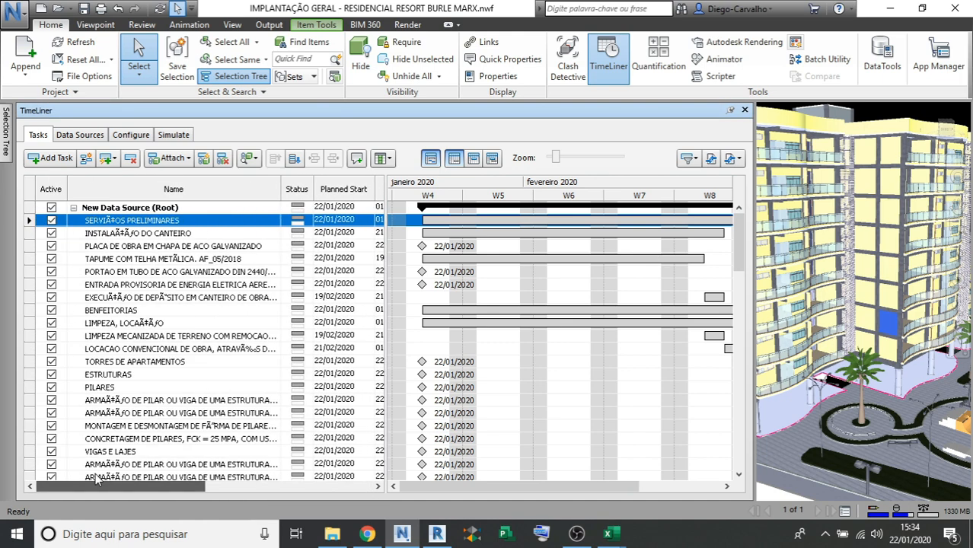
{"action": "left_click", "coordinate": [229, 233]}
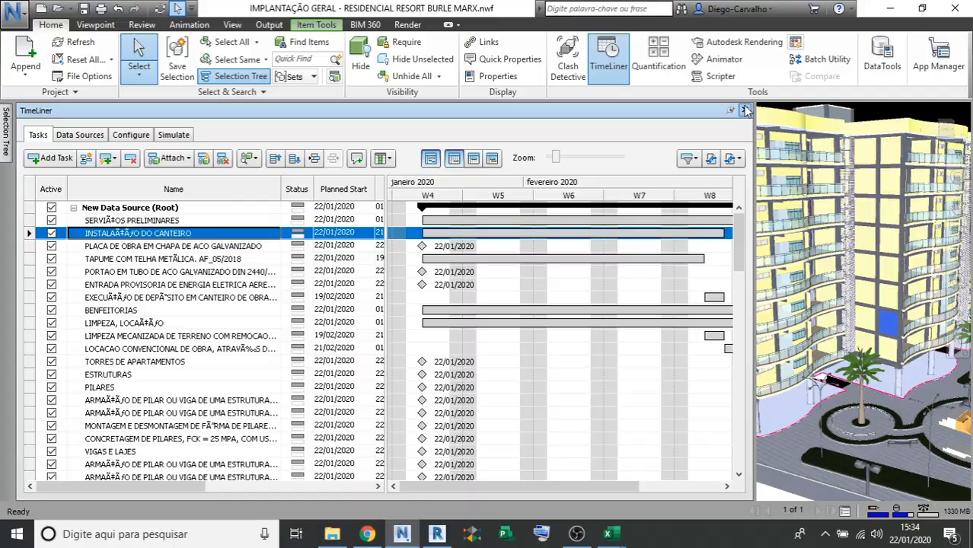